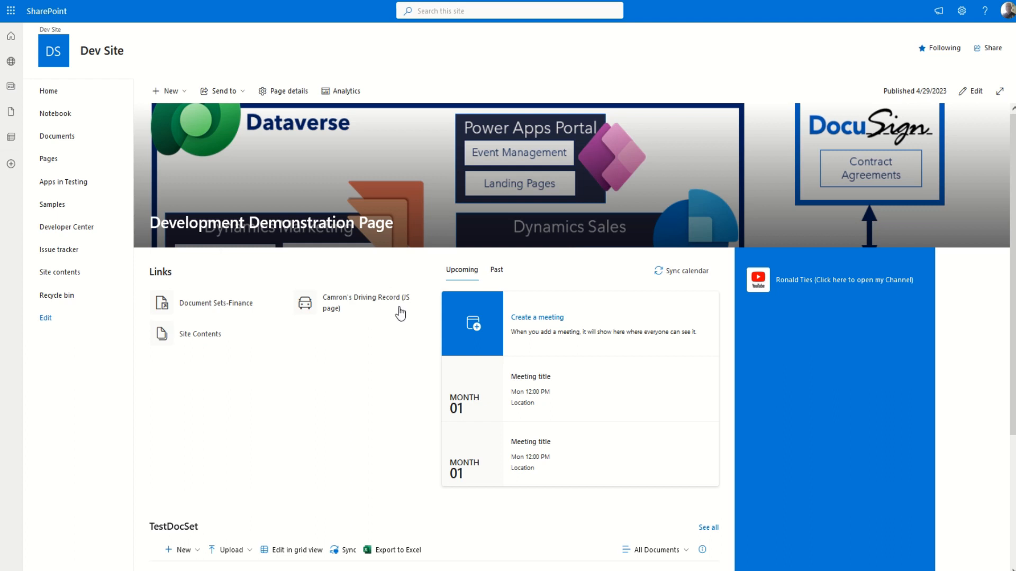
# Open the SafetyMotorcycleFormData list from the SharePoint Site contents page.
pyautogui.click(958, 14)
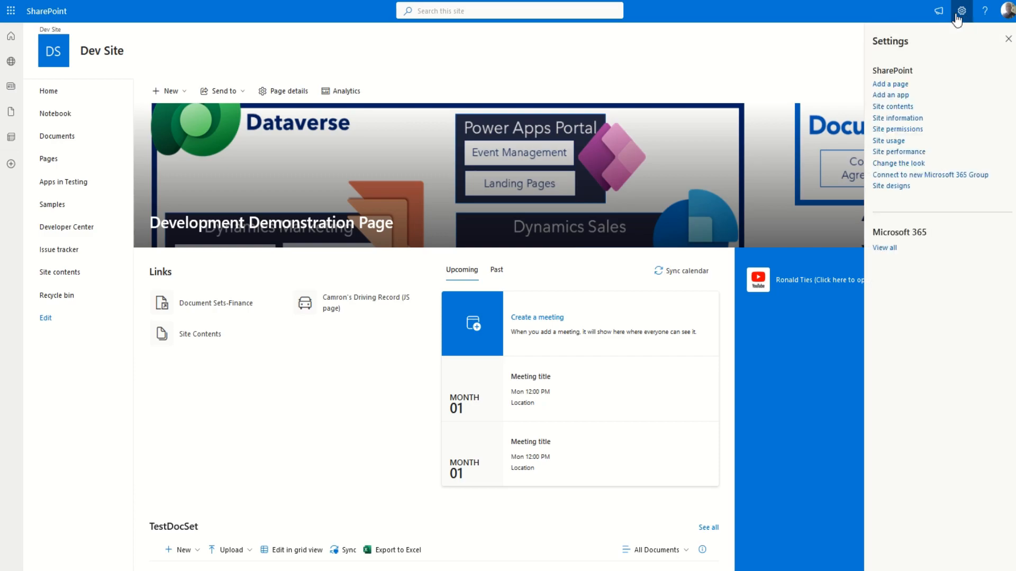
pyautogui.click(893, 108)
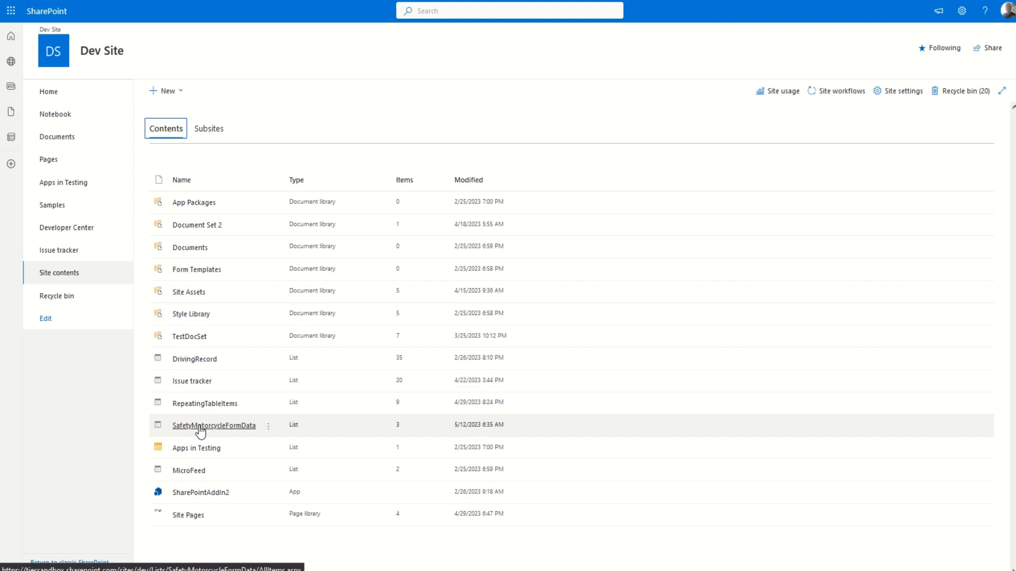
pyautogui.click(222, 431)
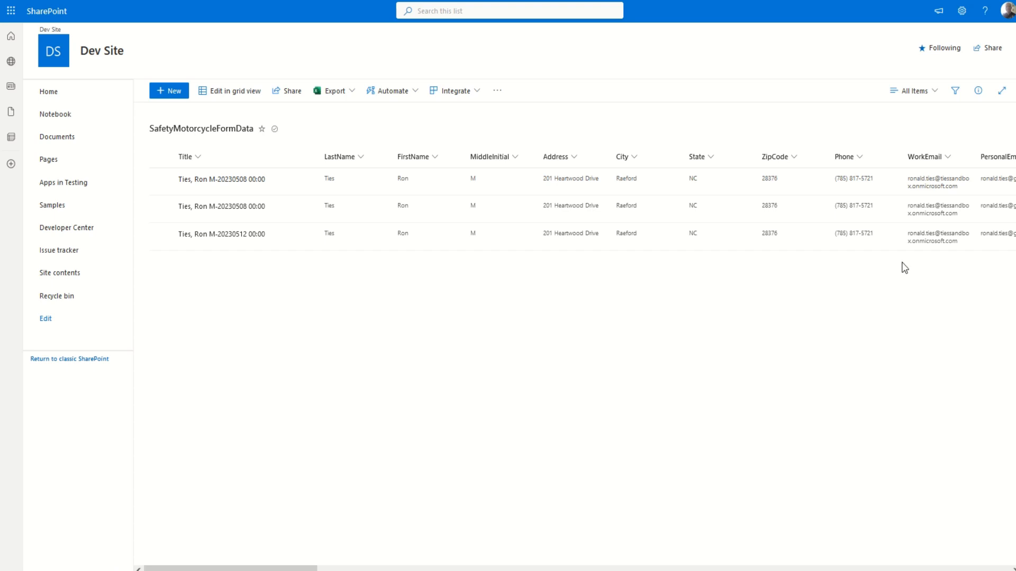
# Open the SafetyMotorcycleFormData list settings and review its columns, their types, and views.
pyautogui.click(964, 16)
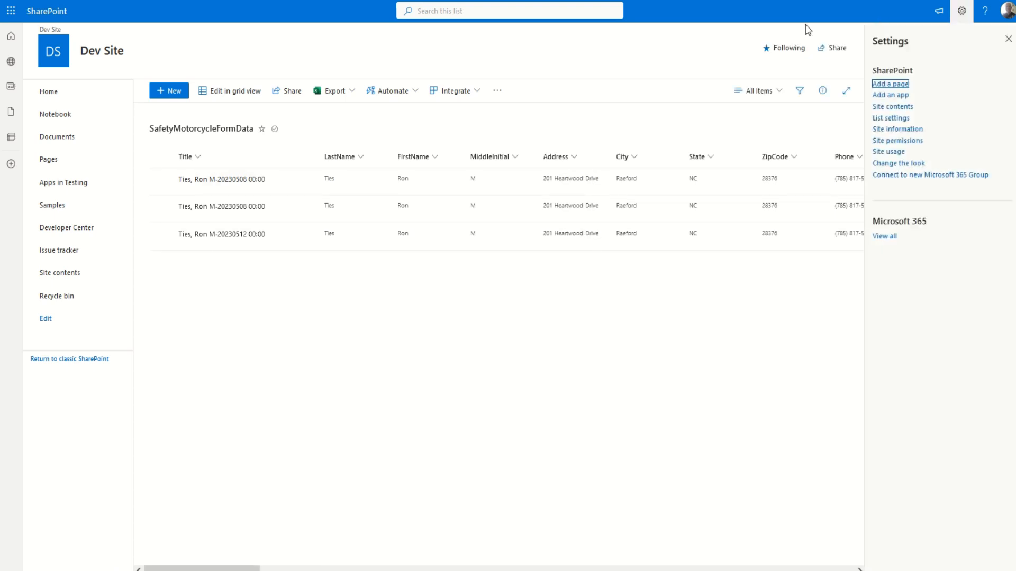
pyautogui.click(892, 118)
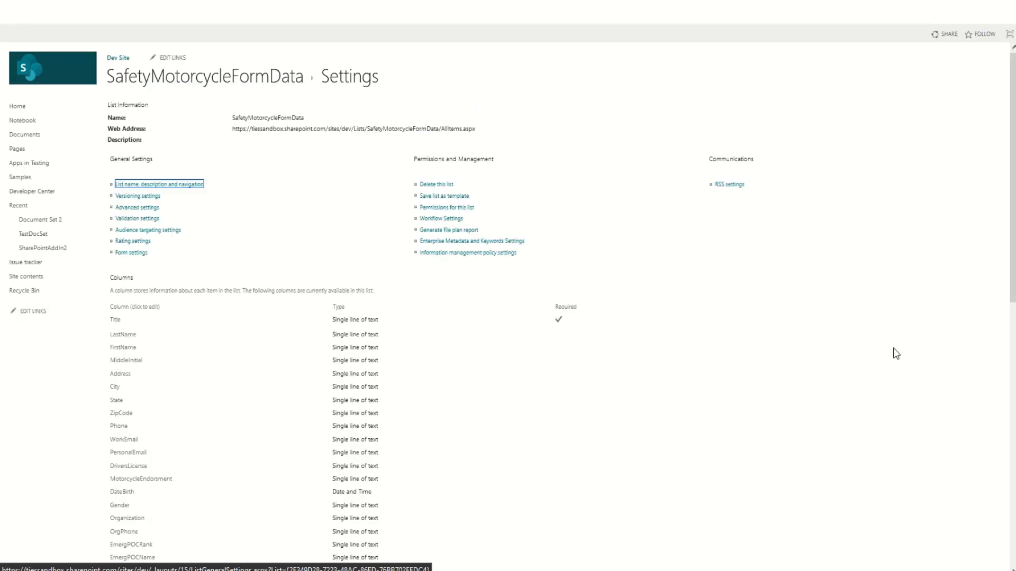
pyautogui.scroll(-10, 410, 397)
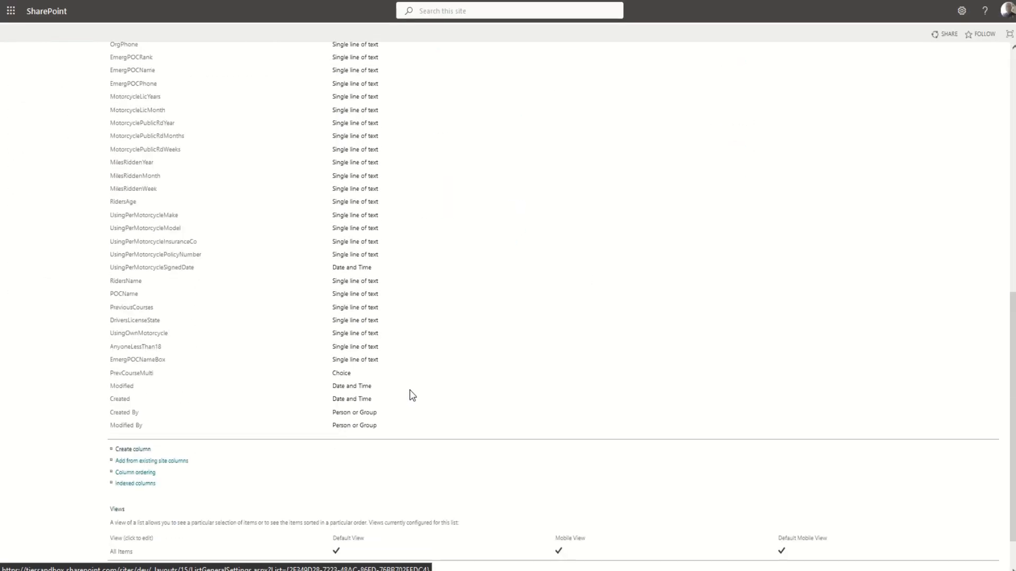
pyautogui.scroll(4, 410, 392)
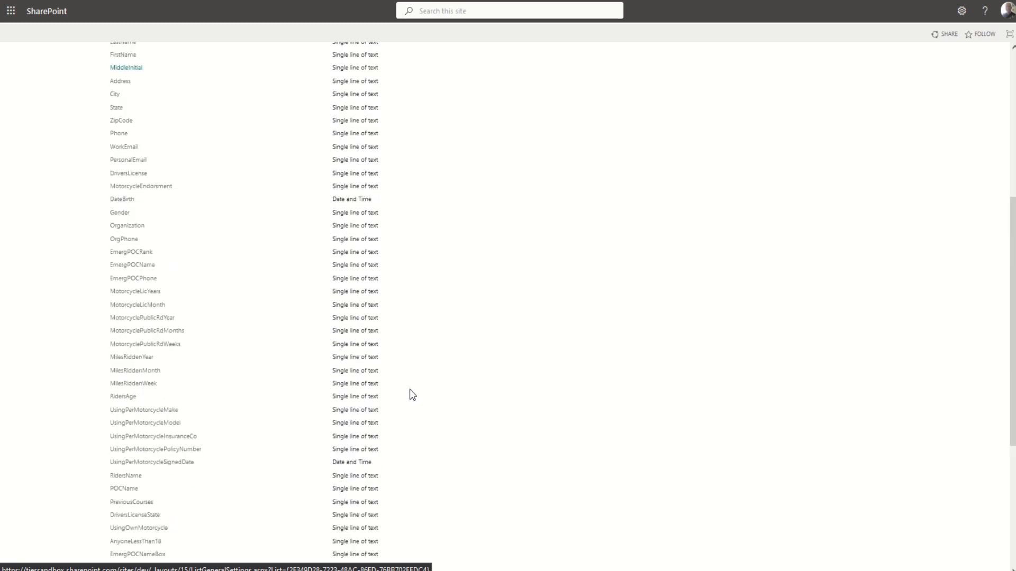
pyautogui.scroll(3, 412, 395)
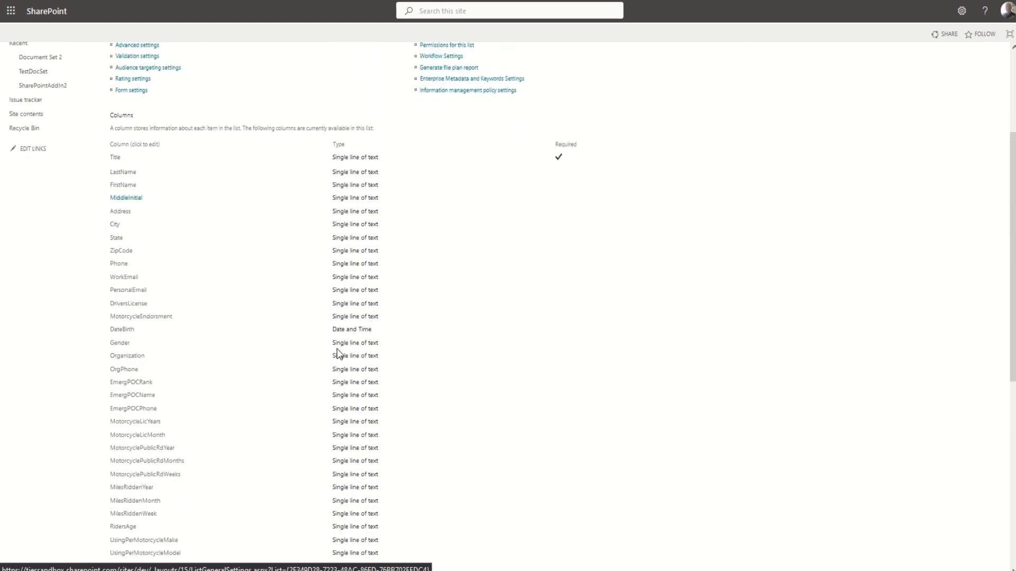
pyautogui.scroll(-2, 443, 396)
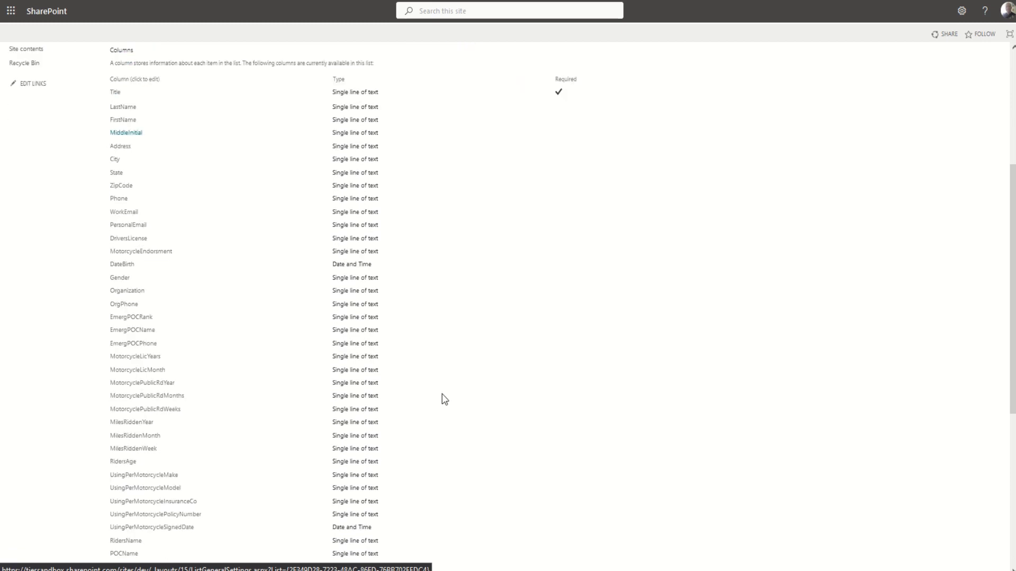
pyautogui.scroll(-4, 442, 395)
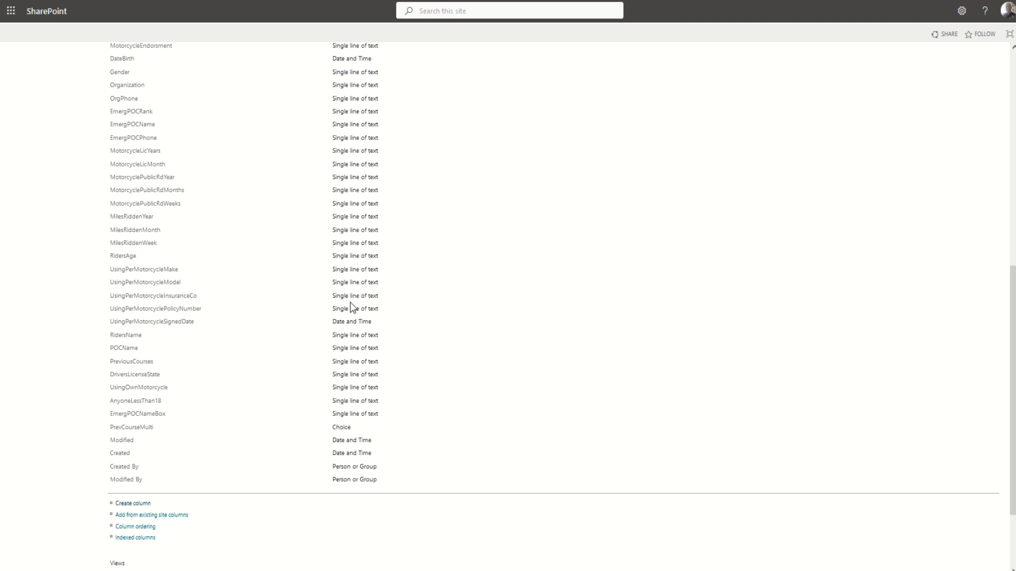
pyautogui.scroll(6, 177, 333)
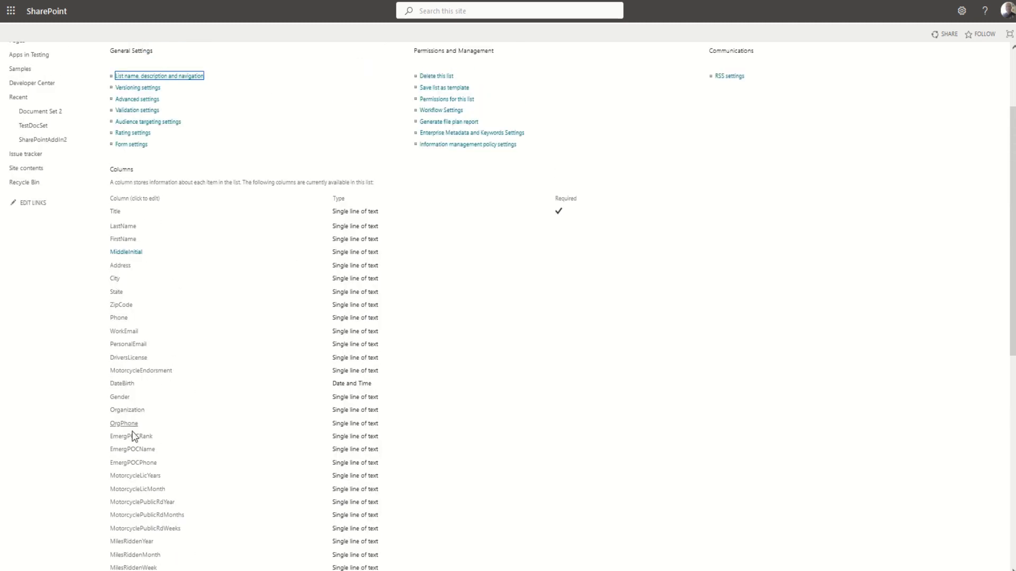
pyautogui.scroll(-4, 138, 496)
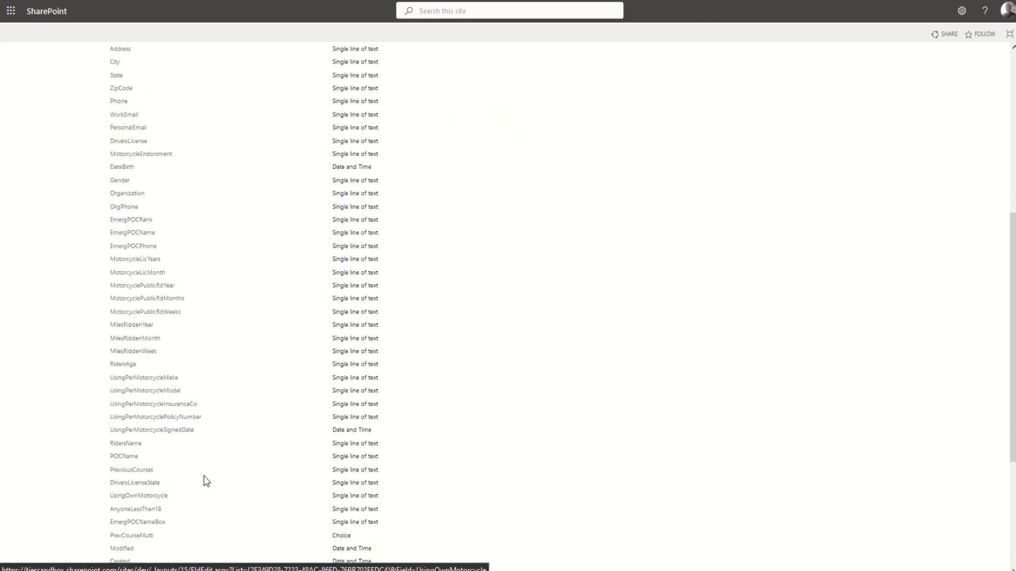
pyautogui.scroll(-3, 206, 479)
pyautogui.scroll(9, 212, 477)
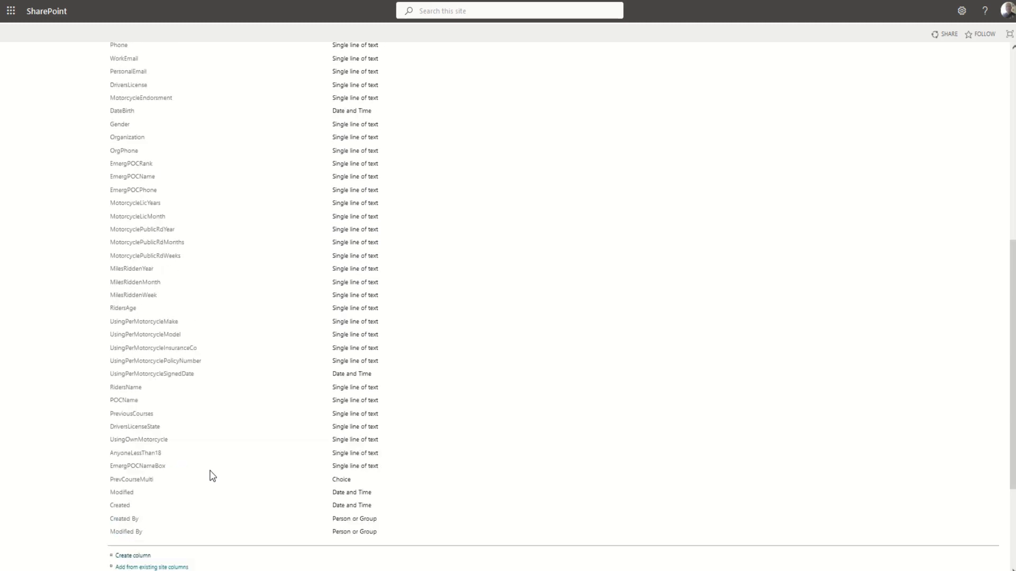
pyautogui.scroll(-10, 220, 463)
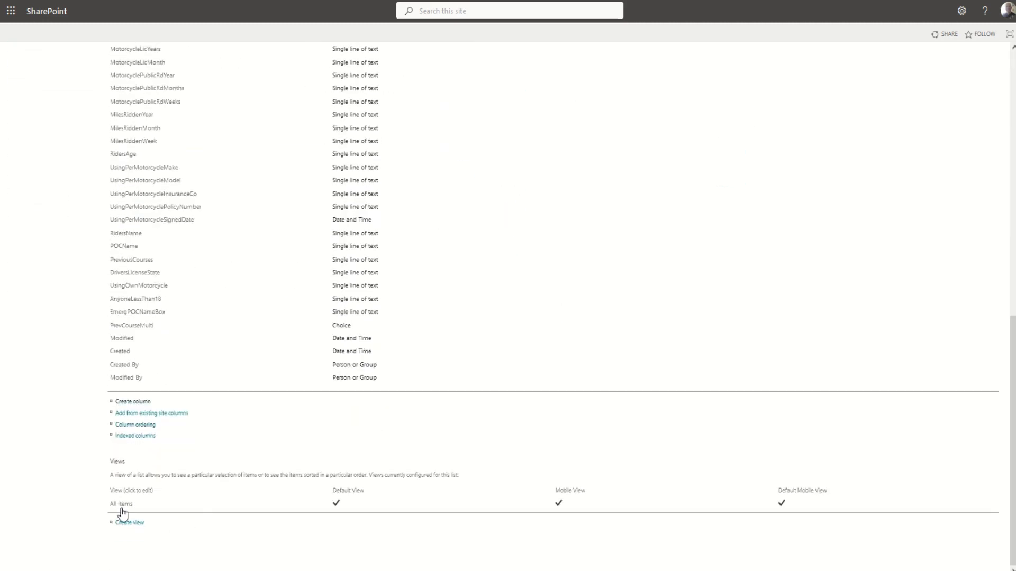
pyautogui.scroll(6, 405, 441)
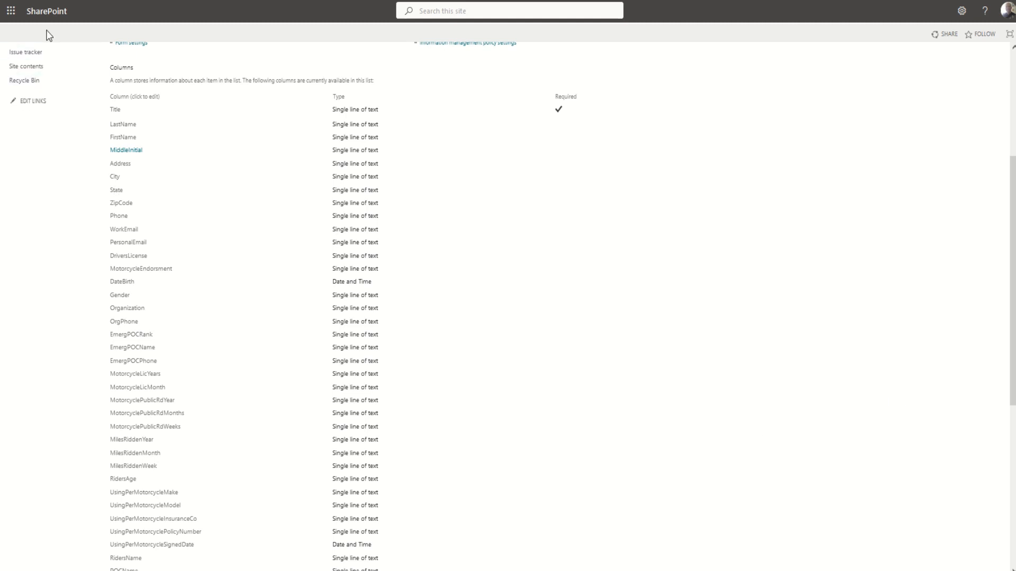
# Go to Power Apps via the app launcher and bring up the Custom Forms app's options.
pyautogui.click(11, 14)
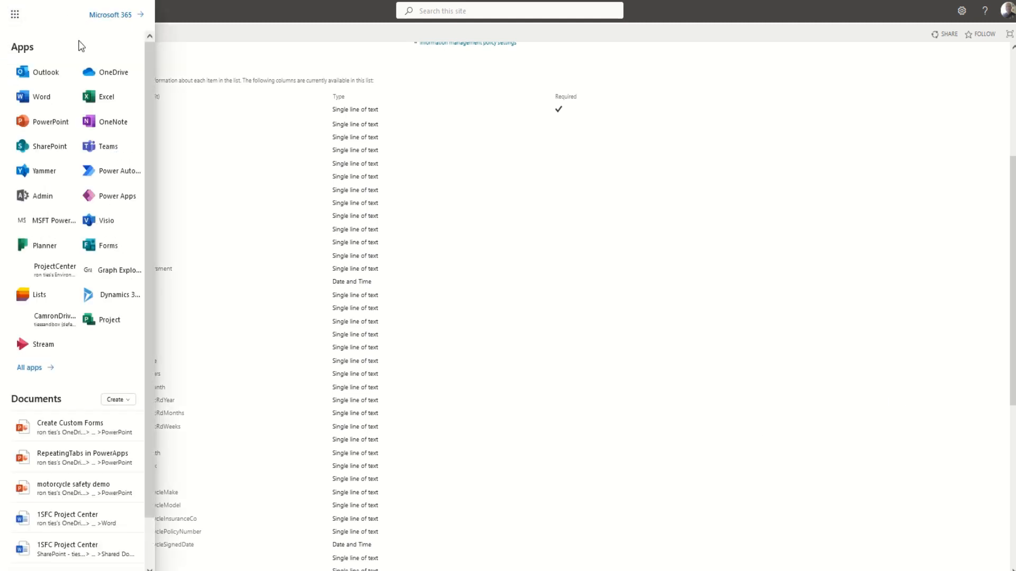
pyautogui.click(107, 200)
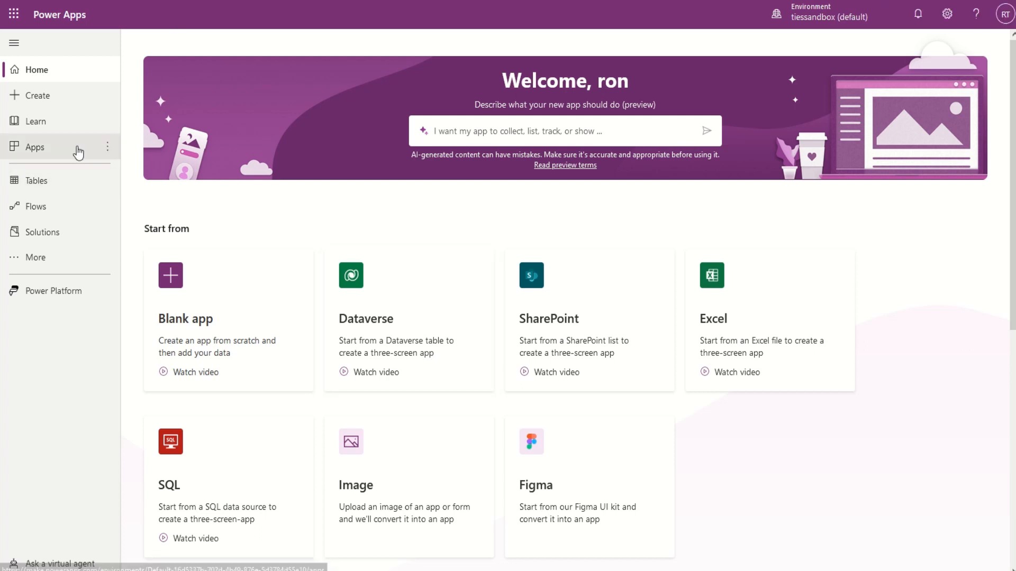
pyautogui.click(54, 152)
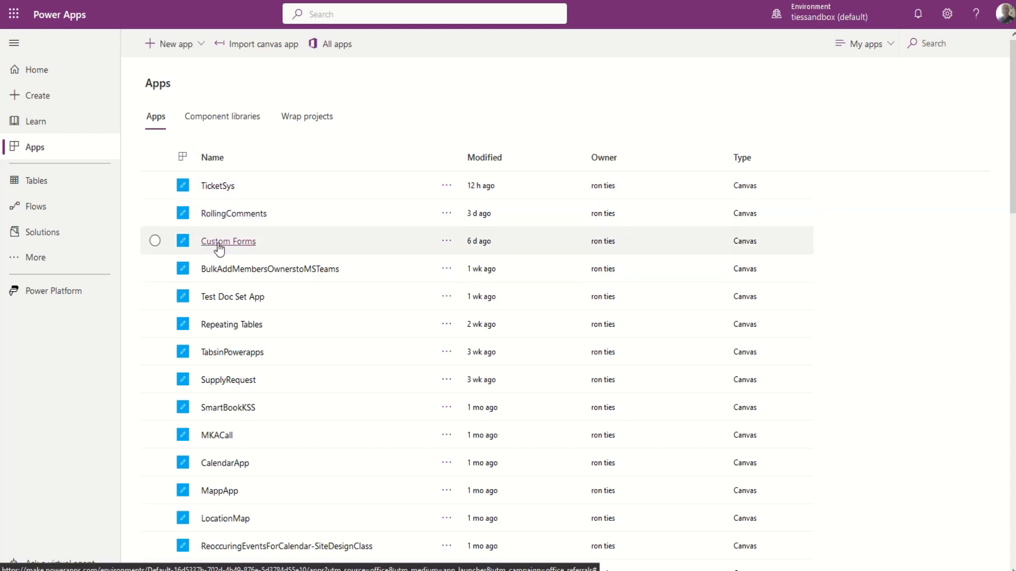
pyautogui.click(438, 245)
# Edit the Custom Forms app, collapse scrMain, and show the scrCustomForm screen on the canvas.
pyautogui.click(454, 272)
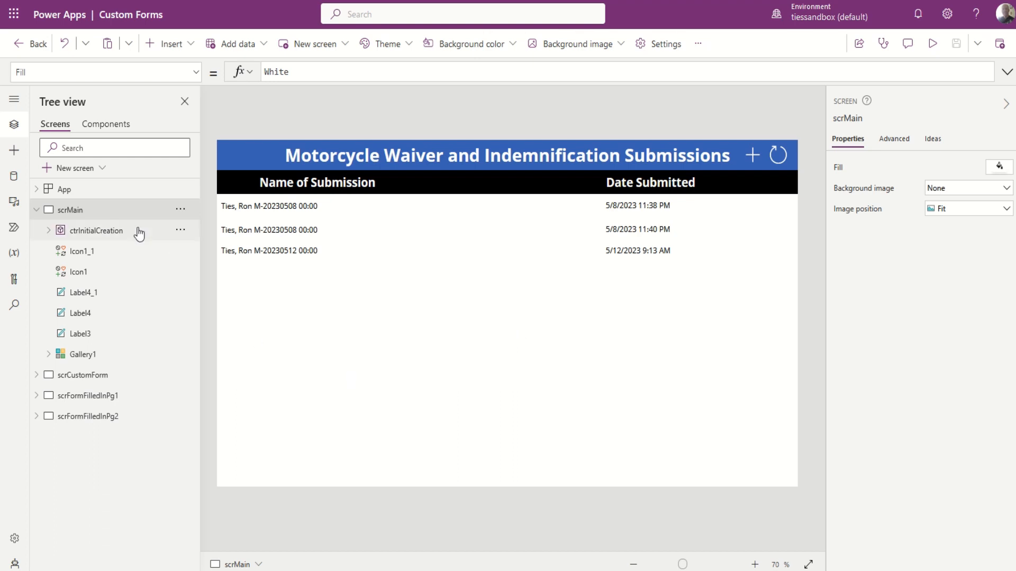
pyautogui.click(36, 210)
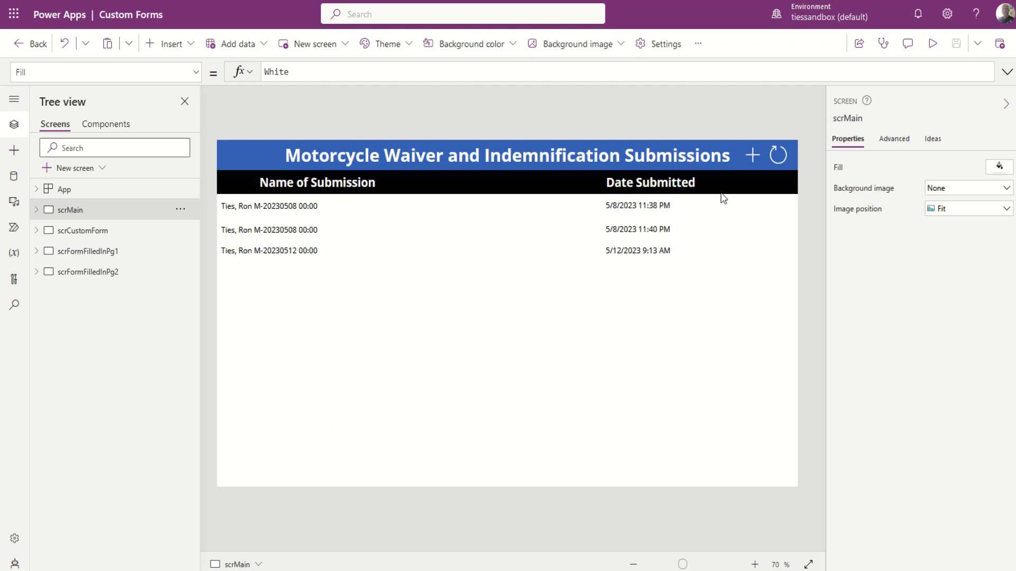
pyautogui.click(79, 233)
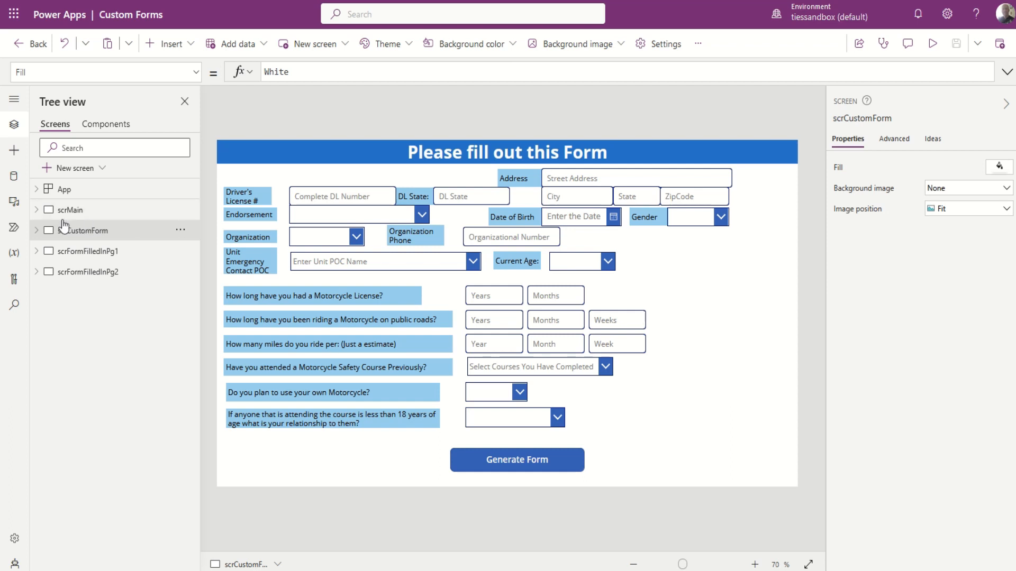
# Select scrMain in the Tree view to show the submissions gallery.
pyautogui.click(72, 210)
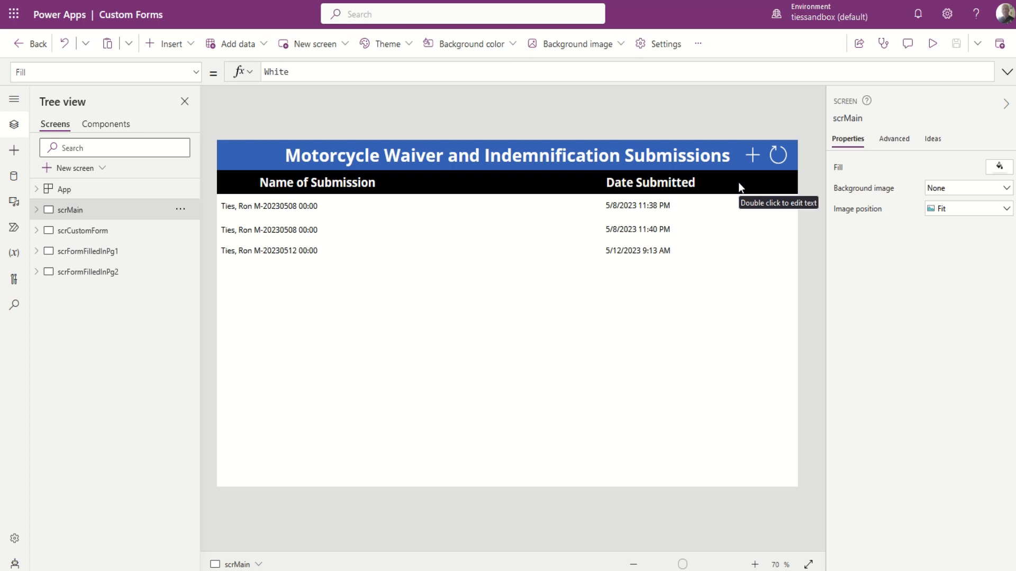
# Preview the app, start a new waiver submission, and pick the rider from the name suggestions.
pyautogui.press('F5')
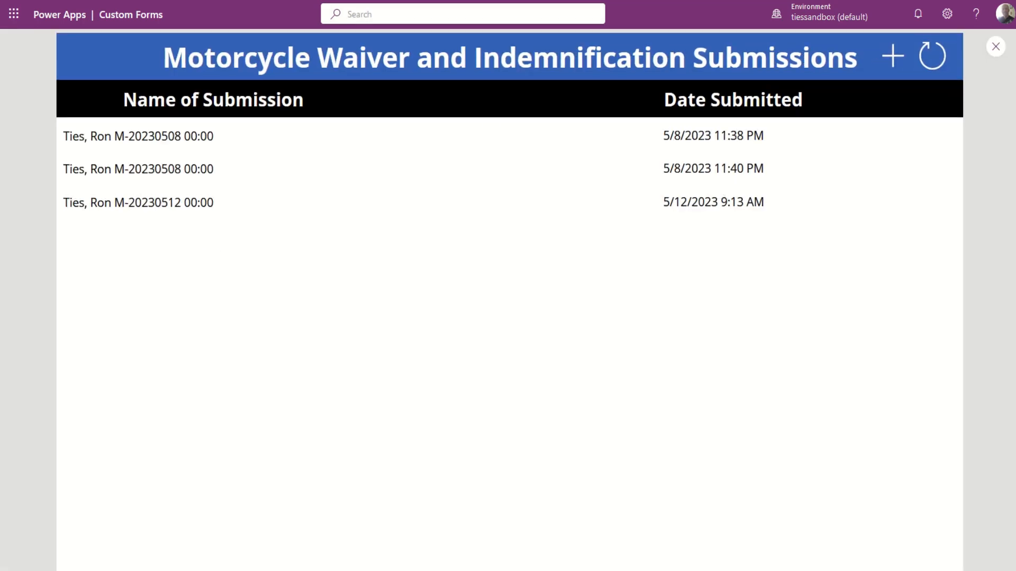
pyautogui.click(894, 57)
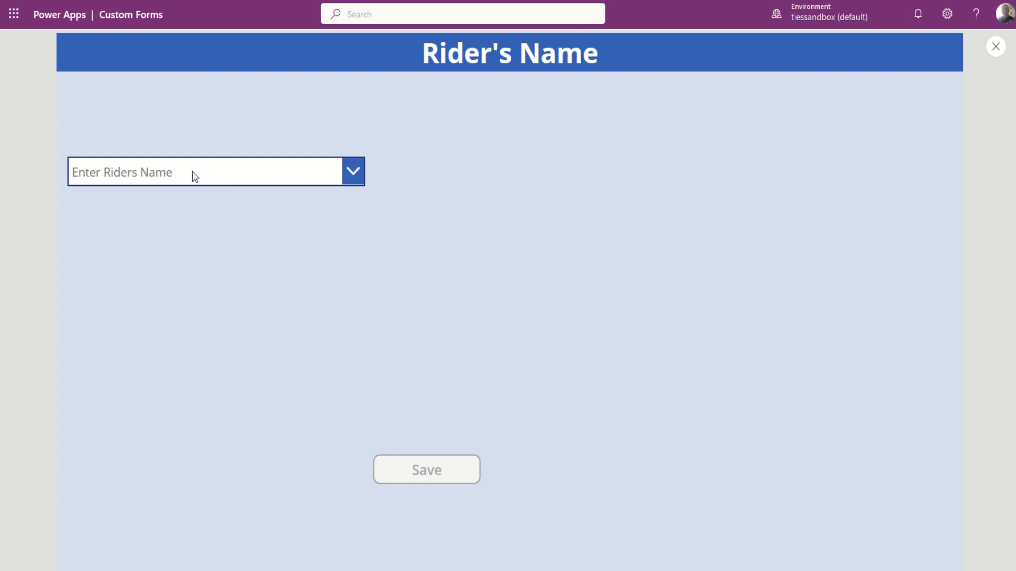
pyautogui.click(248, 181)
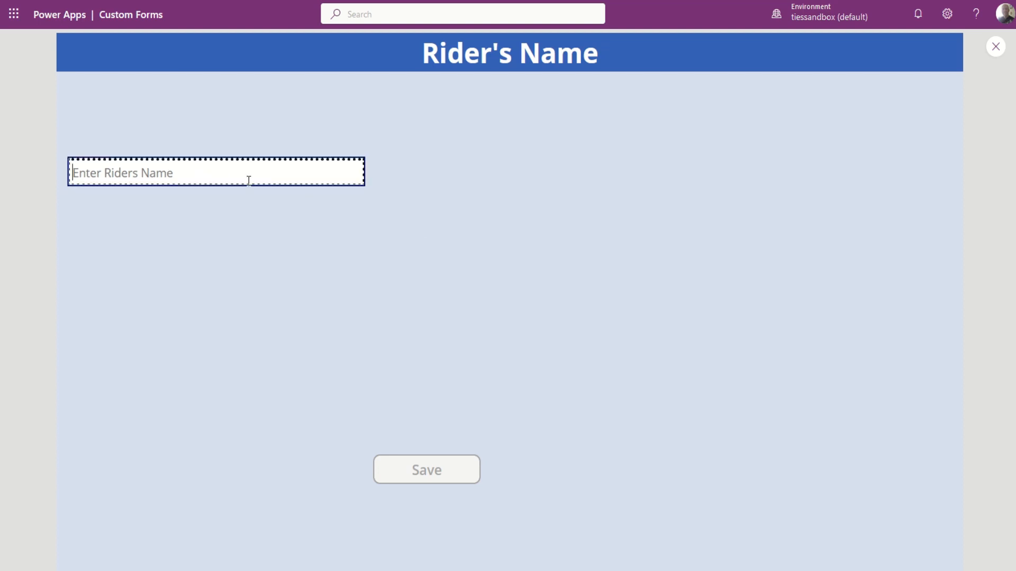
pyautogui.write('ron')
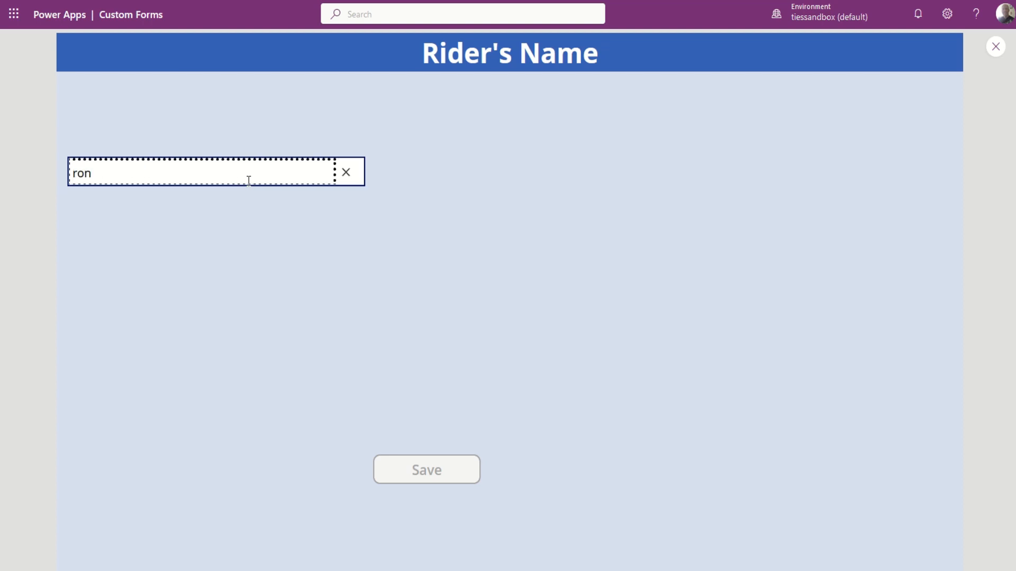
pyautogui.click(265, 206)
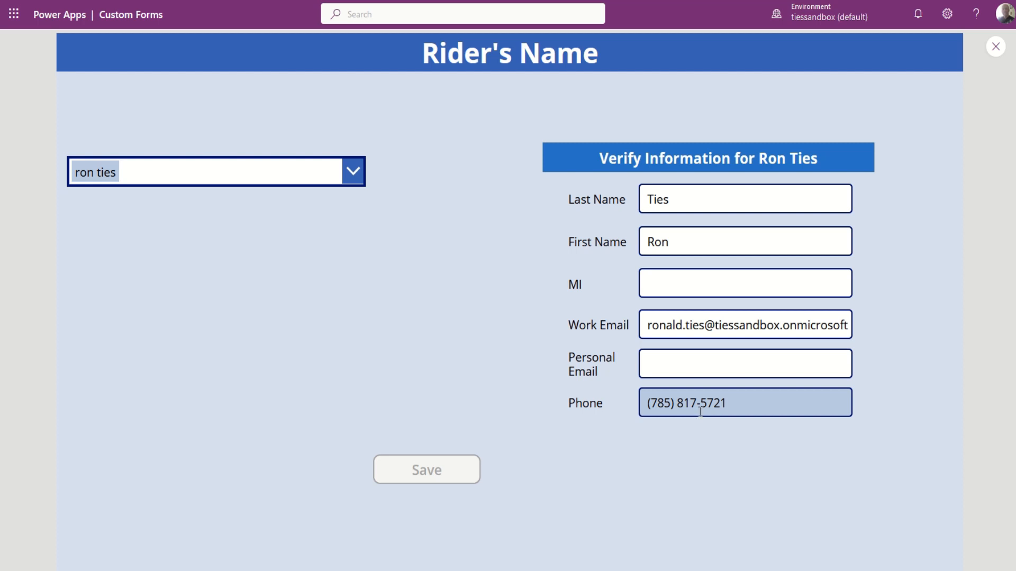
# Enter the rider's middle initial and personal e-mail address, correcting a typo.
pyautogui.click(700, 281)
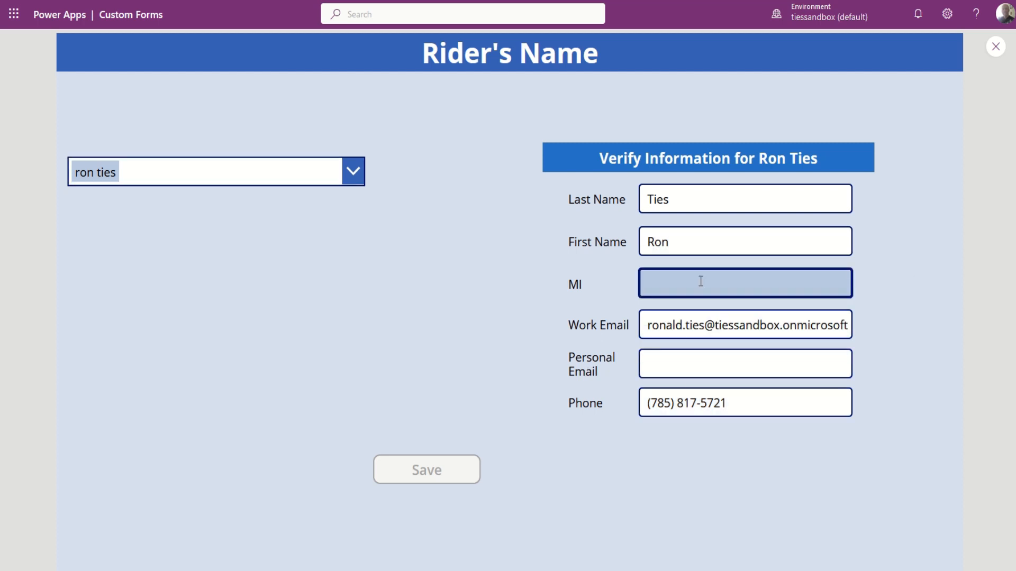
pyautogui.write('M')
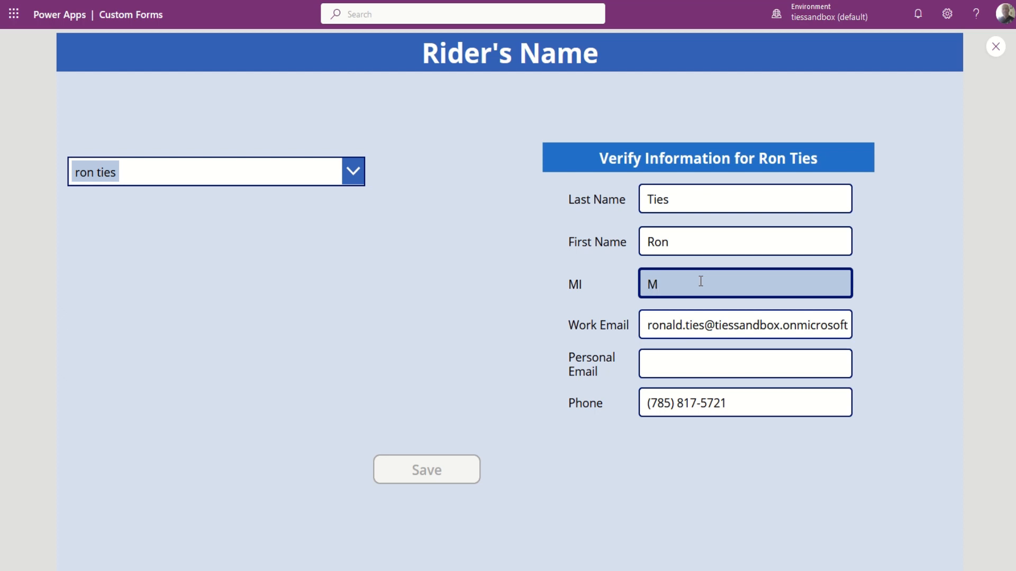
pyautogui.click(703, 365)
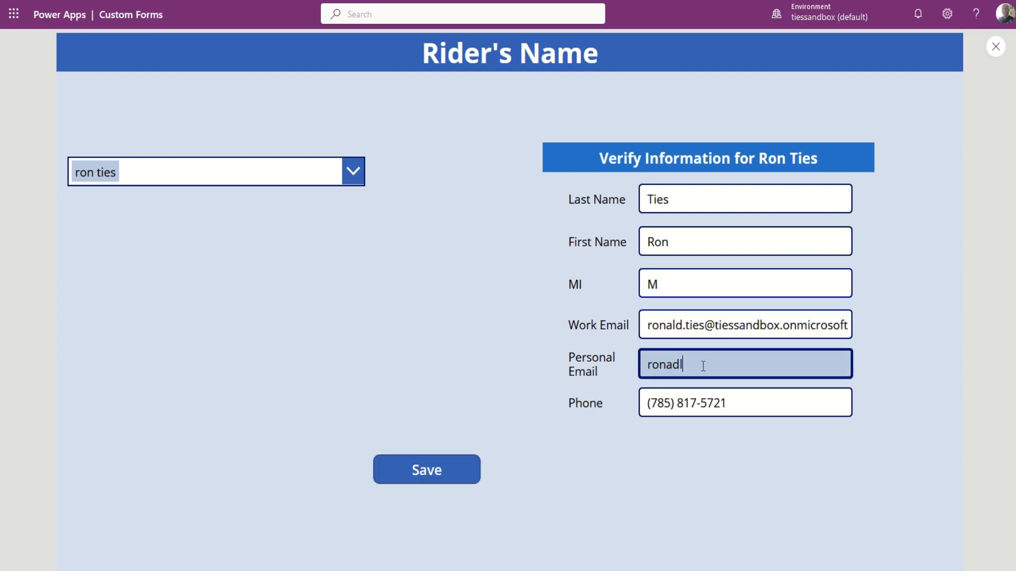
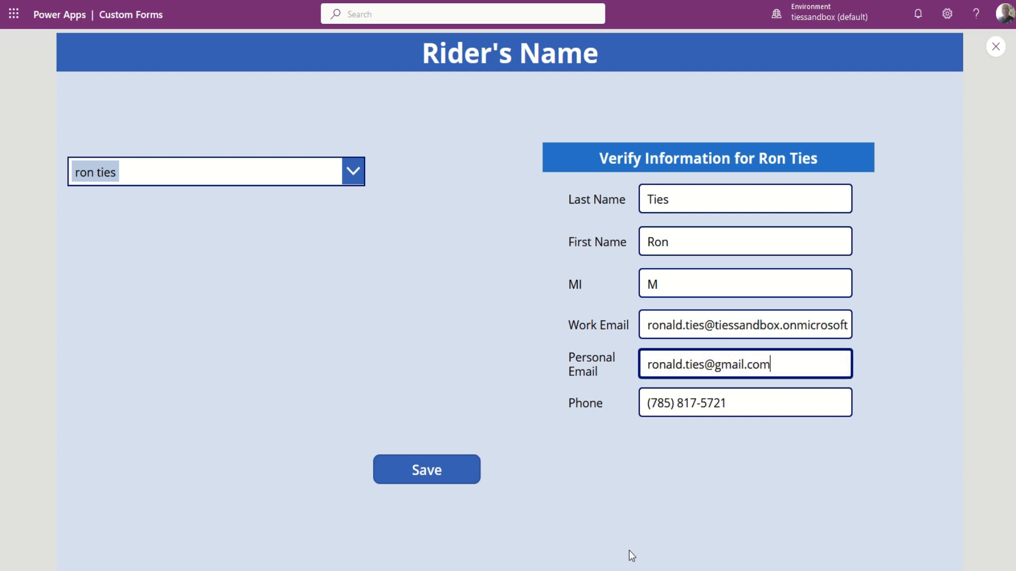
# Save the rider's verified information, open the last submission, and exit preview.
pyautogui.click(430, 471)
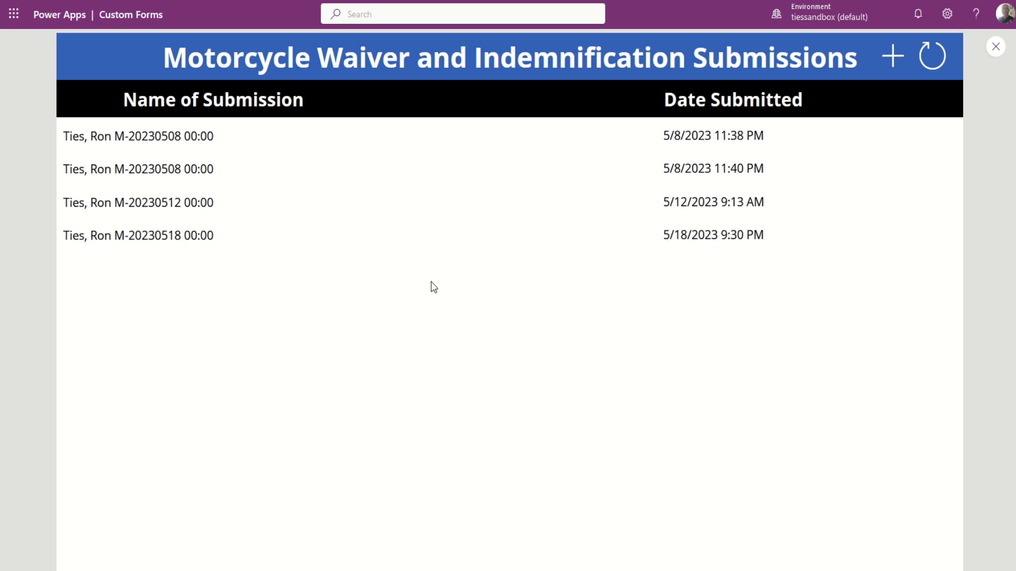
pyautogui.click(227, 241)
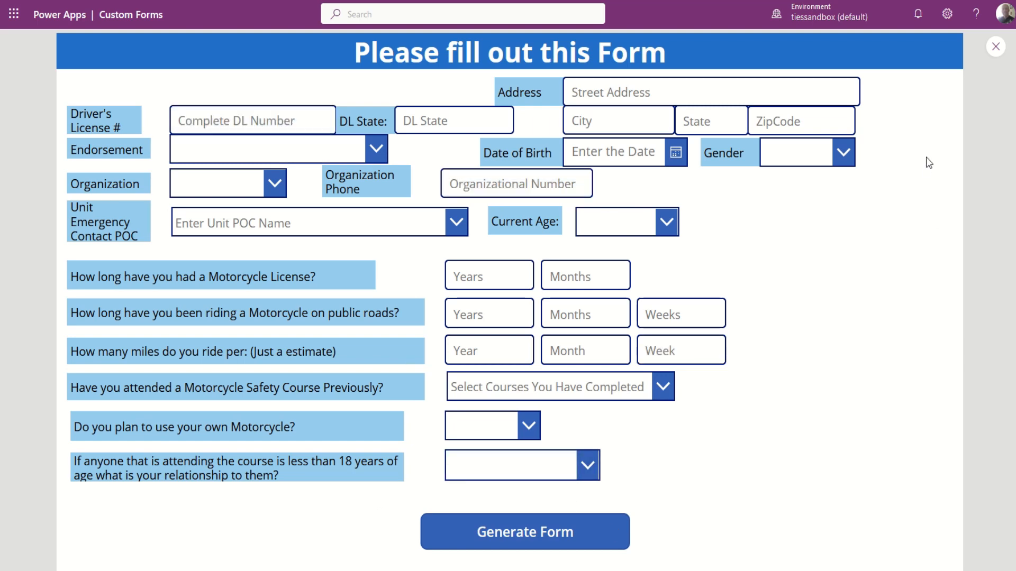
pyautogui.click(995, 46)
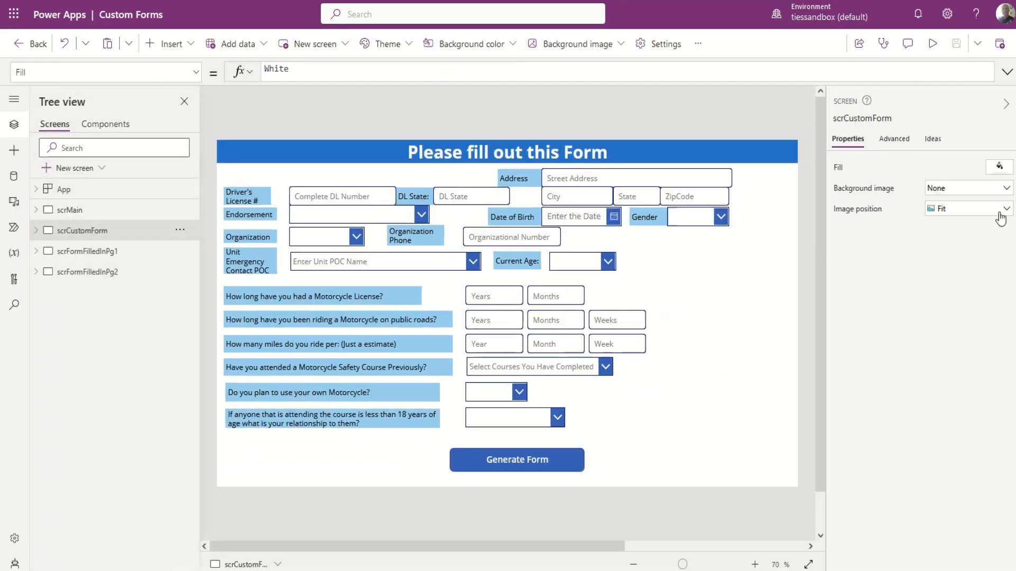
# Preview the app from scrMain and open the 5/12/2023 submission.
pyautogui.click(76, 210)
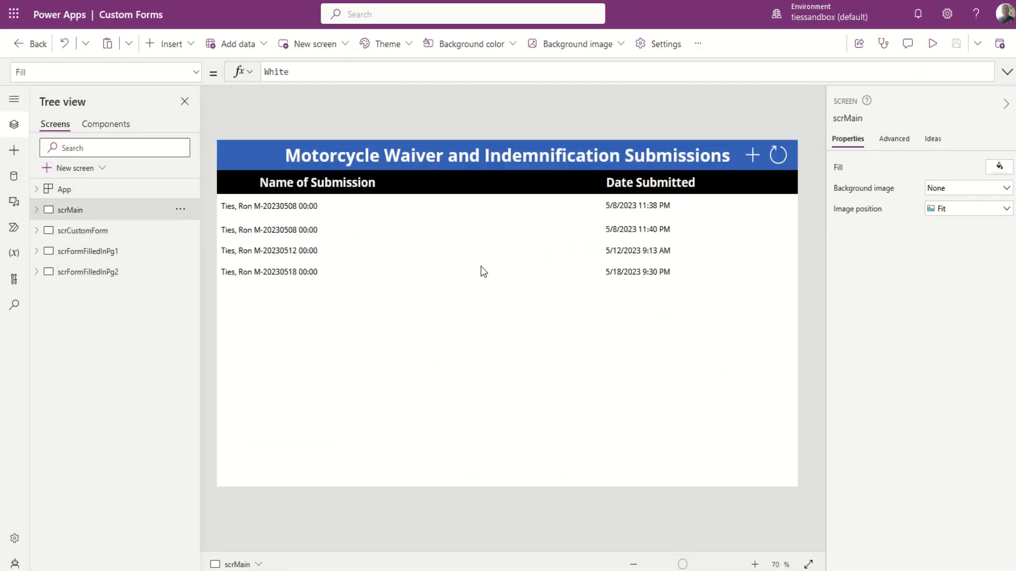
pyautogui.click(934, 44)
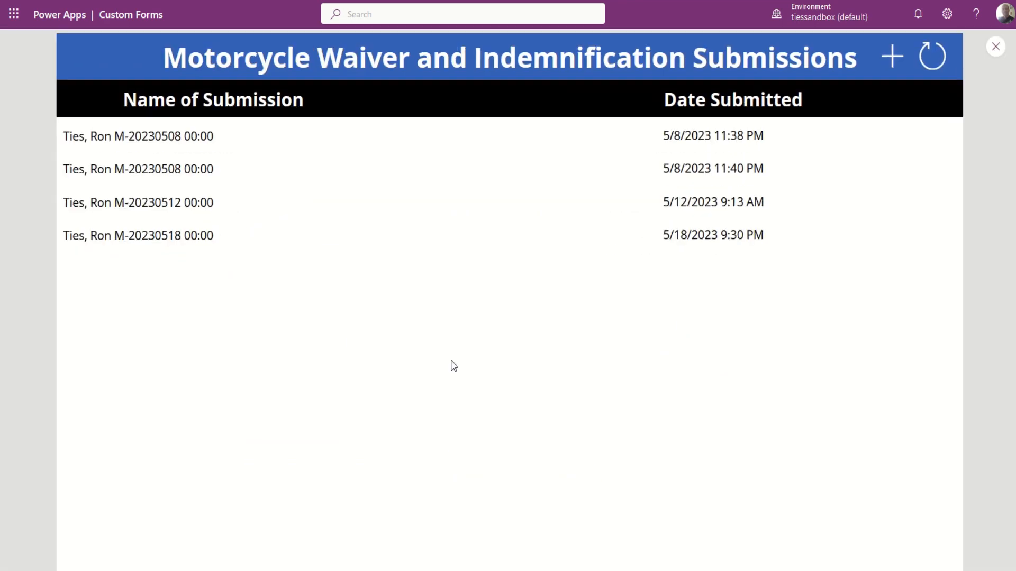
pyautogui.click(163, 203)
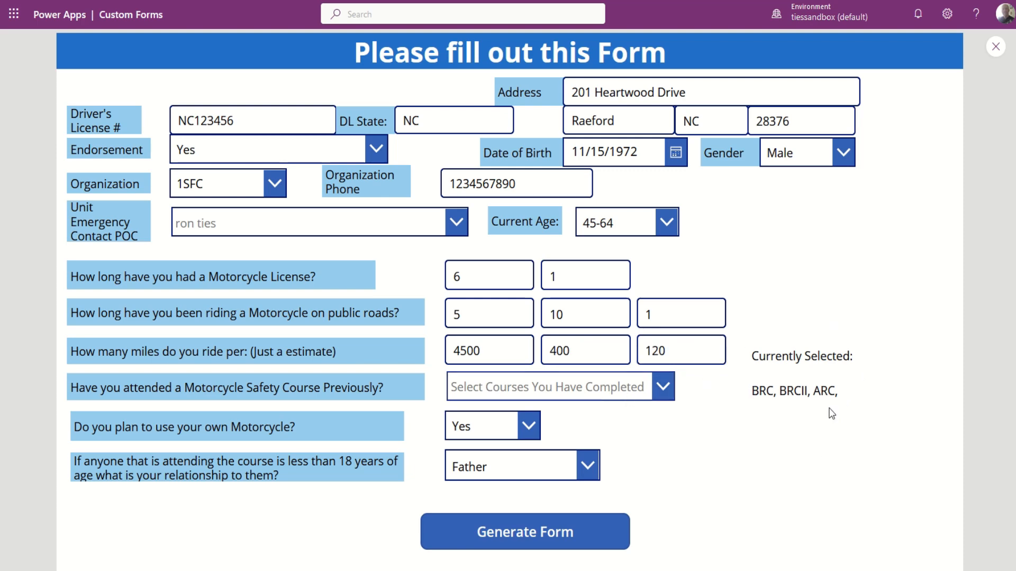
# Add CRC to the completed safety courses.
pyautogui.click(662, 386)
pyautogui.scroll(-2, 523, 479)
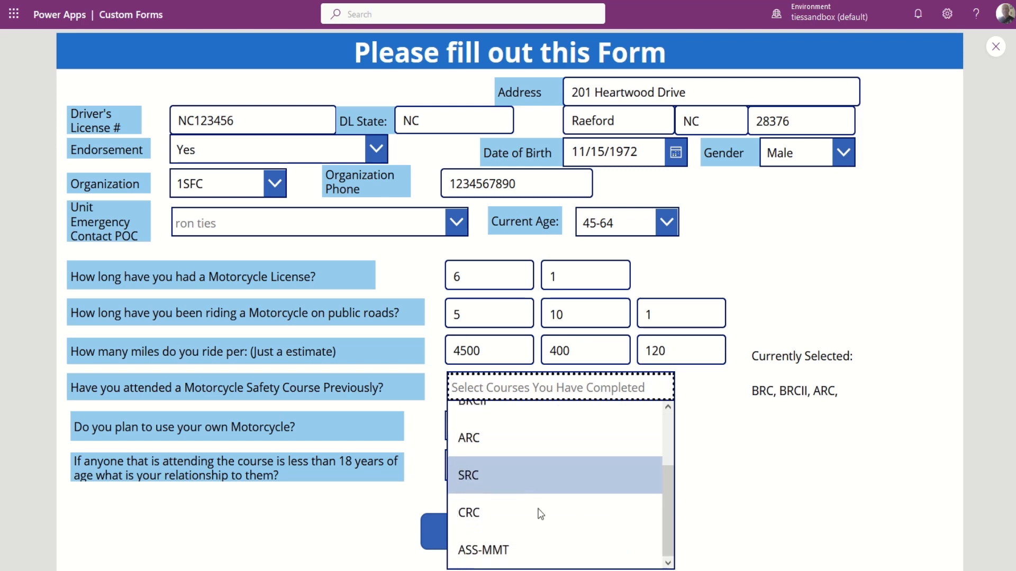
pyautogui.click(484, 517)
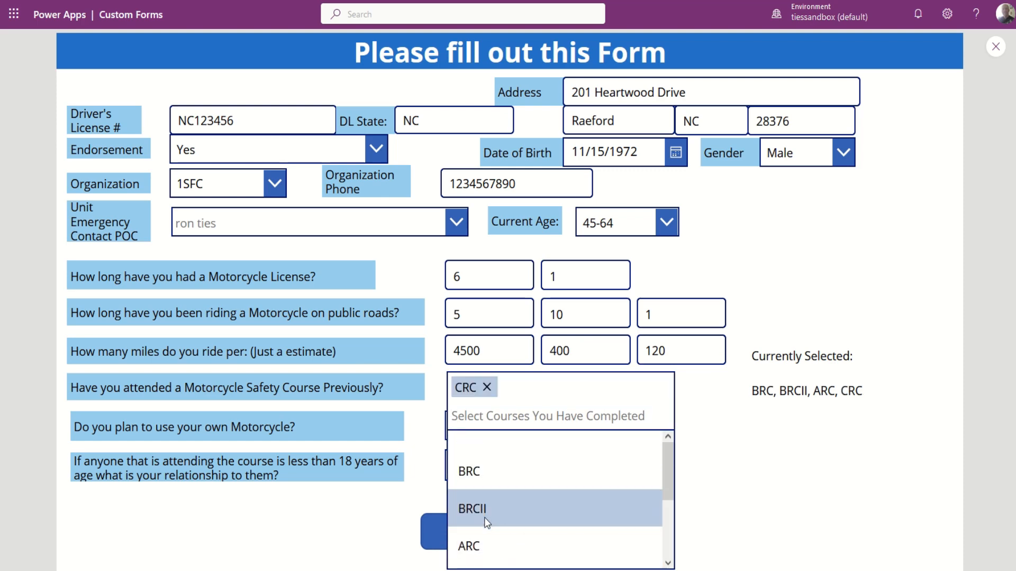
pyautogui.click(779, 501)
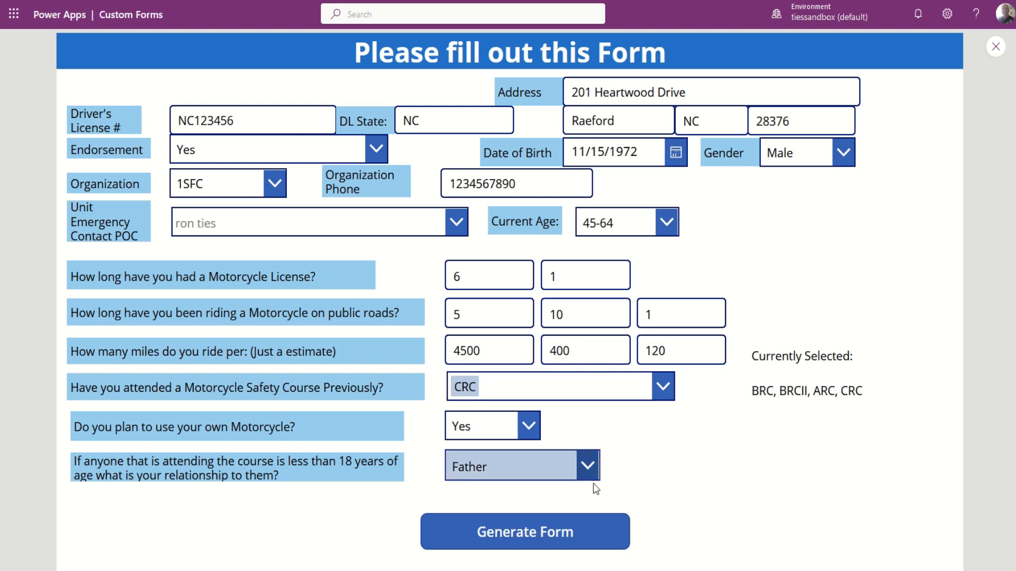
# Set the own-motorcycle answer to No, then Yes to show motorcycle details, and exit preview.
pyautogui.click(532, 422)
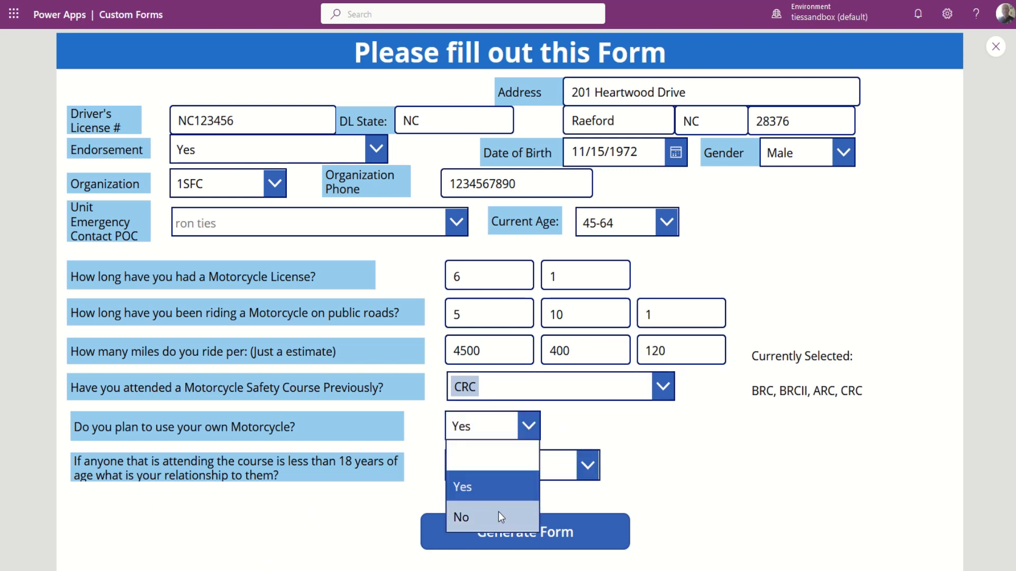
pyautogui.click(498, 512)
pyautogui.click(529, 425)
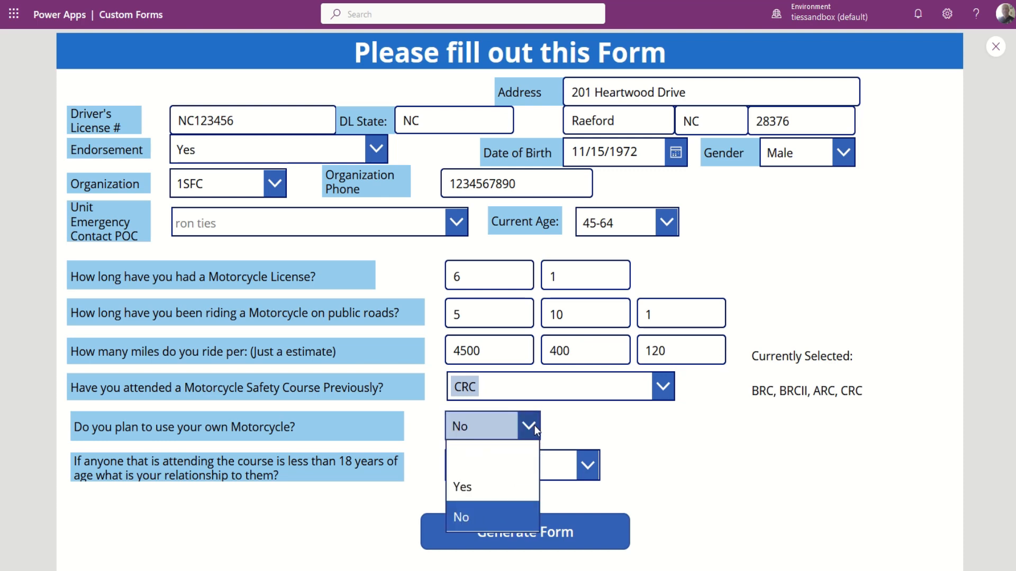
pyautogui.click(472, 489)
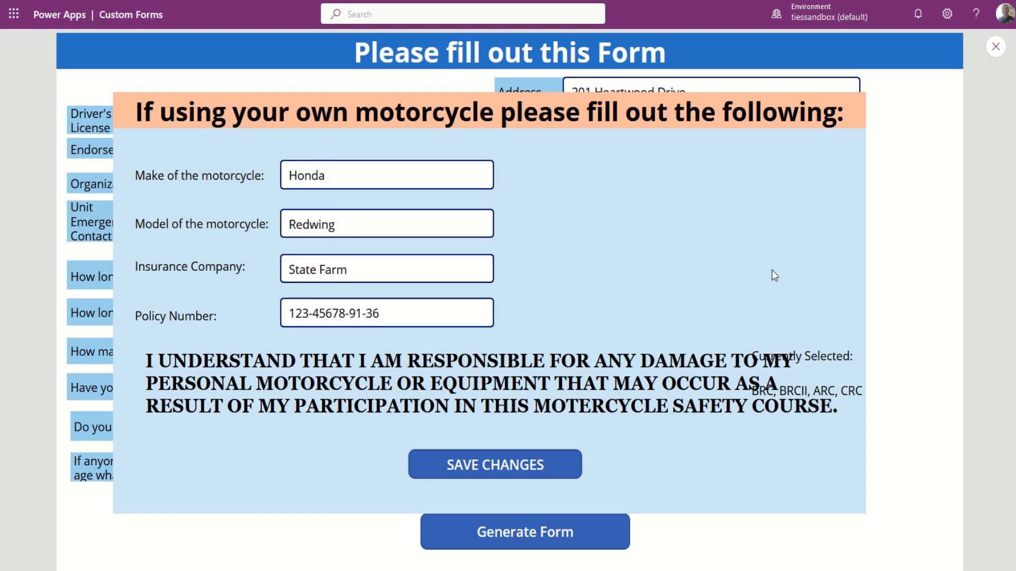
pyautogui.press('Escape')
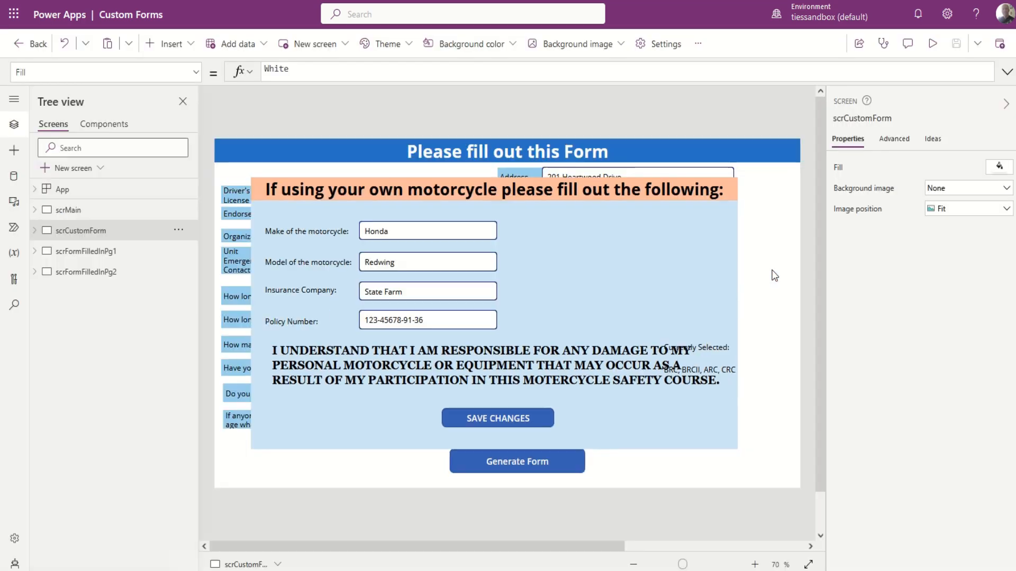
# Bring the ctrOwnMotorcycle container to front with Reorder, then run the app in preview.
pyautogui.click(626, 278)
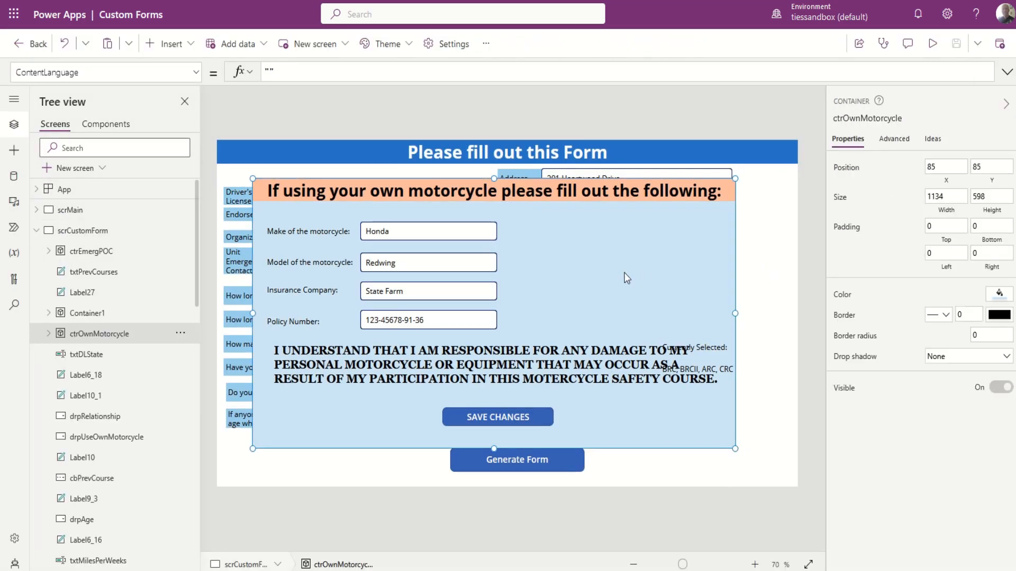
pyautogui.rightClick(627, 277)
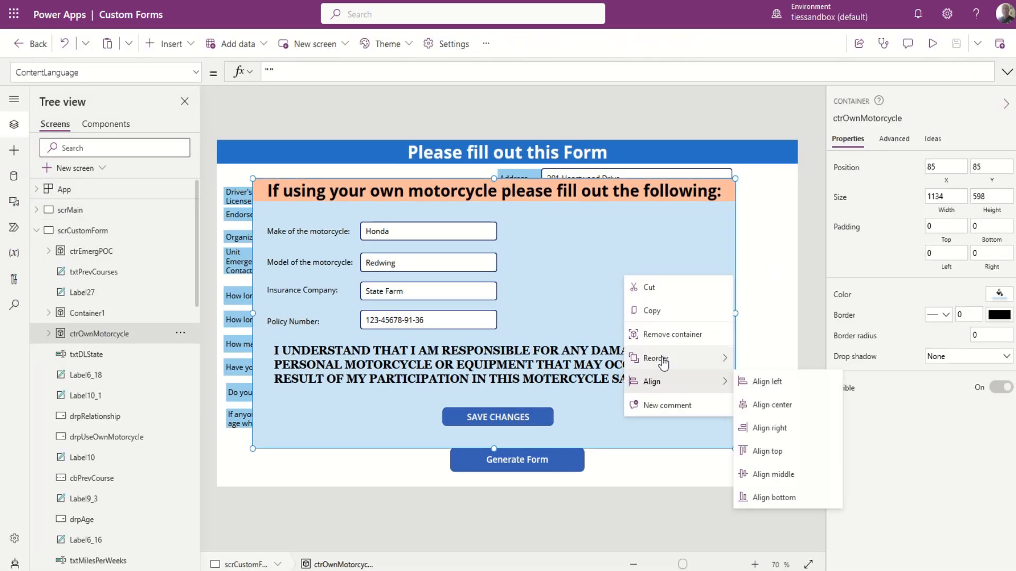
pyautogui.moveTo(663, 362)
pyautogui.click(778, 359)
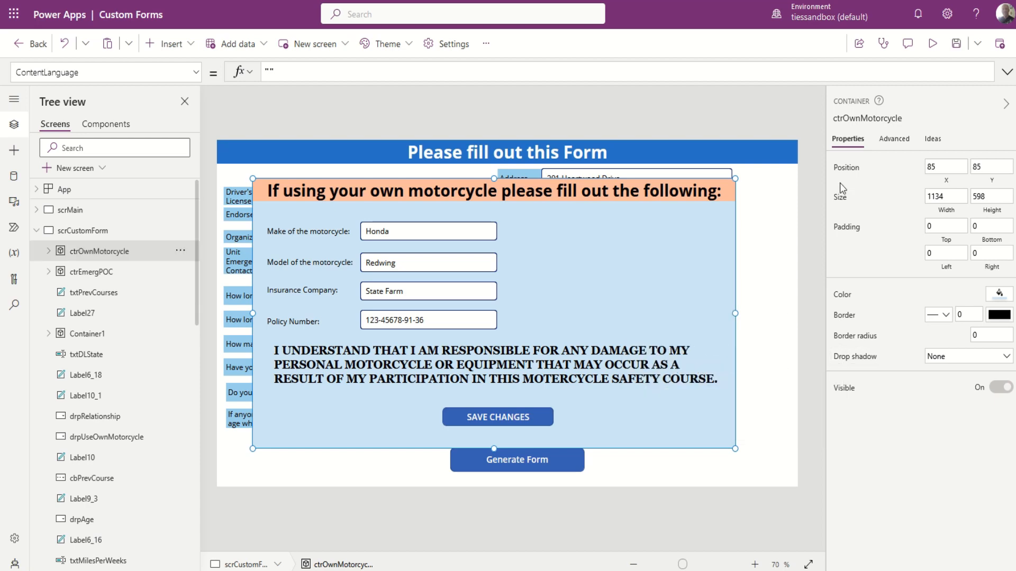
pyautogui.click(933, 43)
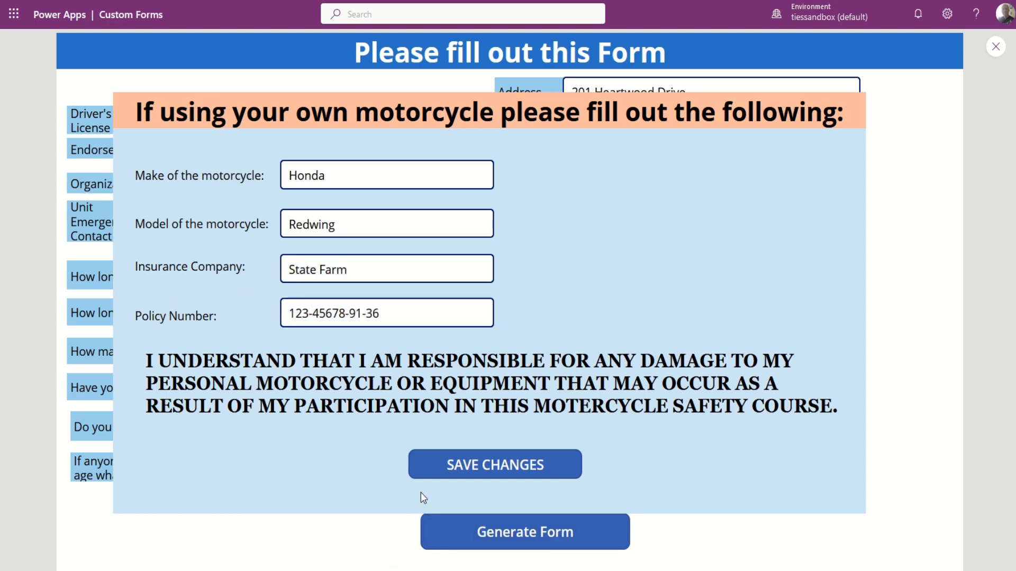
# Save the motorcycle details and generate the filled Motorcycle Safety Course Waiver form.
pyautogui.click(517, 474)
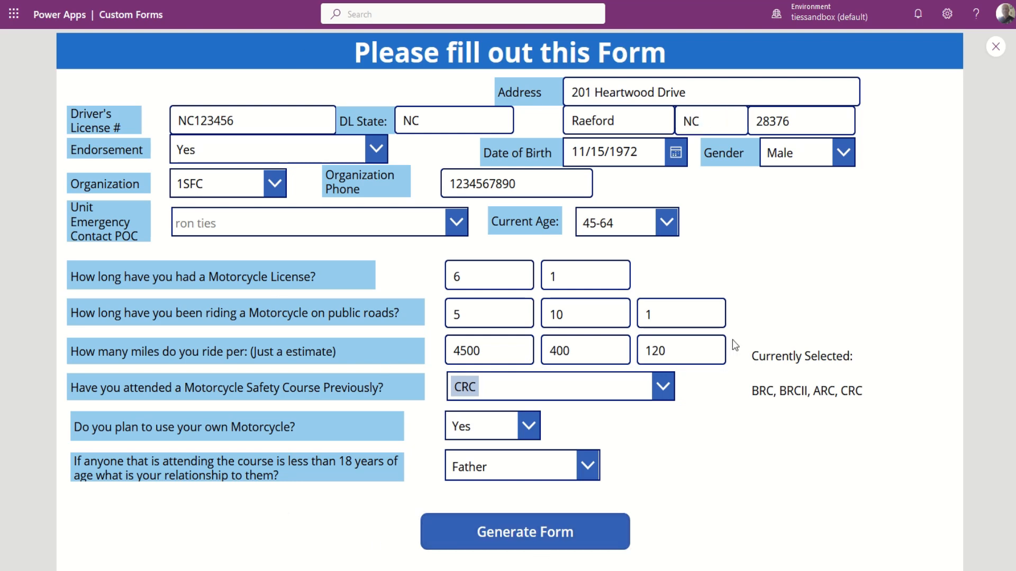
pyautogui.click(532, 536)
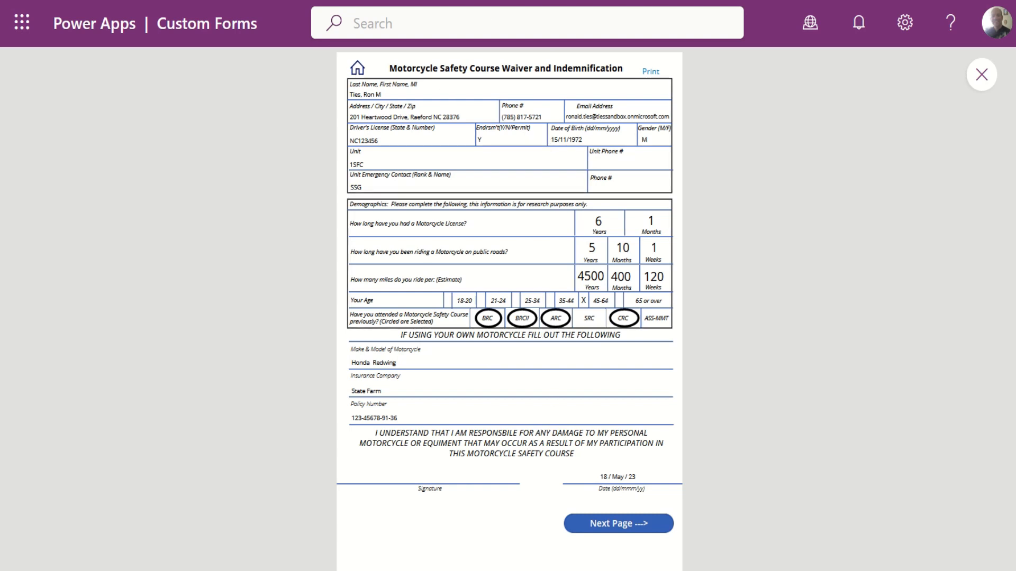
# Launch the published Custom Forms app from Power Apps via the Microsoft 365 app launcher.
pyautogui.click(22, 23)
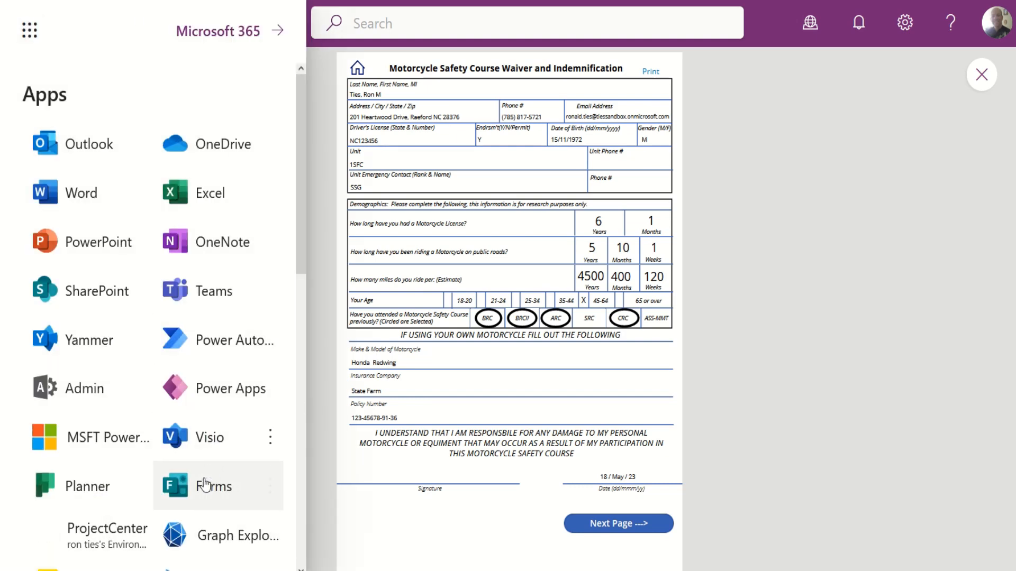
pyautogui.click(209, 392)
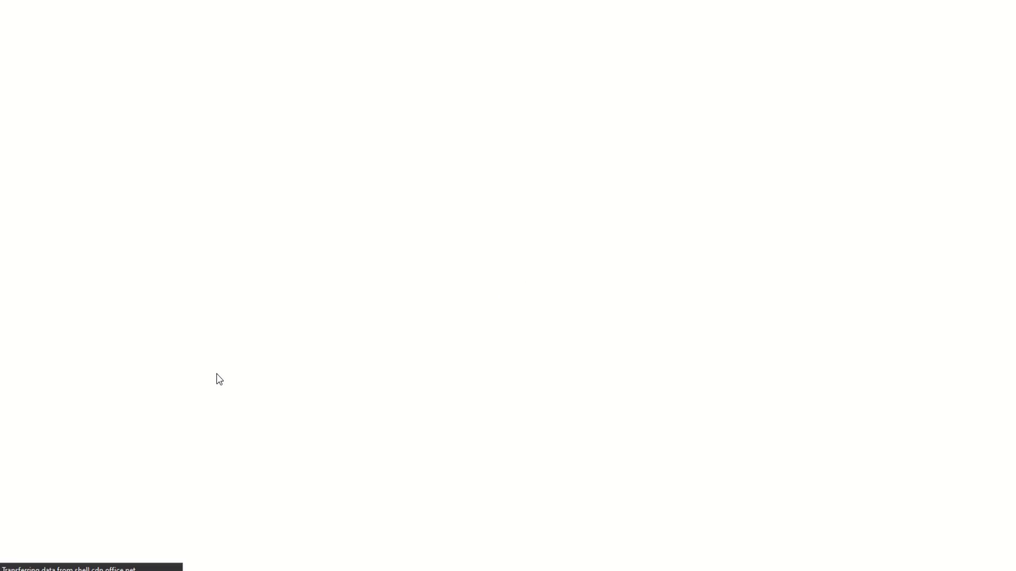
pyautogui.click(62, 235)
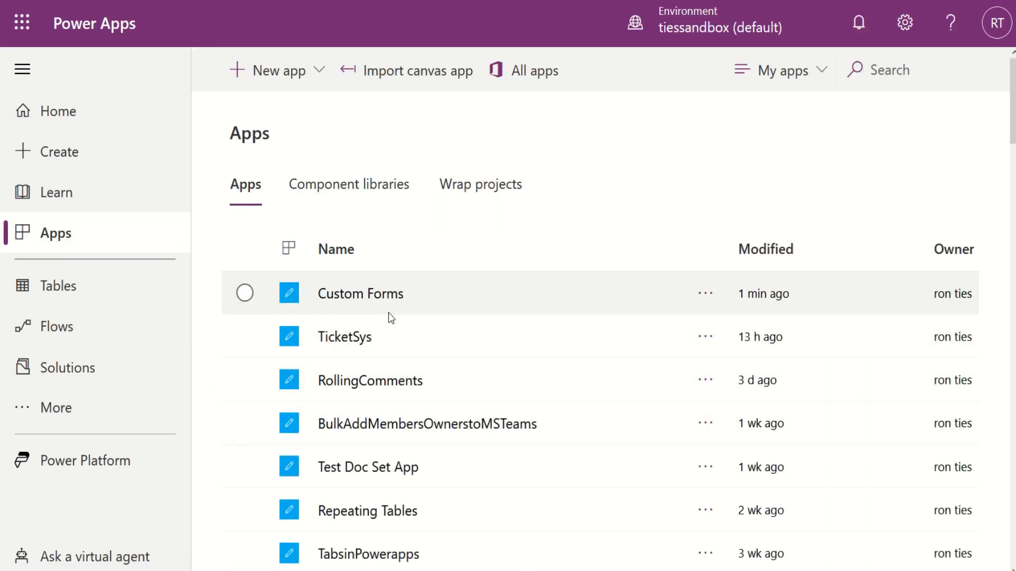
pyautogui.click(368, 301)
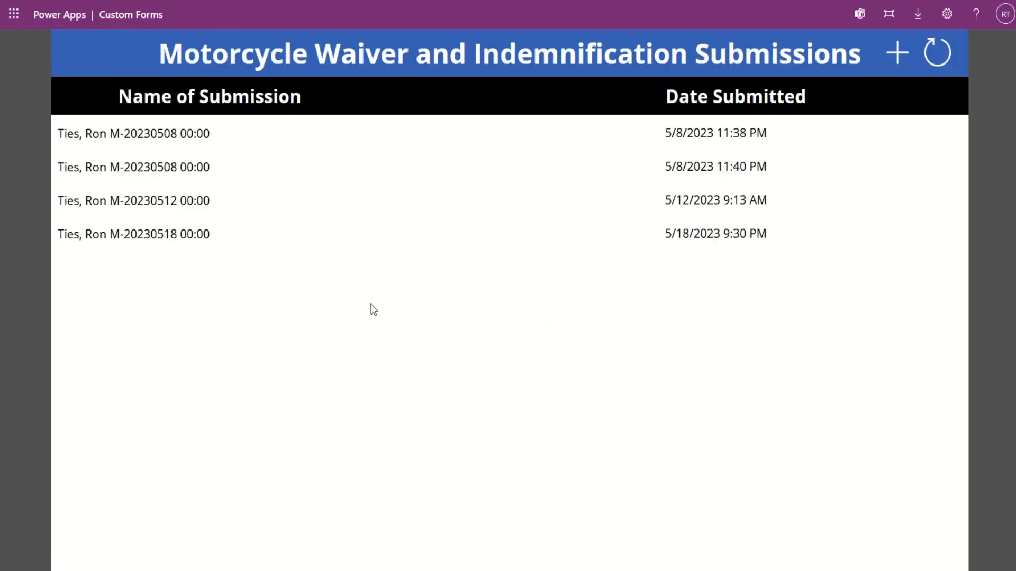
# Pick a submission from the gallery and generate its filled waiver form.
pyautogui.click(187, 205)
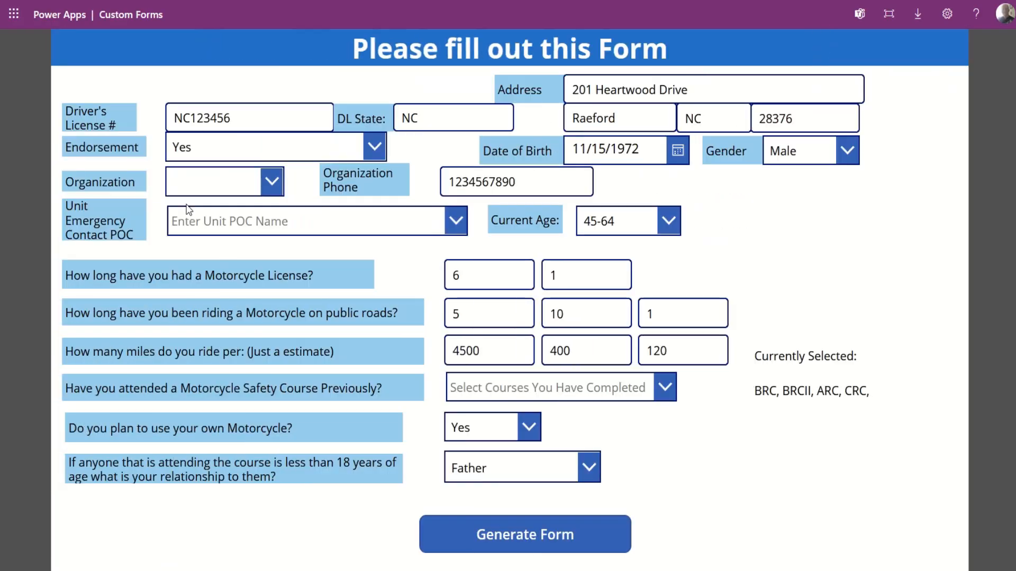
pyautogui.click(537, 541)
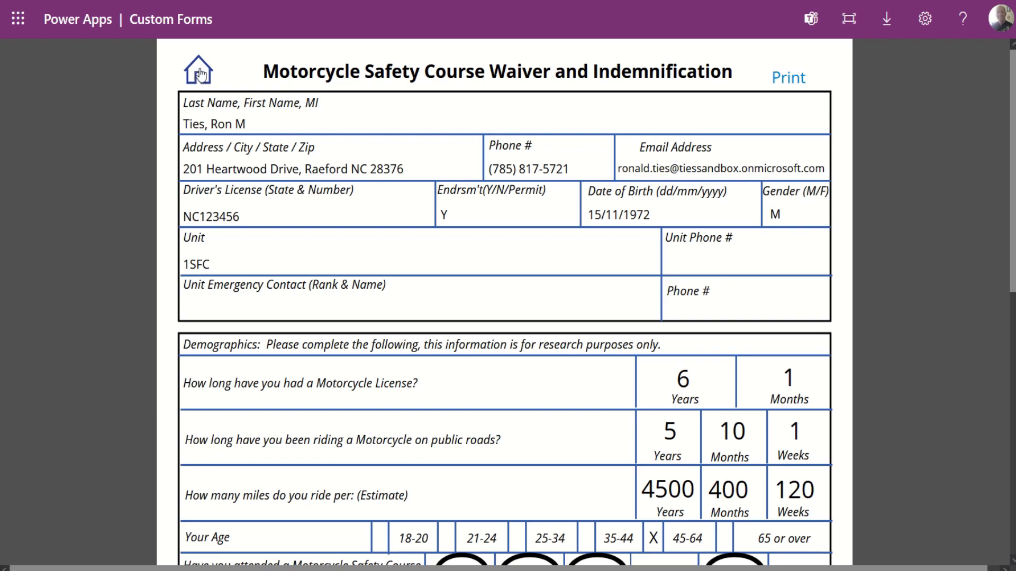
# Open the 5/12/2023 submission and choose a person as Unit Emergency Contact POC.
pyautogui.click(199, 71)
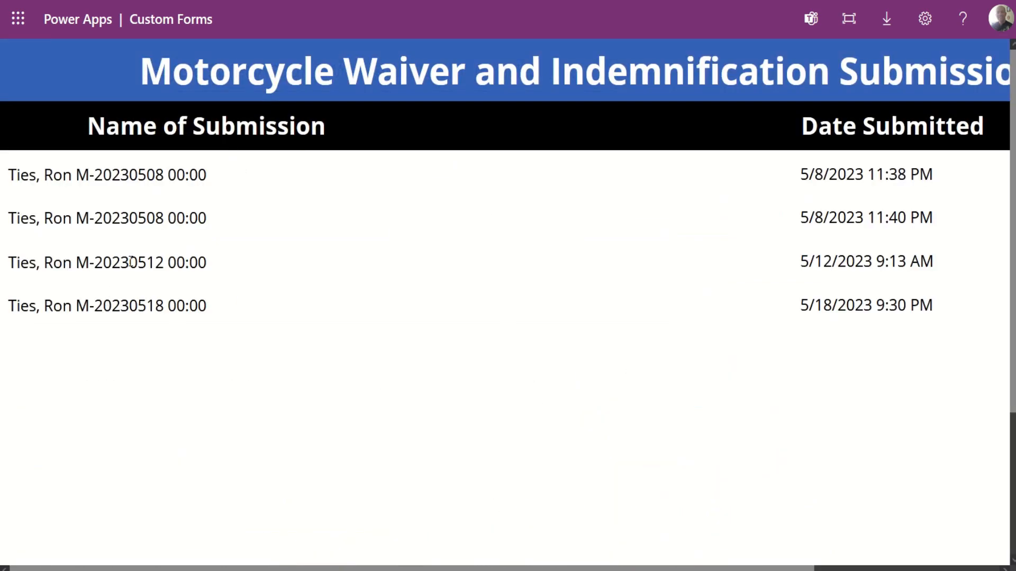
pyautogui.click(131, 261)
pyautogui.scroll(-3, 396, 408)
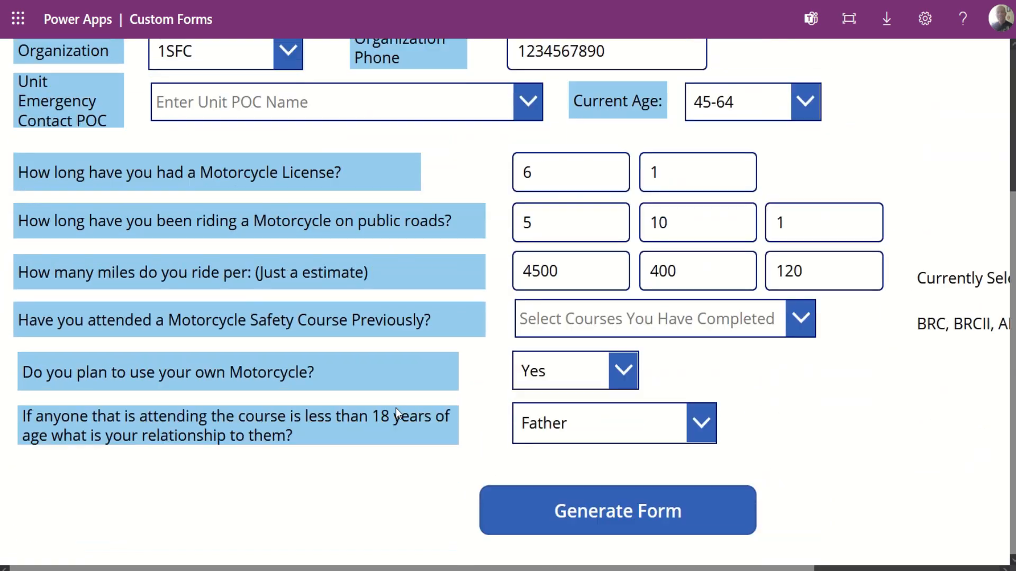
pyautogui.scroll(3, 396, 408)
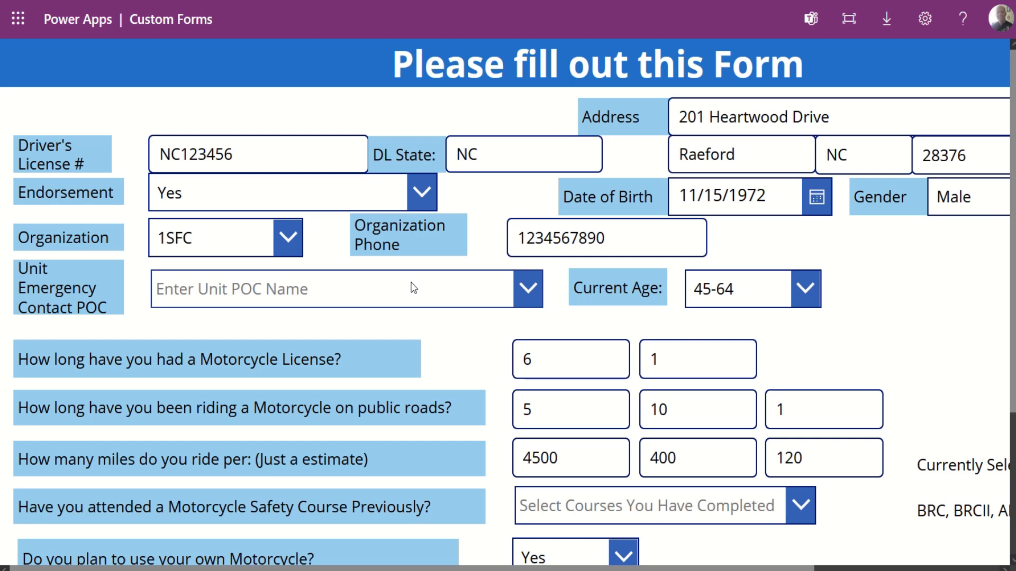
pyautogui.click(325, 292)
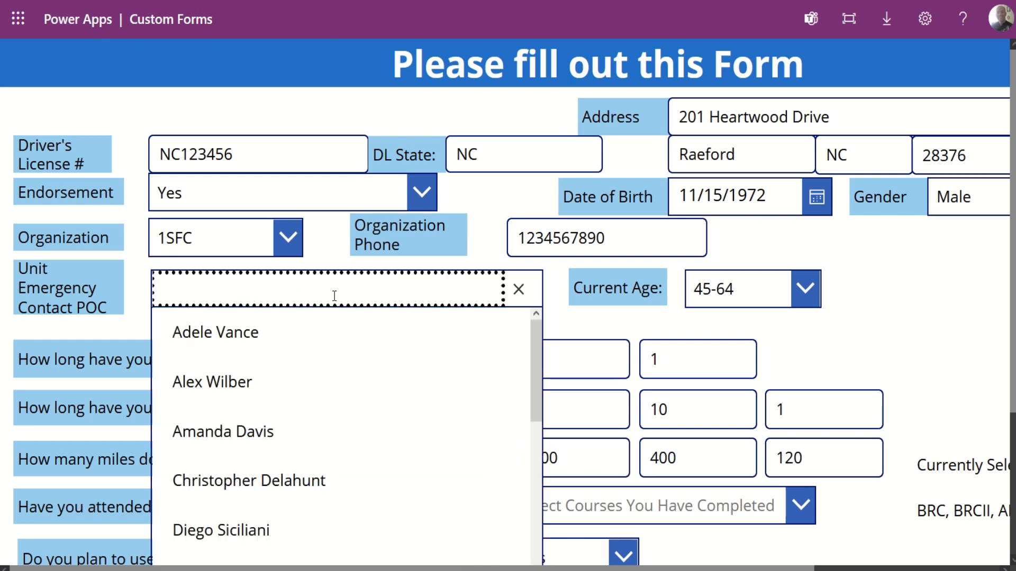
pyautogui.click(214, 387)
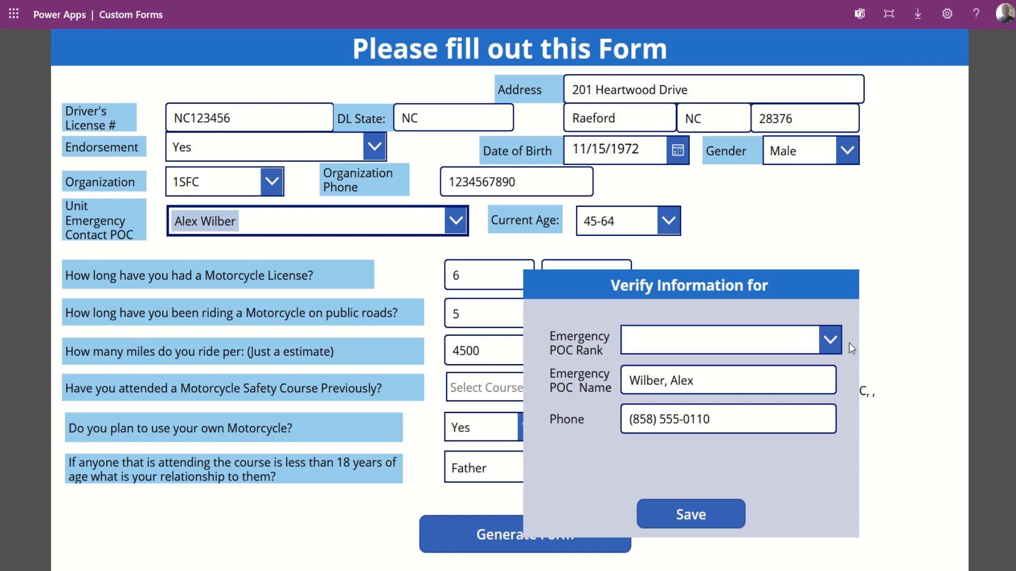
# Set the emergency POC rank to SPC, save the contact, and regenerate the waiver.
pyautogui.click(831, 344)
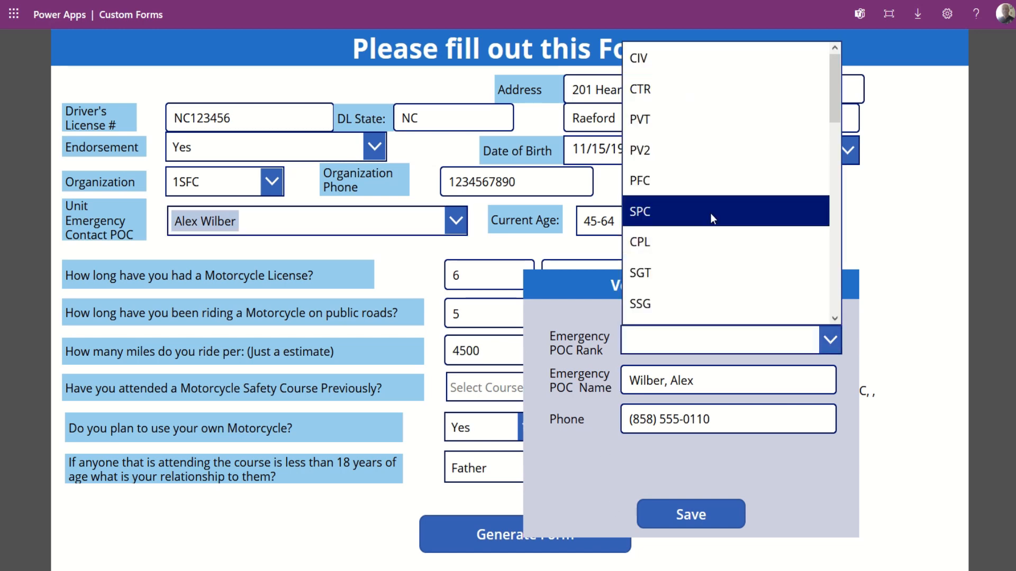
pyautogui.click(710, 217)
pyautogui.click(710, 516)
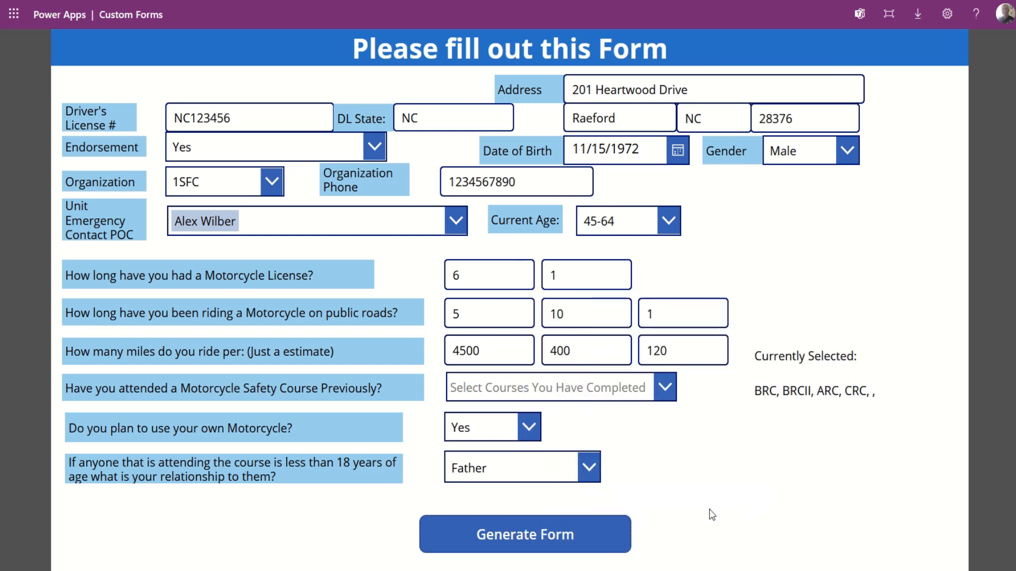
pyautogui.click(548, 545)
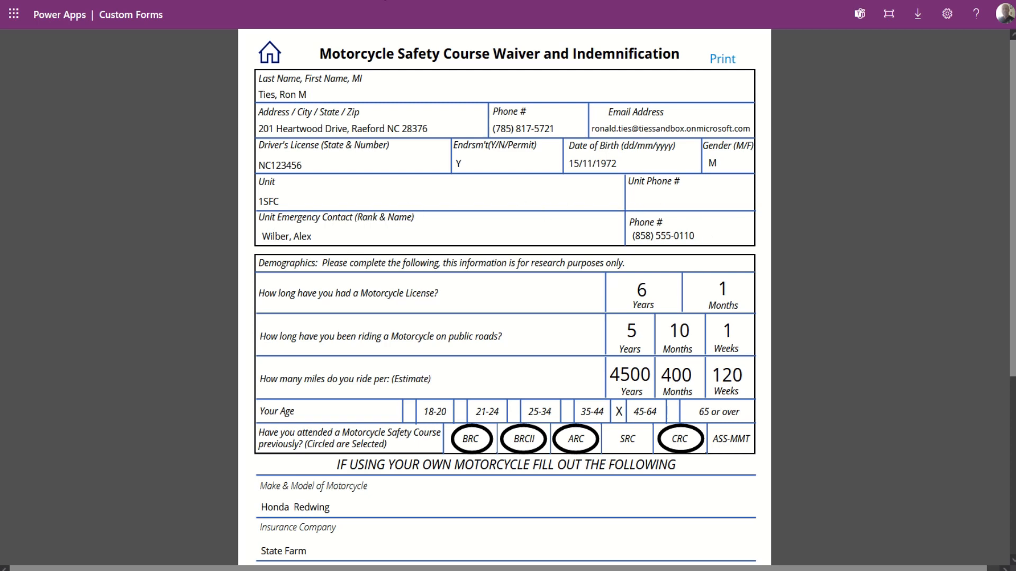
# Reopen the submission and regenerate the waiver showing the SPC-ranked emergency contact.
pyautogui.click(270, 53)
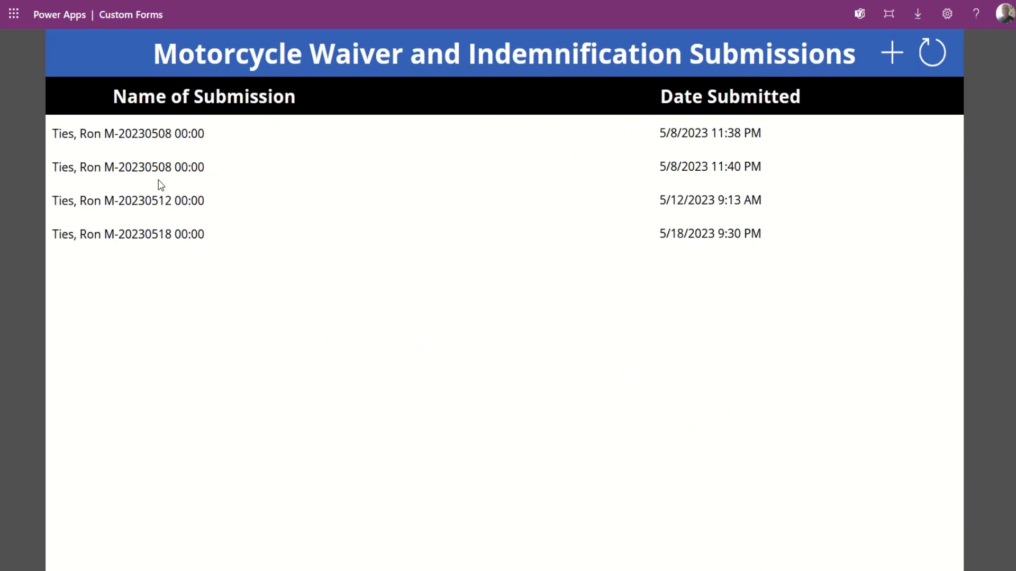
pyautogui.click(161, 184)
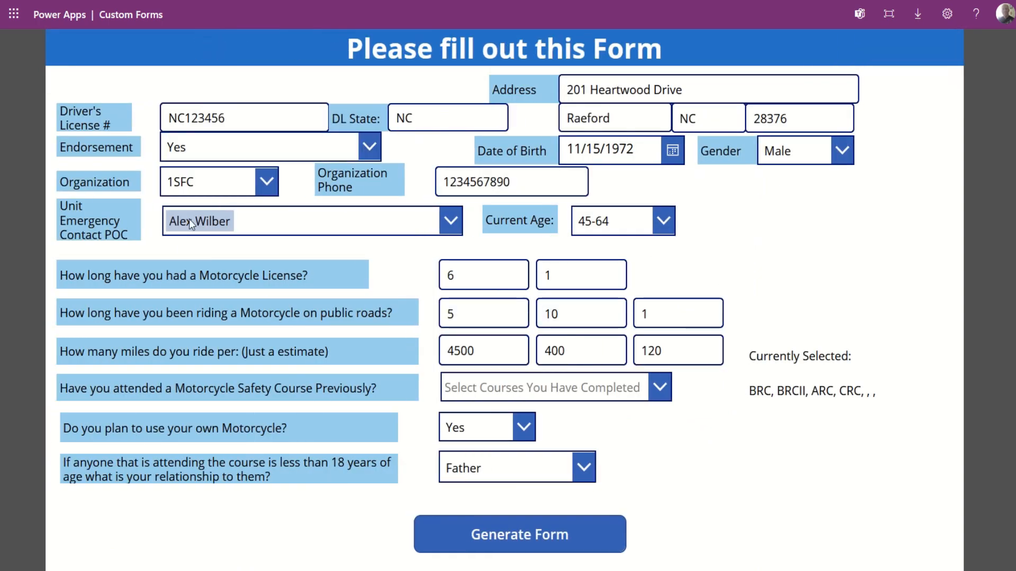
pyautogui.click(519, 182)
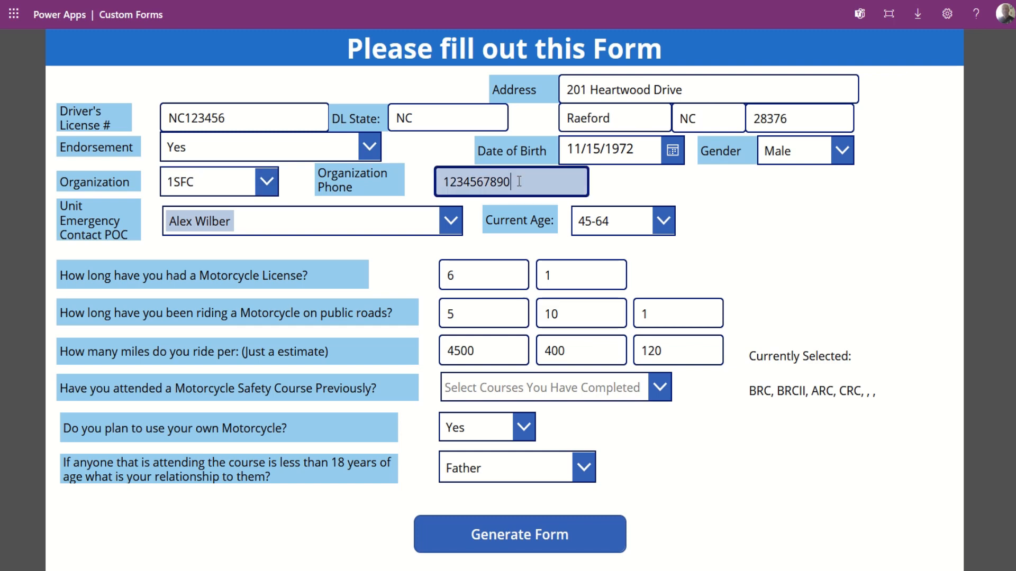
pyautogui.click(556, 546)
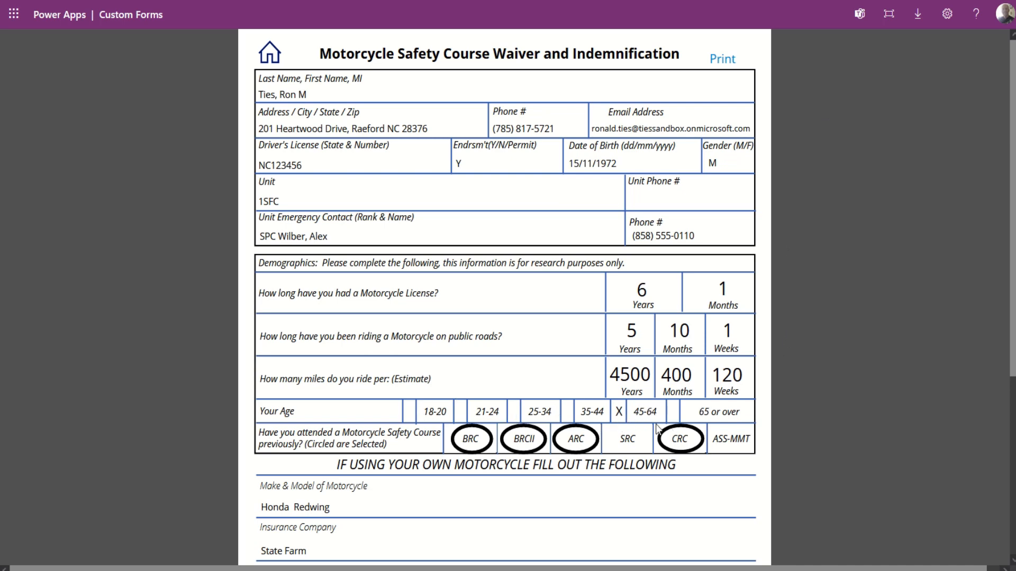
pyautogui.scroll(-5, 437, 449)
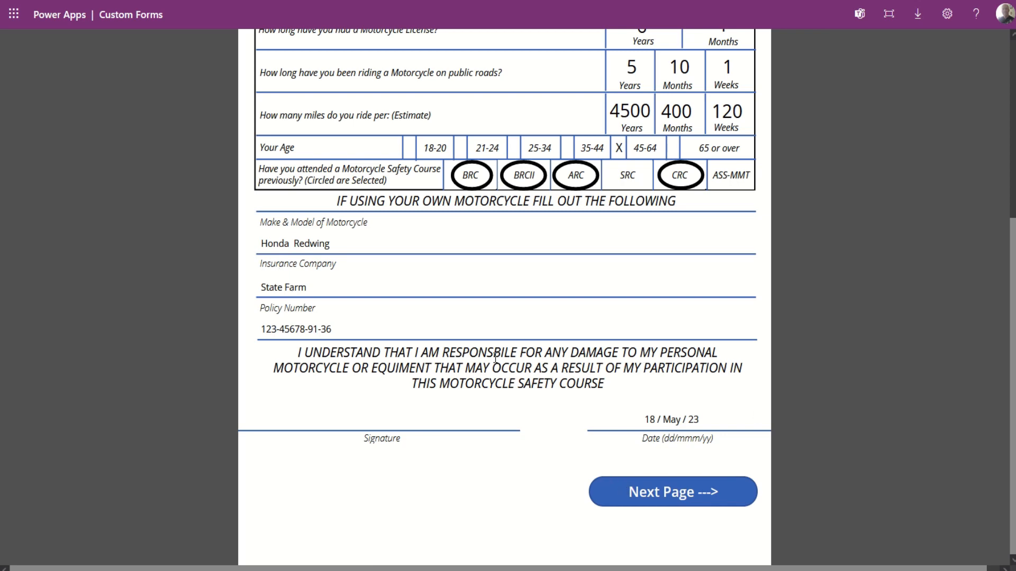
pyautogui.scroll(3, 494, 367)
pyautogui.scroll(-3, 494, 363)
# Read through the waiver's second page of legal release sections, then return to page one.
pyautogui.click(671, 488)
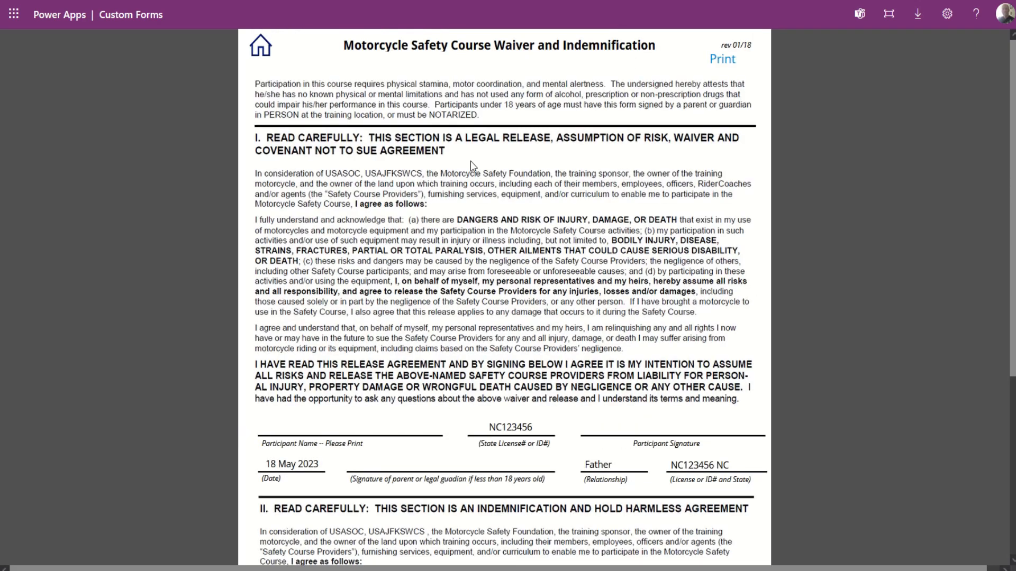
pyautogui.scroll(-3, 483, 363)
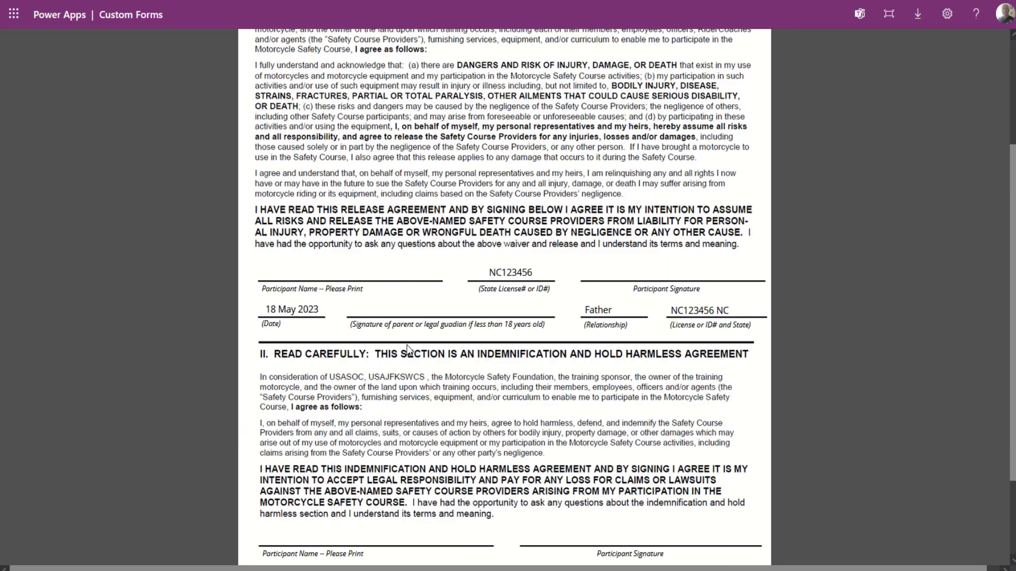
pyautogui.scroll(3, 407, 350)
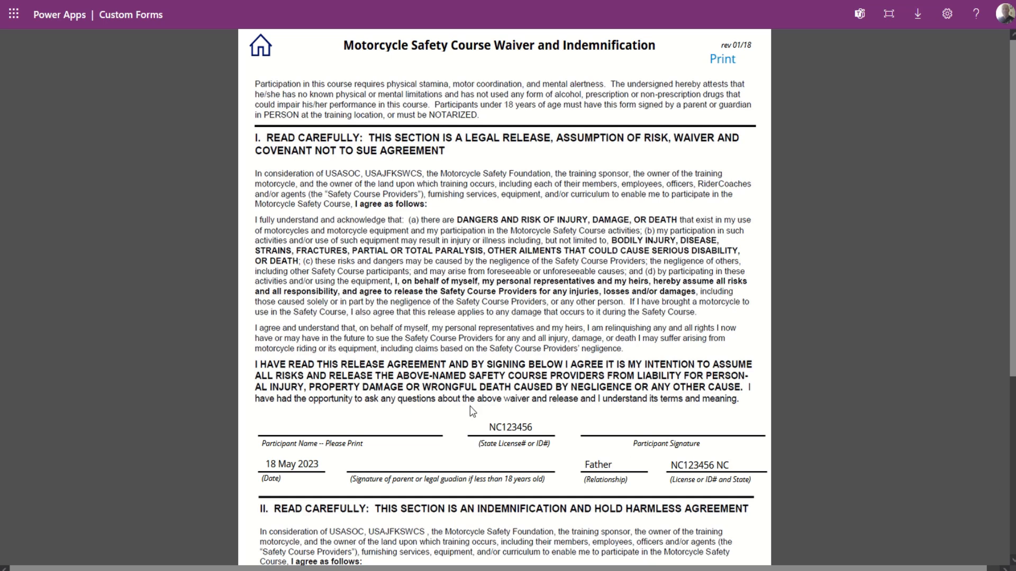
pyautogui.scroll(-2, 471, 407)
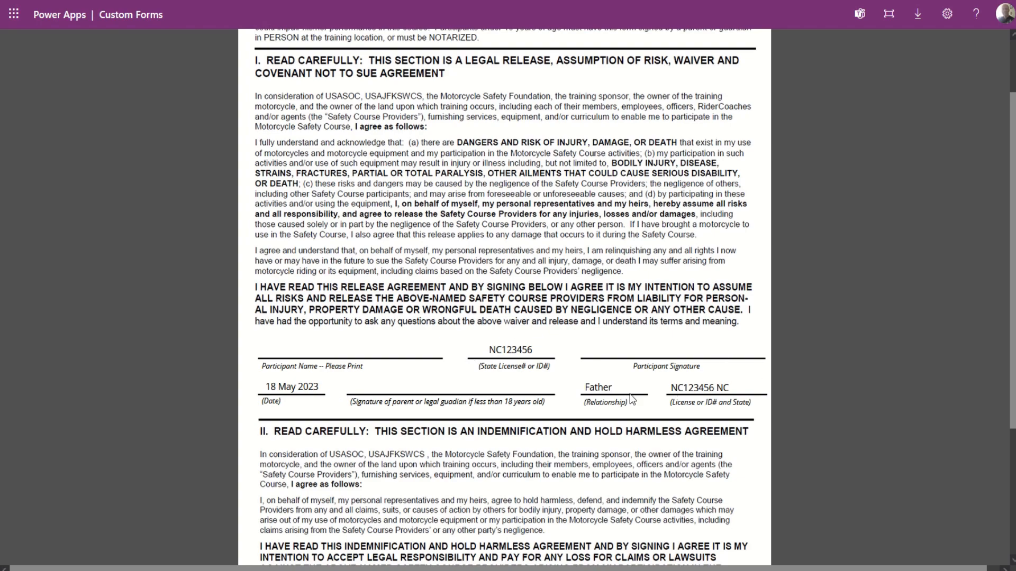
pyautogui.scroll(-1, 522, 488)
pyautogui.scroll(-3, 521, 486)
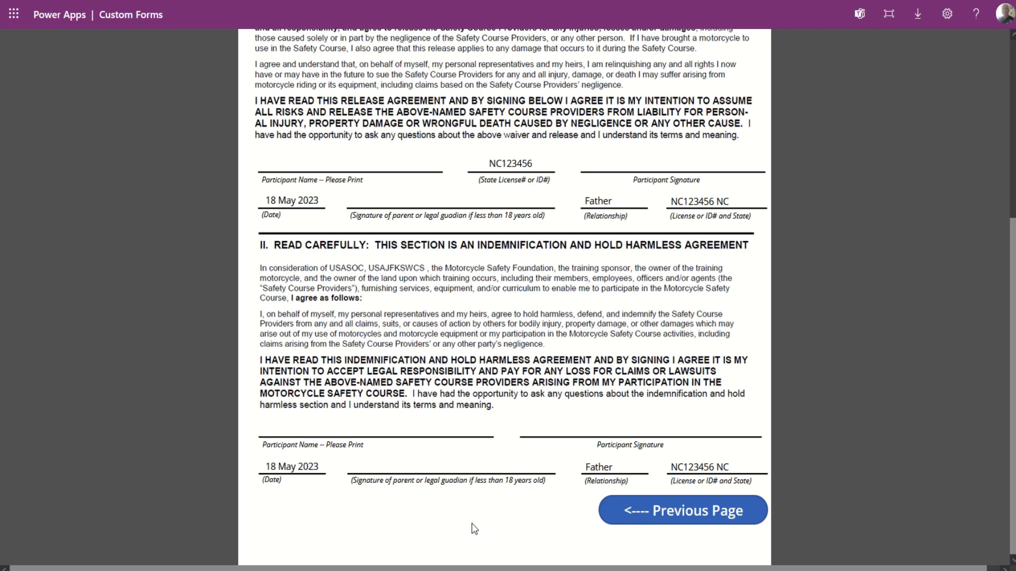
pyautogui.scroll(5, 551, 437)
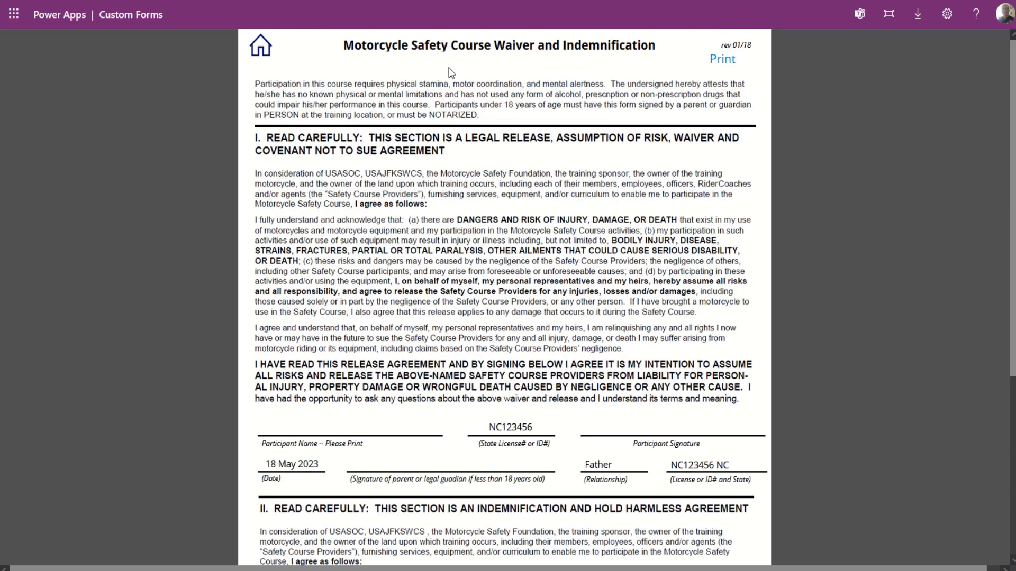
pyautogui.scroll(-5, 572, 446)
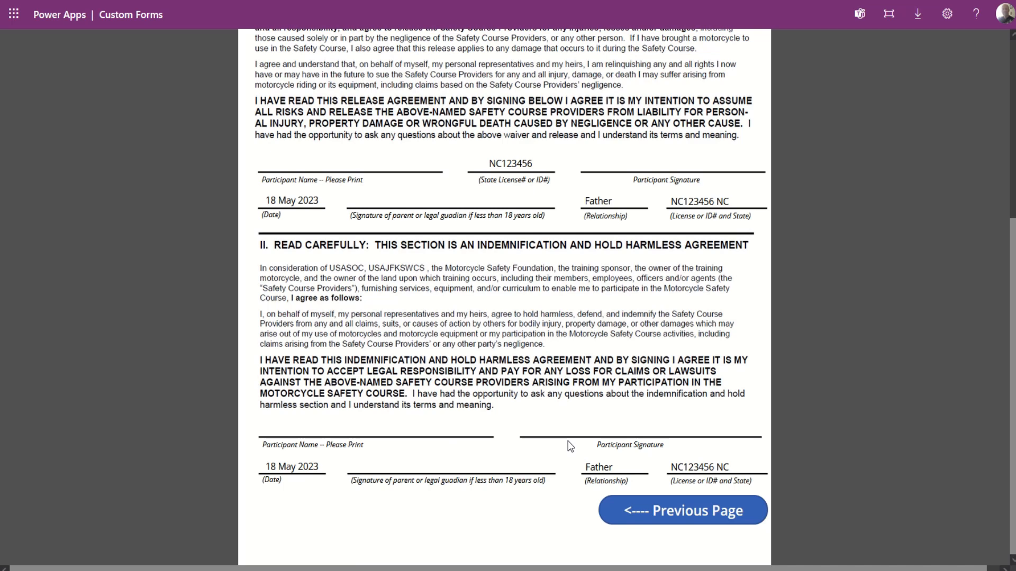
pyautogui.click(709, 512)
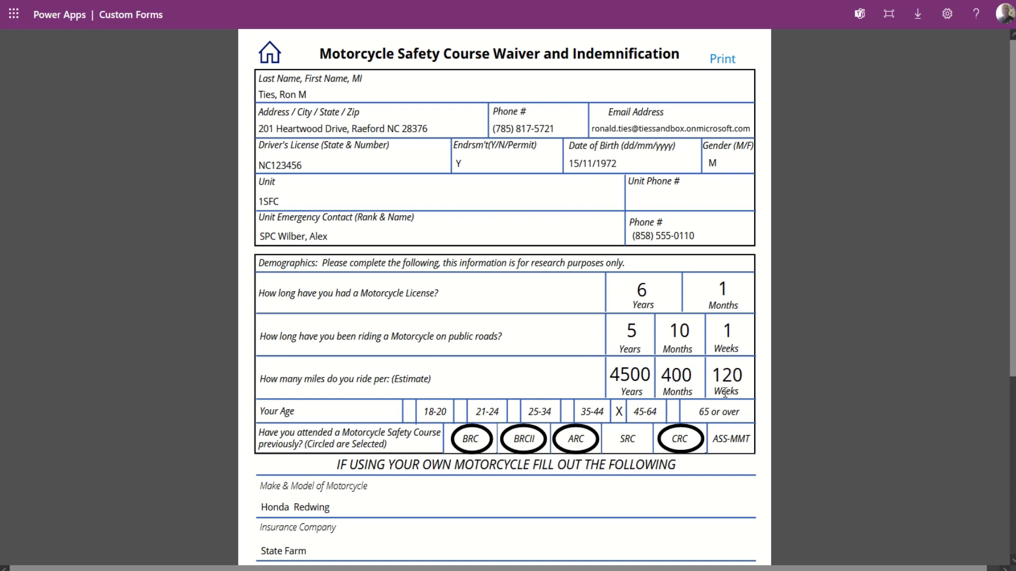
# Open the print preview of the waiver's first page.
pyautogui.click(731, 62)
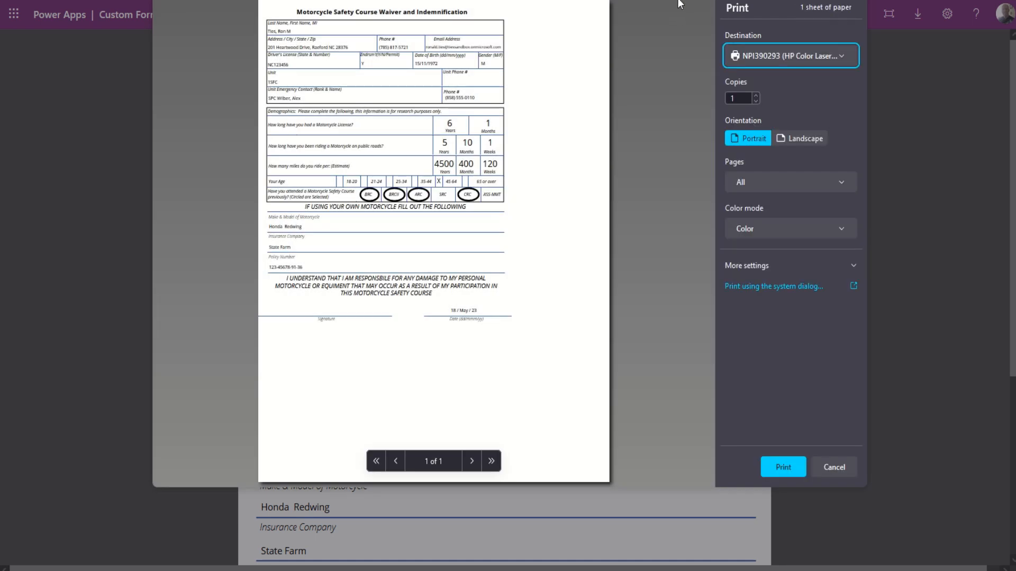
# Print the first waiver page to Microsoft Print to PDF, portrait, with background graphics.
pyautogui.click(673, 26)
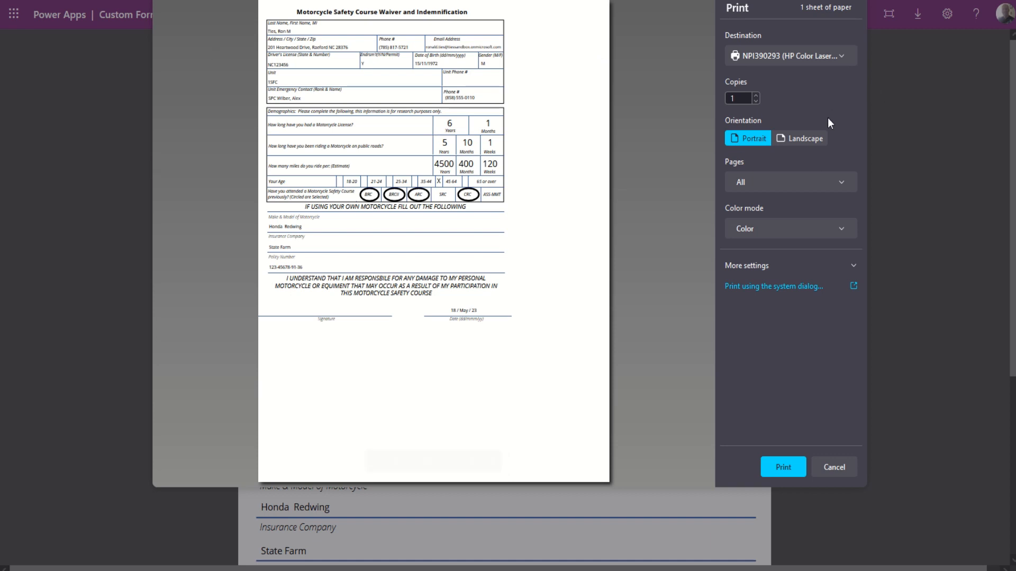
pyautogui.moveTo(827, 118); pyautogui.dragTo(825, 180)
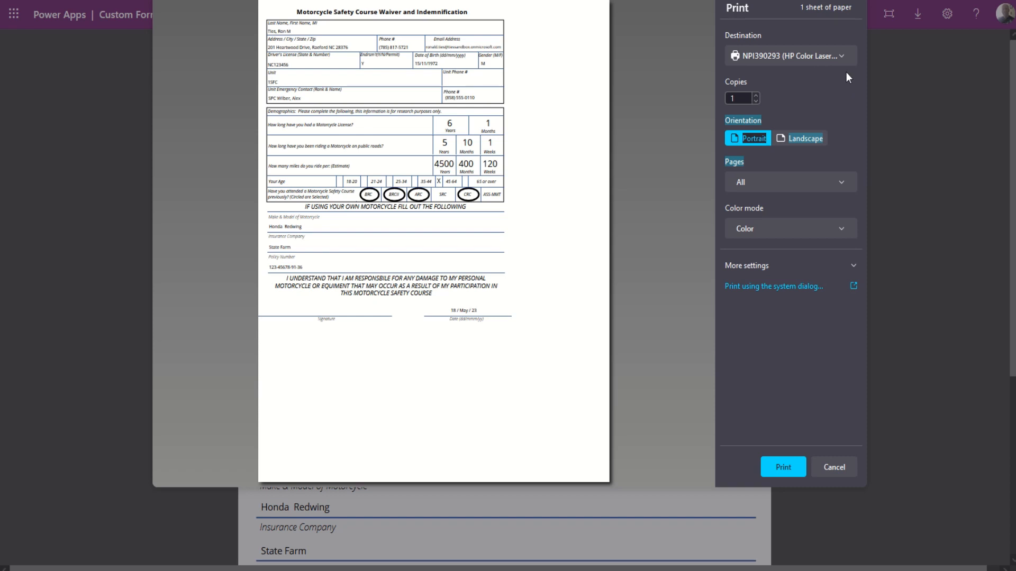
pyautogui.click(845, 57)
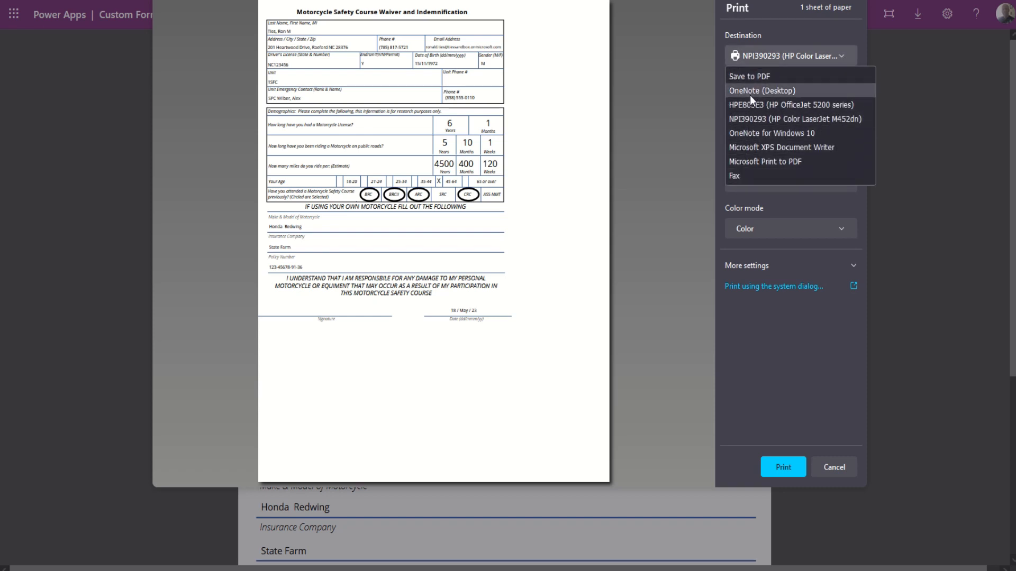
pyautogui.click(753, 161)
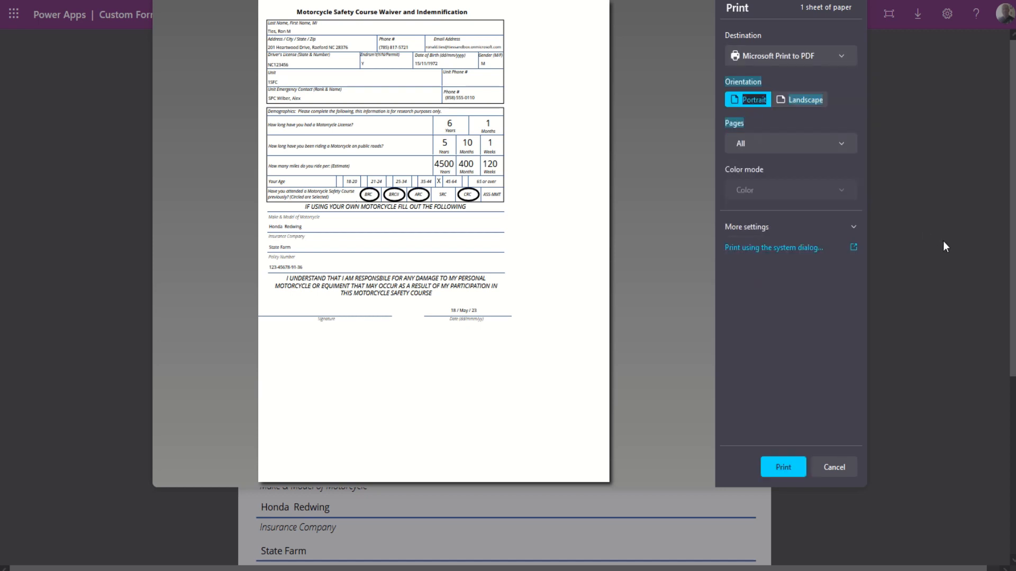
pyautogui.click(747, 100)
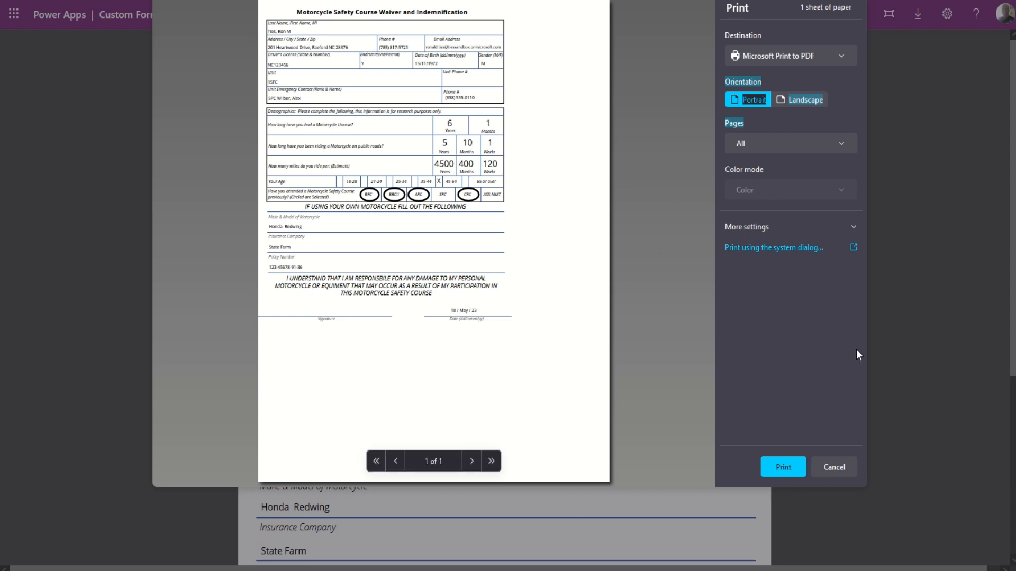
pyautogui.click(857, 229)
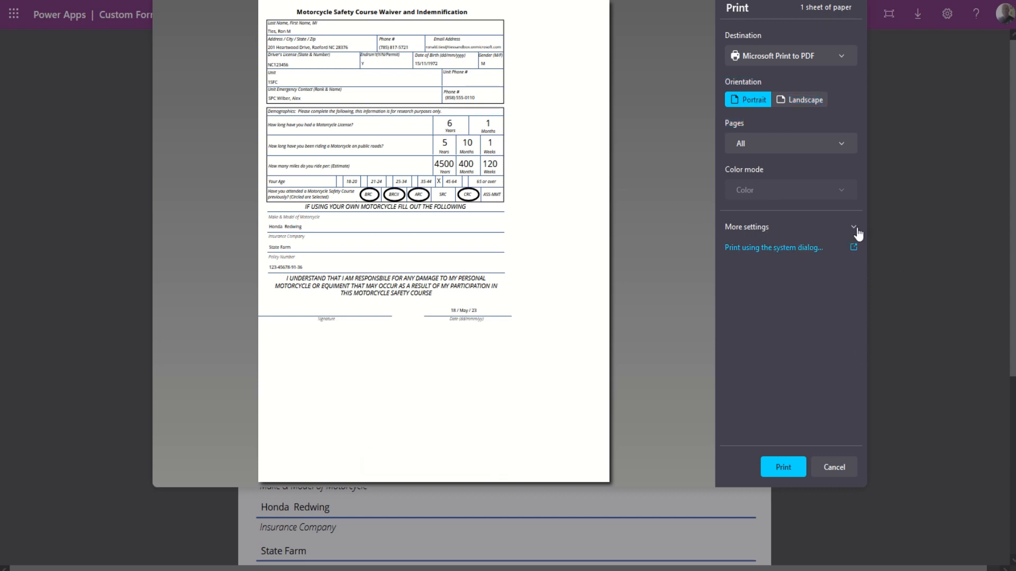
pyautogui.click(857, 229)
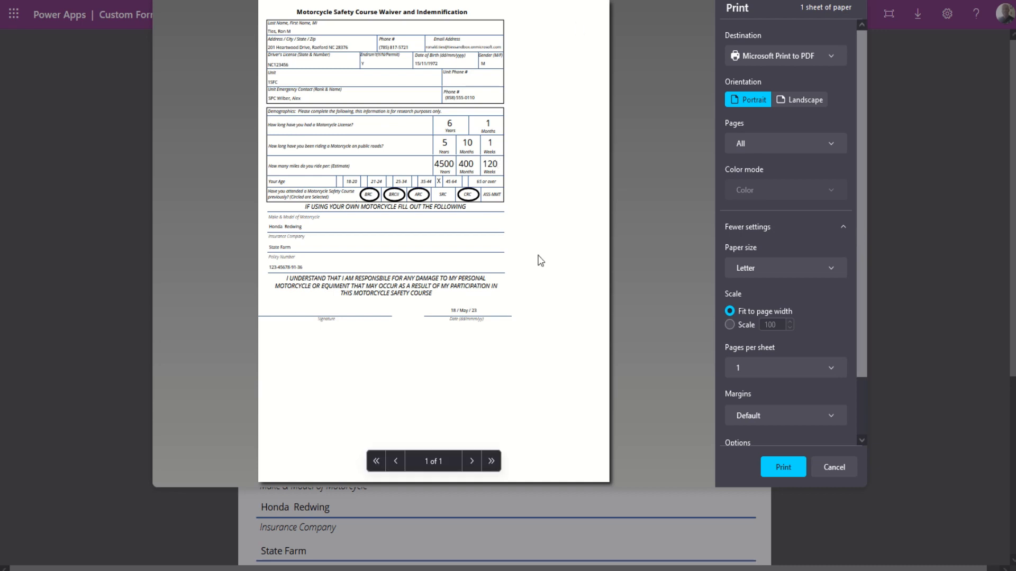
pyautogui.moveTo(862, 319); pyautogui.dragTo(891, 453)
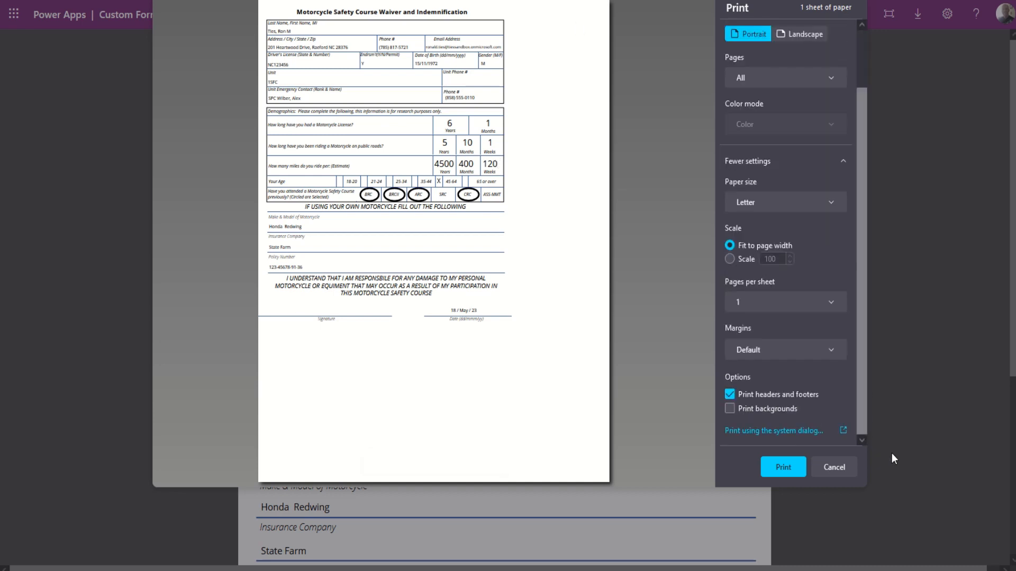
pyautogui.click(731, 409)
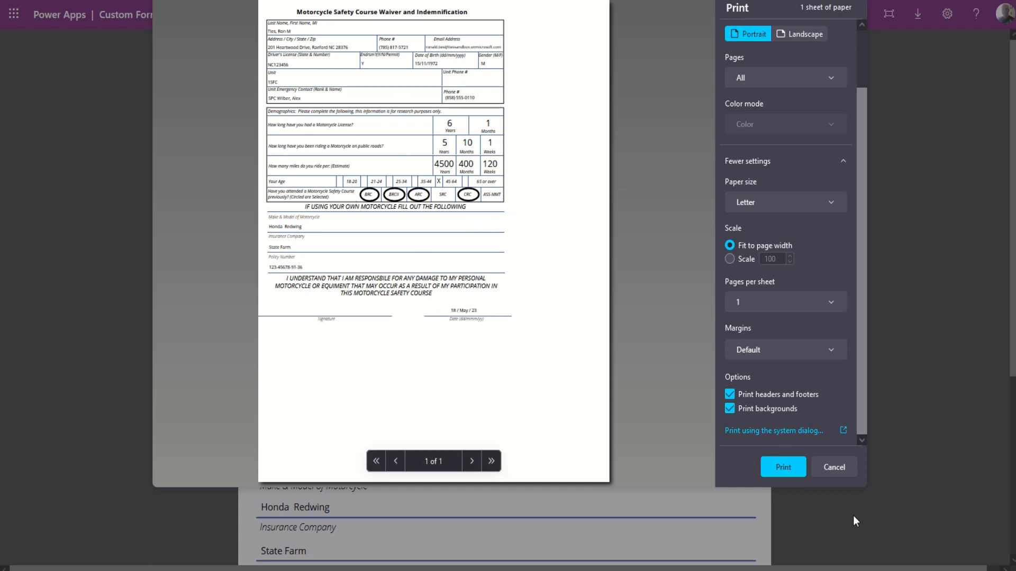
pyautogui.click(786, 468)
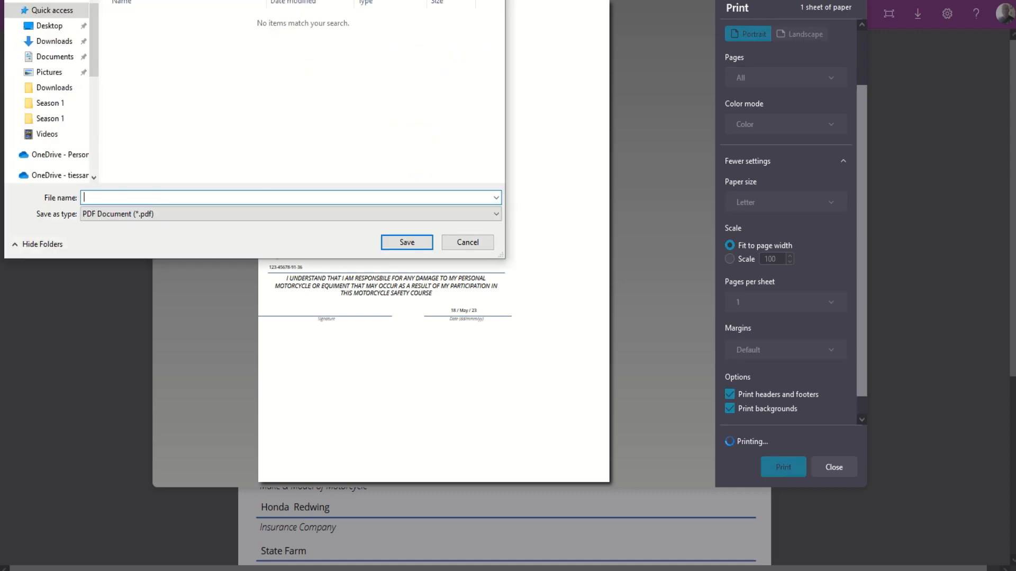
# Save the printed PDF as WaiverPg1 in the Downloads folder.
pyautogui.moveTo(300, 0); pyautogui.dragTo(471, 161)
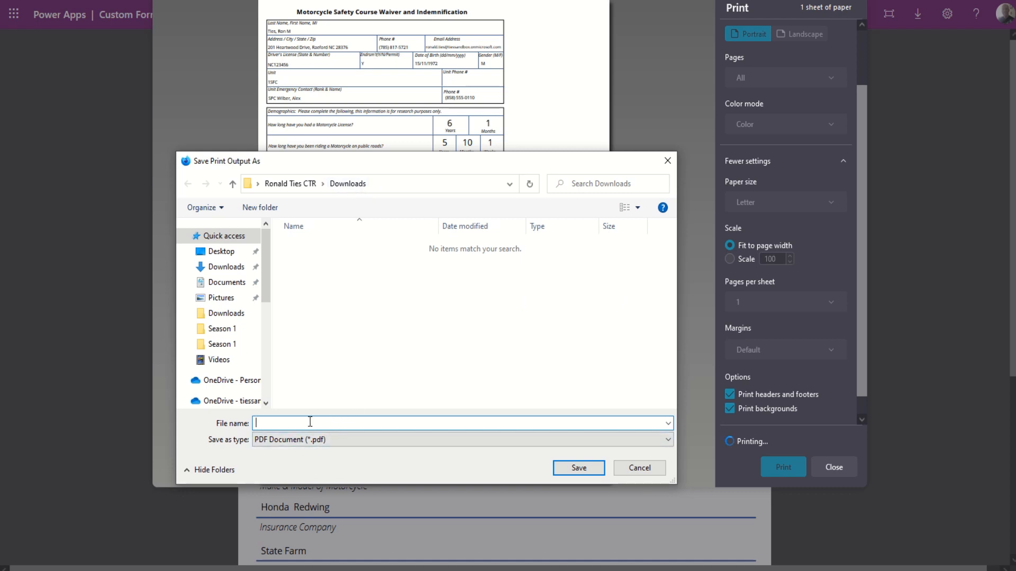
pyautogui.write('WaiverPg1')
pyautogui.click(580, 469)
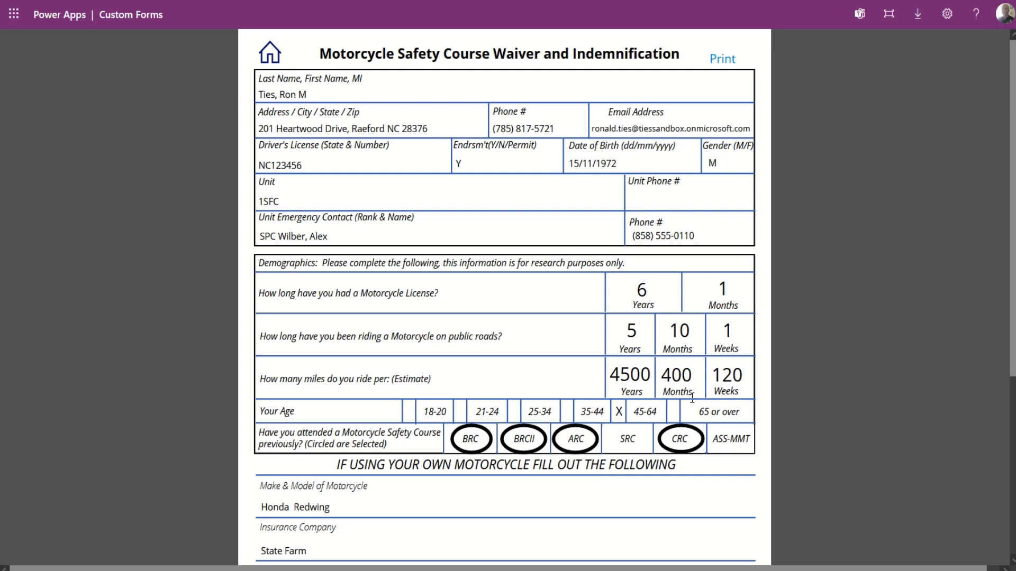
# Move to the waiver's legal text page and scroll through its contents.
pyautogui.scroll(-5, 692, 398)
pyautogui.click(681, 490)
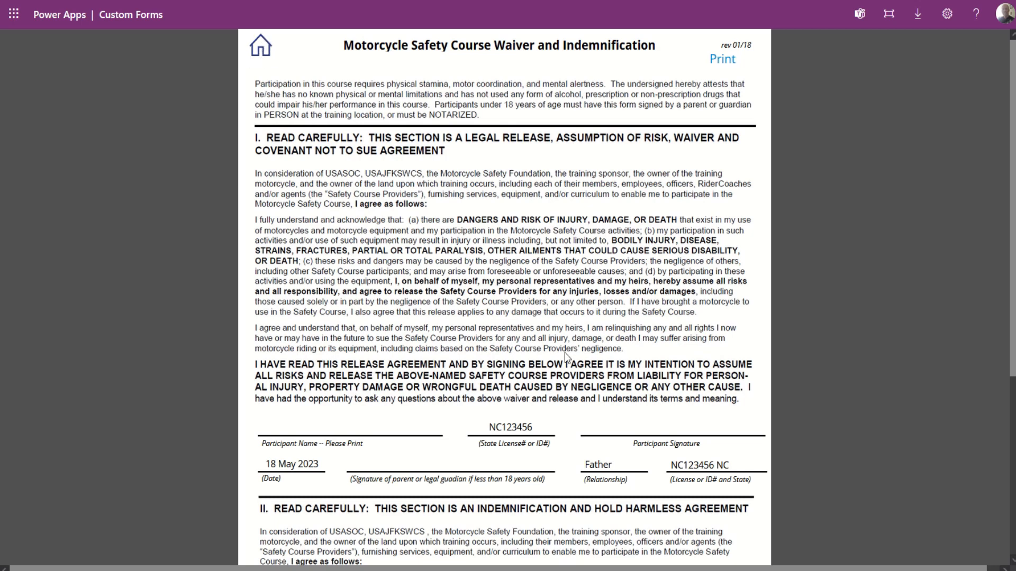
pyautogui.scroll(-5, 545, 388)
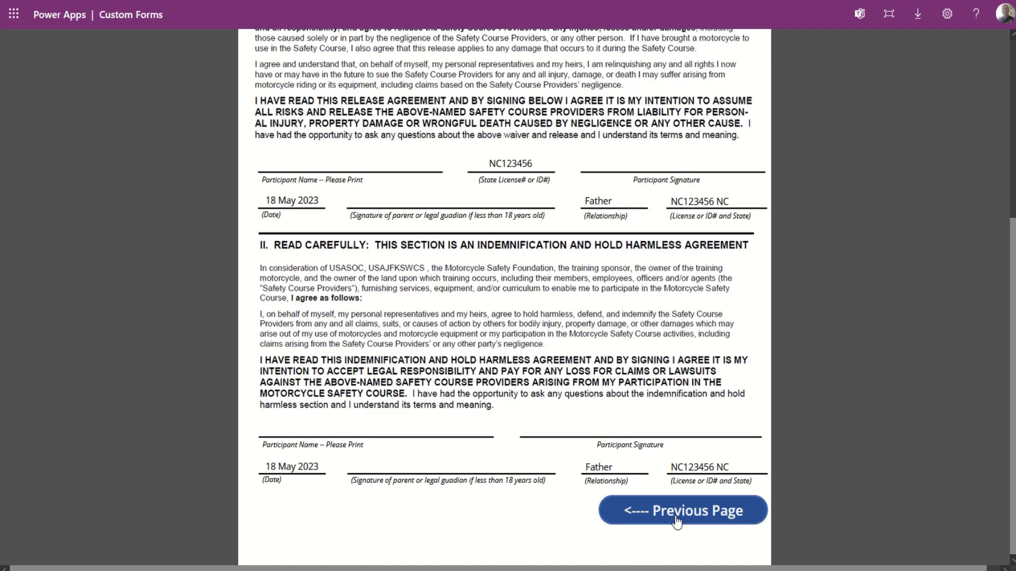
pyautogui.scroll(5, 510, 268)
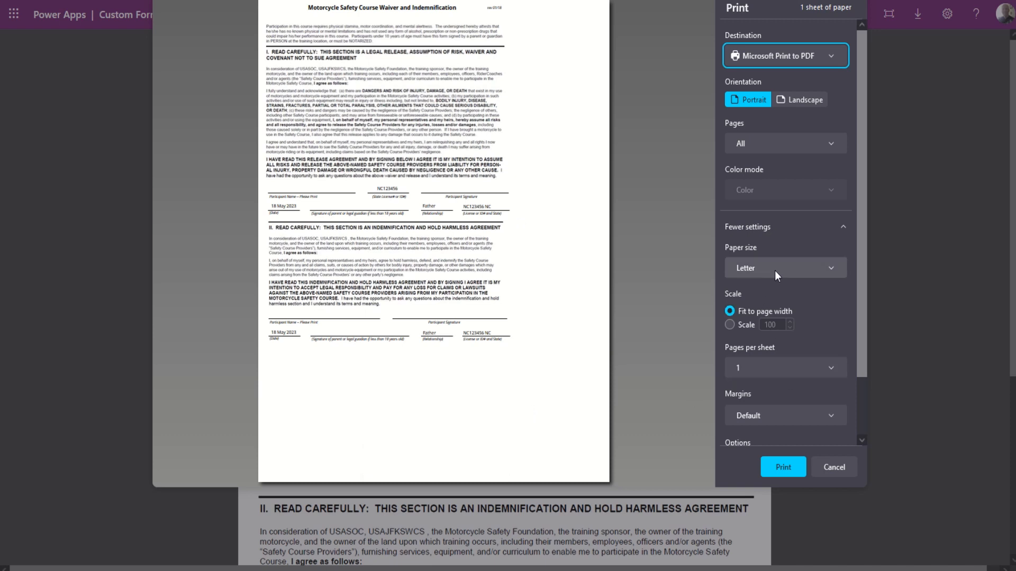
# Keep Letter paper, set a custom print scale of 125, and start the PDF print.
pyautogui.click(798, 271)
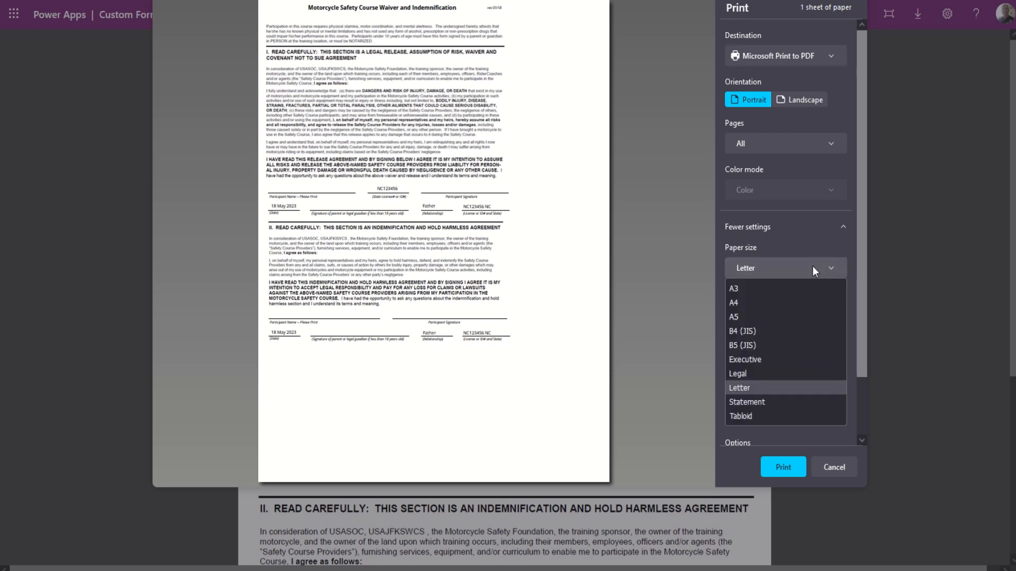
pyautogui.click(812, 266)
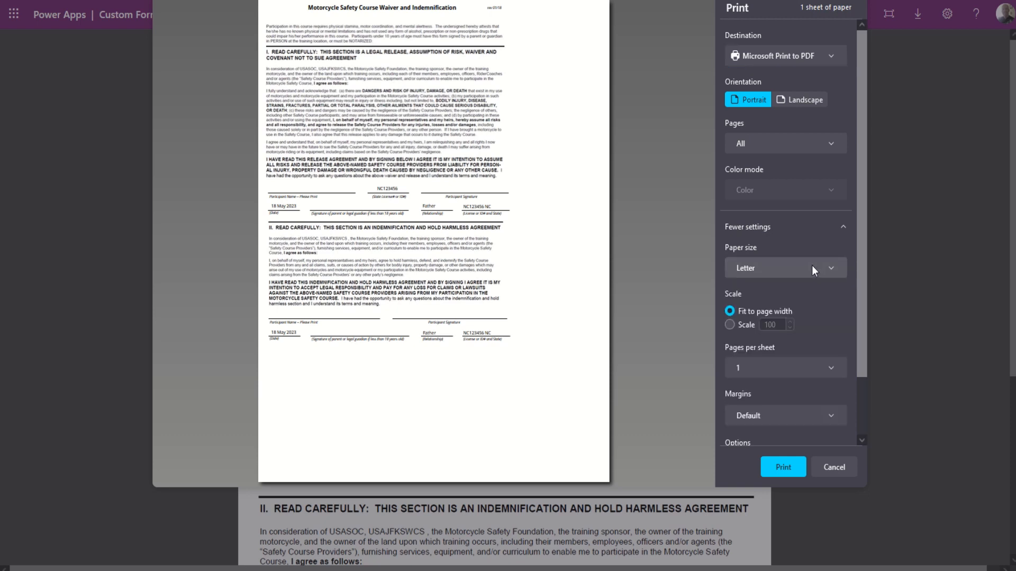
pyautogui.click(729, 325)
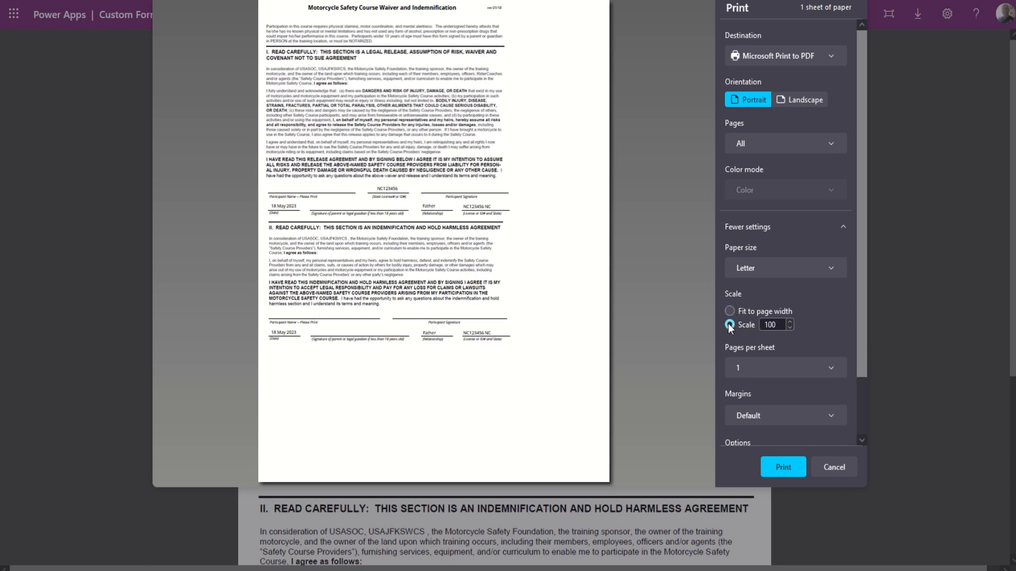
pyautogui.click(790, 322)
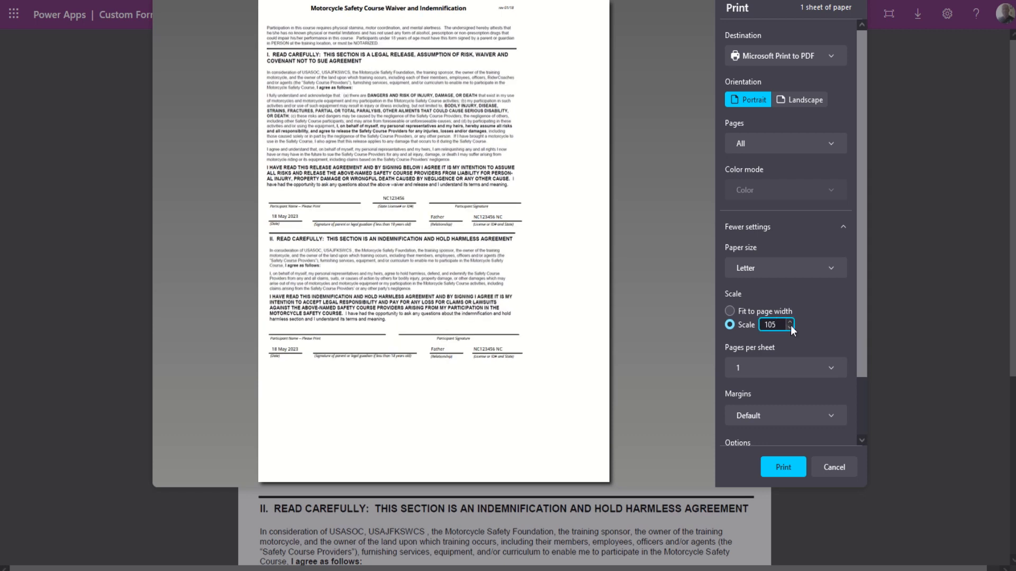
pyautogui.press('BackSpace')
pyautogui.press('BackSpace')
pyautogui.press('BackSpace')
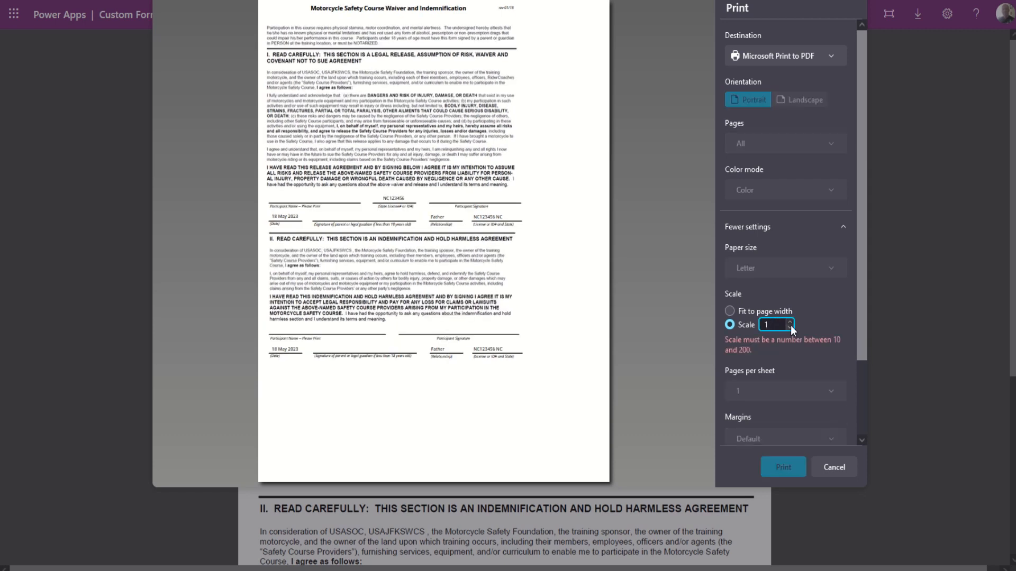
pyautogui.write('125')
pyautogui.press('Return')
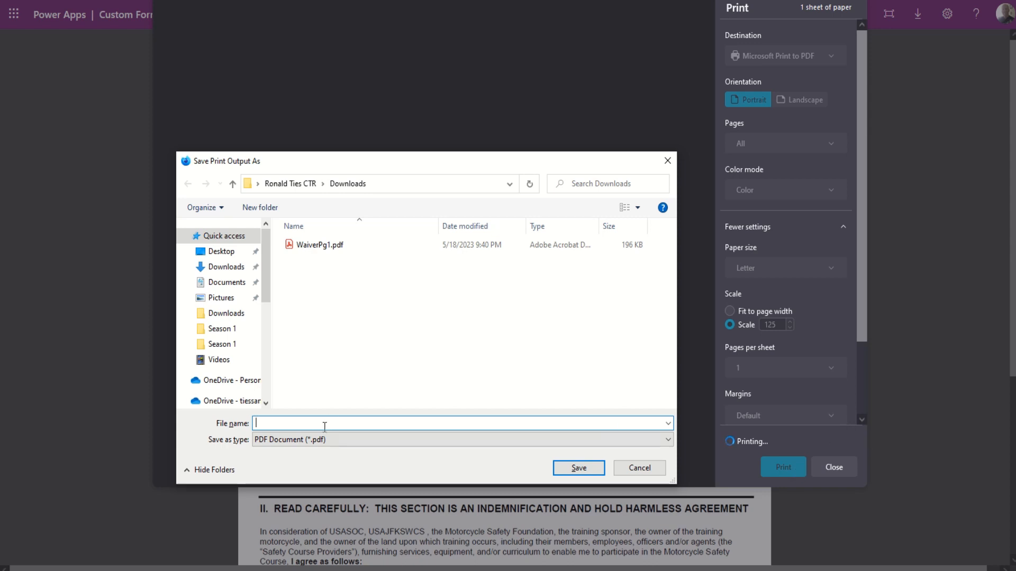
# Save the PDF as WaiverPg2.pdf by changing the suggested WaiverPg1.pdf name.
pyautogui.write('wai')
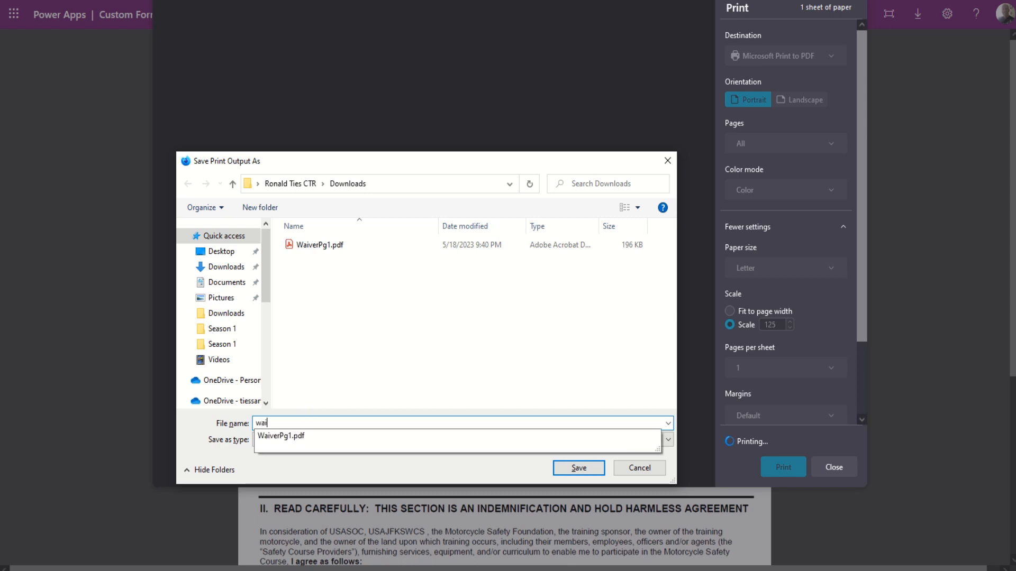
pyautogui.press('Down')
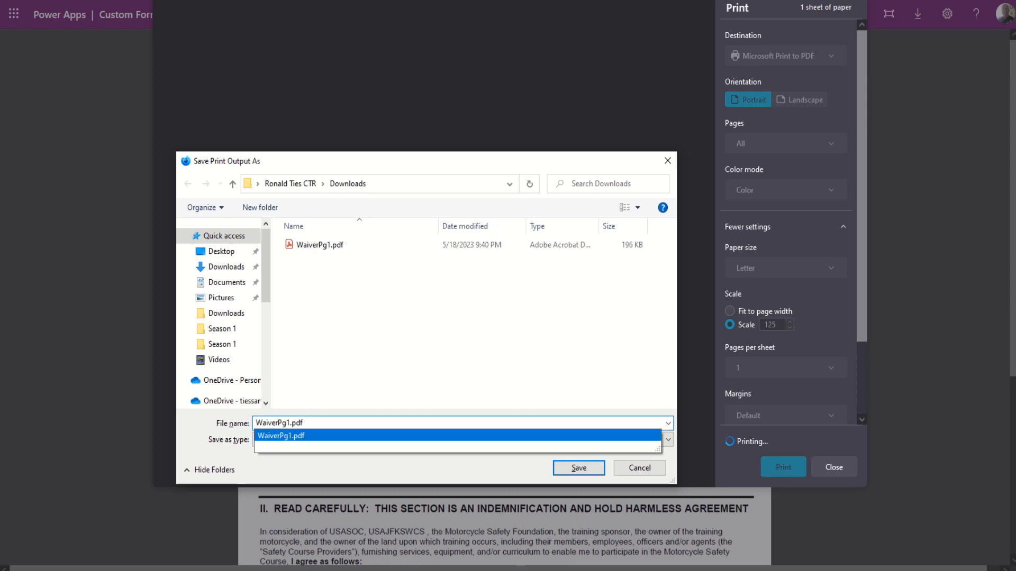
pyautogui.click(290, 422)
pyautogui.press('BackSpace')
pyautogui.write('2')
pyautogui.press('Return')
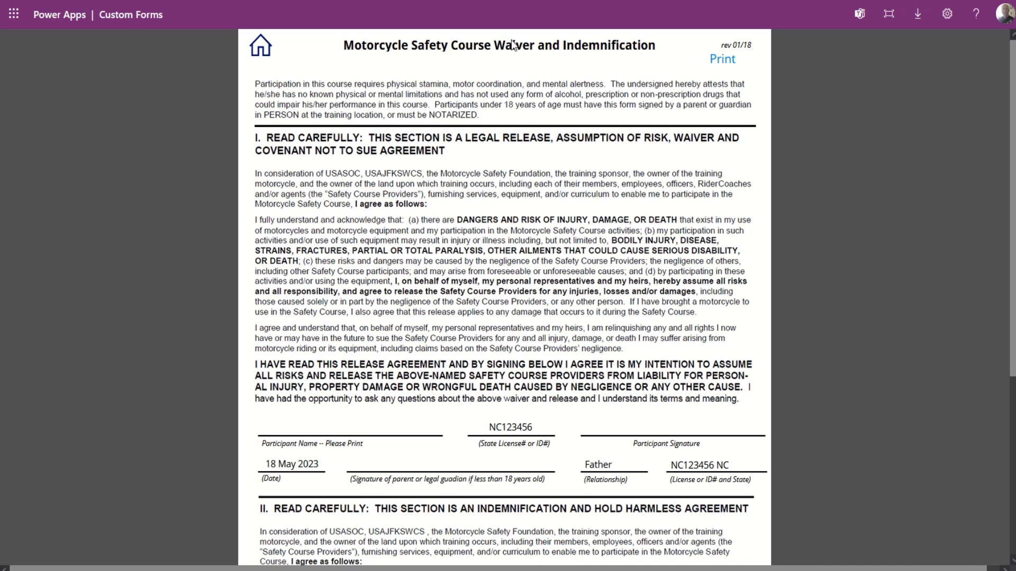
pyautogui.press('super+e')
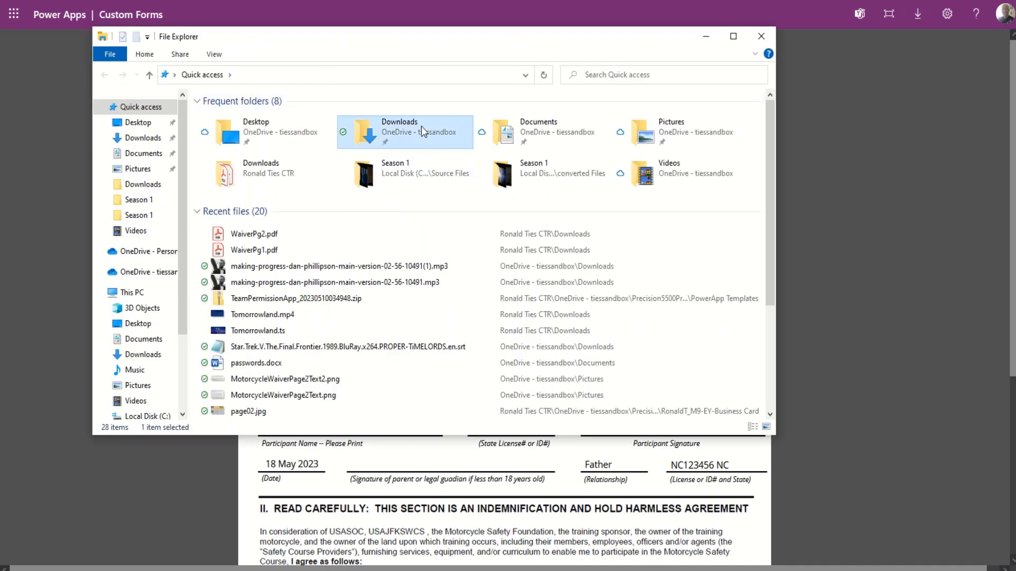
pyautogui.doubleClick(422, 126)
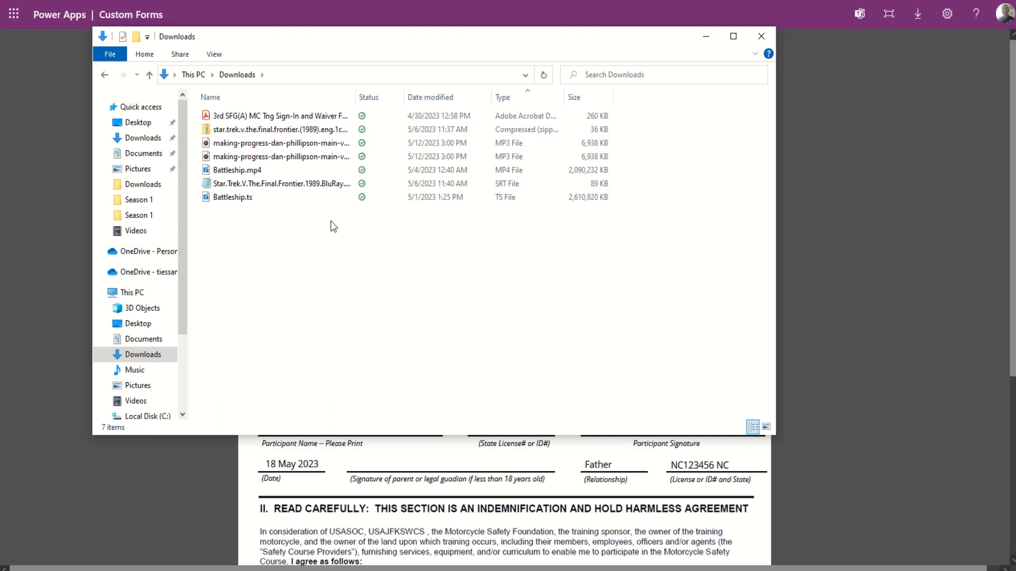
pyautogui.click(193, 75)
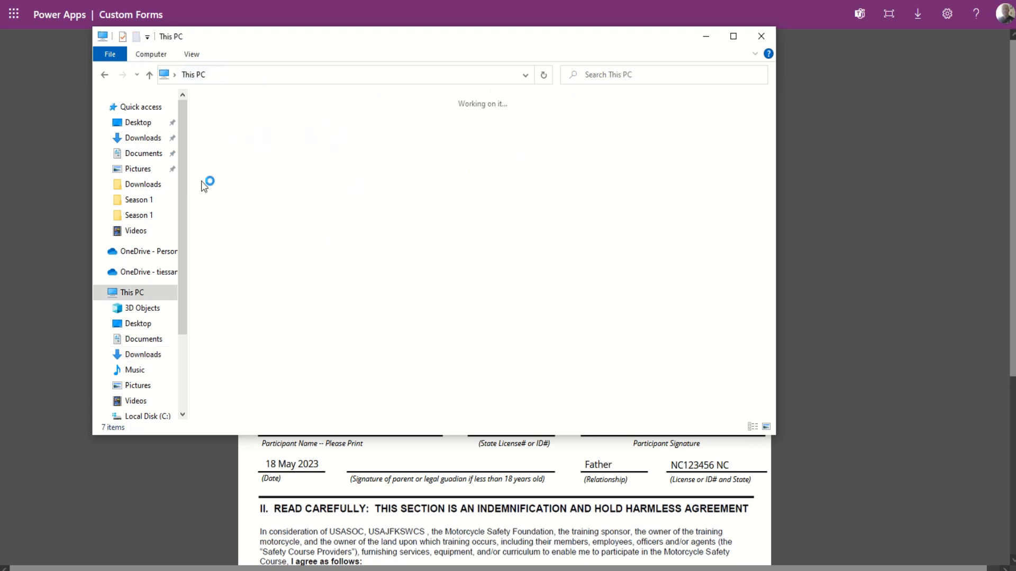
pyautogui.doubleClick(606, 132)
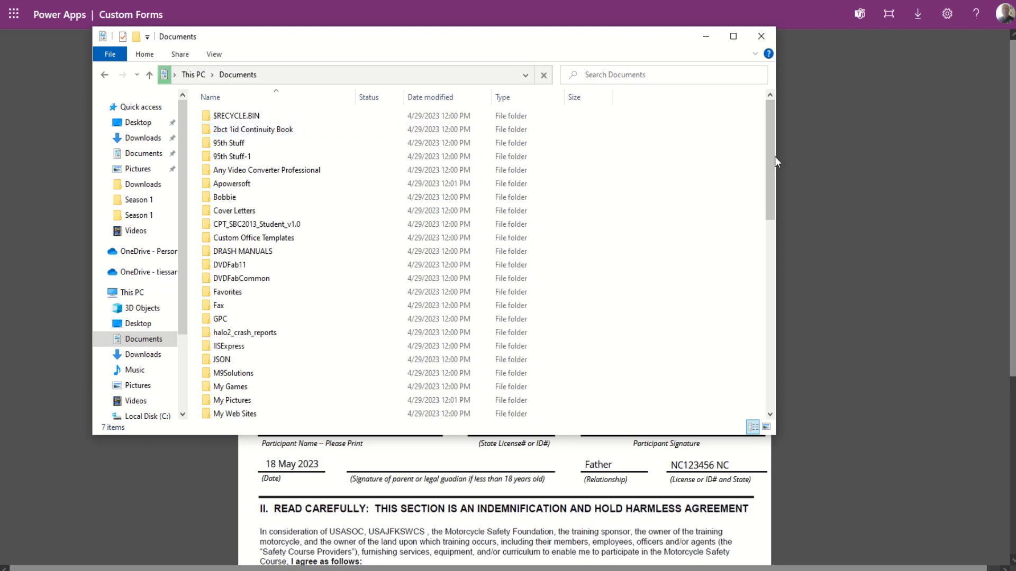
pyautogui.moveTo(770, 157); pyautogui.dragTo(785, 314)
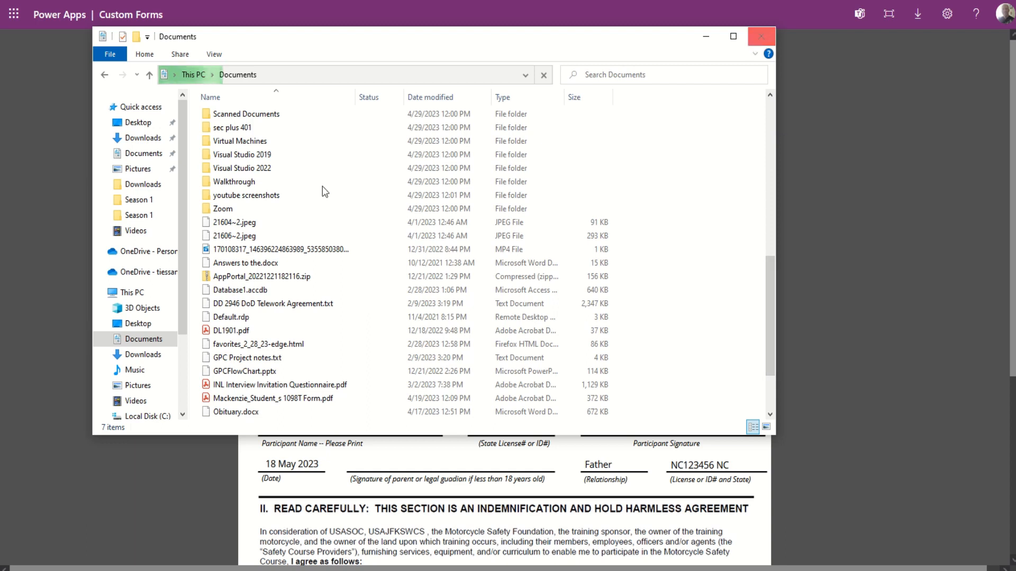
pyautogui.click(138, 272)
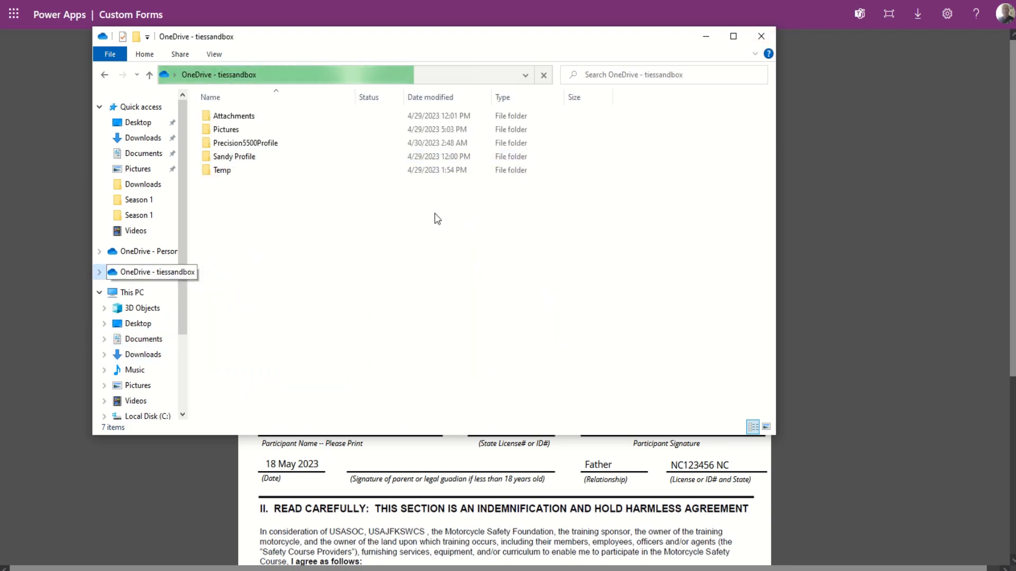
pyautogui.doubleClick(245, 144)
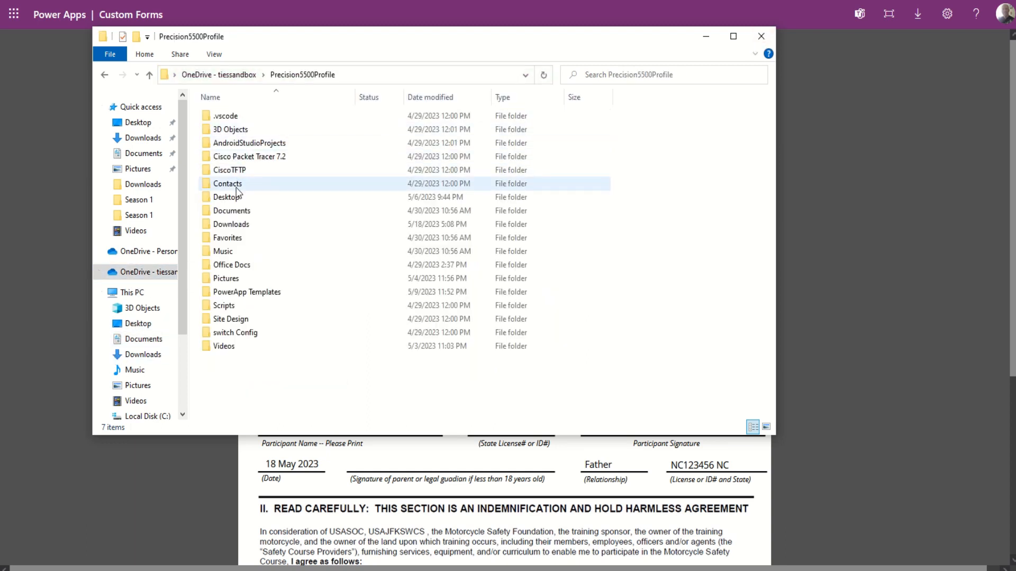
pyautogui.doubleClick(232, 224)
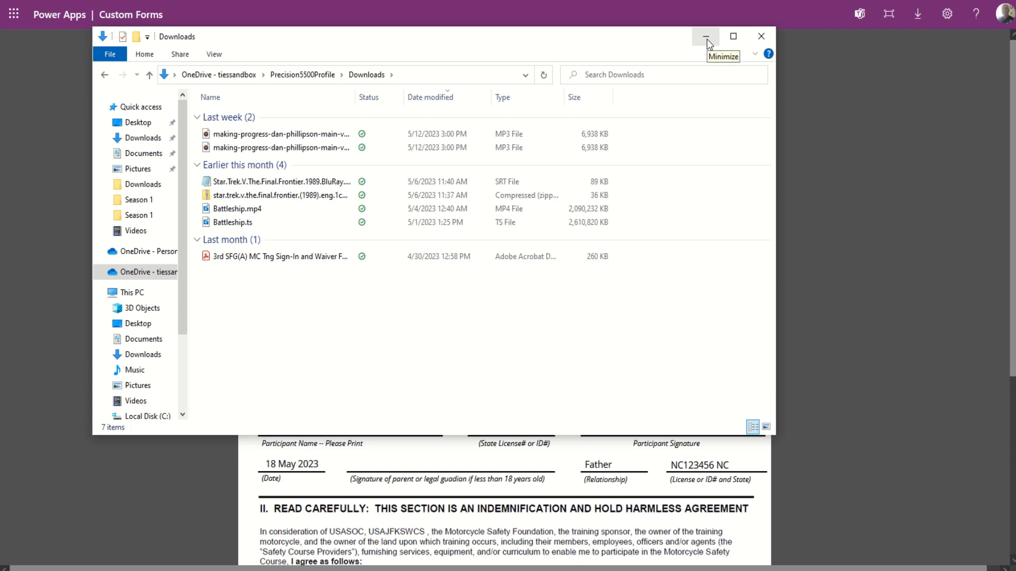
pyautogui.click(307, 75)
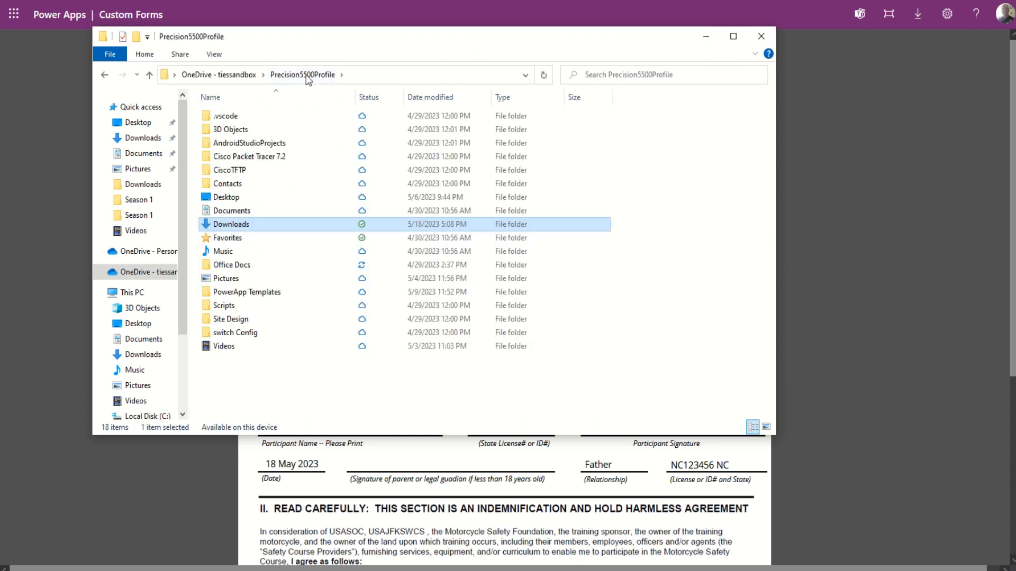
pyautogui.doubleClick(223, 211)
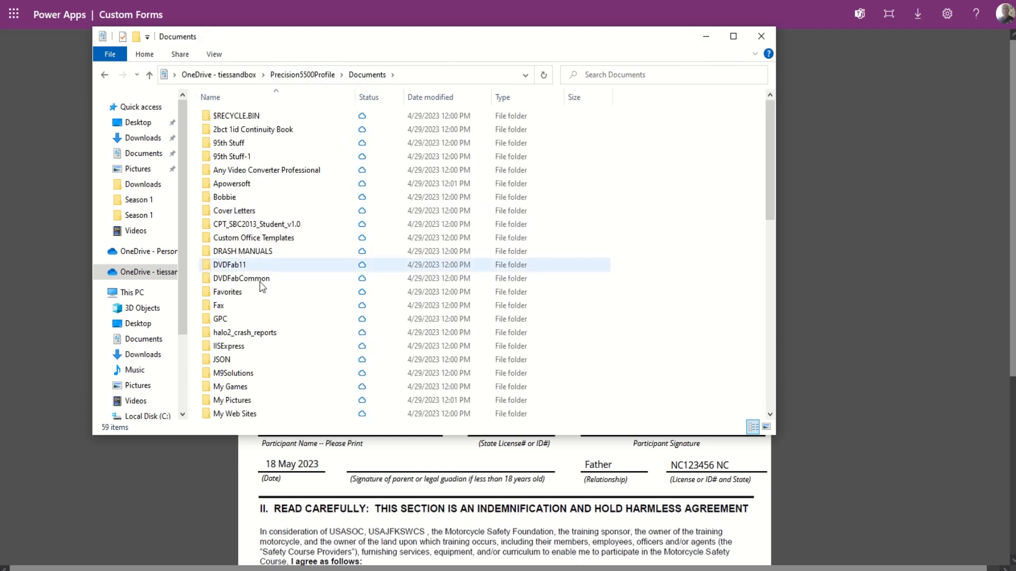
pyautogui.scroll(-12, 261, 286)
pyautogui.scroll(2, 268, 310)
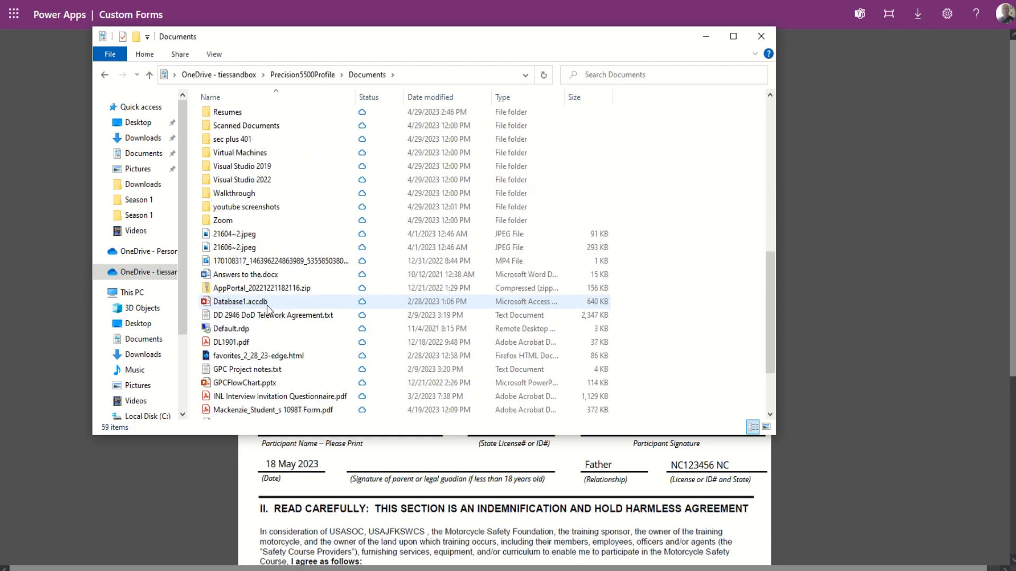
pyautogui.click(760, 38)
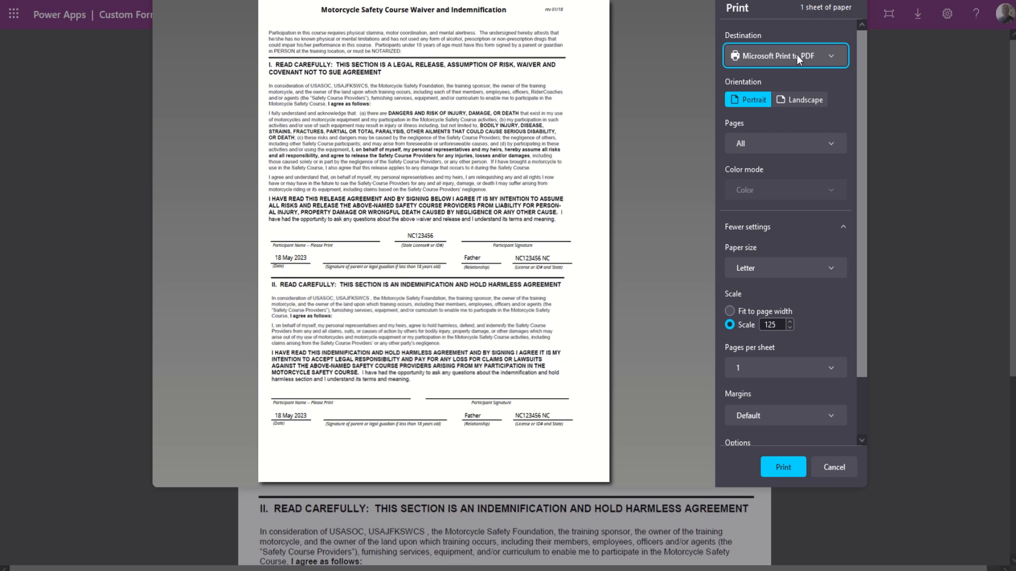
# Start another PDF print, cancel the extra save, and open File Explorer with Win+E.
pyautogui.click(783, 466)
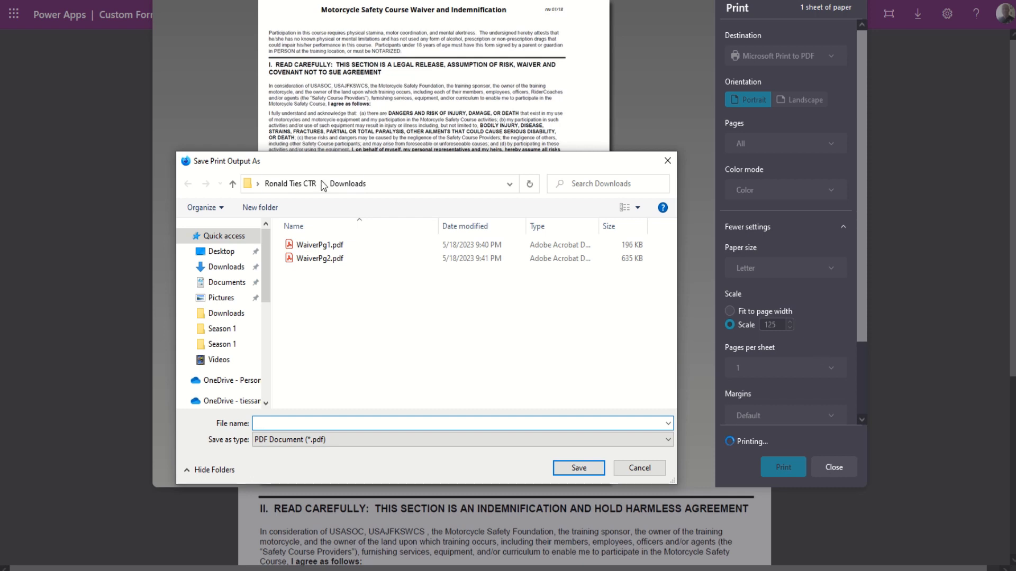
pyautogui.click(639, 468)
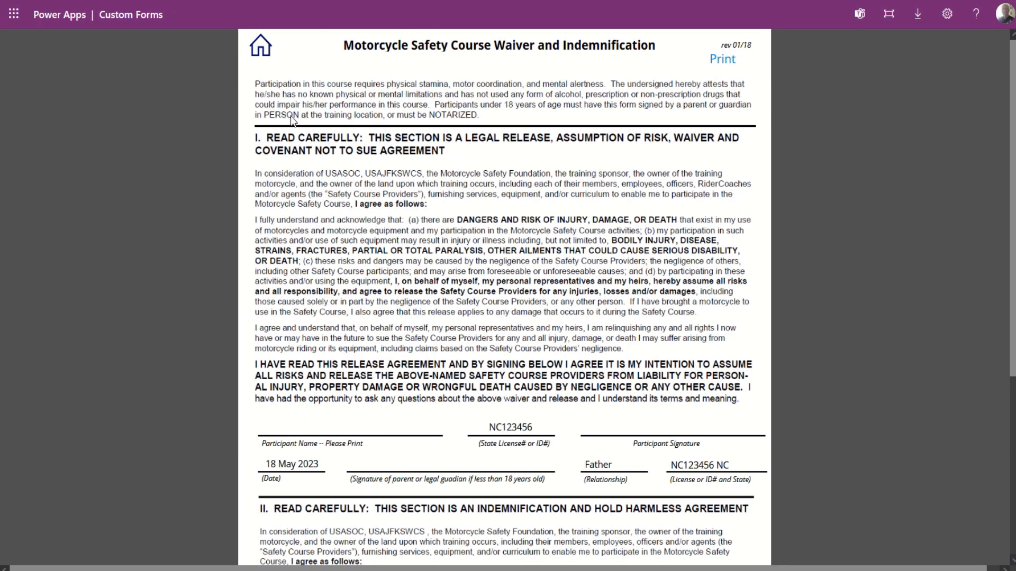
pyautogui.press('super+e')
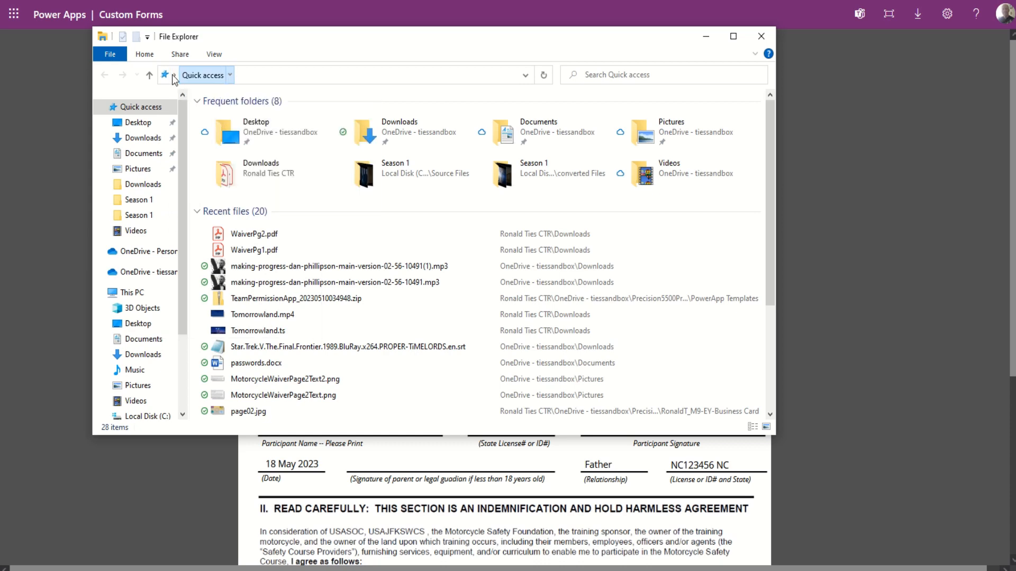
# Navigate through the address bar to the user's home folder and open Downloads.
pyautogui.click(174, 75)
pyautogui.click(190, 139)
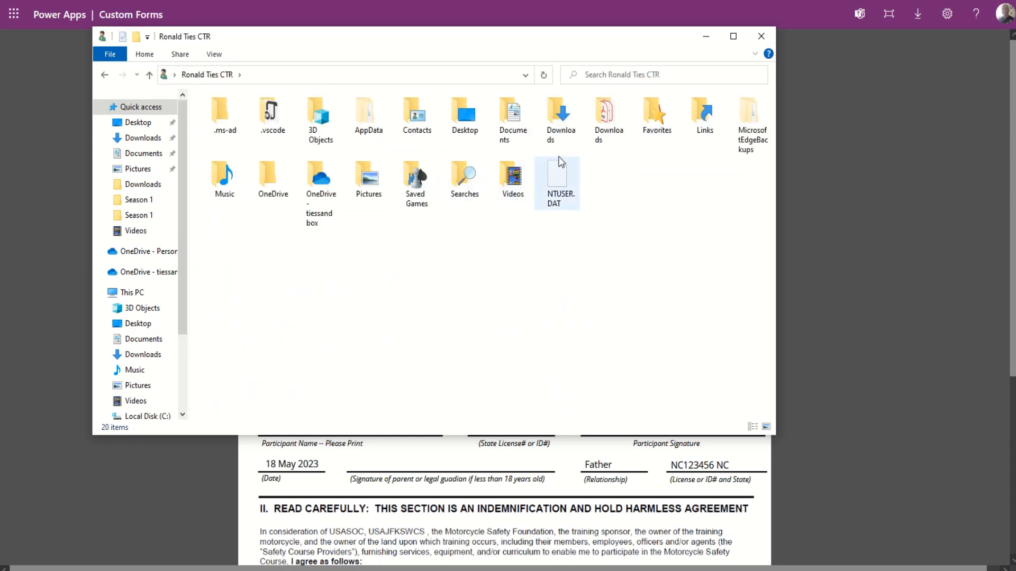
pyautogui.doubleClick(607, 117)
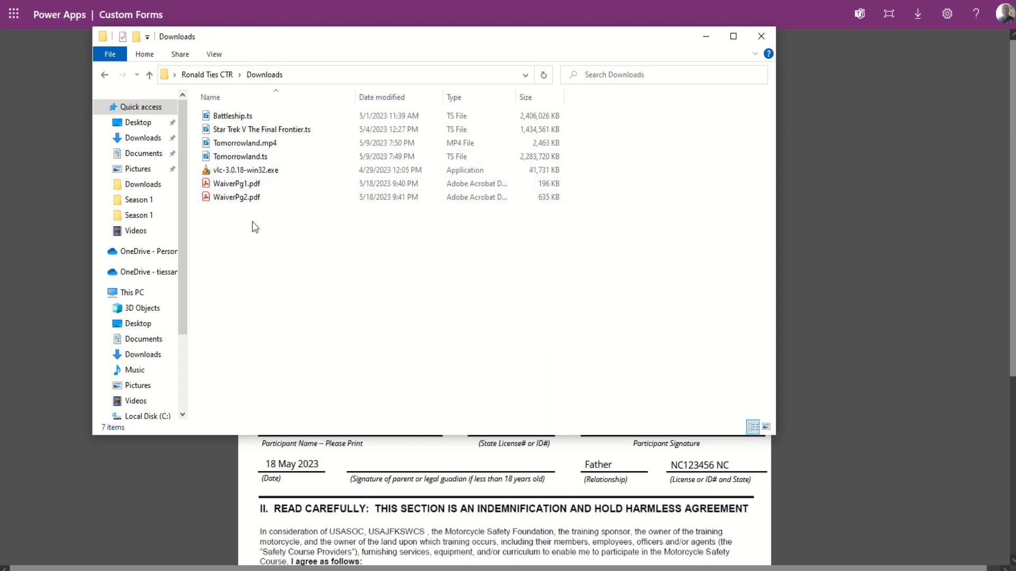
# Select both waiver PDFs, dismiss their context menu, then select WaiverPg1.pdf alone.
pyautogui.moveTo(253, 224); pyautogui.dragTo(234, 182)
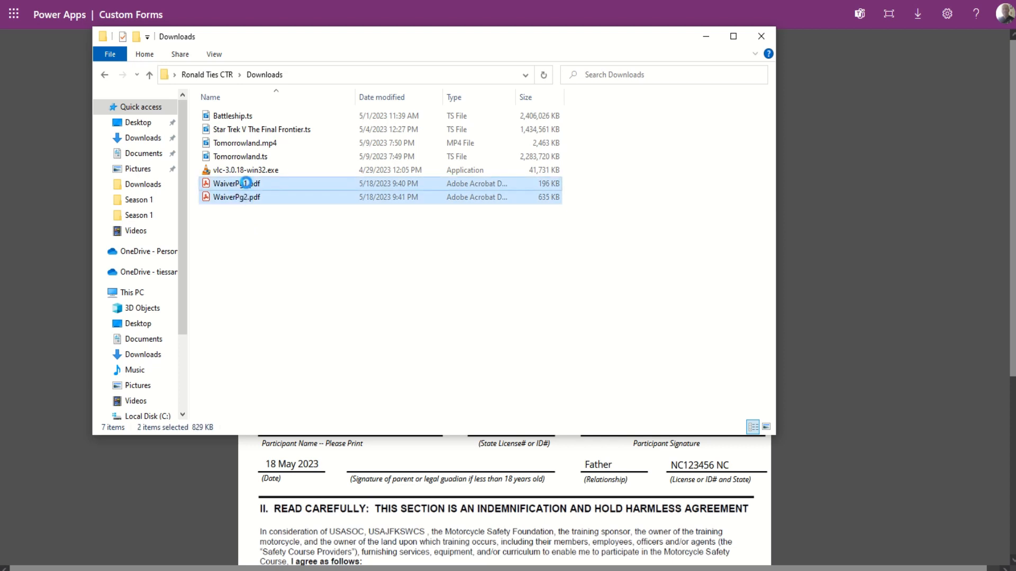
pyautogui.rightClick(247, 185)
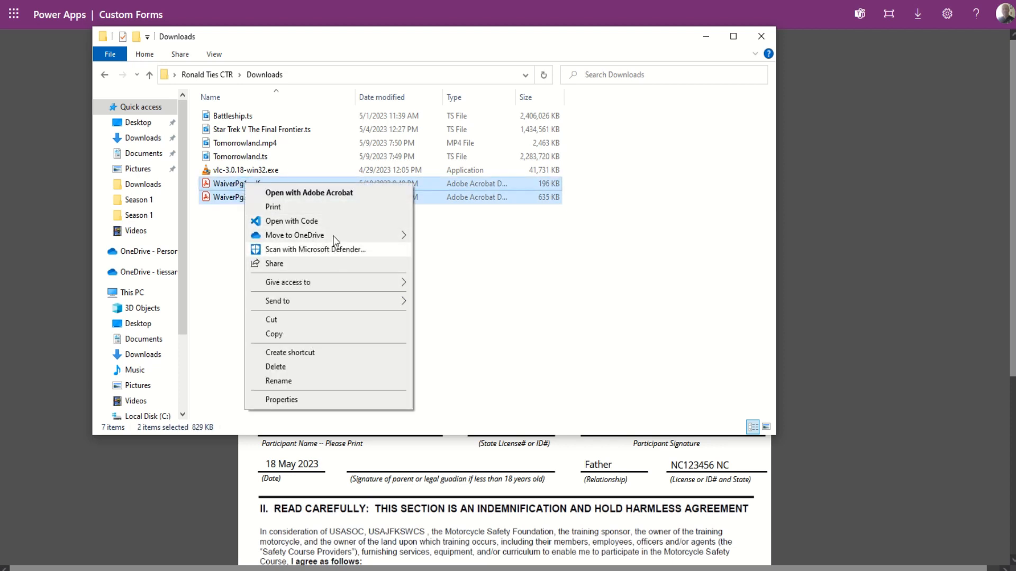
pyautogui.click(561, 319)
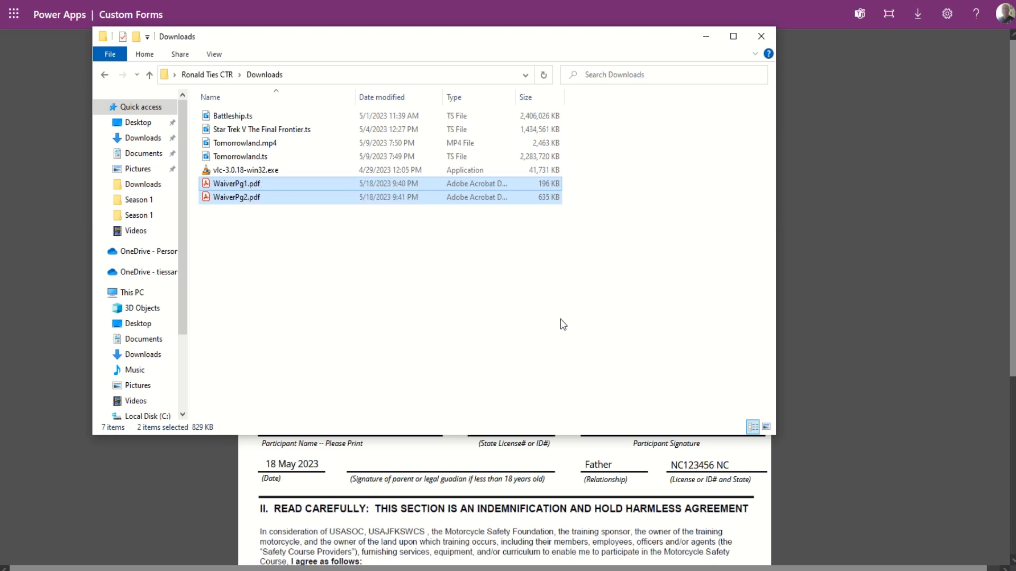
pyautogui.click(560, 319)
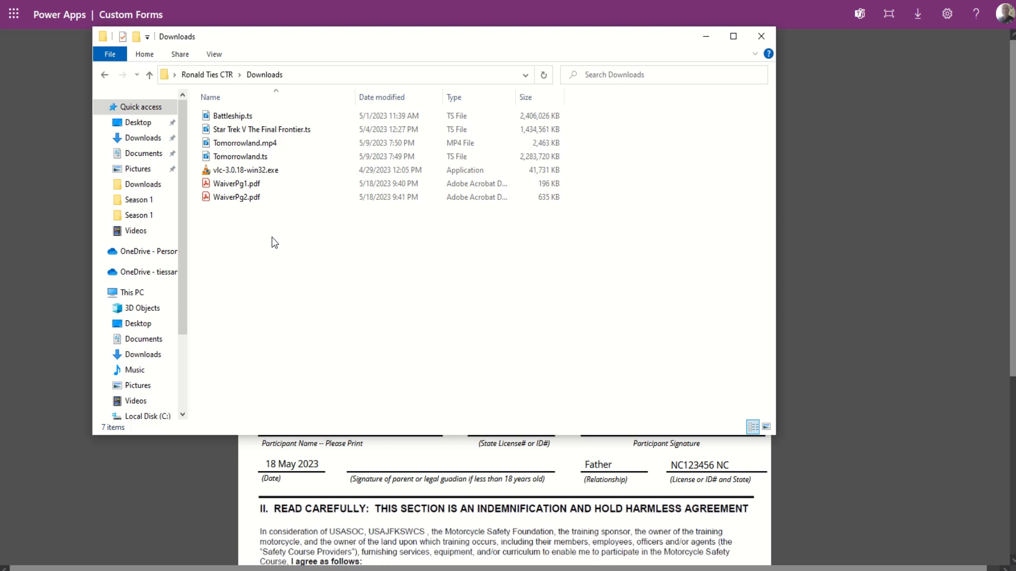
pyautogui.click(229, 186)
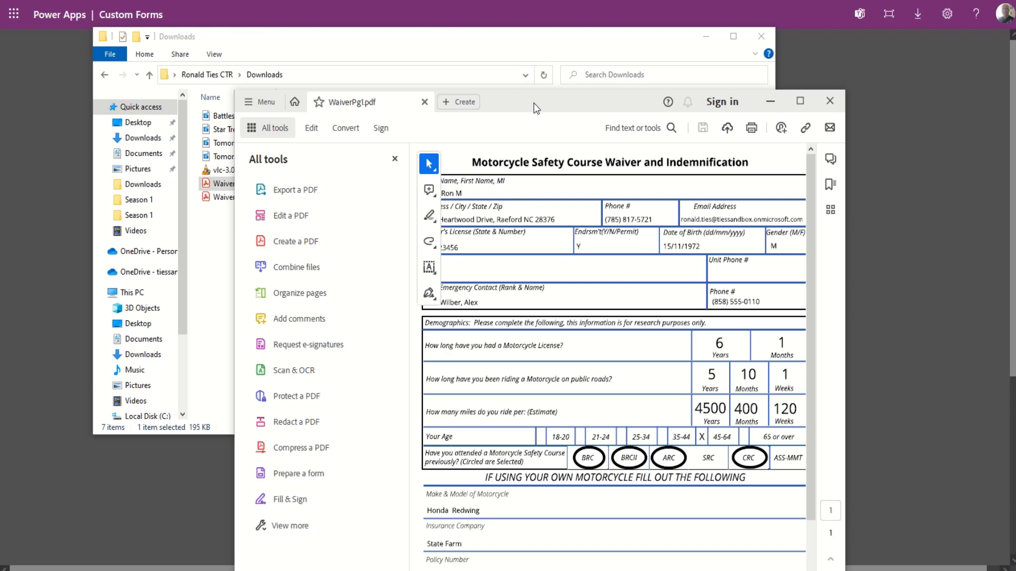
# Move the Acrobat window to the top-left, widen it to near full screen, and review the form.
pyautogui.moveTo(535, 104); pyautogui.dragTo(310, 15)
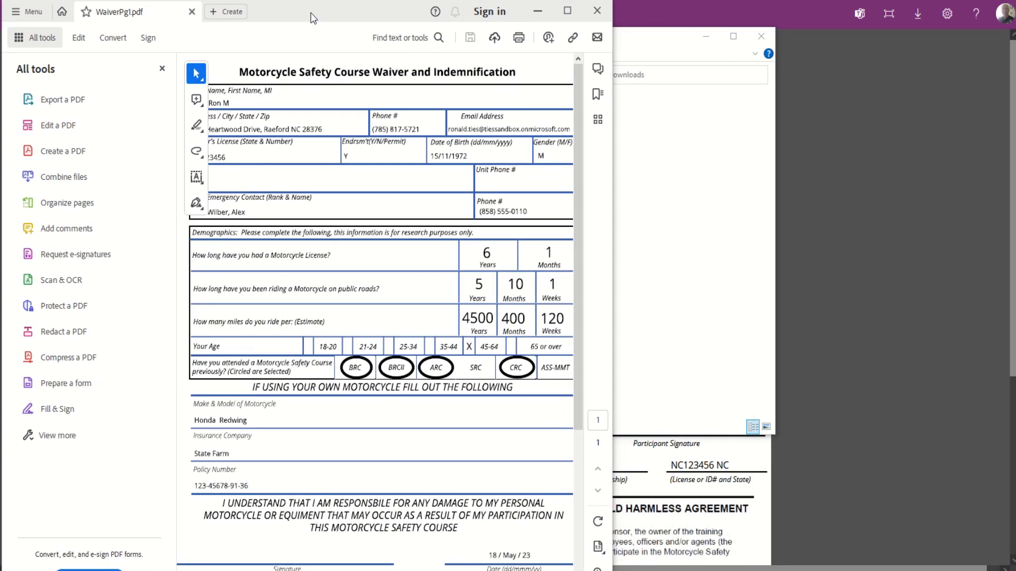
pyautogui.moveTo(613, 330); pyautogui.dragTo(1010, 321)
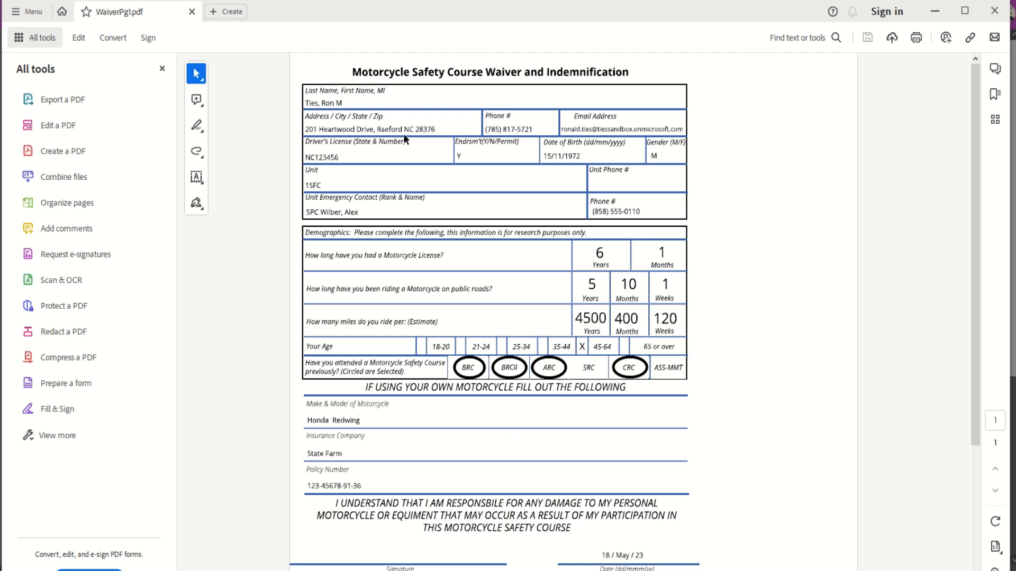
pyautogui.scroll(-5, 481, 417)
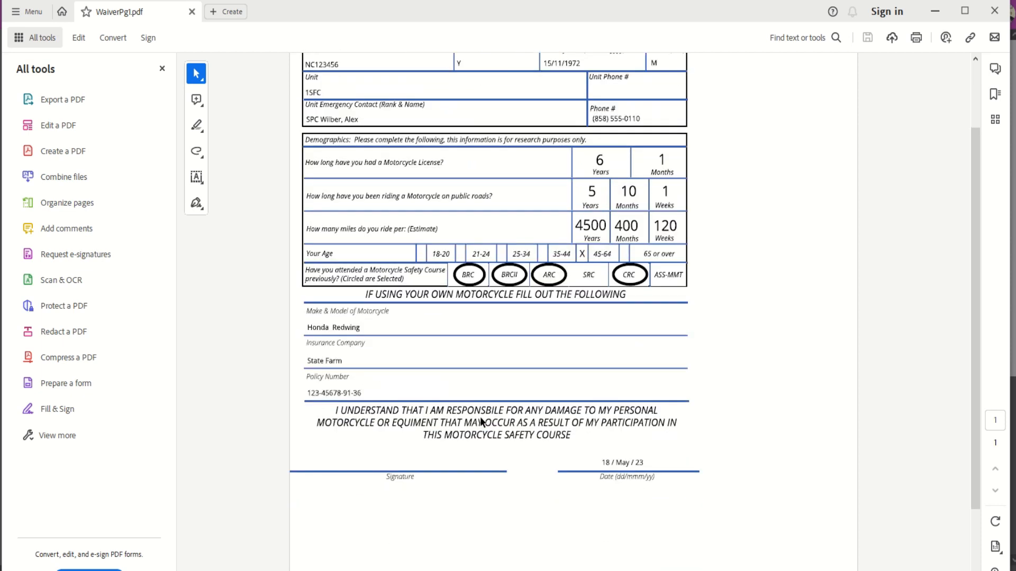
pyautogui.scroll(5, 480, 417)
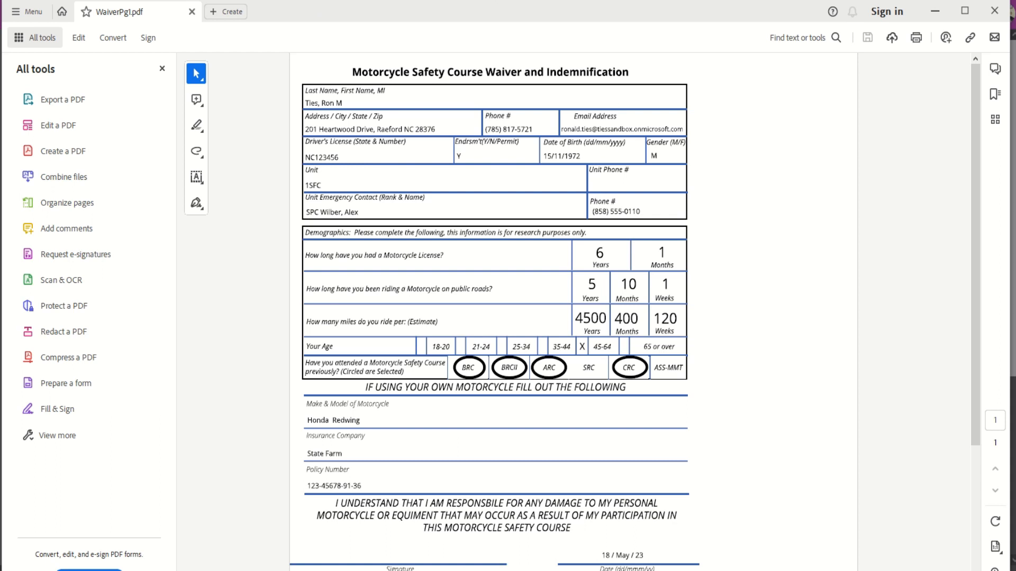
pyautogui.hotkey('alt', 'Tab')
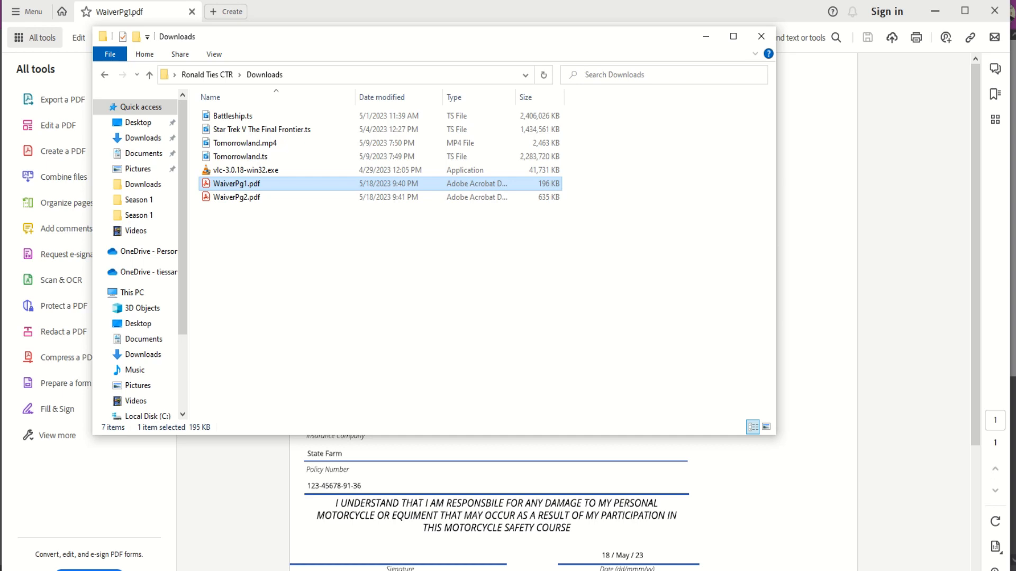
# Select WaiverPg2.pdf in Downloads, minimize Explorer, and scroll down the PDF.
pyautogui.hotkey('alt', 'Tab')
pyautogui.hotkey('alt', 'Tab')
pyautogui.click(236, 199)
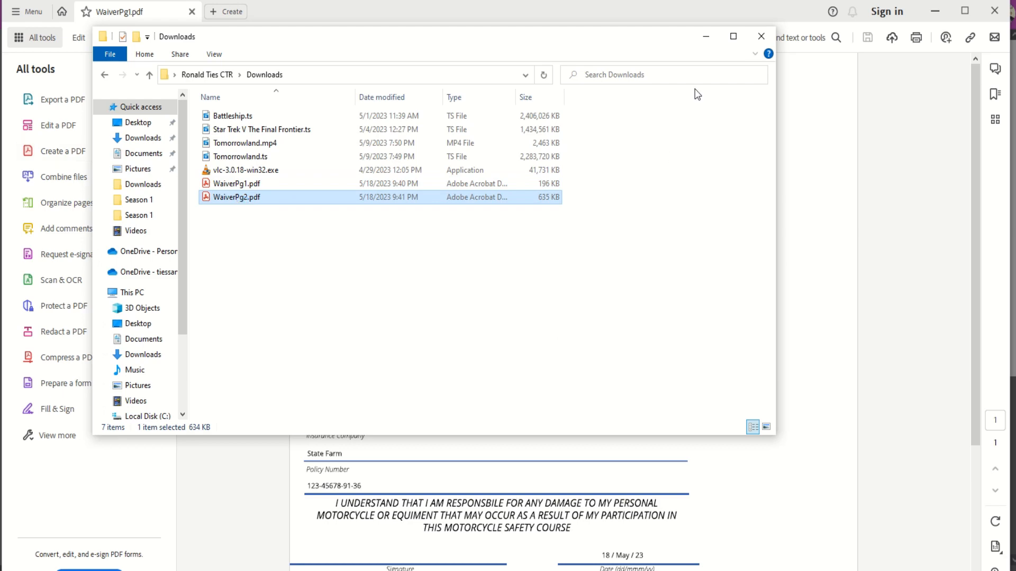
pyautogui.click(707, 37)
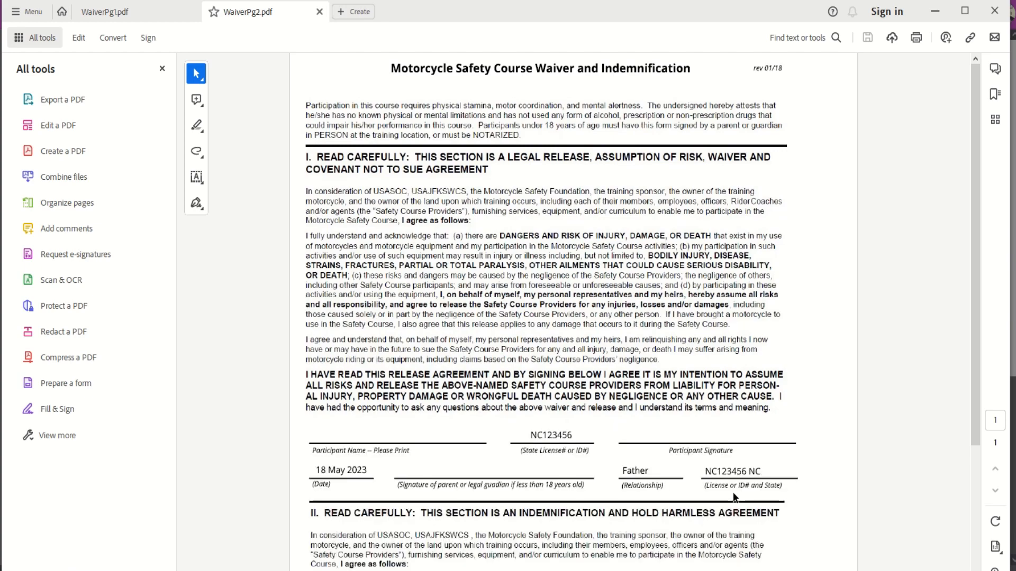
pyautogui.scroll(-5, 735, 491)
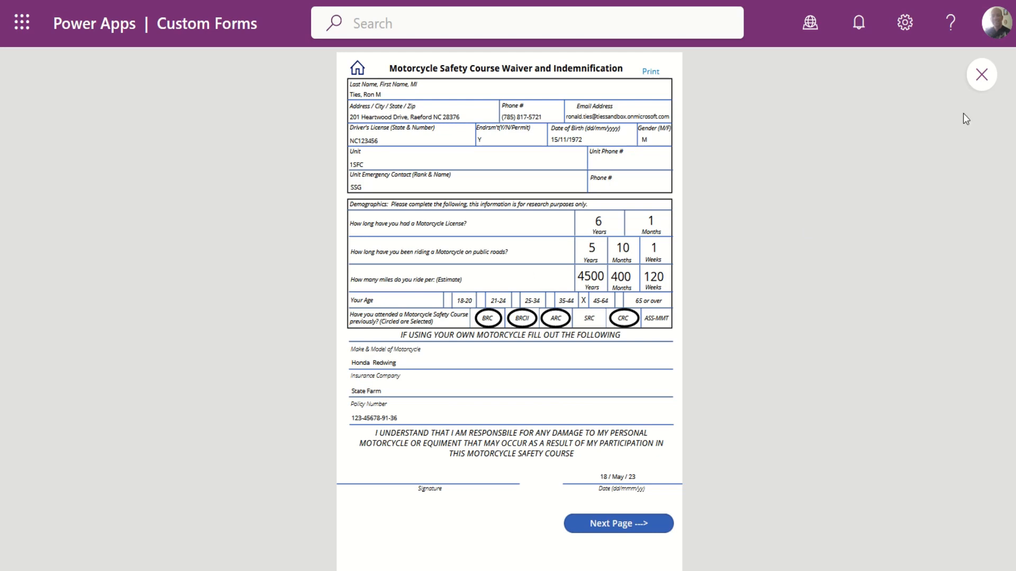
# Exit the app preview and zoom the browser page out two steps.
pyautogui.press('Escape')
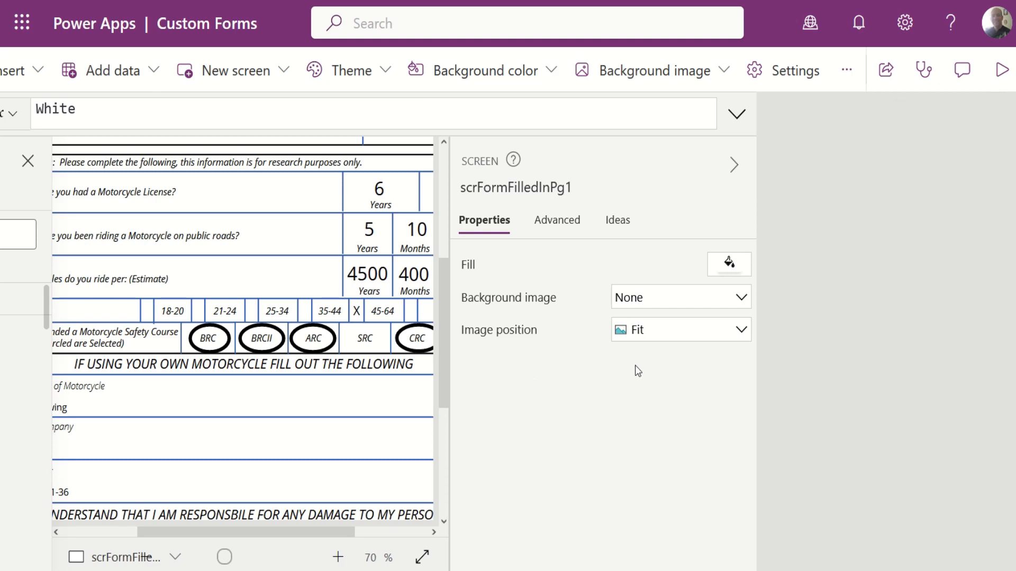
pyautogui.hotkey('ctrl', '-')
pyautogui.hotkey('ctrl', '-')
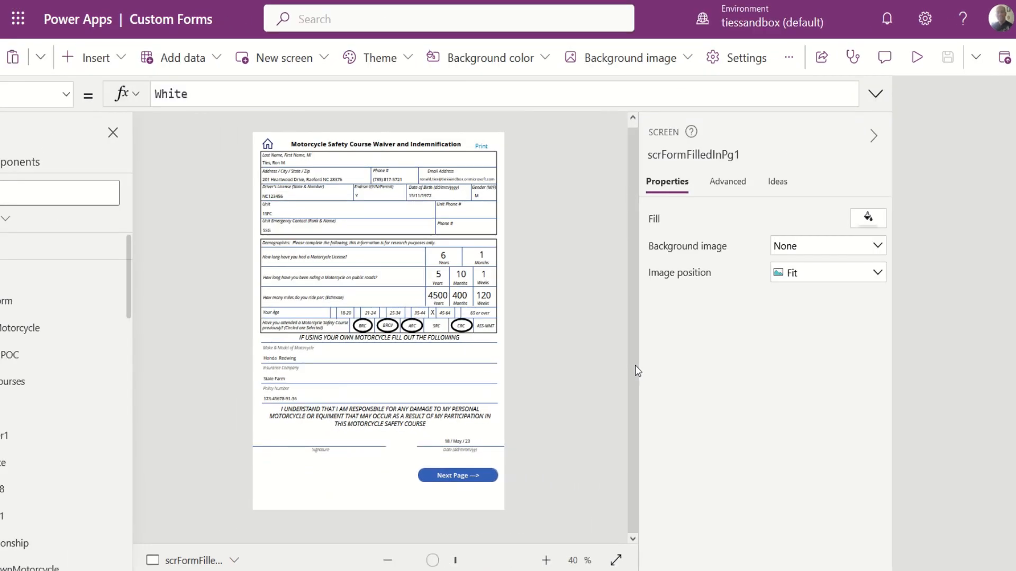
pyautogui.hotkey('ctrl', '-')
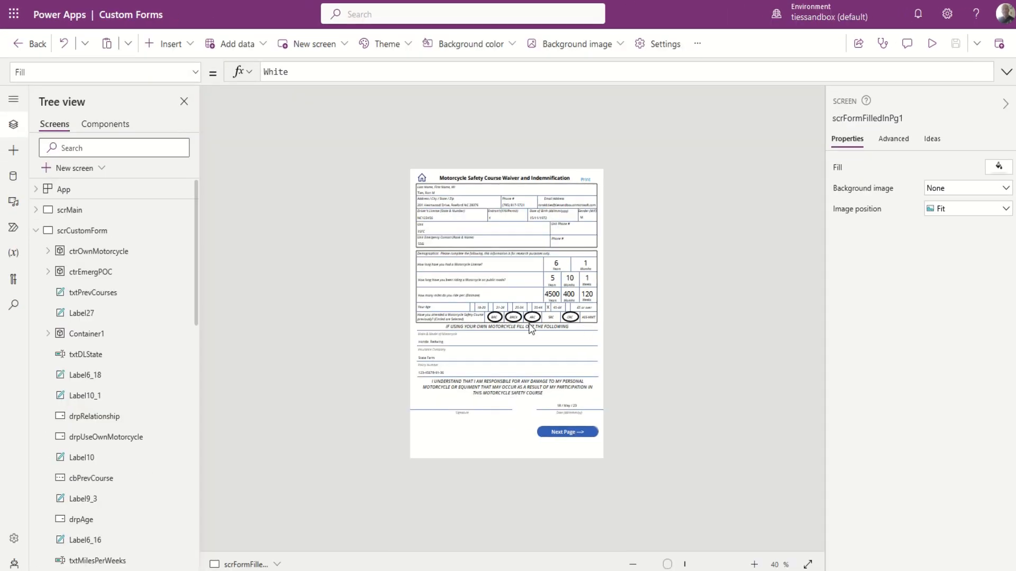
pyautogui.scroll(5, 529, 323)
pyautogui.scroll(-1, 530, 326)
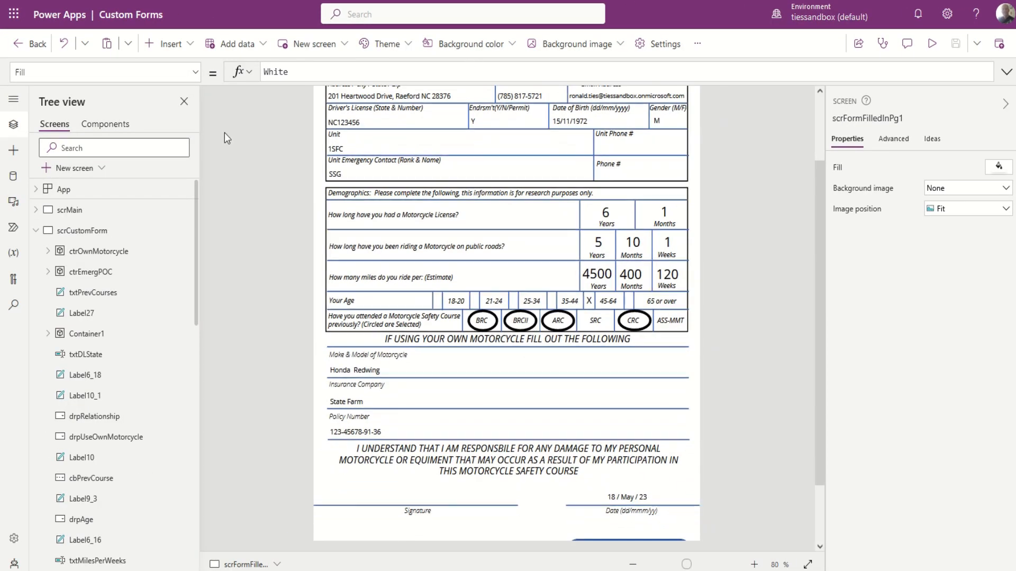
# Select scrMain in the Tree view and adjust the canvas zoom.
pyautogui.click(66, 210)
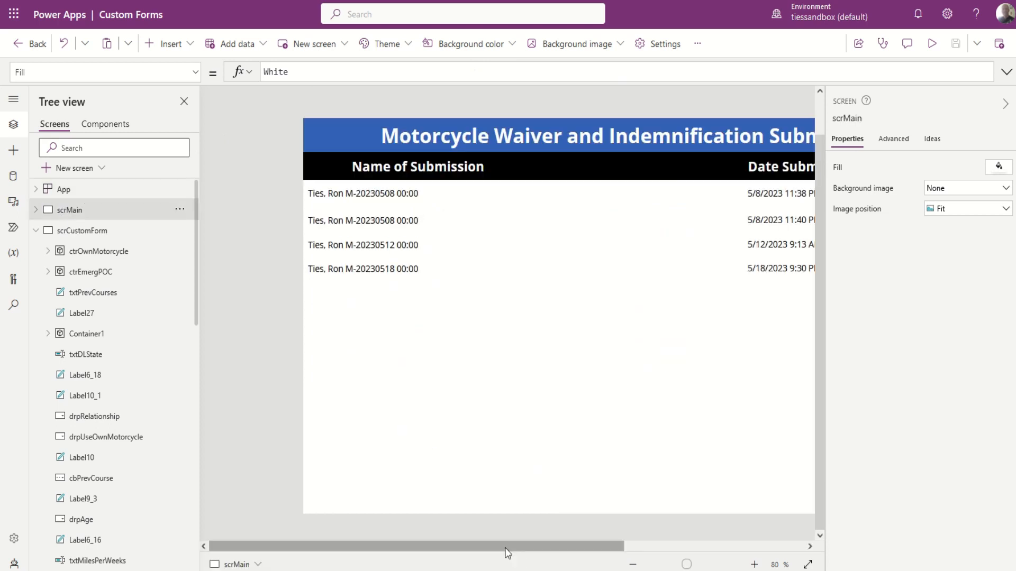
pyautogui.moveTo(545, 546); pyautogui.dragTo(604, 545)
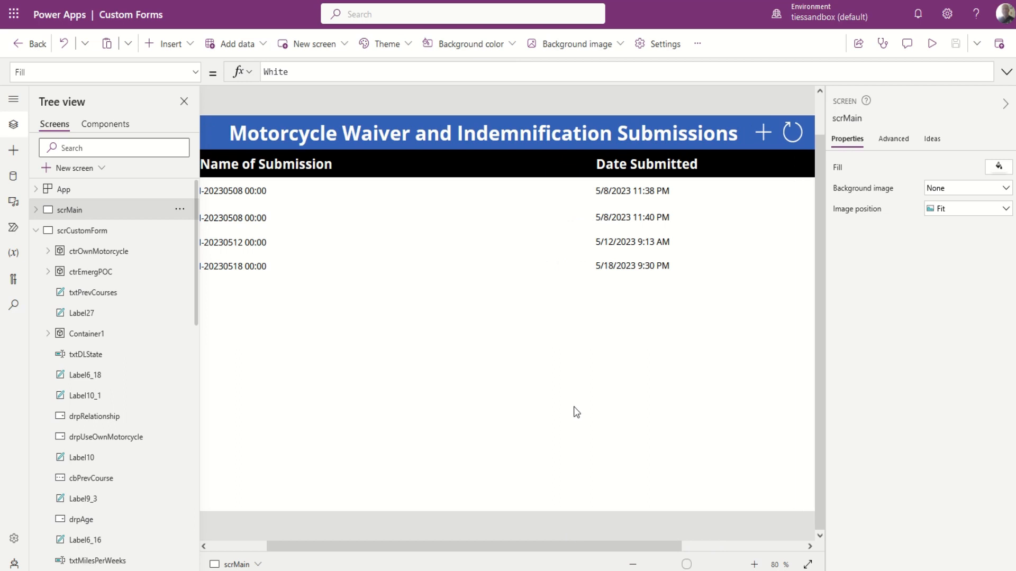
pyautogui.scroll(-1, 573, 410)
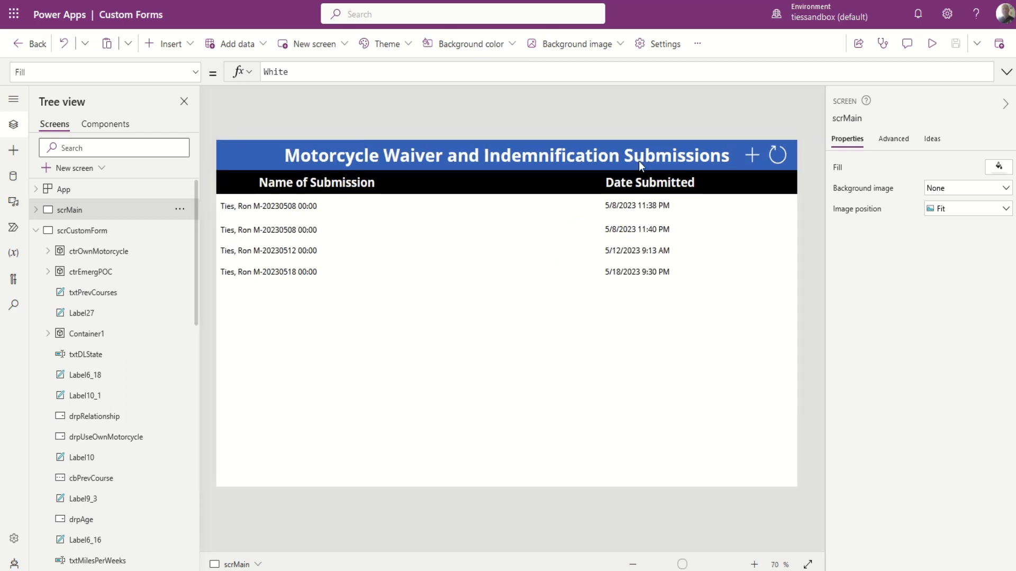
pyautogui.click(101, 169)
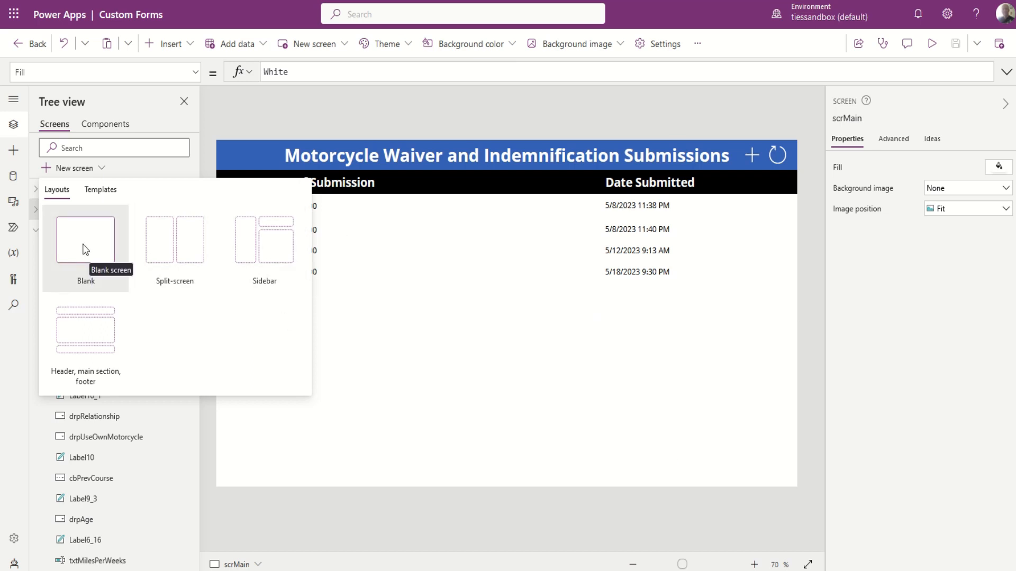
# Select Gallery1, then scrMain, and review its Advanced and Properties panes.
pyautogui.click(488, 332)
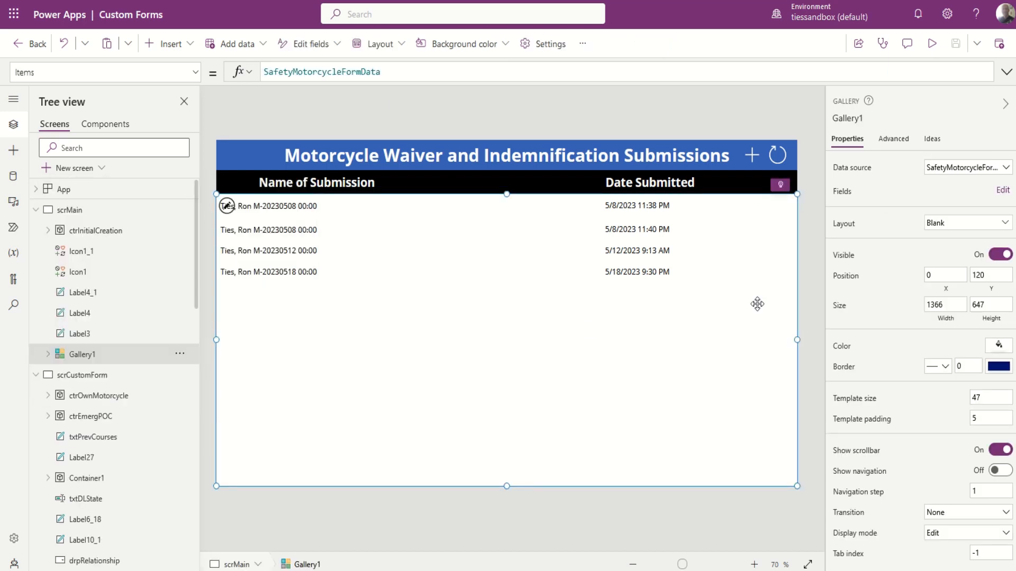
pyautogui.click(69, 210)
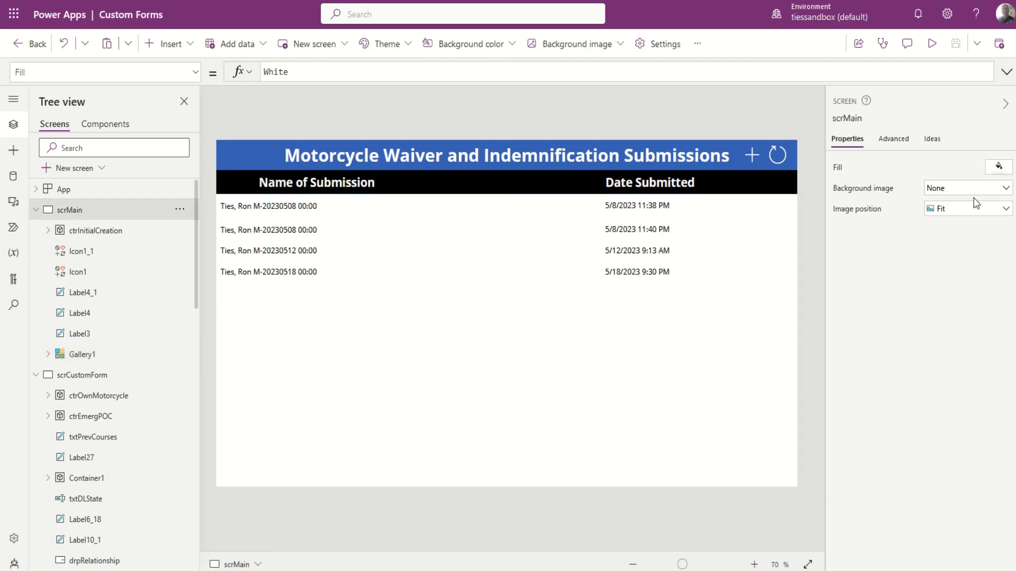
pyautogui.click(894, 142)
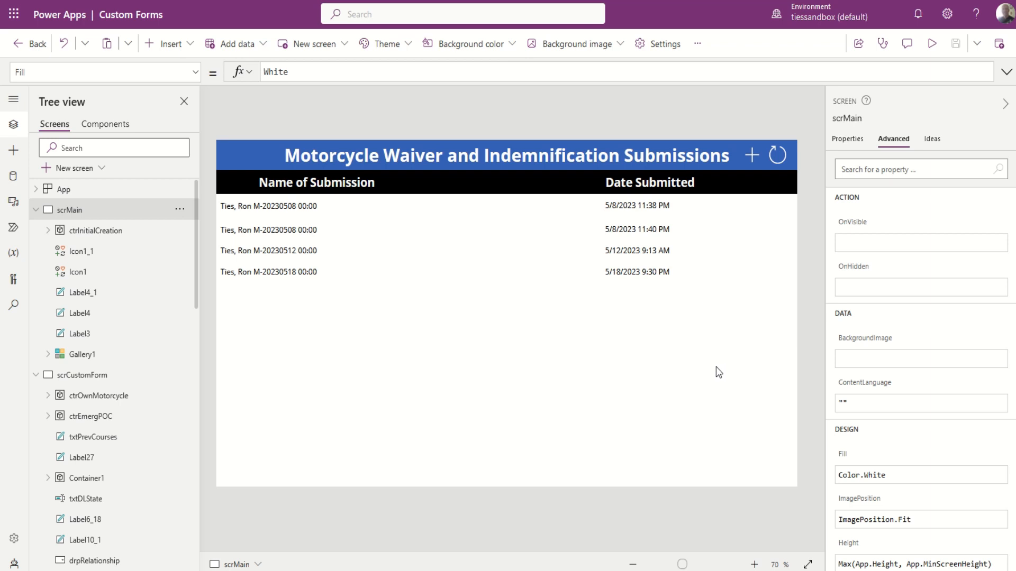
pyautogui.scroll(-3, 903, 380)
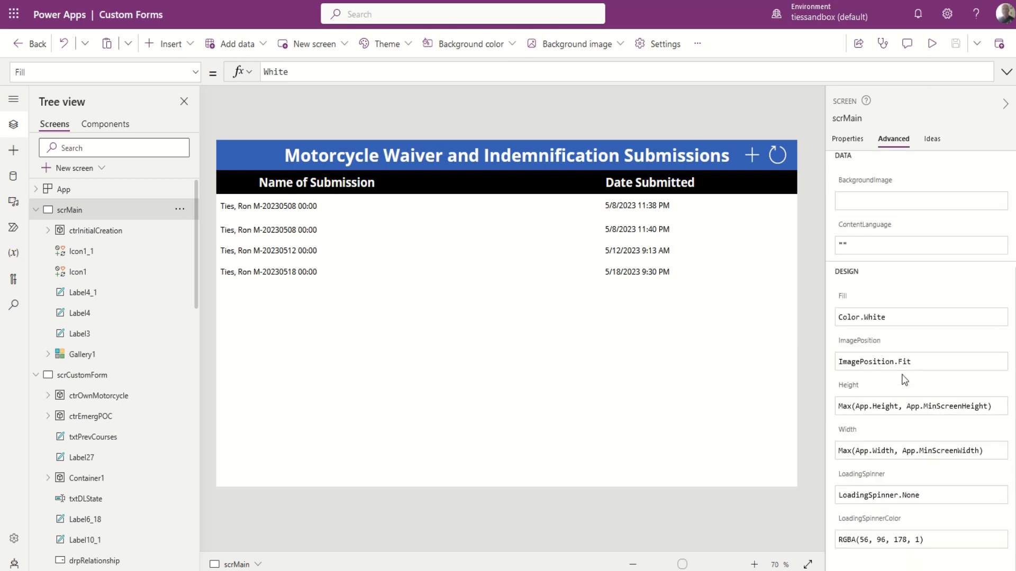
pyautogui.scroll(3, 904, 380)
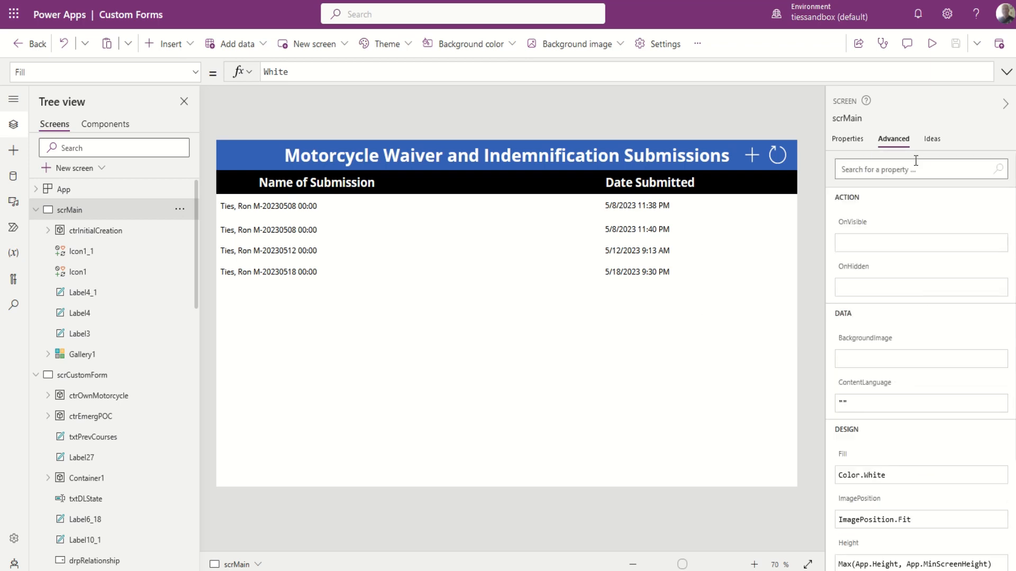
pyautogui.click(848, 141)
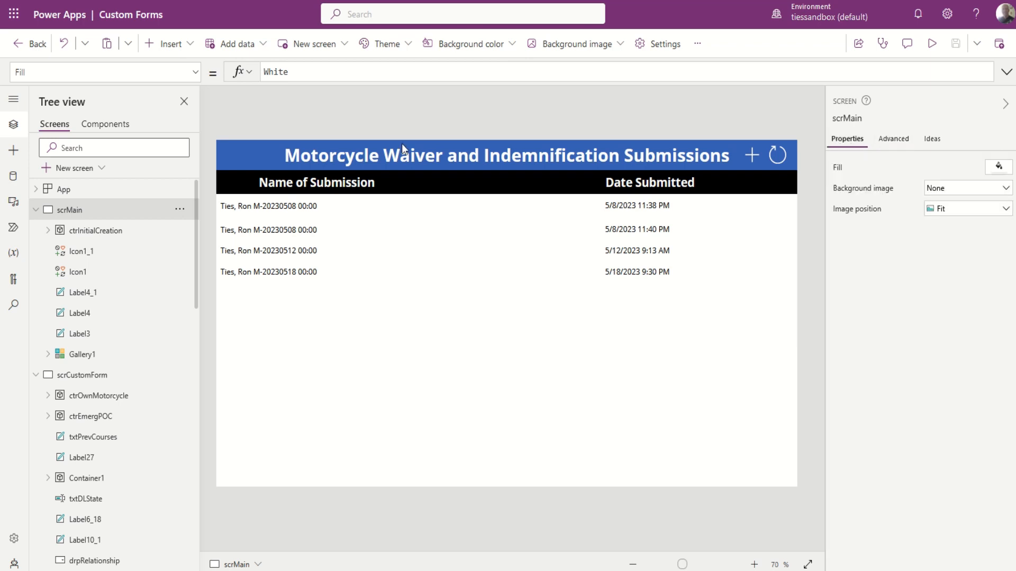
pyautogui.click(664, 46)
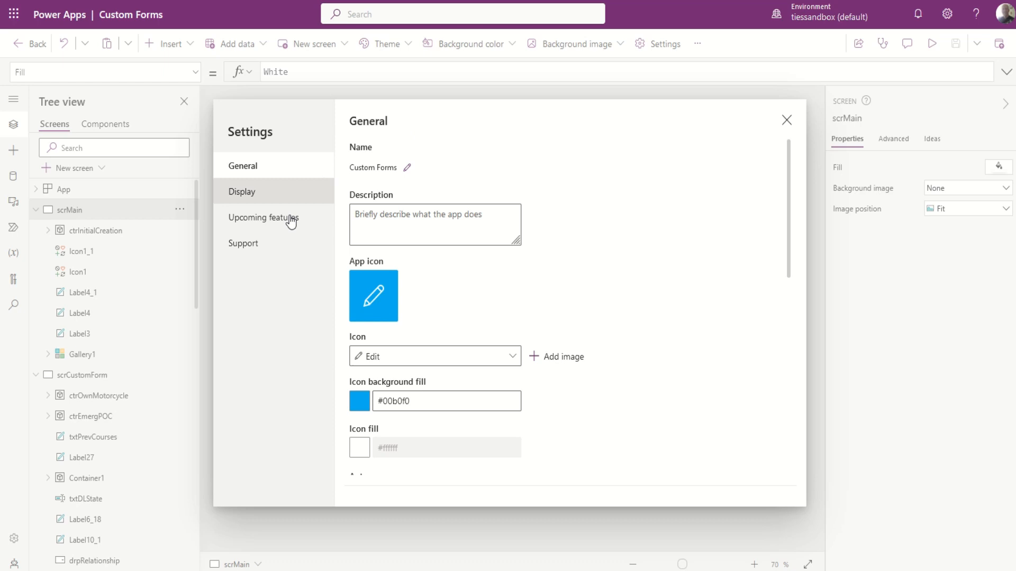
pyautogui.click(258, 194)
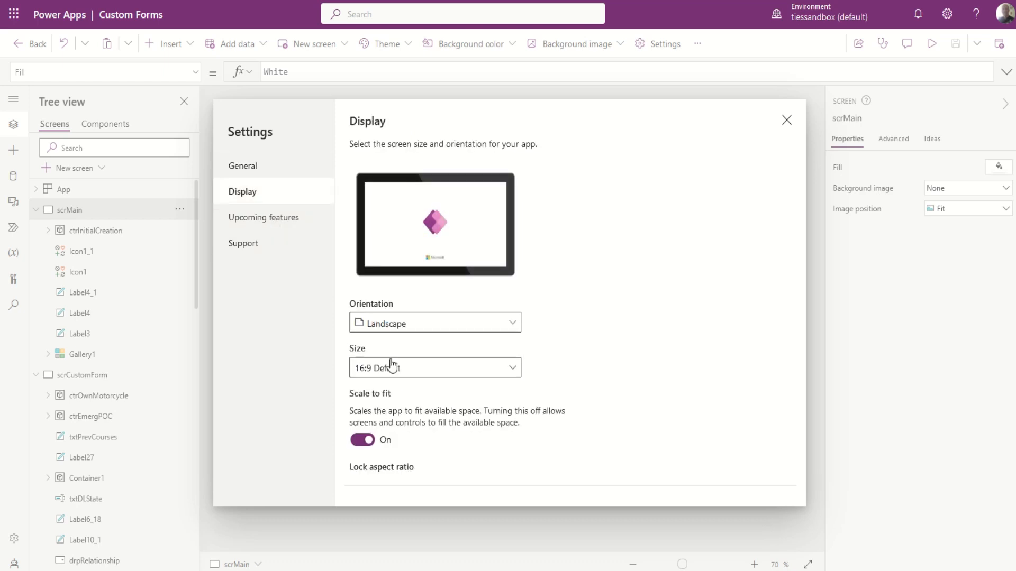
pyautogui.scroll(-1, 574, 475)
pyautogui.scroll(-2, 575, 475)
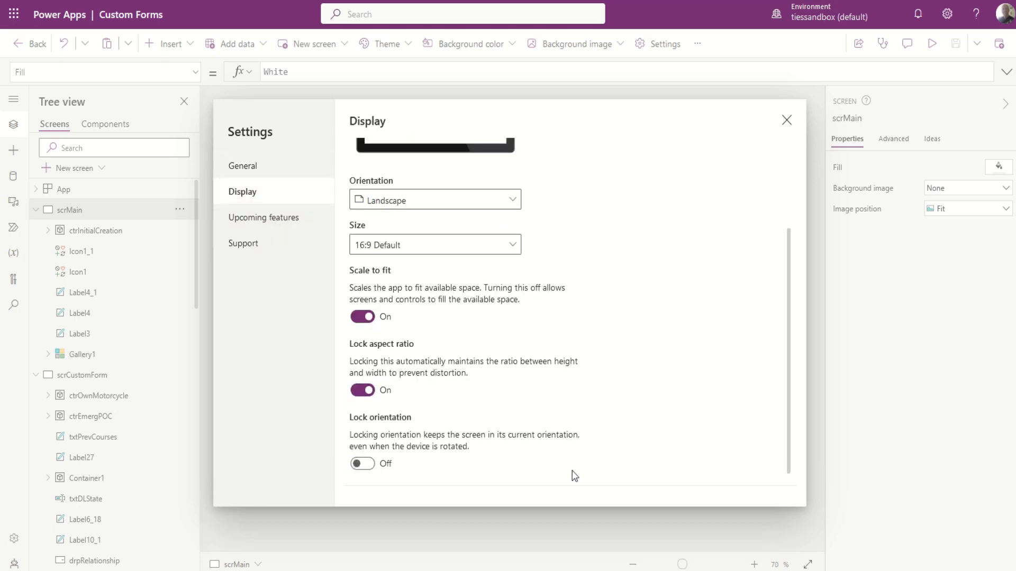
pyautogui.click(787, 121)
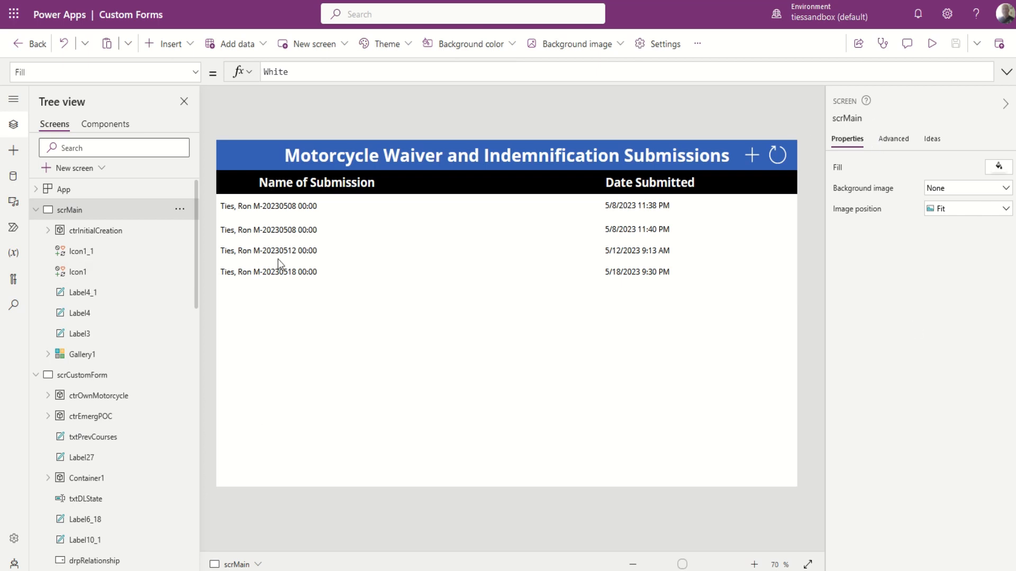
# Inspect the Motorcycle Waiver title label, the Name of Submission header, and Gallery1 in turn.
pyautogui.click(503, 161)
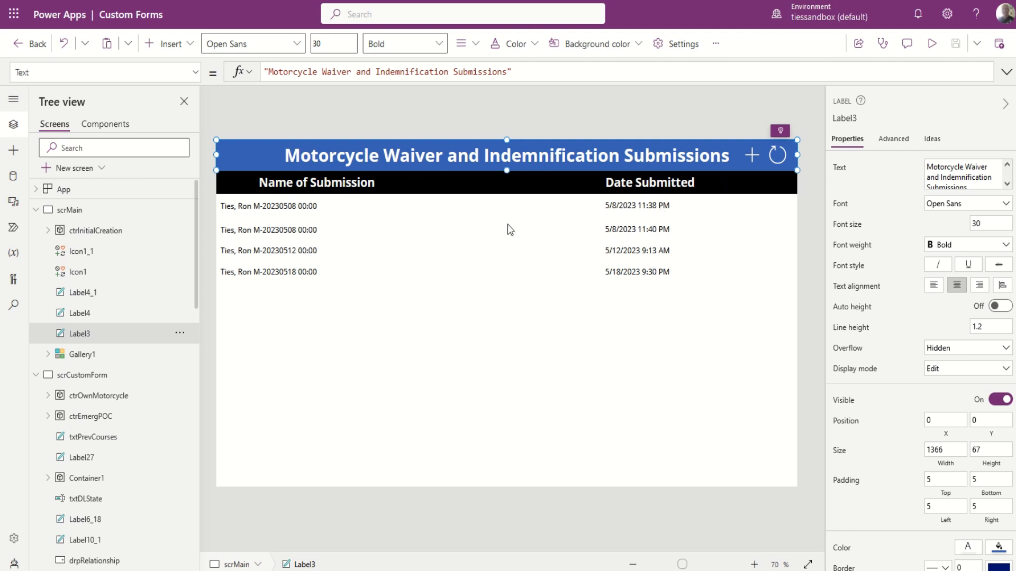
pyautogui.click(307, 184)
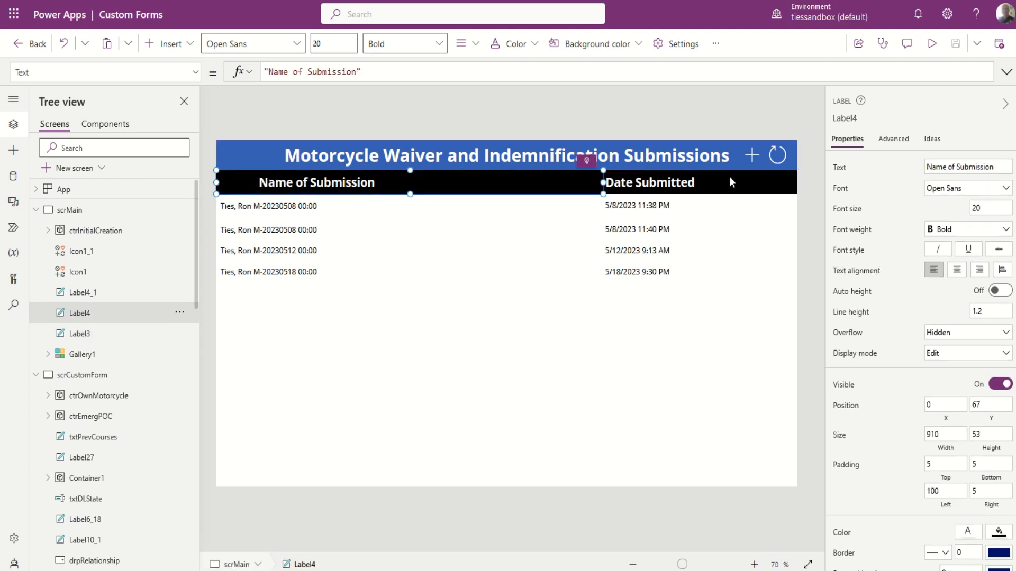
pyautogui.click(408, 319)
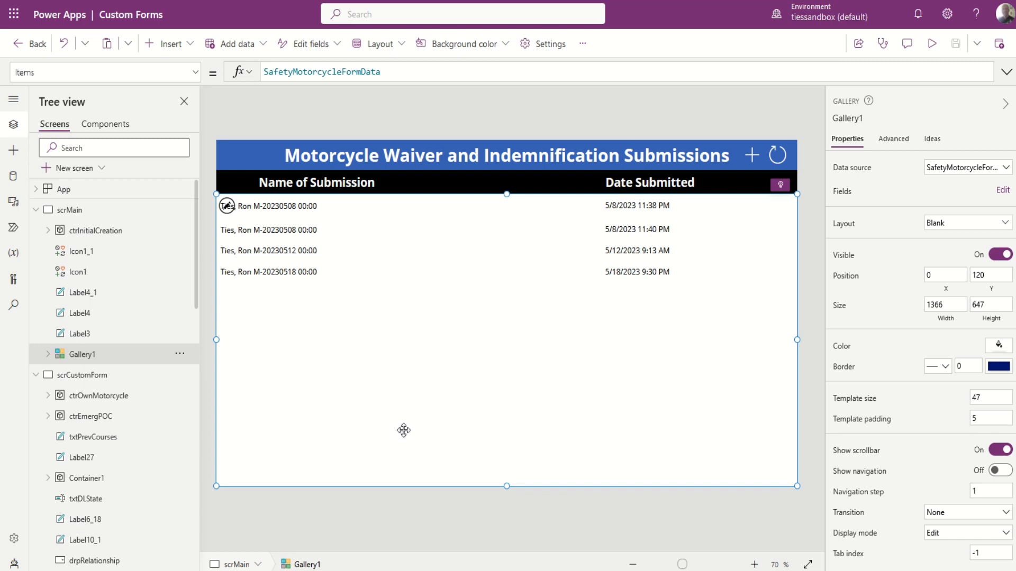
# Browse the property list and inspect the row's name and date labels, including Label1's OnSelect.
pyautogui.click(195, 72)
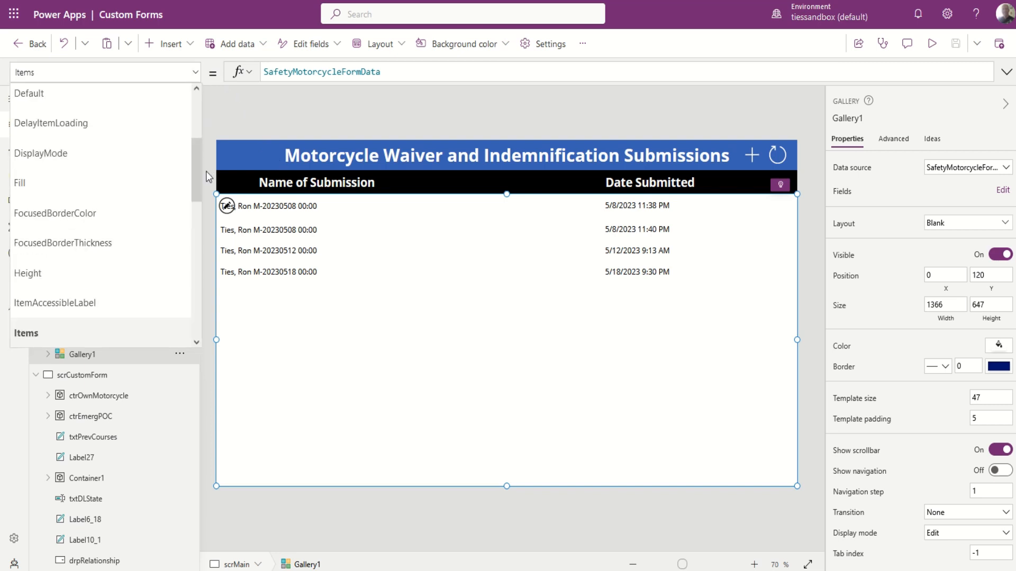
pyautogui.moveTo(198, 173); pyautogui.dragTo(196, 51)
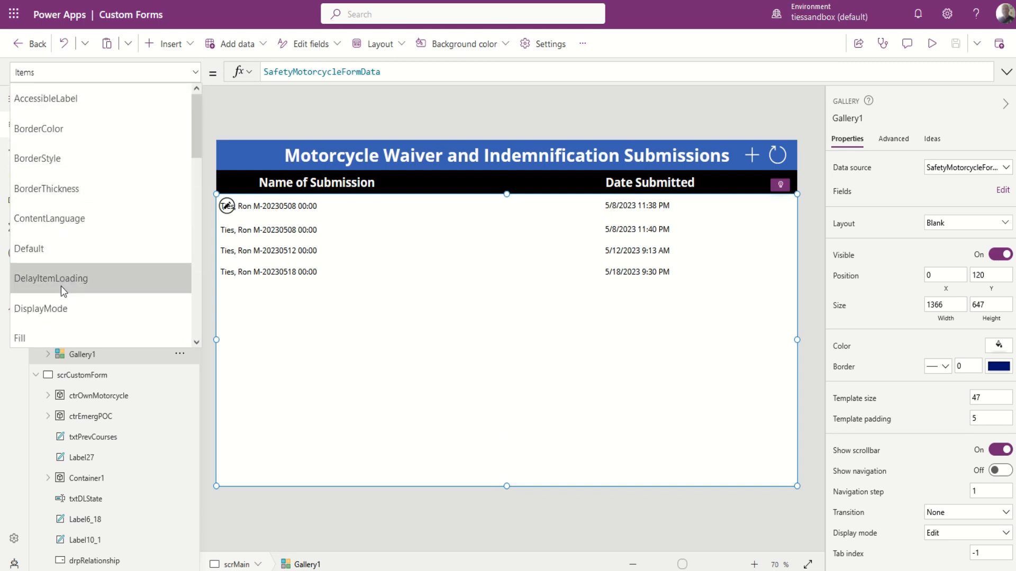
pyautogui.moveTo(196, 138); pyautogui.dragTo(191, 307)
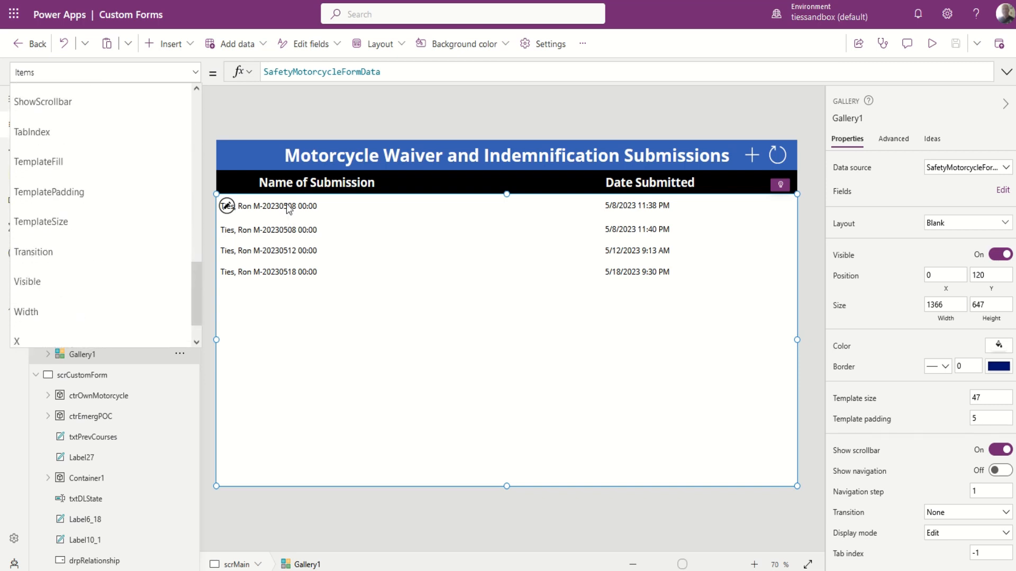
pyautogui.click(226, 207)
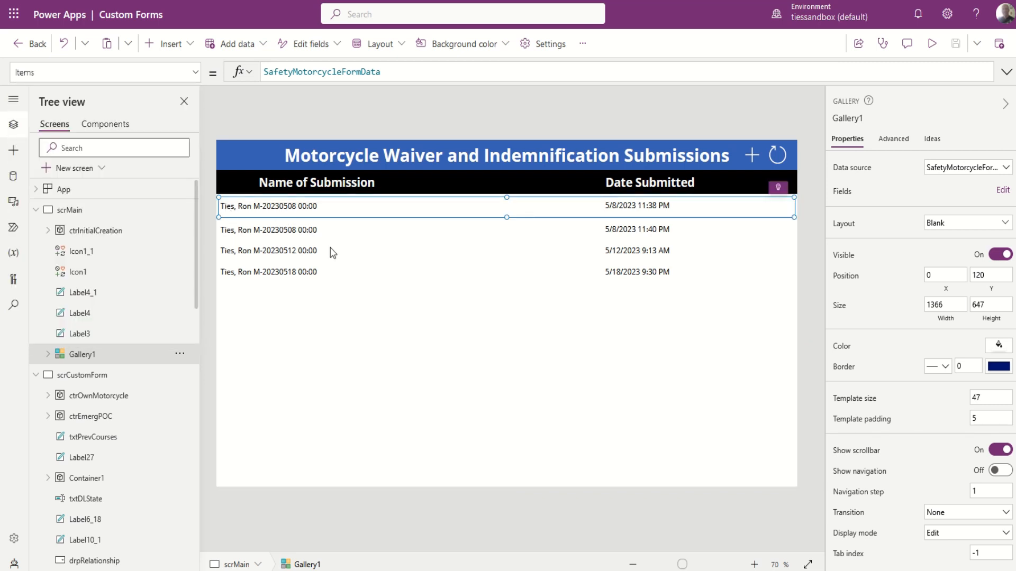
pyautogui.click(301, 207)
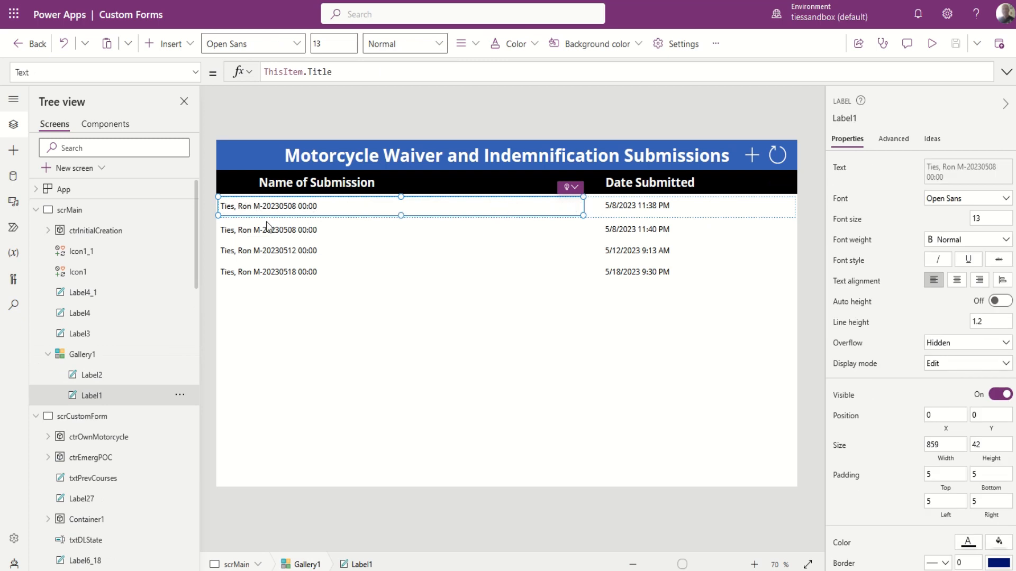
pyautogui.click(638, 211)
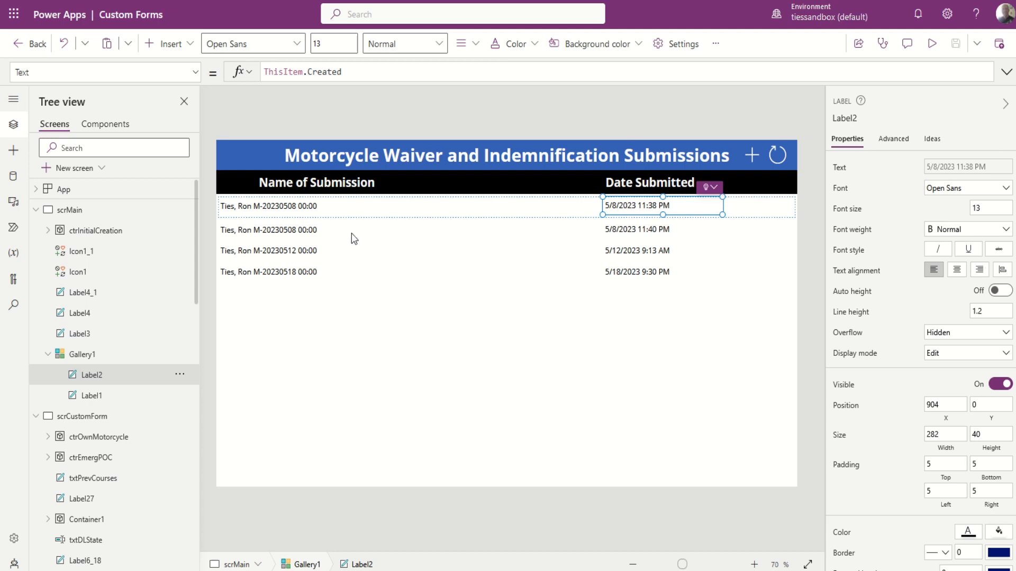
pyautogui.click(344, 208)
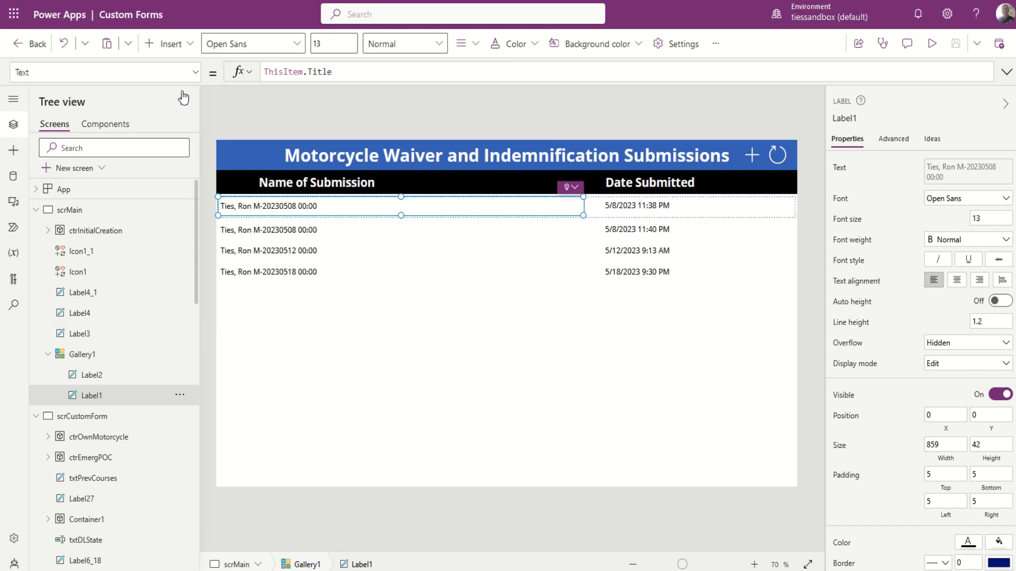
pyautogui.click(195, 73)
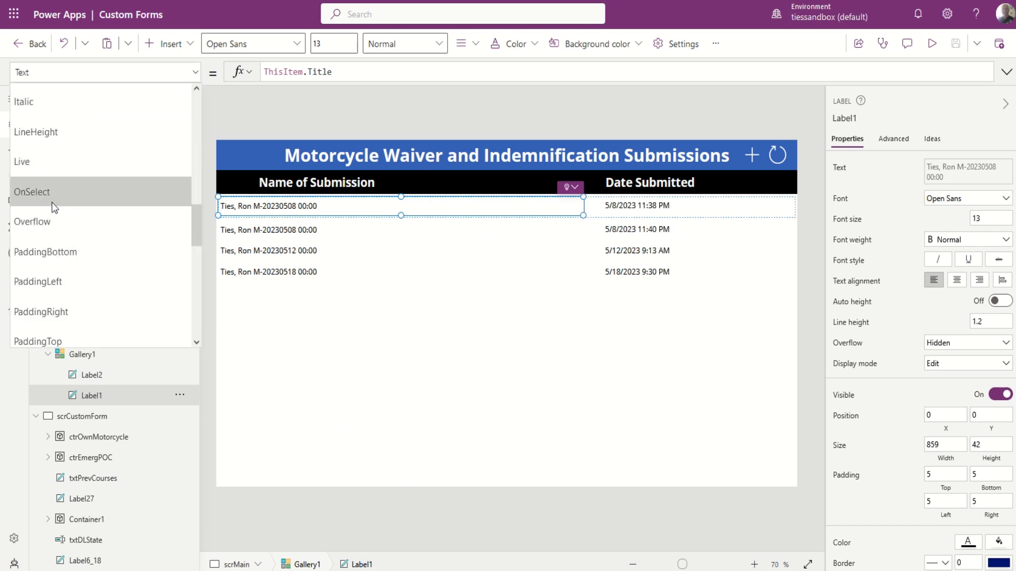
pyautogui.click(53, 207)
# Reselect Gallery1 and choose its OnSelect property in the property list.
pyautogui.click(593, 397)
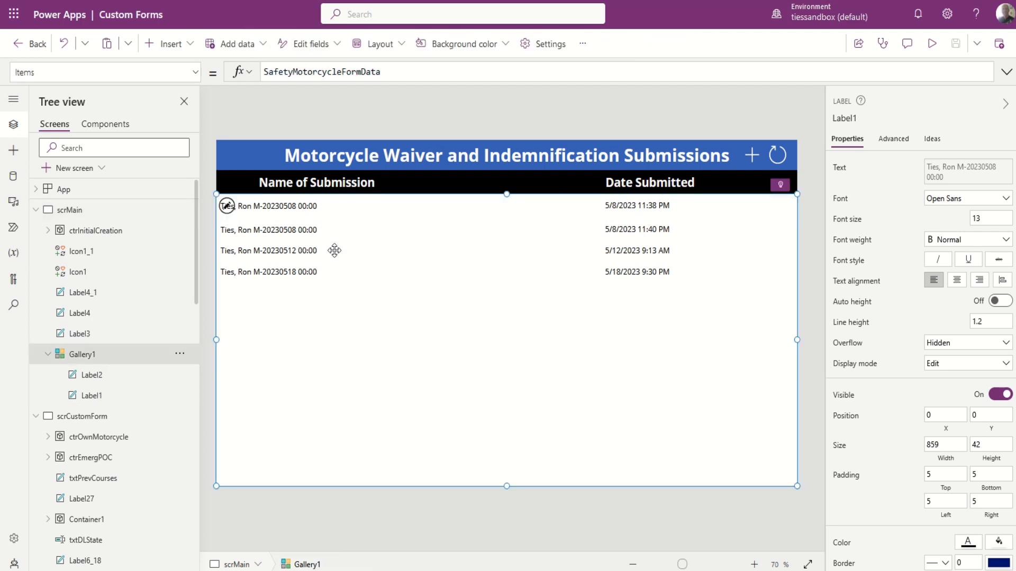
pyautogui.click(227, 206)
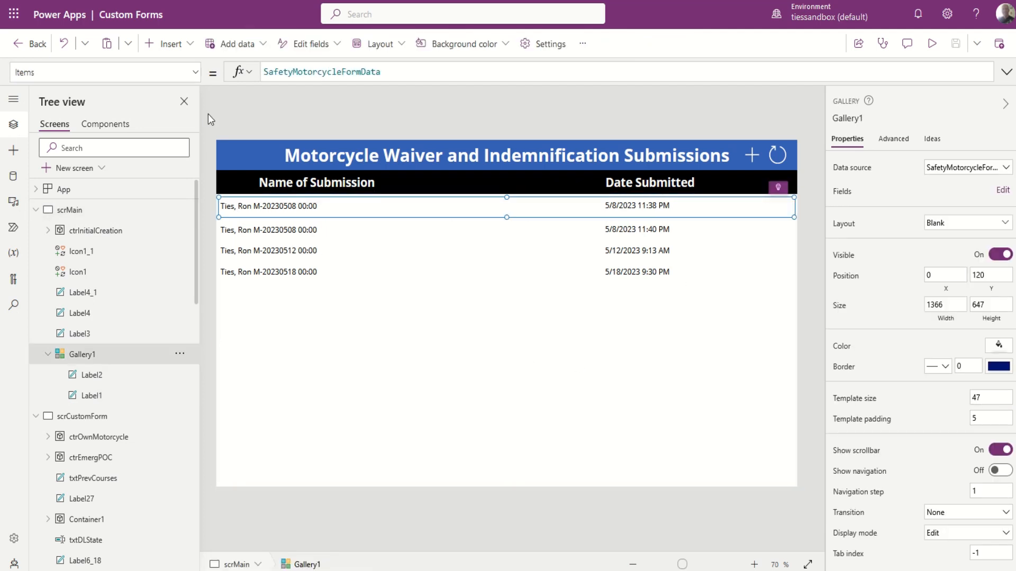
pyautogui.click(196, 73)
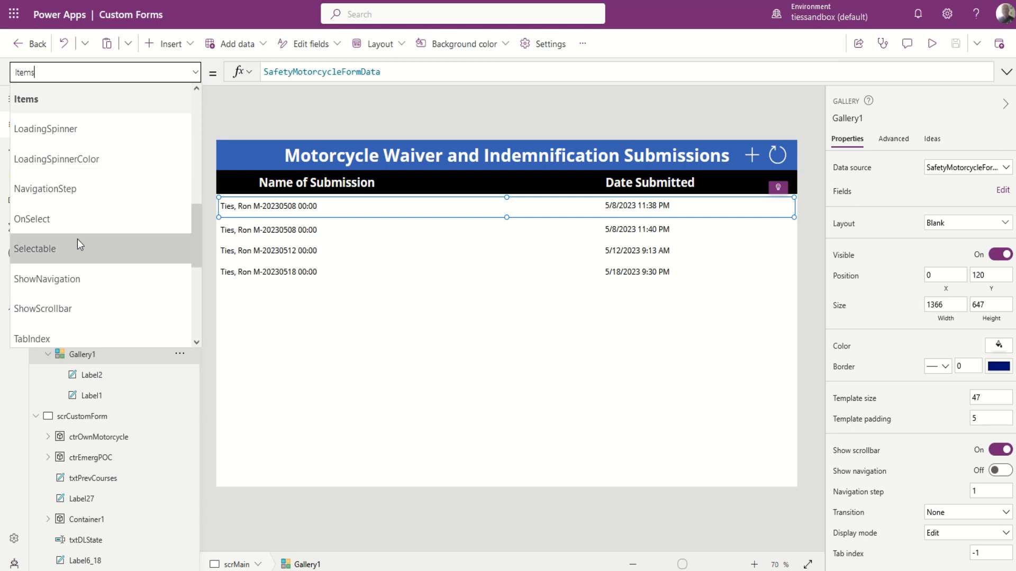
pyautogui.scroll(3, 78, 242)
pyautogui.scroll(-3, 77, 243)
pyautogui.scroll(-4, 77, 240)
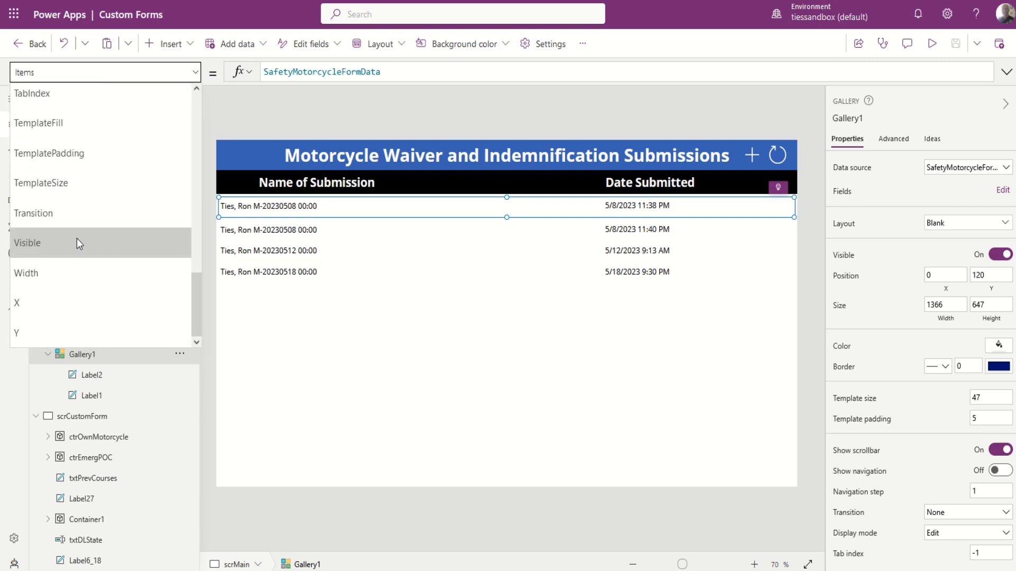
pyautogui.scroll(5, 78, 238)
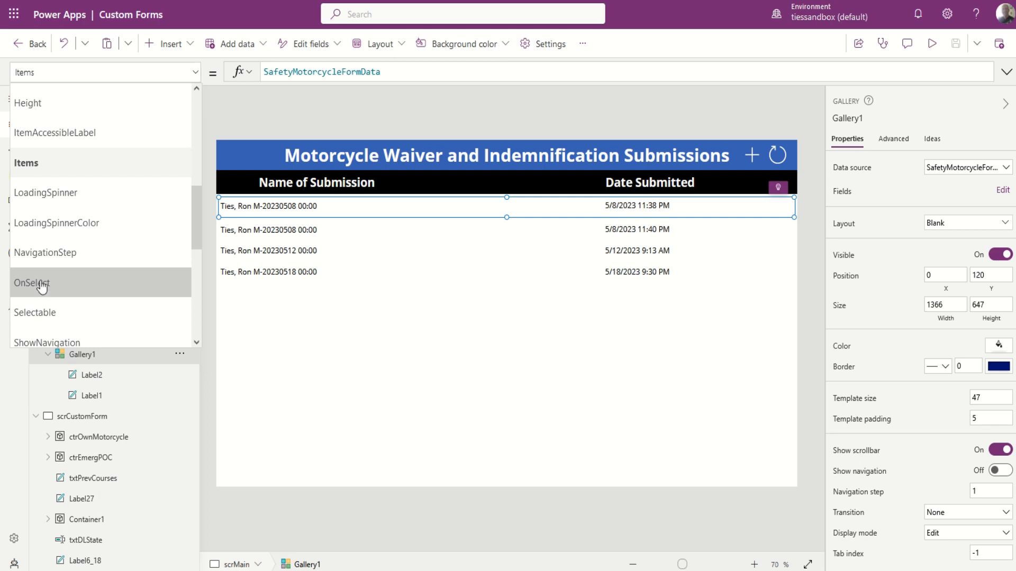
pyautogui.click(42, 286)
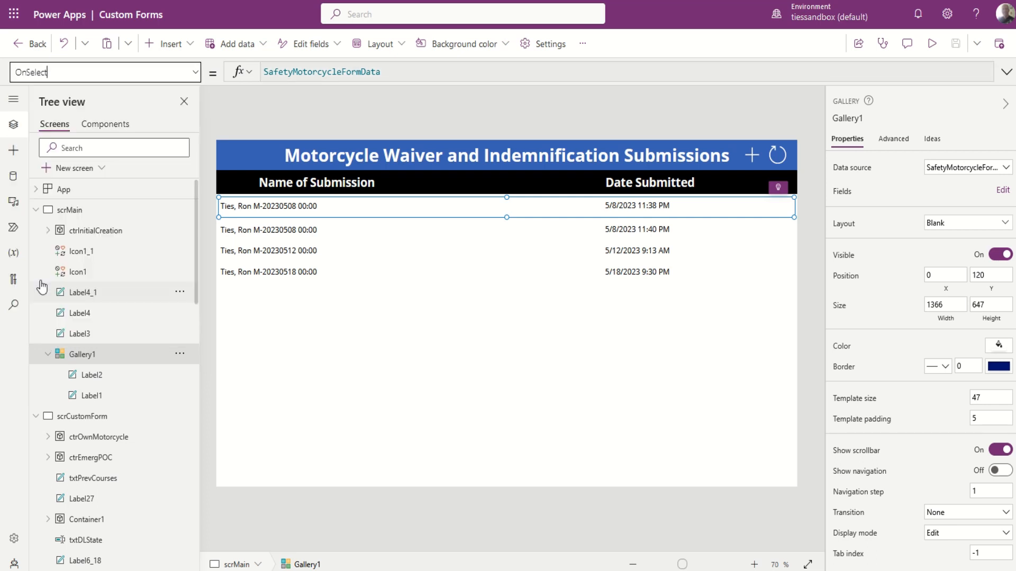
# Show Icon1's full OnSelect formula with its rider-field Reset calls and Set(varInitialSub,1).
pyautogui.click(42, 283)
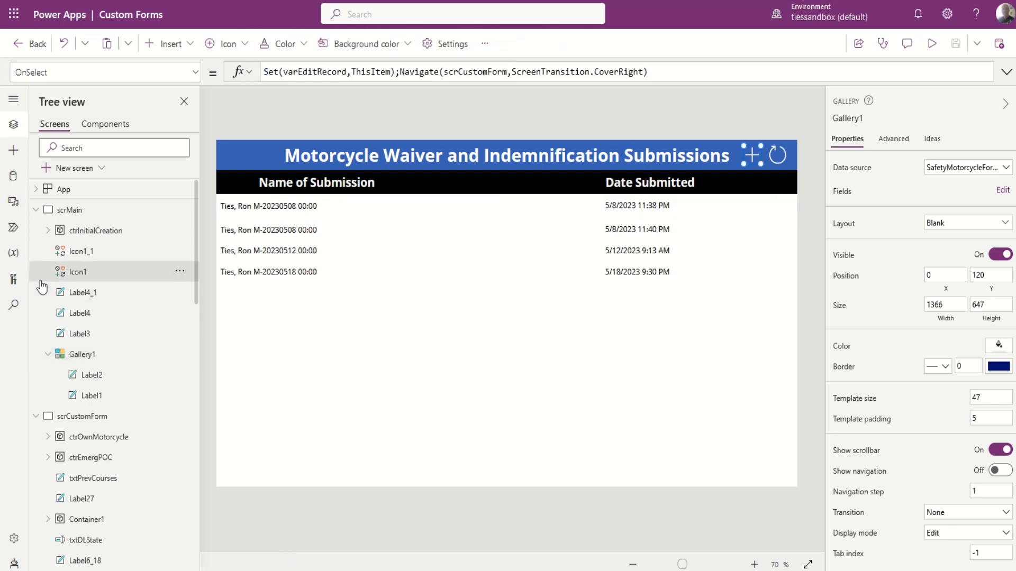
pyautogui.click(1006, 76)
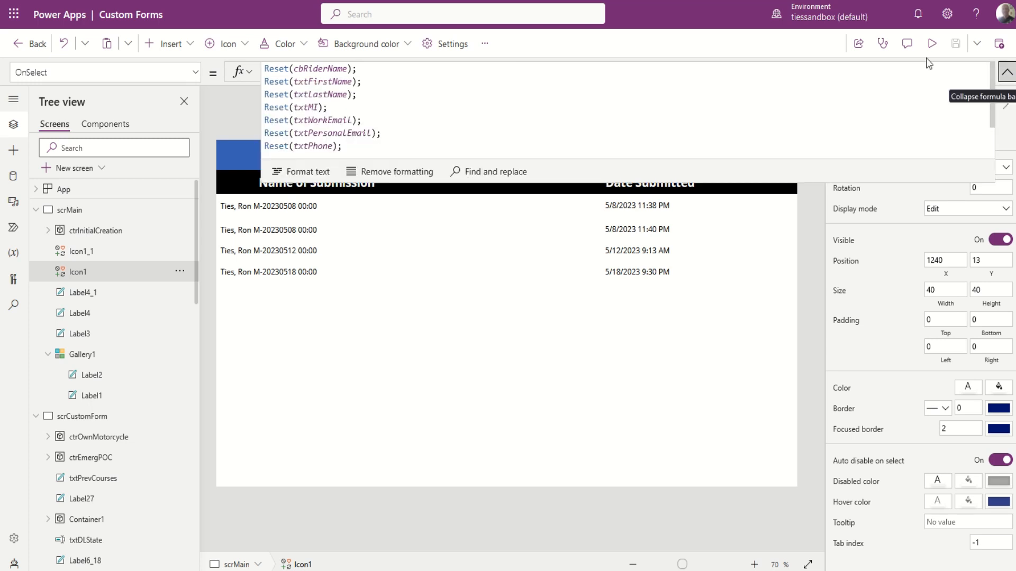
pyautogui.scroll(-2, 441, 117)
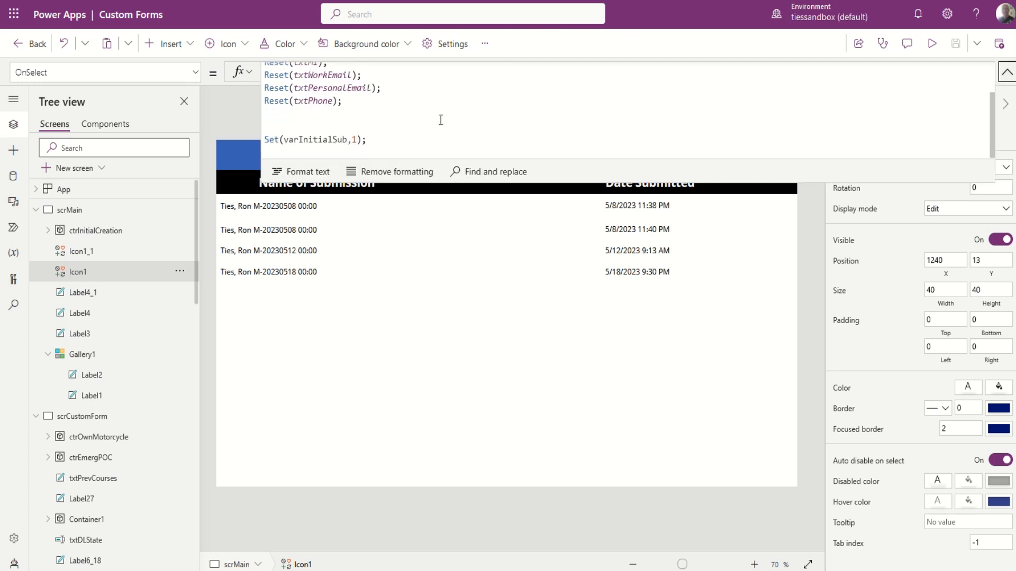
pyautogui.scroll(2, 441, 120)
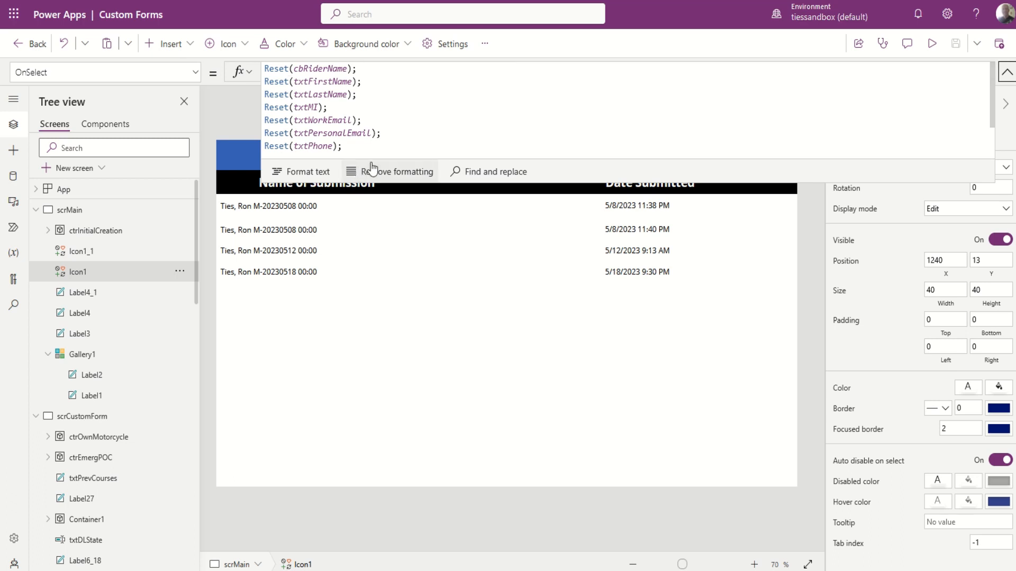
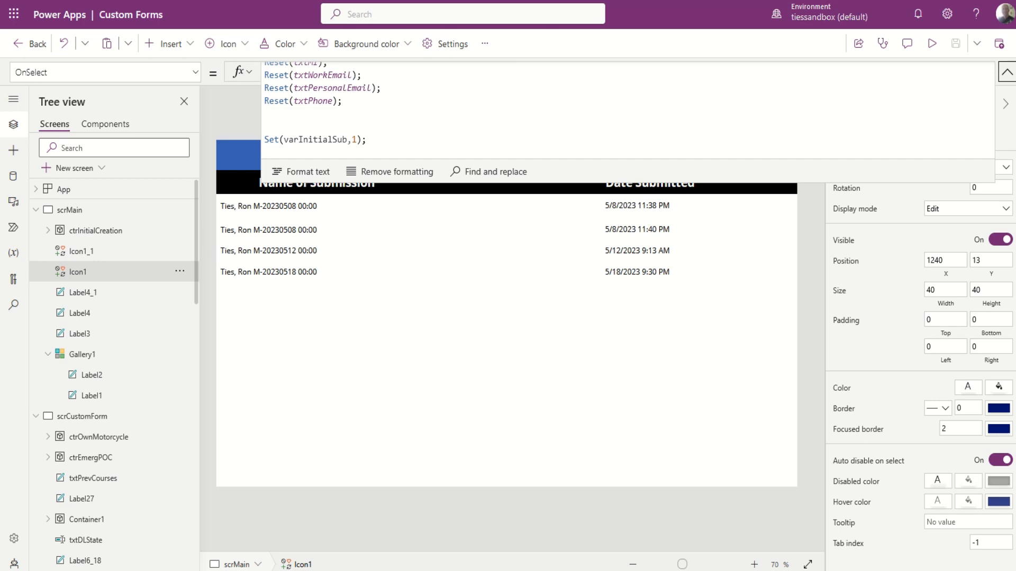
# Collapse the formula bar and select Gallery1 to show its OnSelect storing the record and opening the form.
pyautogui.click(1006, 72)
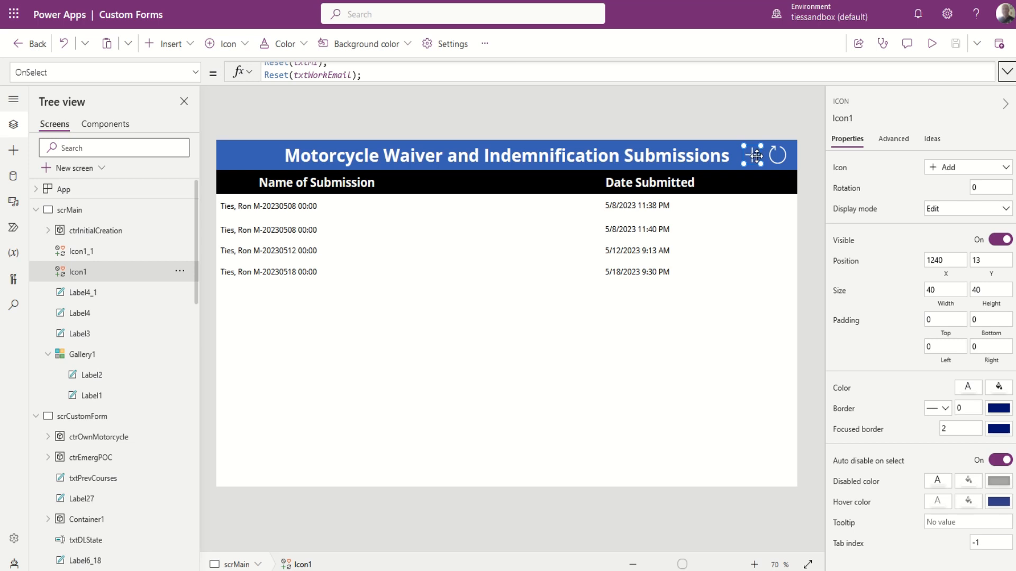
pyautogui.click(347, 206)
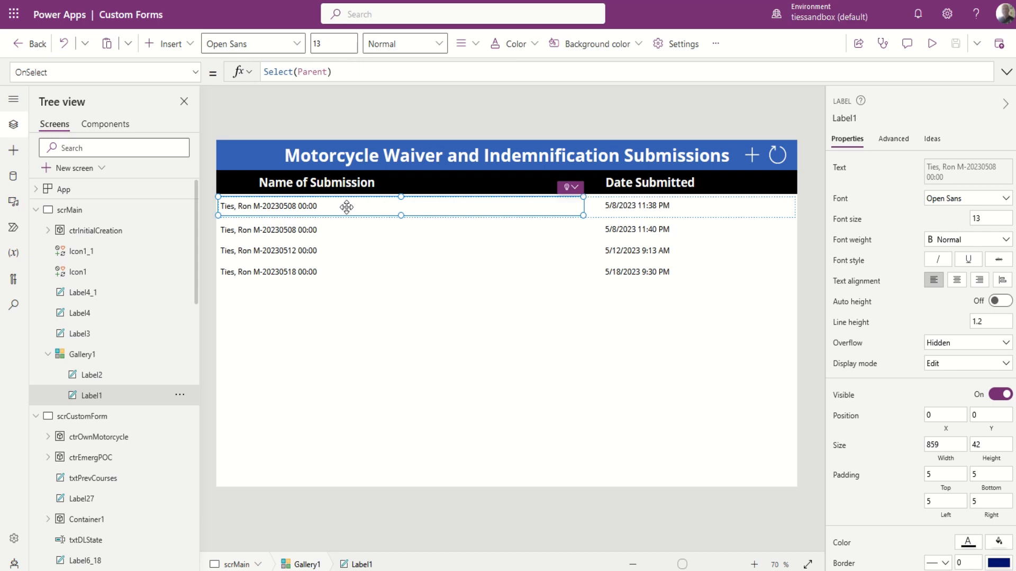
pyautogui.click(600, 215)
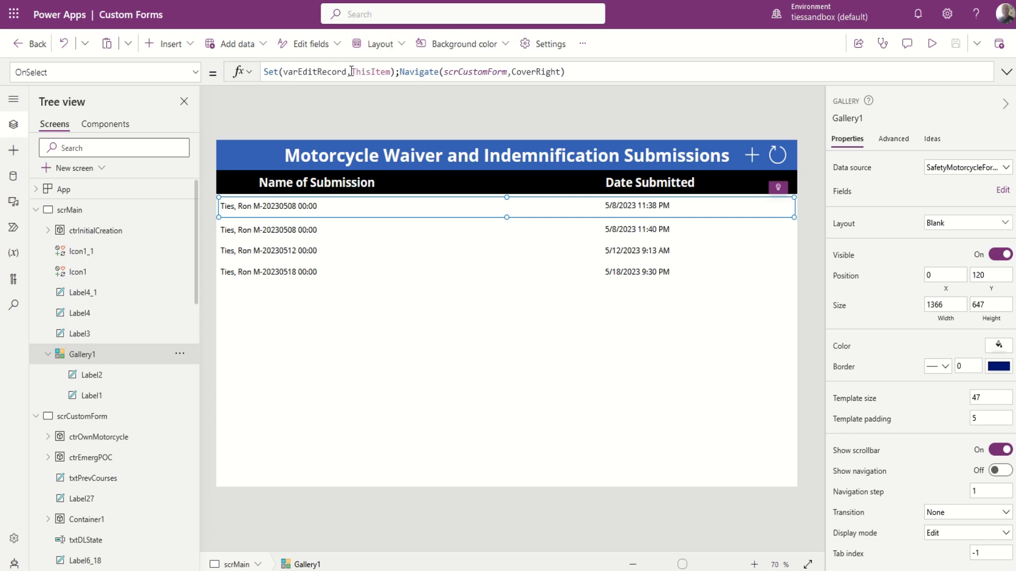
# Expand CoverRight to ScreenTransition.CoverRight, then show Icon1_1's Refresh(SafetyMotorcycleFormData) formula.
pyautogui.click(387, 72)
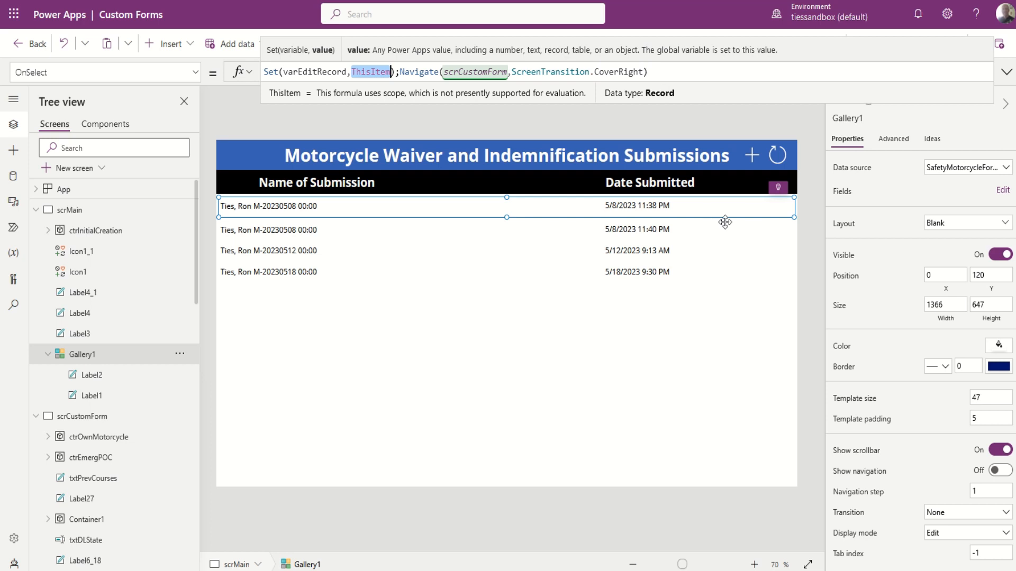
pyautogui.click(773, 160)
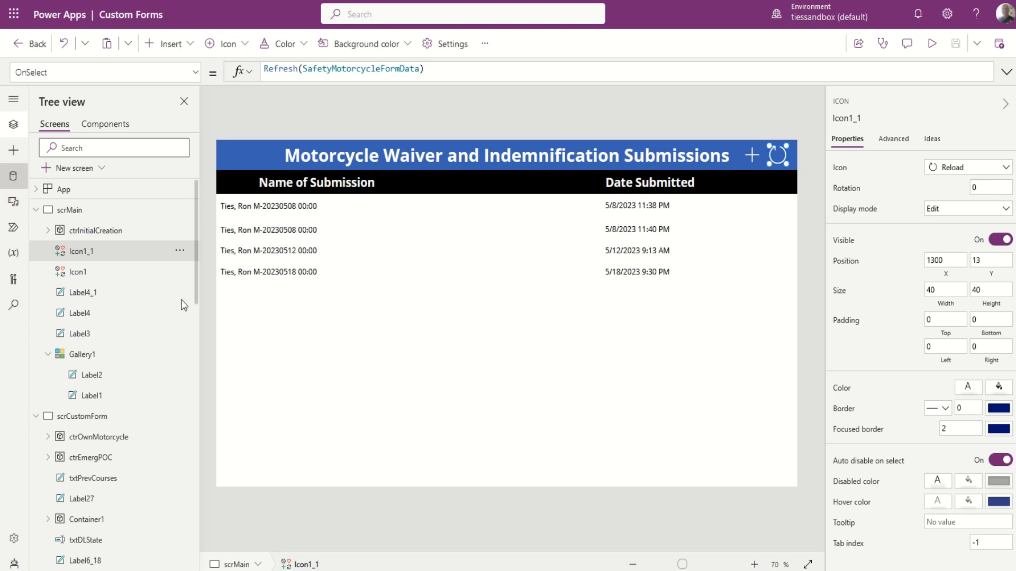
# Review the data sources, collapse scrMain and scrCustomForm, and open the Rider's Name form via the + icon.
pyautogui.click(14, 176)
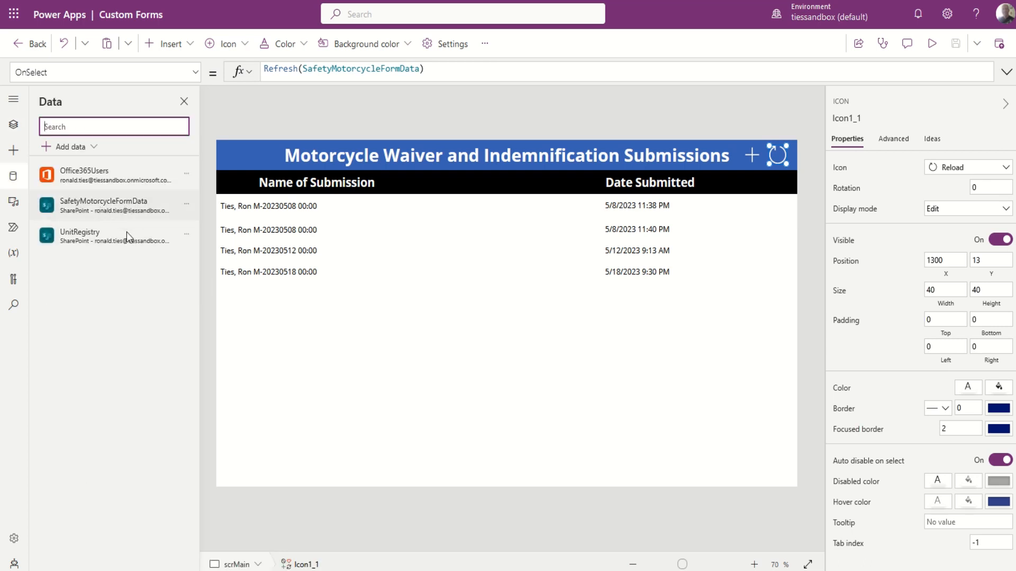
pyautogui.moveTo(76, 240)
pyautogui.click(14, 127)
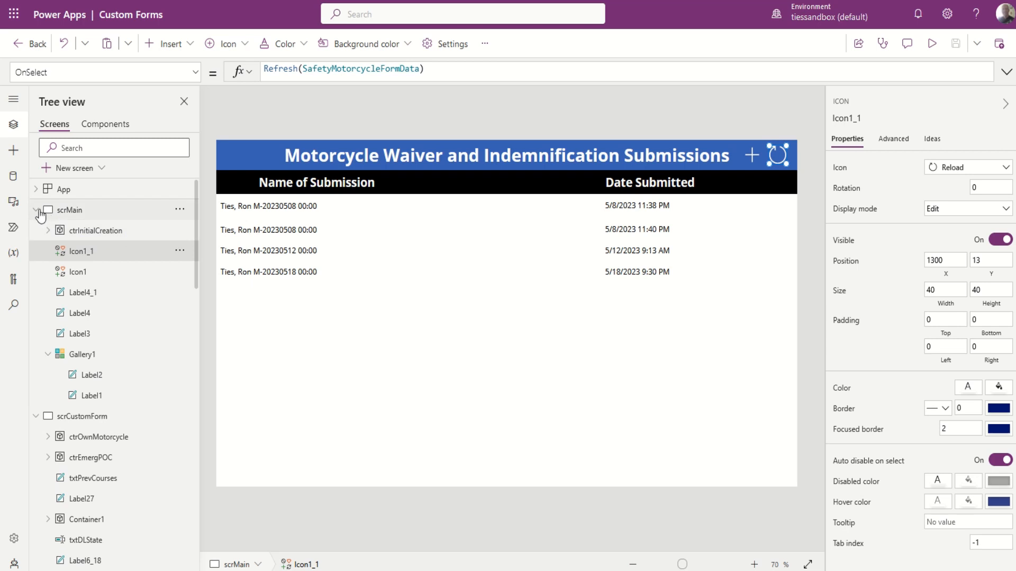
pyautogui.click(37, 211)
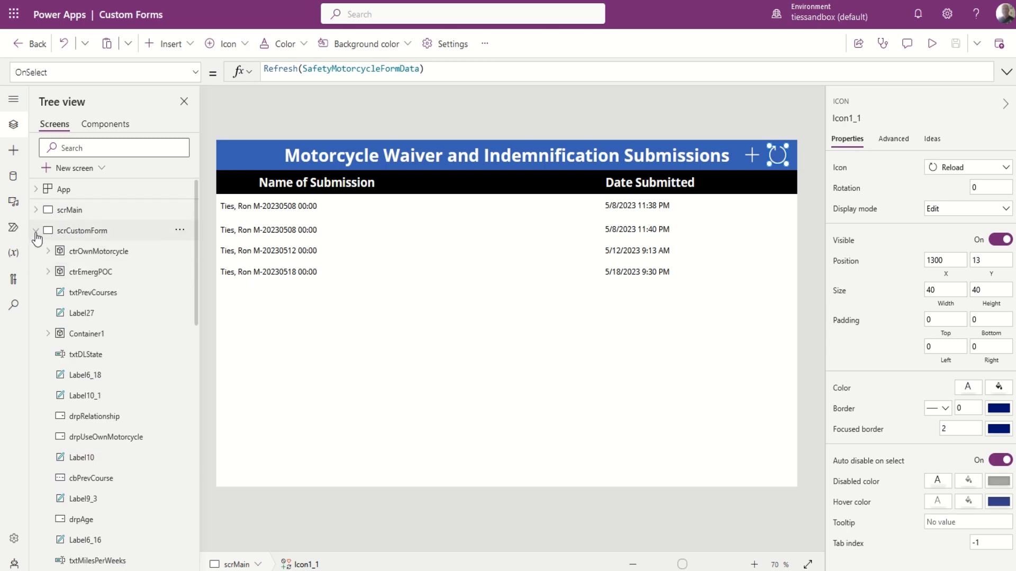
pyautogui.click(35, 232)
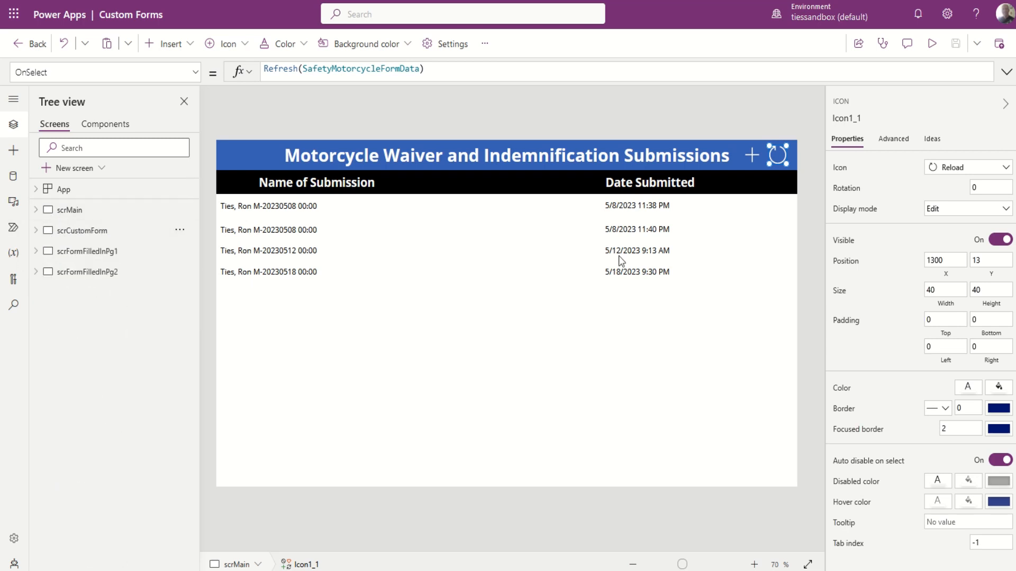
pyautogui.keyDown('alt'); pyautogui.click(752, 155); pyautogui.keyUp('alt')
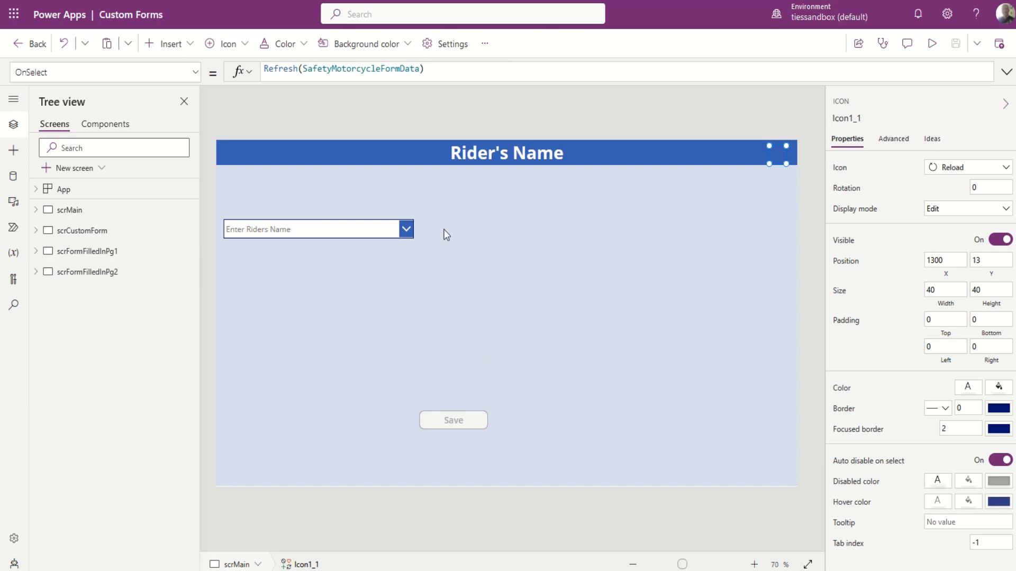
# Expand scrMain and ctrlInitialCreation and show cbRiderName's Items formula using Office365Users.SearchUser.
pyautogui.click(38, 209)
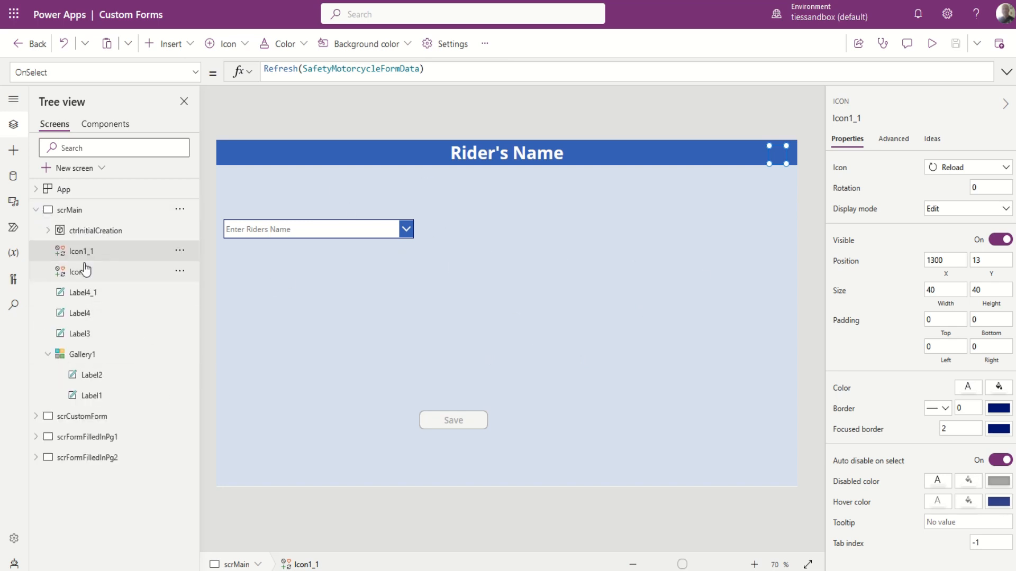
pyautogui.click(47, 232)
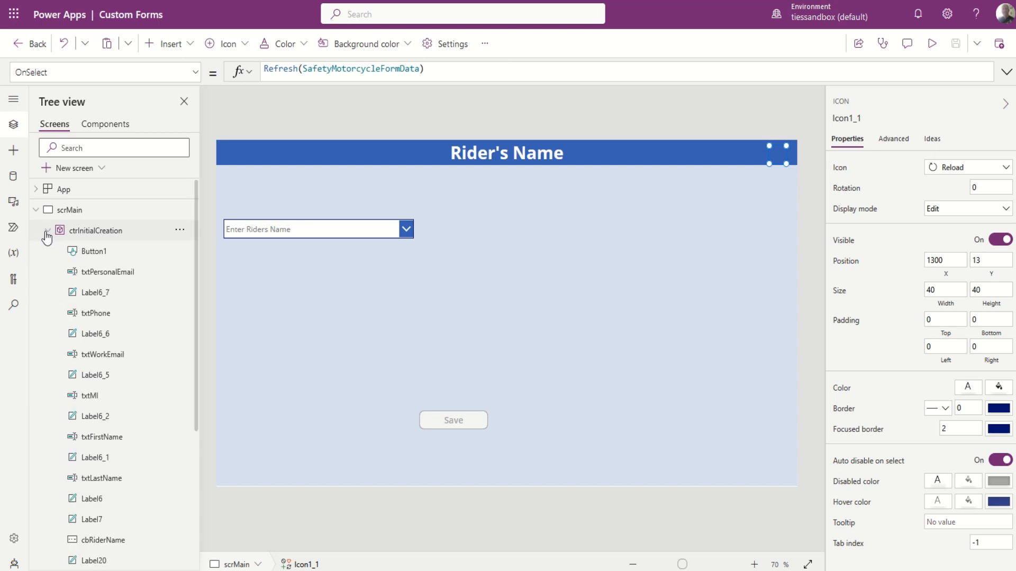
pyautogui.scroll(-5, 97, 454)
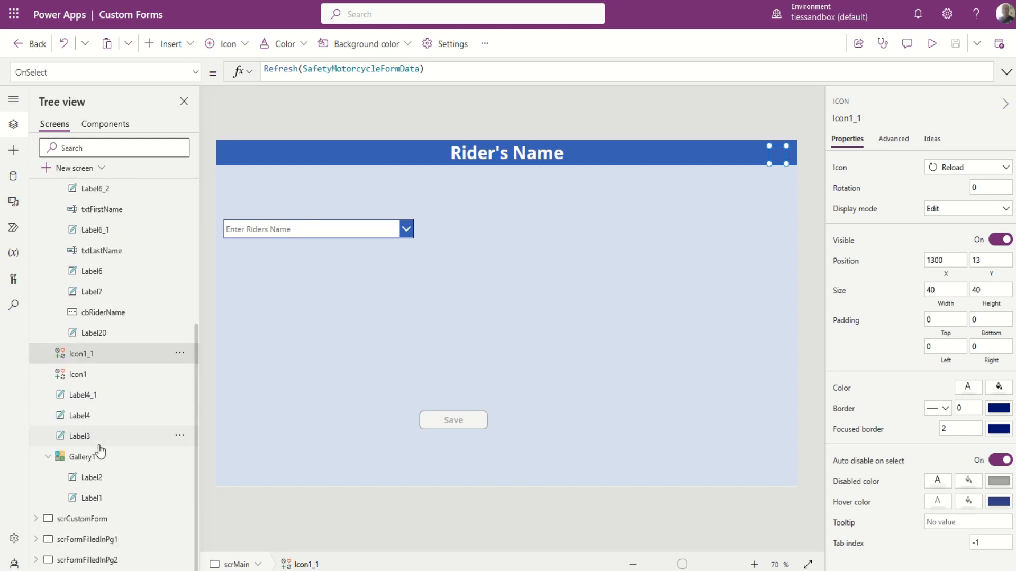
pyautogui.scroll(5, 99, 453)
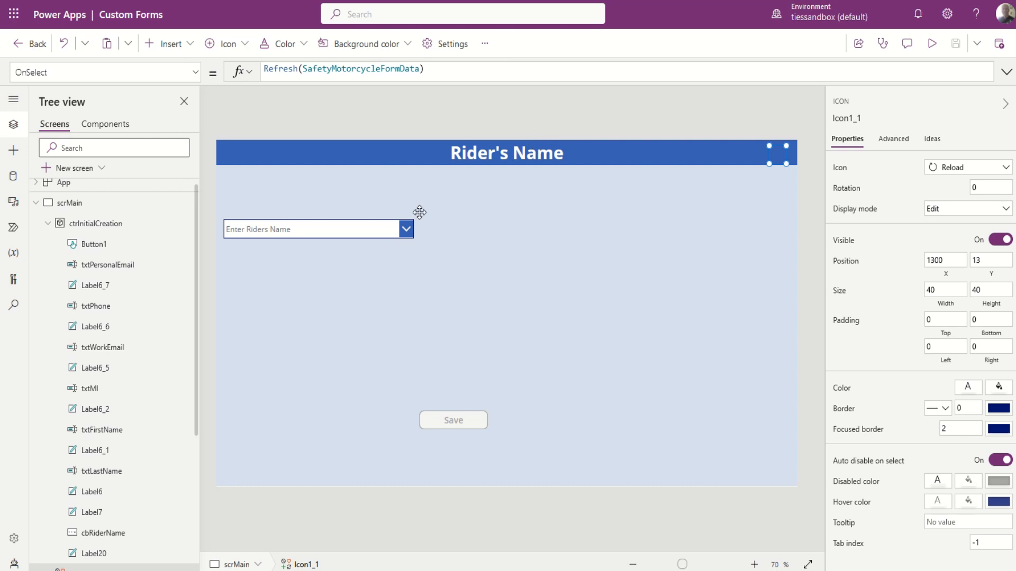
pyautogui.click(343, 233)
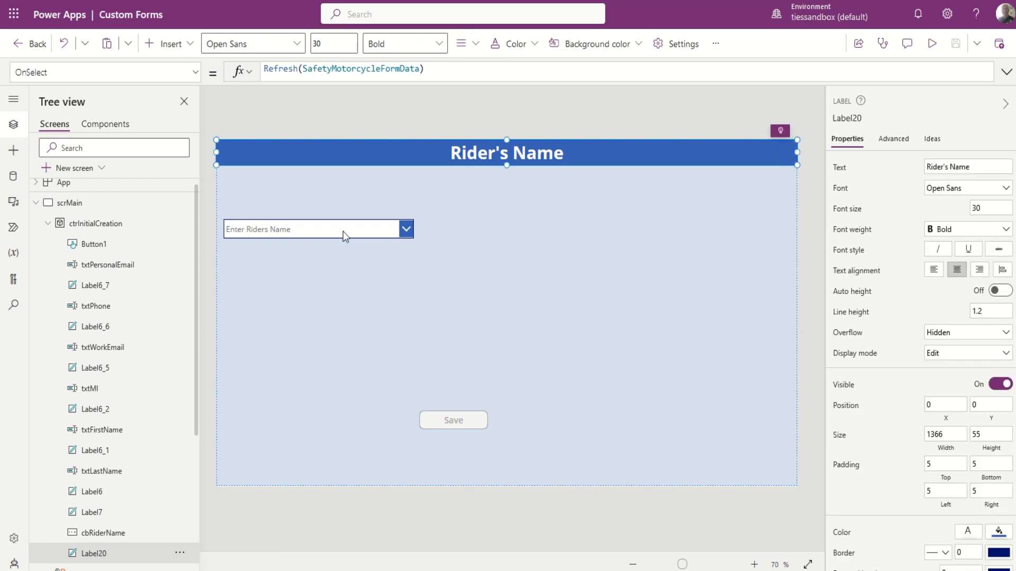
pyautogui.click(343, 231)
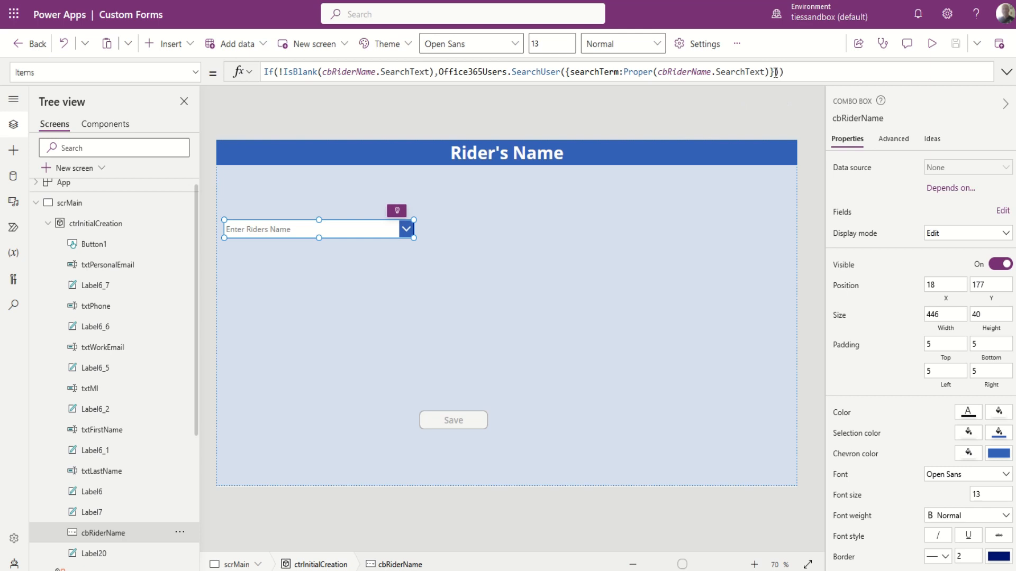
pyautogui.moveTo(779, 72); pyautogui.dragTo(439, 72)
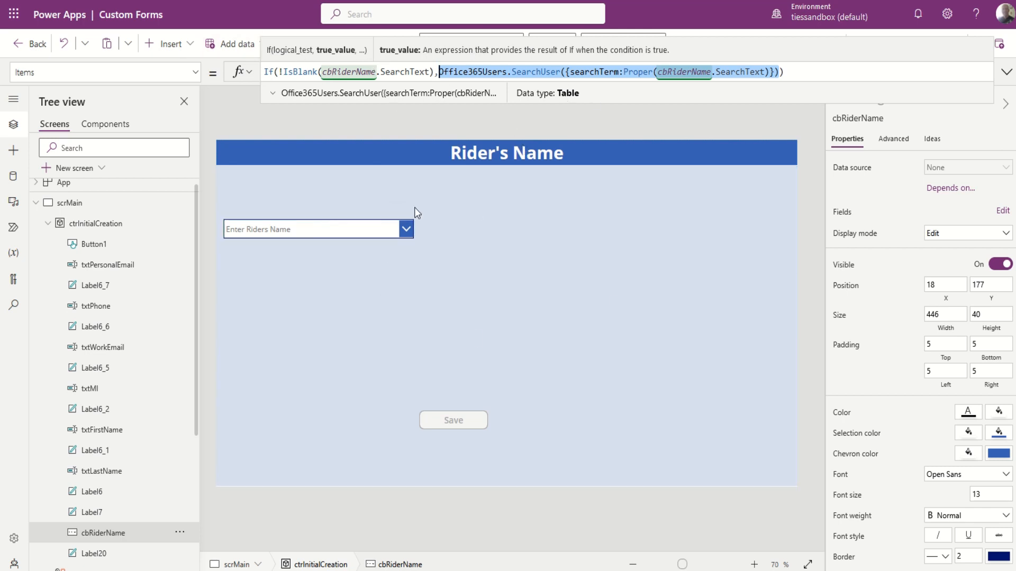
pyautogui.click(339, 231)
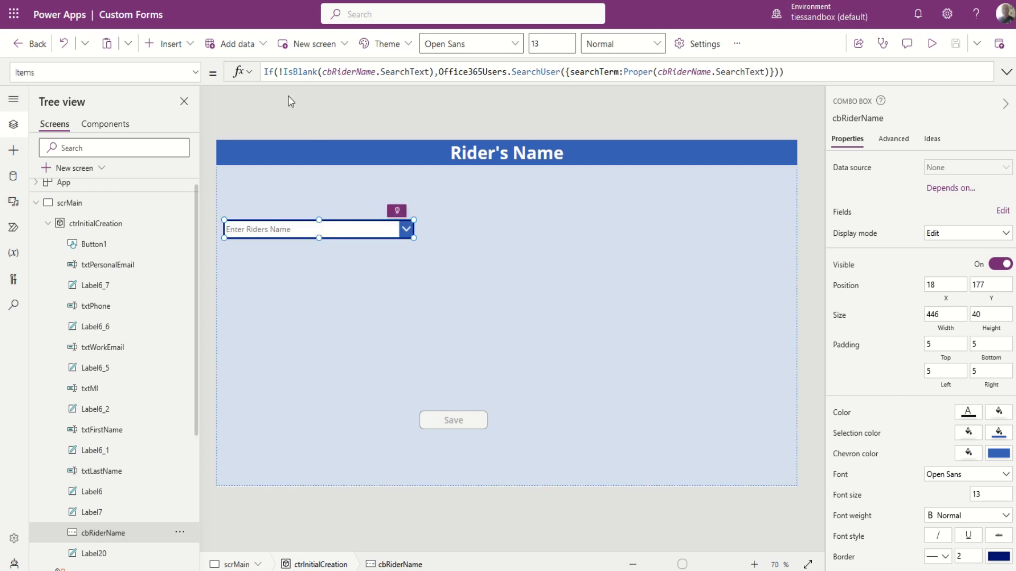
pyautogui.click(437, 71)
pyautogui.moveTo(438, 72); pyautogui.dragTo(264, 73)
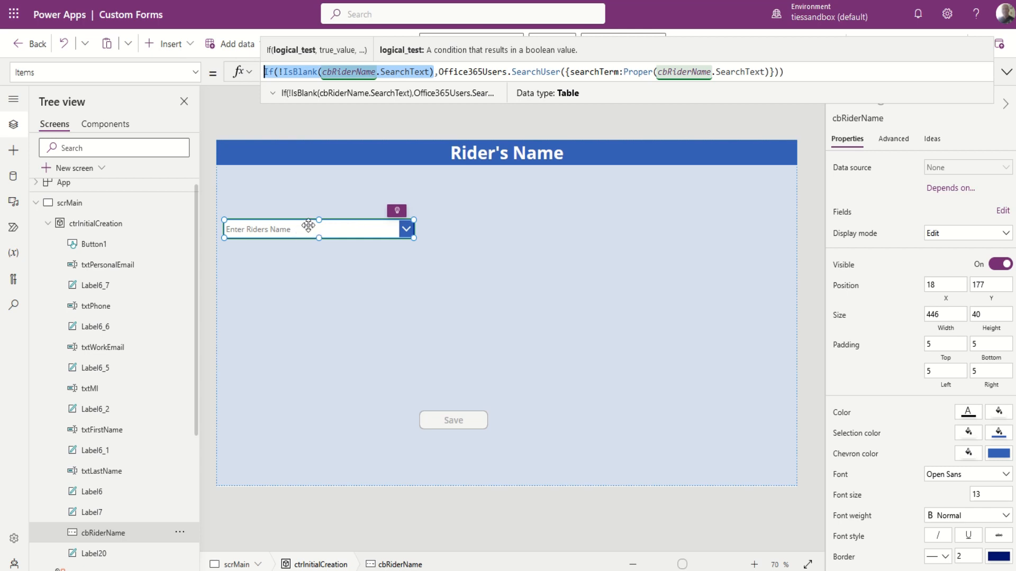
# Preview the app, search 'ron' in Riders Name, pick the matching user, then exit preview.
pyautogui.press('F5')
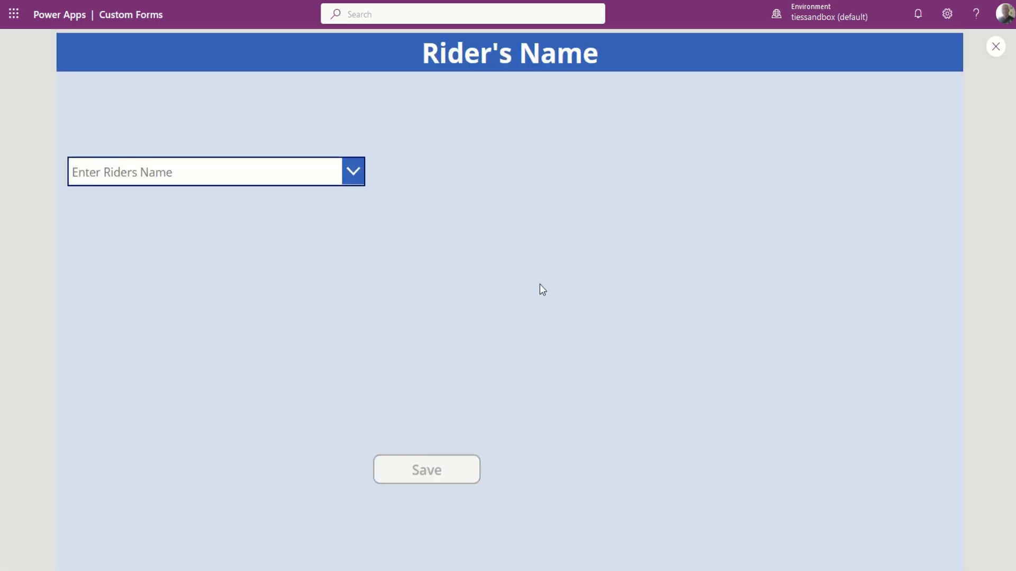
pyautogui.click(283, 173)
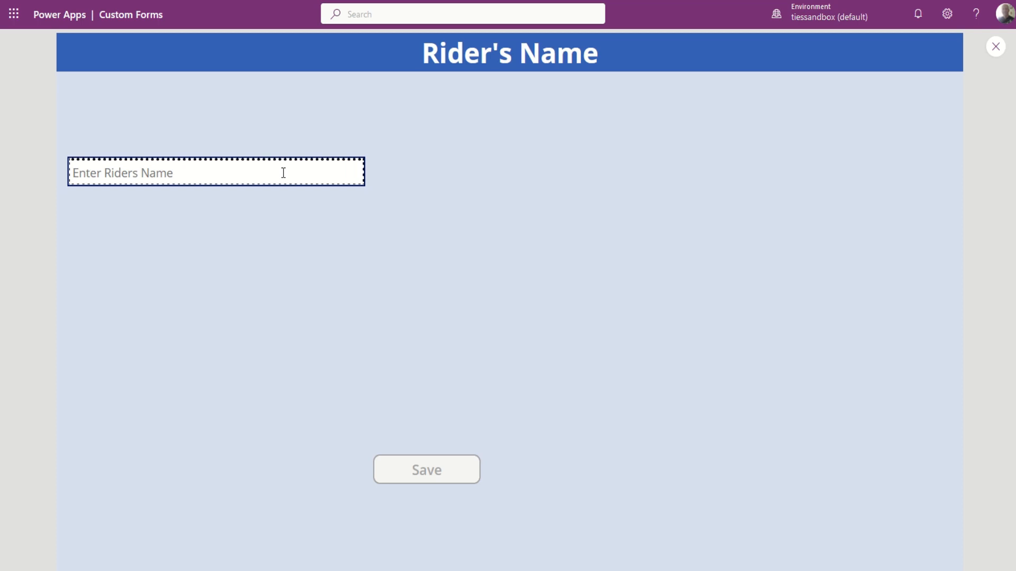
pyautogui.write('ron')
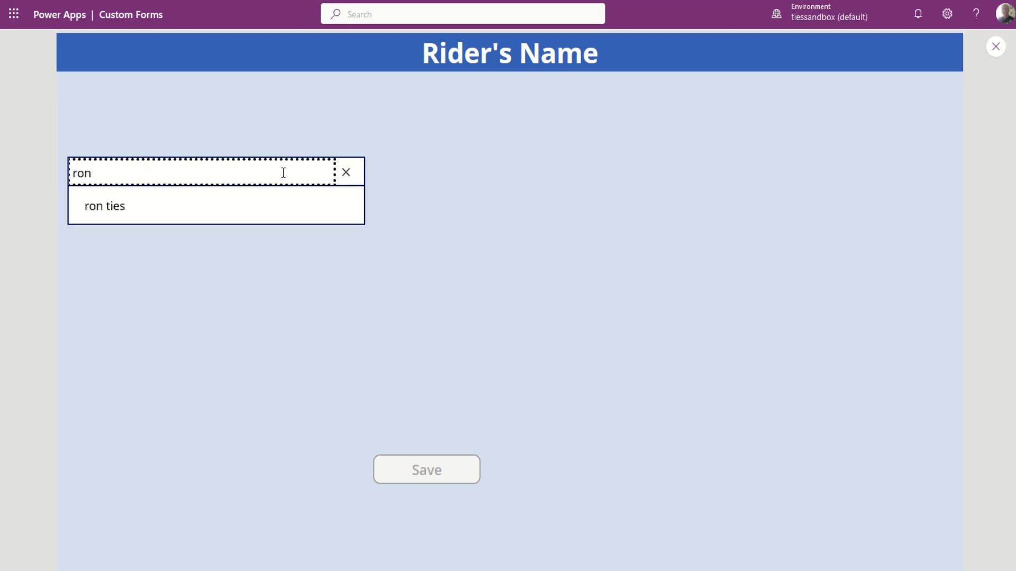
pyautogui.click(127, 207)
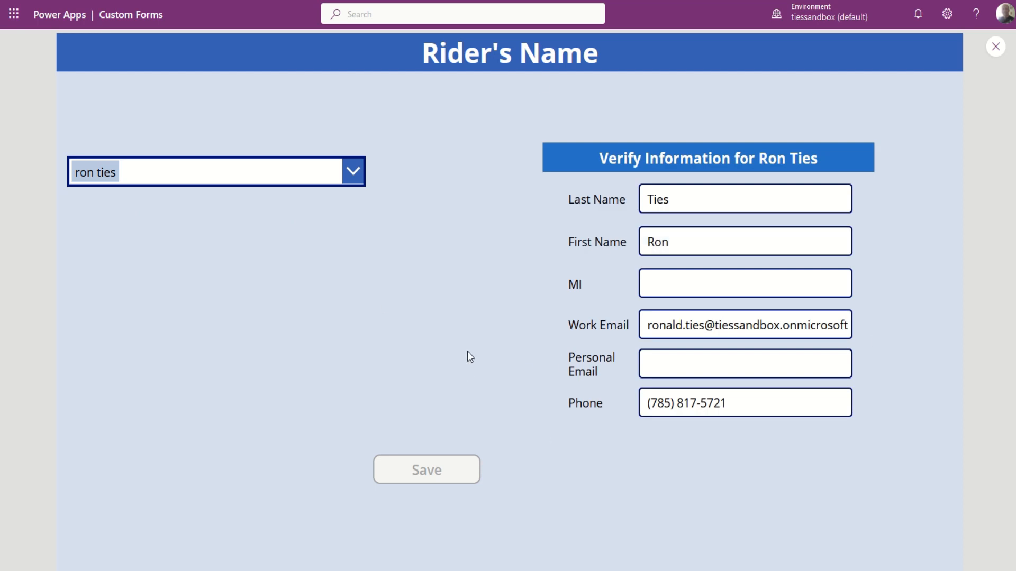
pyautogui.press('Escape')
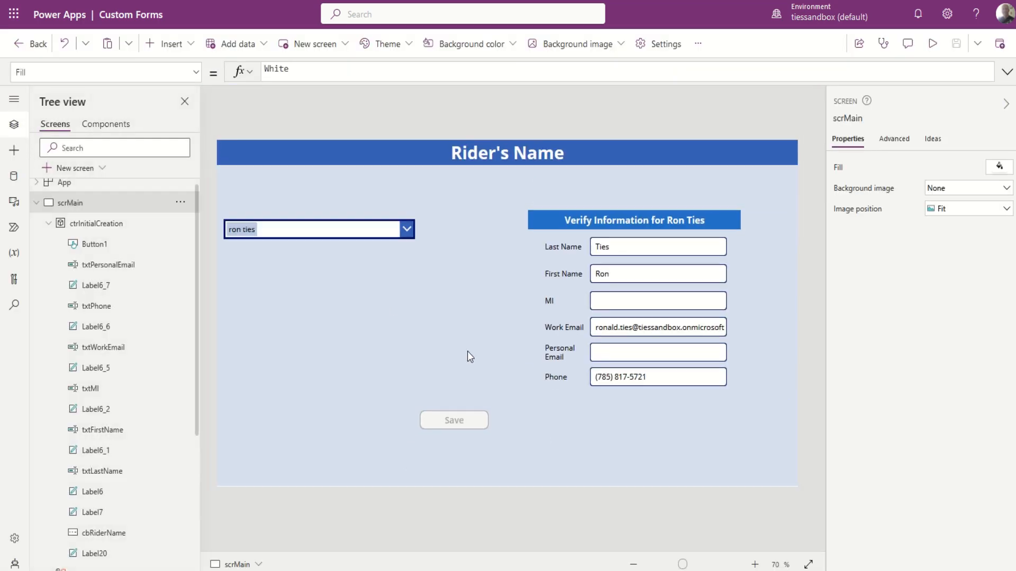
# Inspect the rider details container, the Verify Information heading and the Last Name through Phone labels.
pyautogui.click(535, 241)
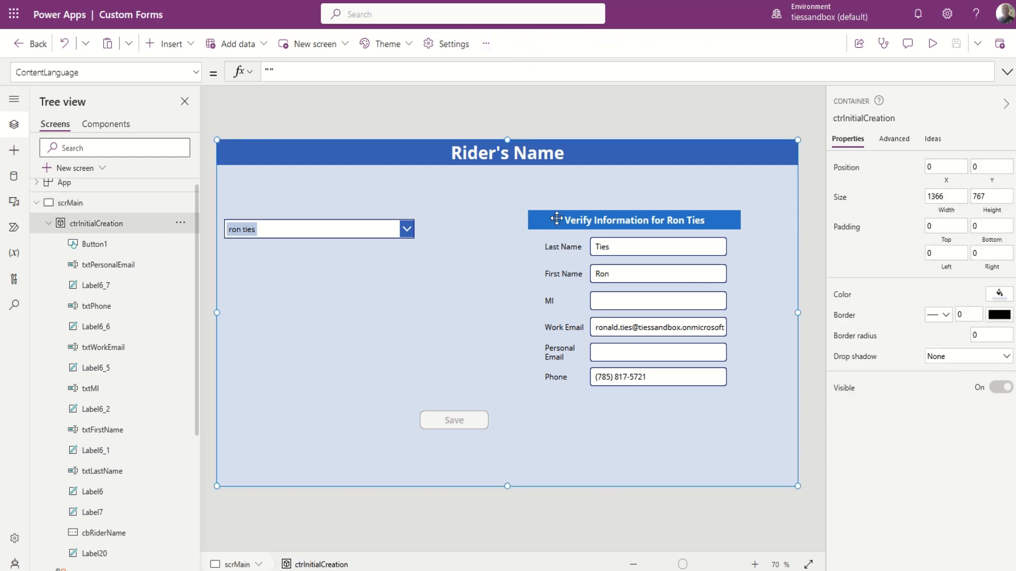
pyautogui.click(557, 218)
pyautogui.click(543, 246)
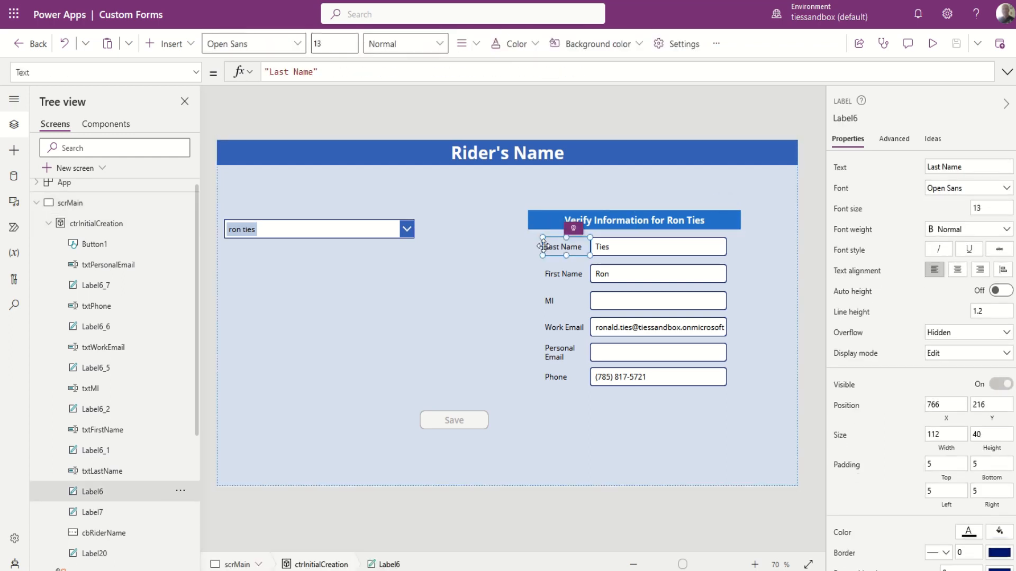
pyautogui.click(565, 274)
pyautogui.click(560, 301)
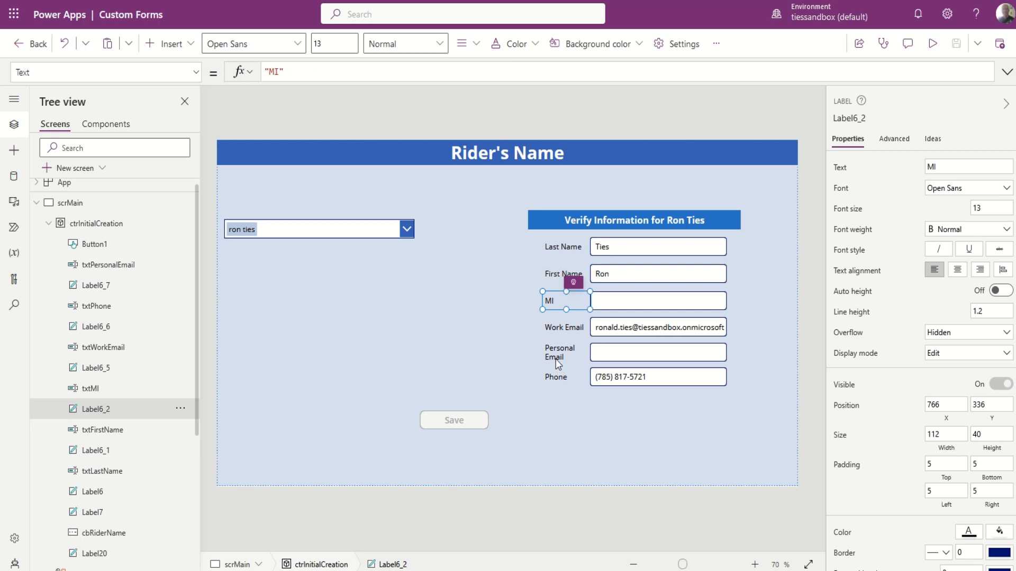
pyautogui.click(556, 359)
pyautogui.click(558, 328)
pyautogui.click(560, 377)
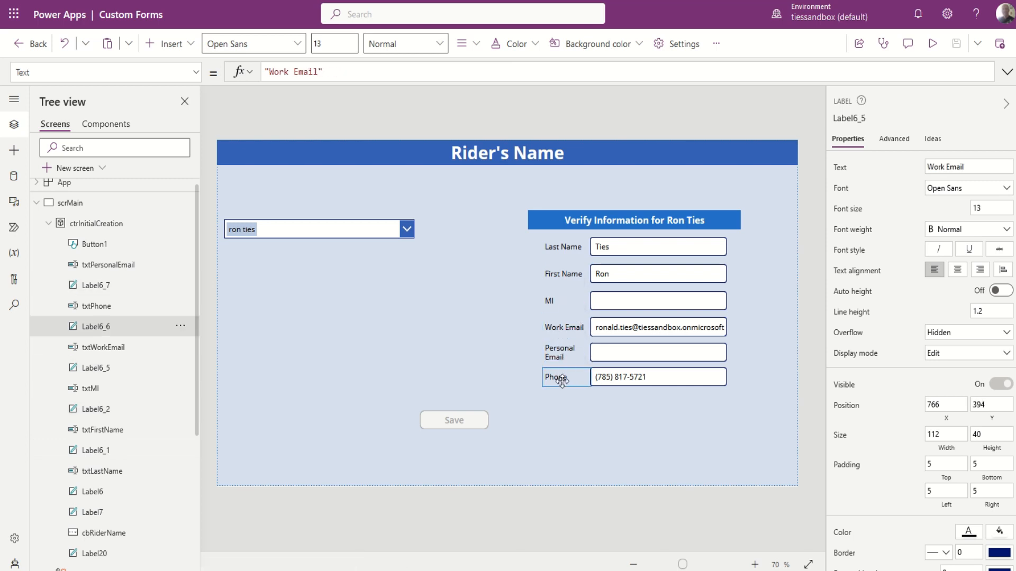
# Check the Phone, Work Email and MI inputs and the heading's Proper() formula, then marquee-select all fields.
pyautogui.click(615, 377)
pyautogui.click(627, 332)
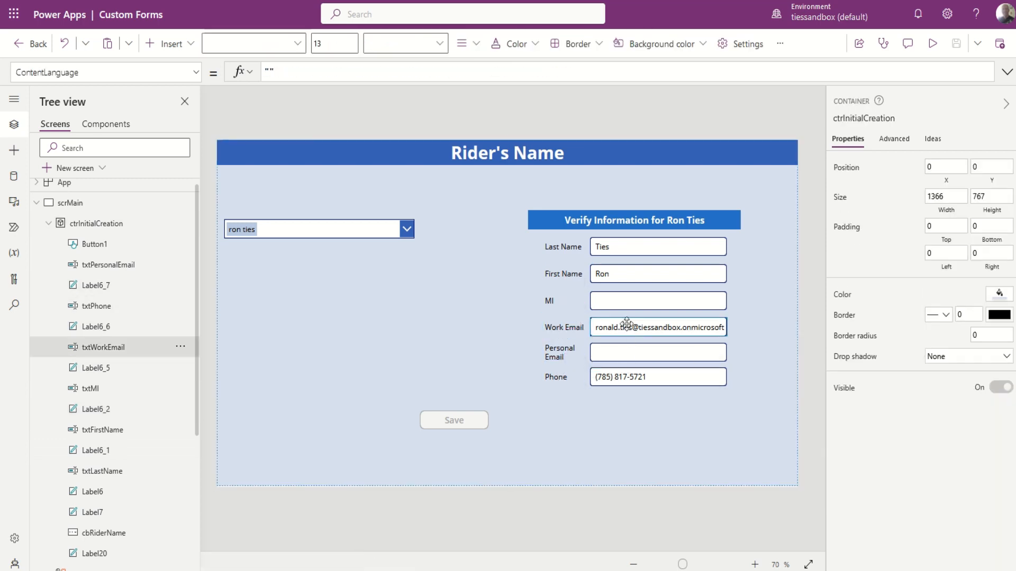
pyautogui.click(627, 325)
pyautogui.click(630, 299)
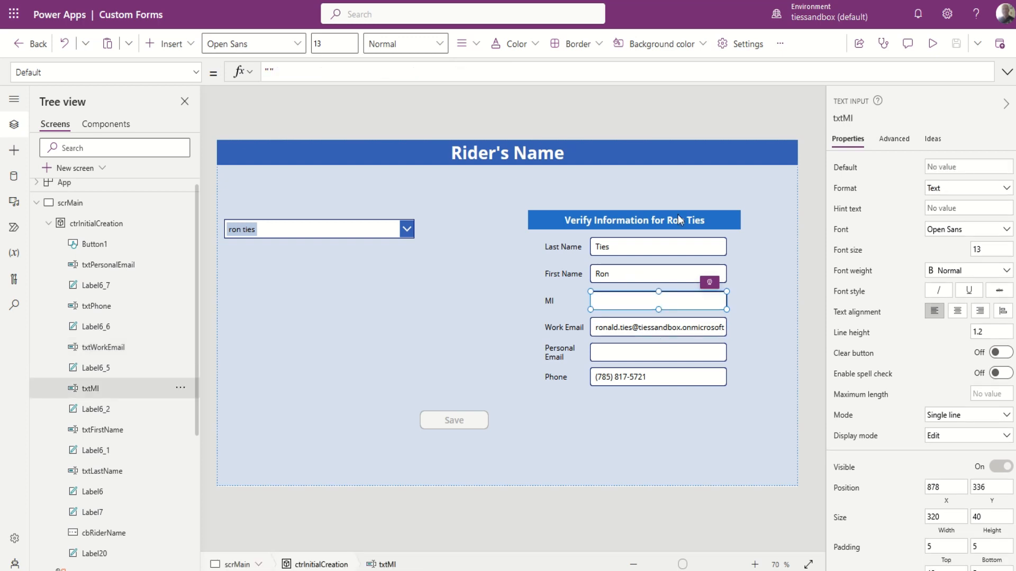
pyautogui.click(677, 217)
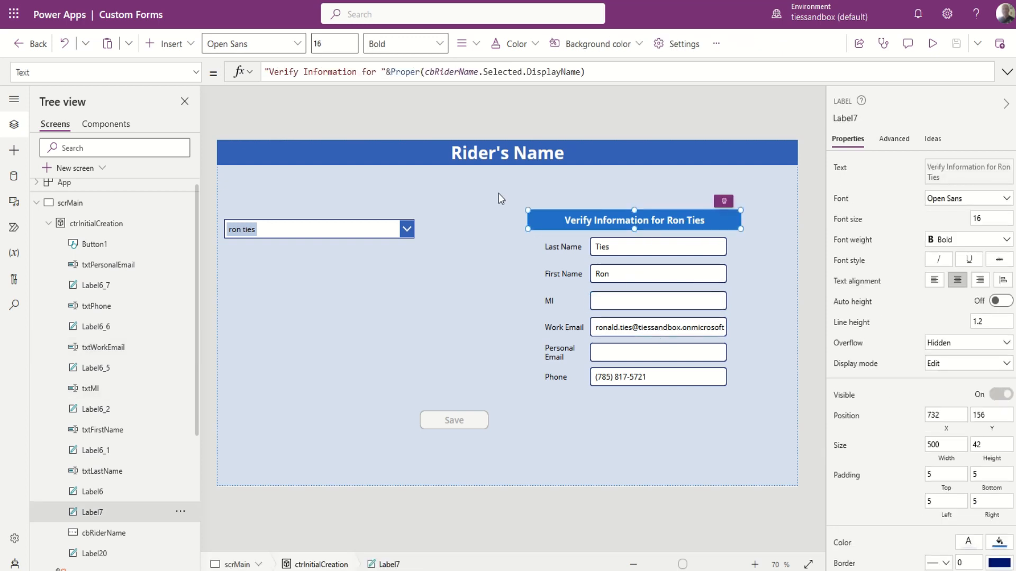
pyautogui.moveTo(508, 191); pyautogui.dragTo(776, 428)
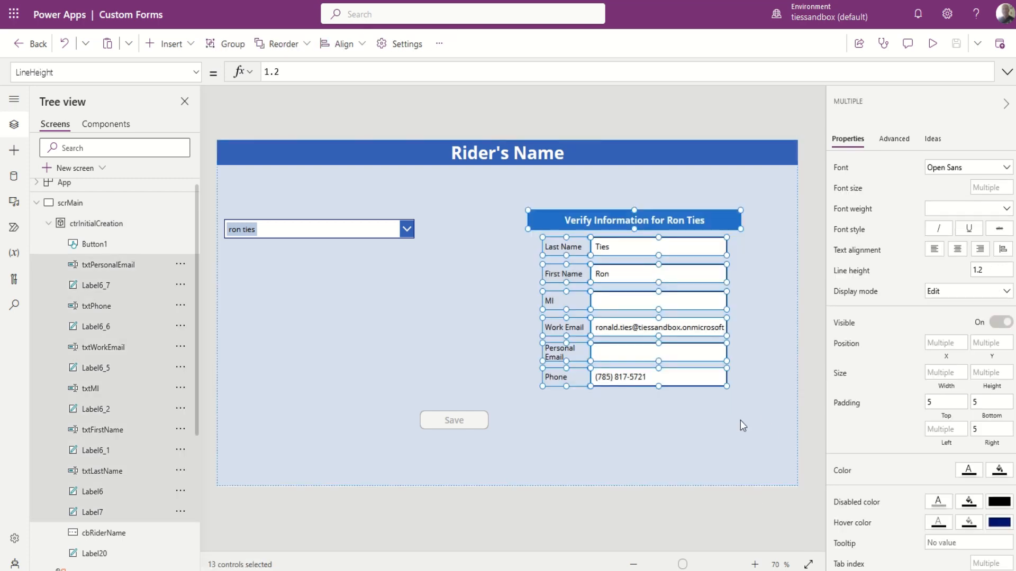
pyautogui.click(196, 72)
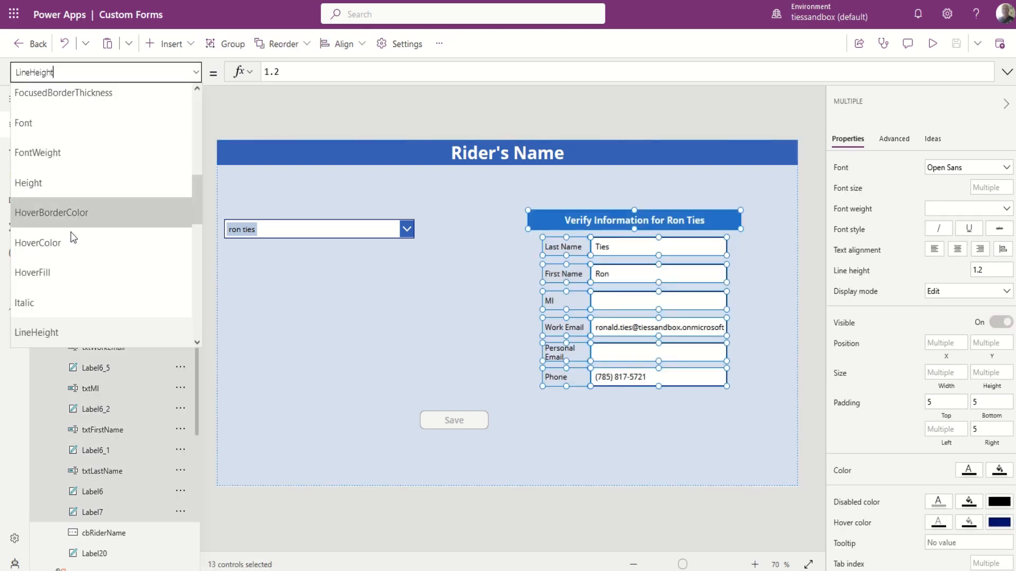
pyautogui.scroll(-5, 53, 302)
pyautogui.click(50, 248)
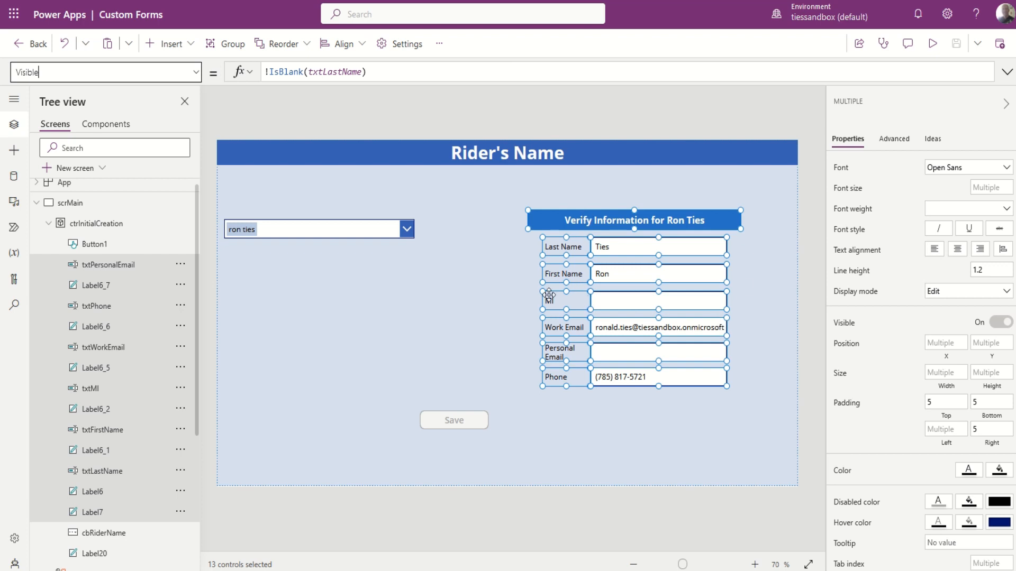
pyautogui.click(459, 325)
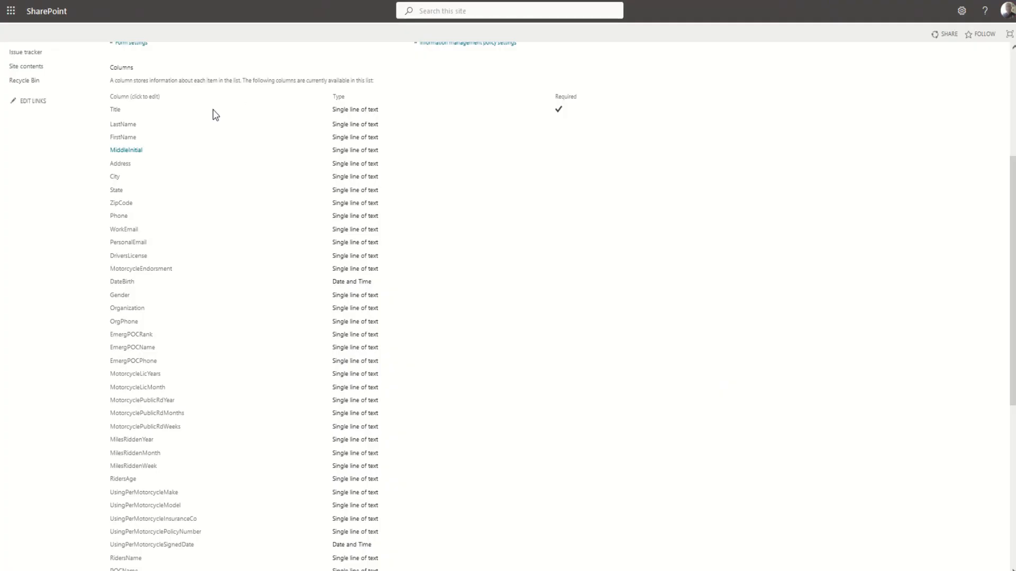
# Open the SafetyMotorcycleFormData list and scroll across the columns of its four rider records.
pyautogui.scroll(4, 213, 113)
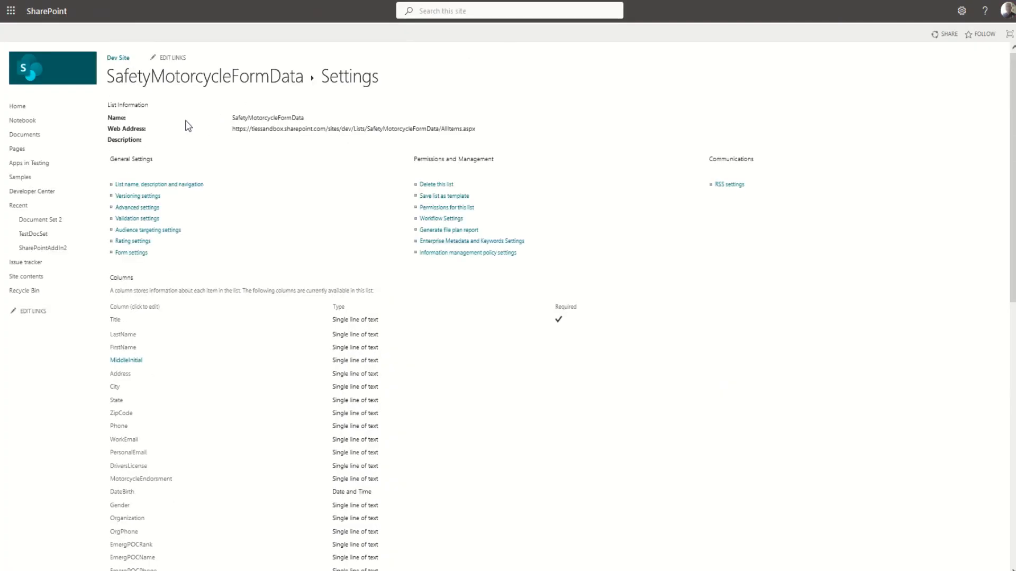
pyautogui.click(174, 79)
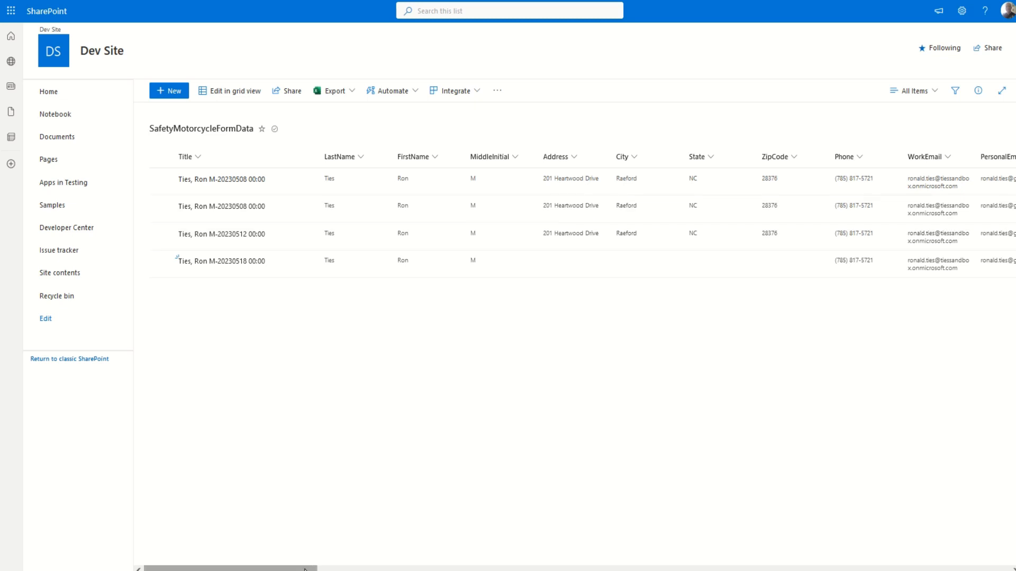
pyautogui.moveTo(308, 569); pyautogui.dragTo(113, 493)
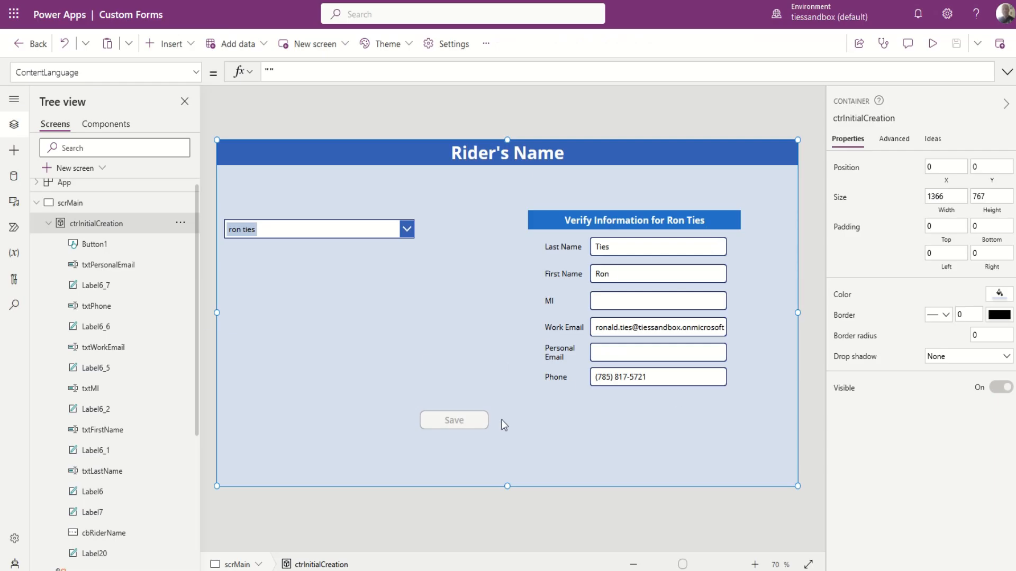
# Select Button1 and show its DisplayMode property formula.
pyautogui.click(455, 420)
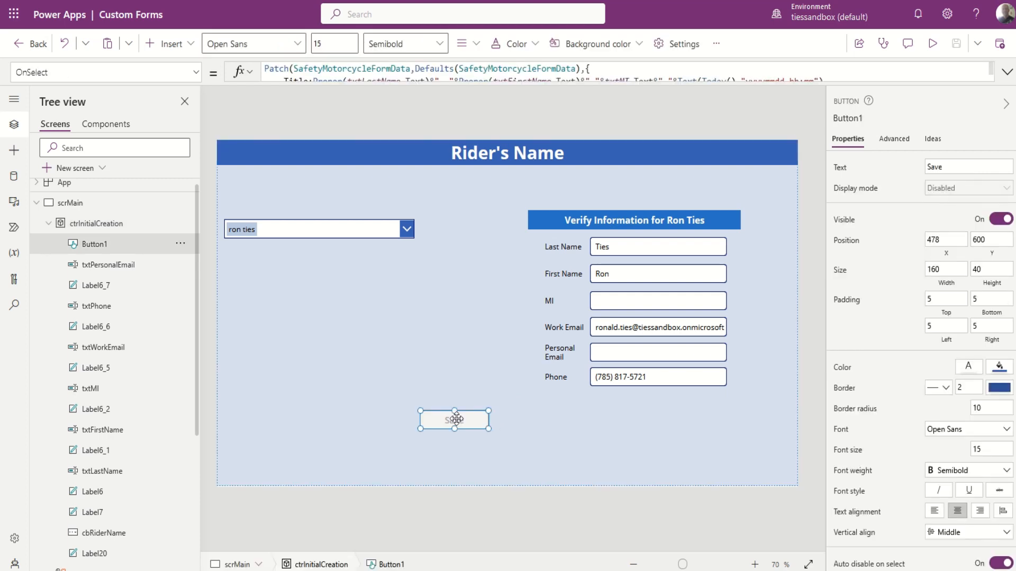
pyautogui.click(195, 73)
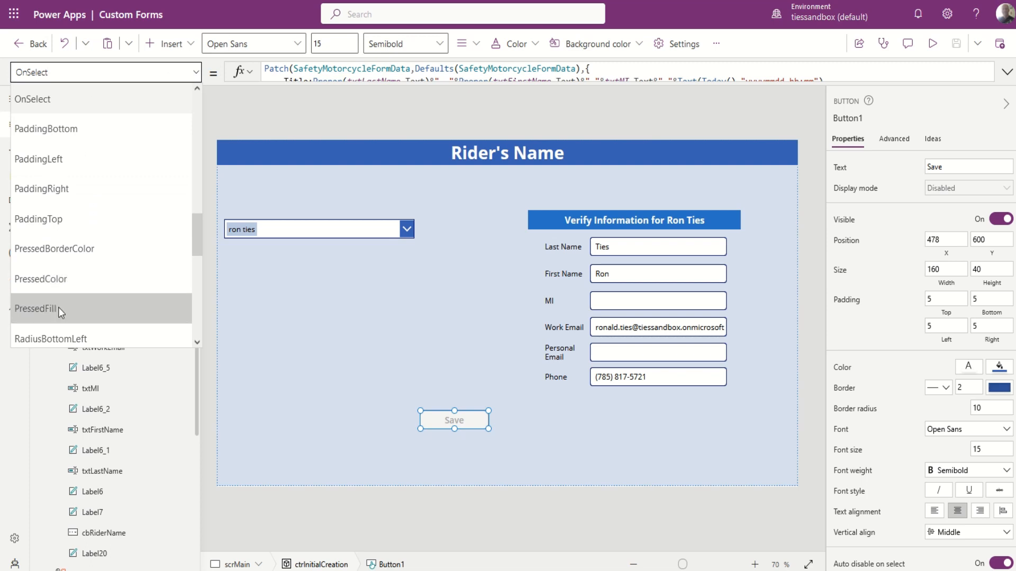
pyautogui.scroll(-2, 62, 265)
pyautogui.scroll(-3, 63, 268)
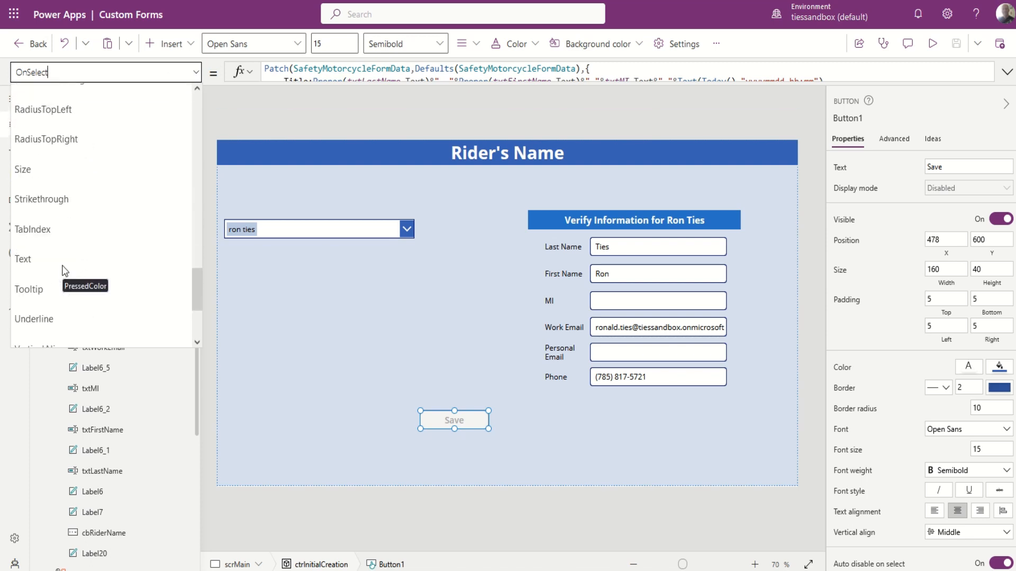
pyautogui.scroll(10, 63, 271)
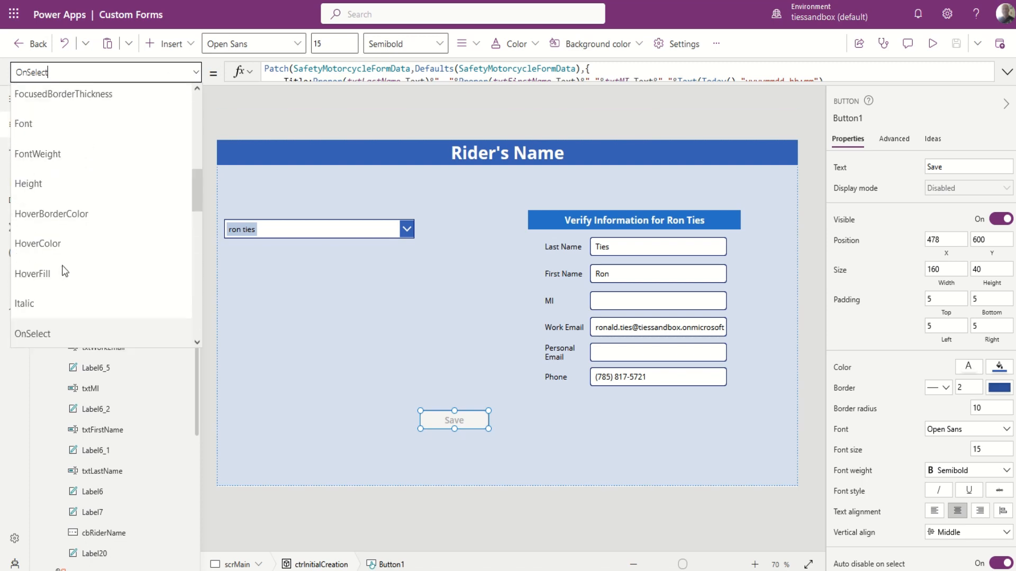
pyautogui.scroll(-3, 63, 271)
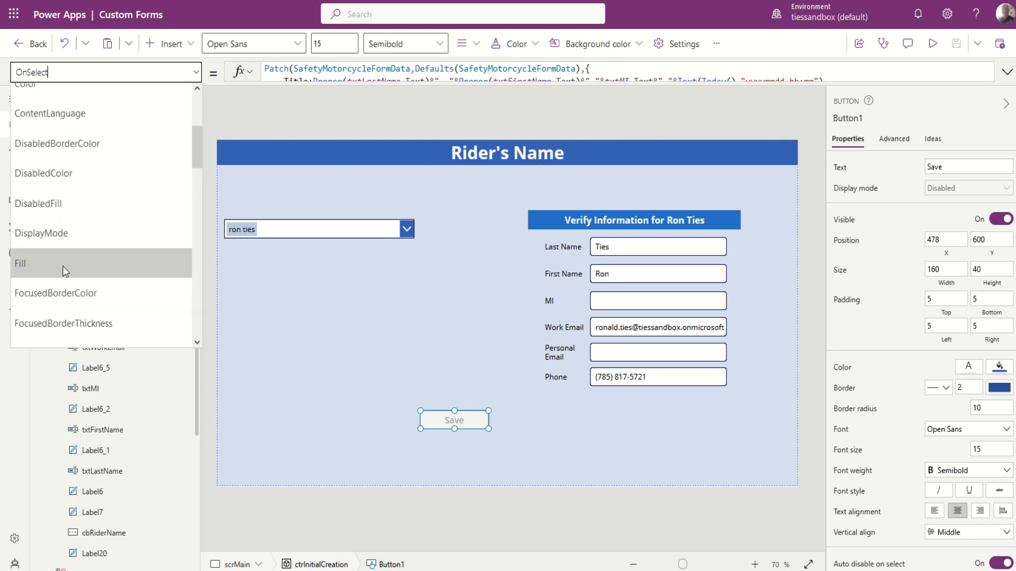
pyautogui.click(52, 226)
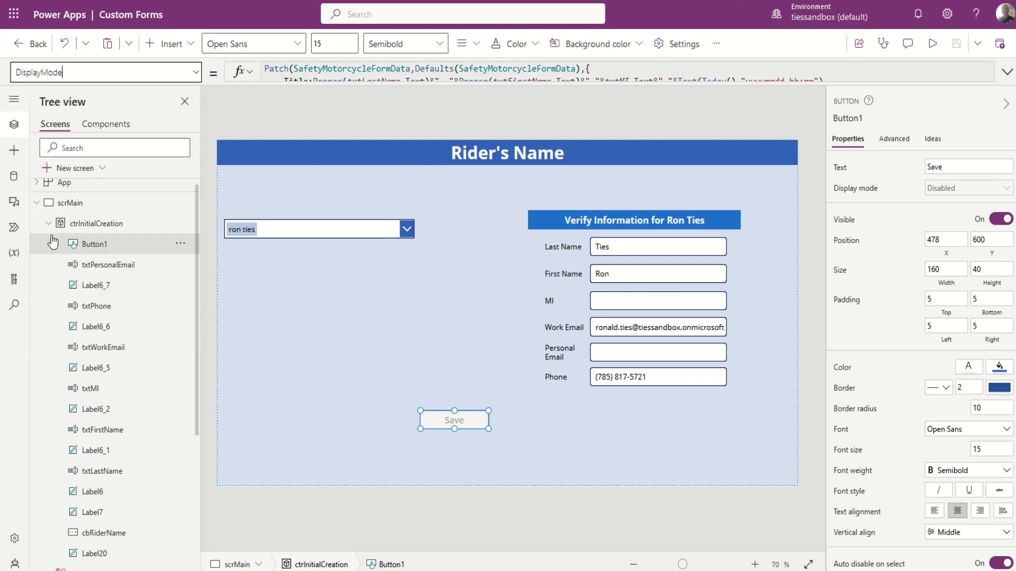
# Expand the formula bar to read the If(IsBlank…) check on the six fields, then collapse it.
pyautogui.click(1007, 71)
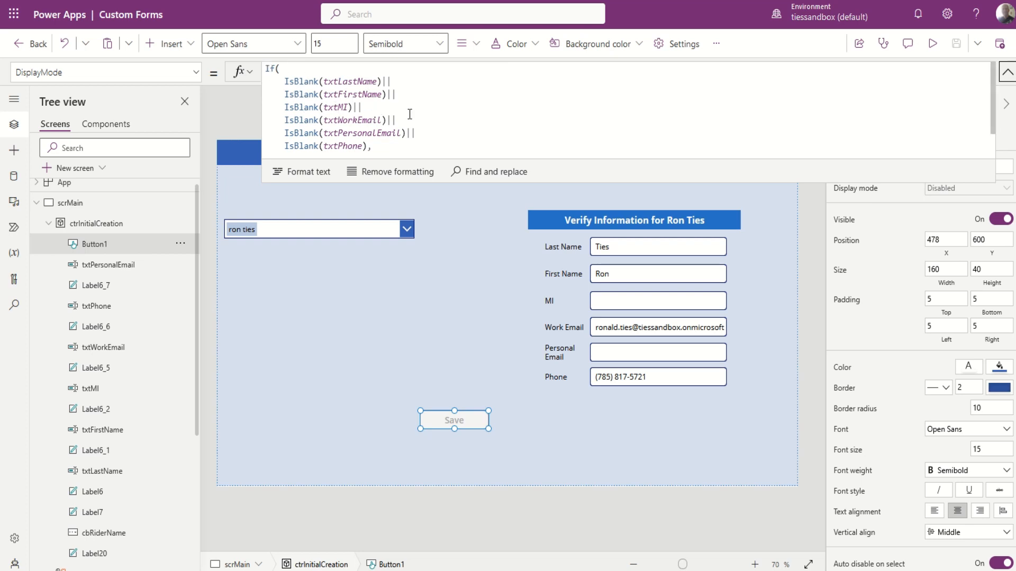
pyautogui.click(381, 81)
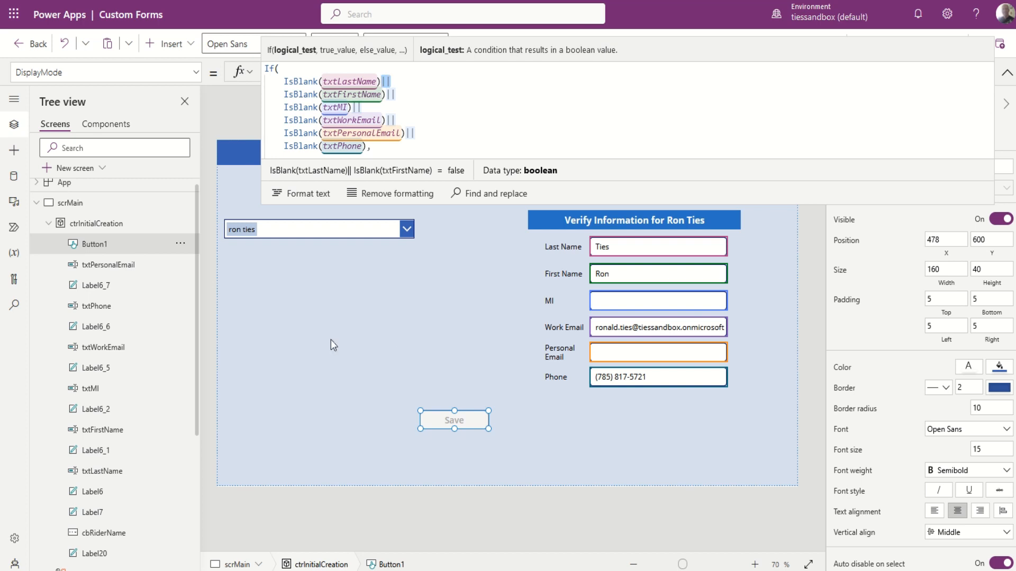
pyautogui.scroll(-2, 451, 126)
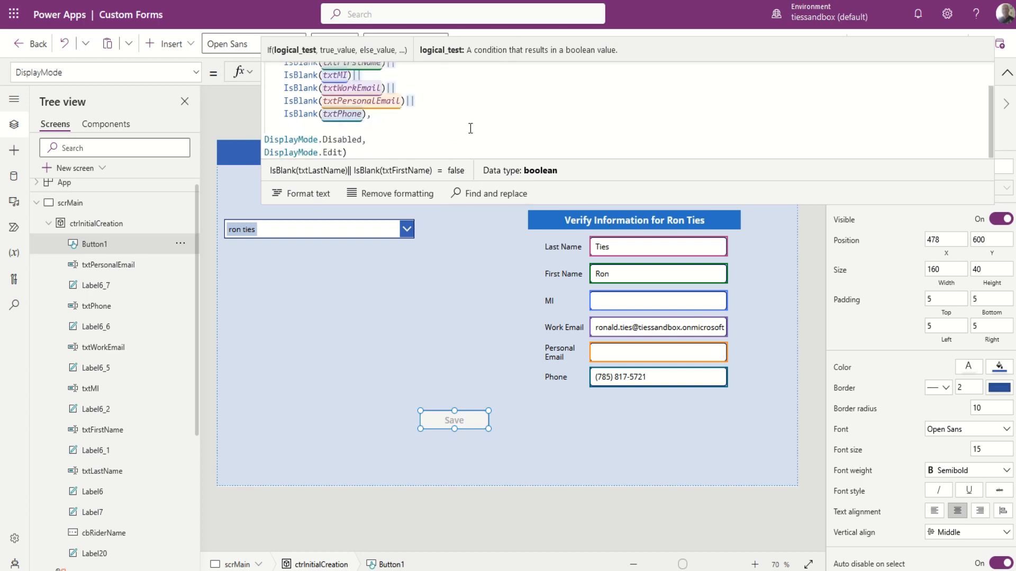
pyautogui.scroll(2, 470, 128)
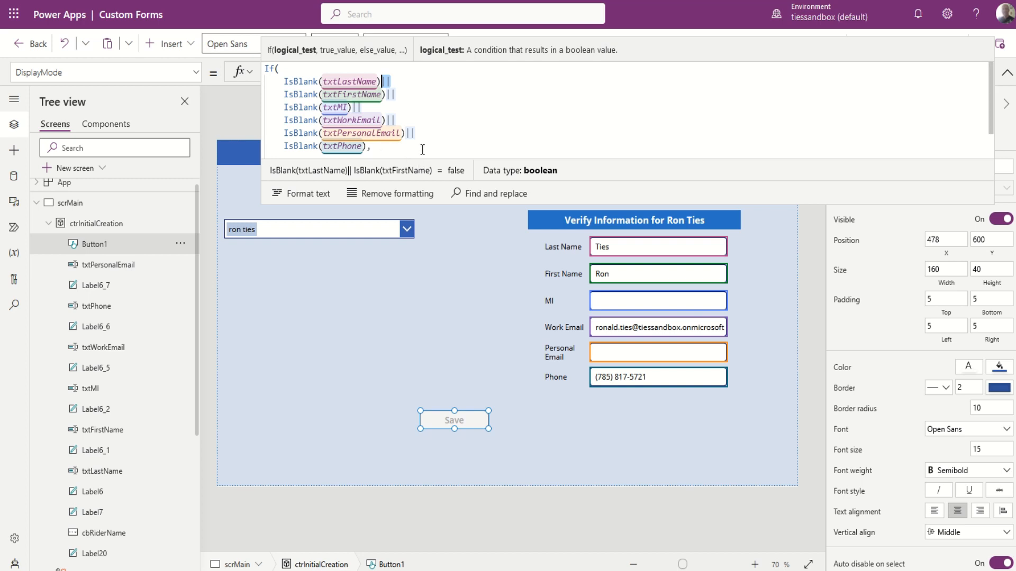
pyautogui.scroll(-1, 527, 116)
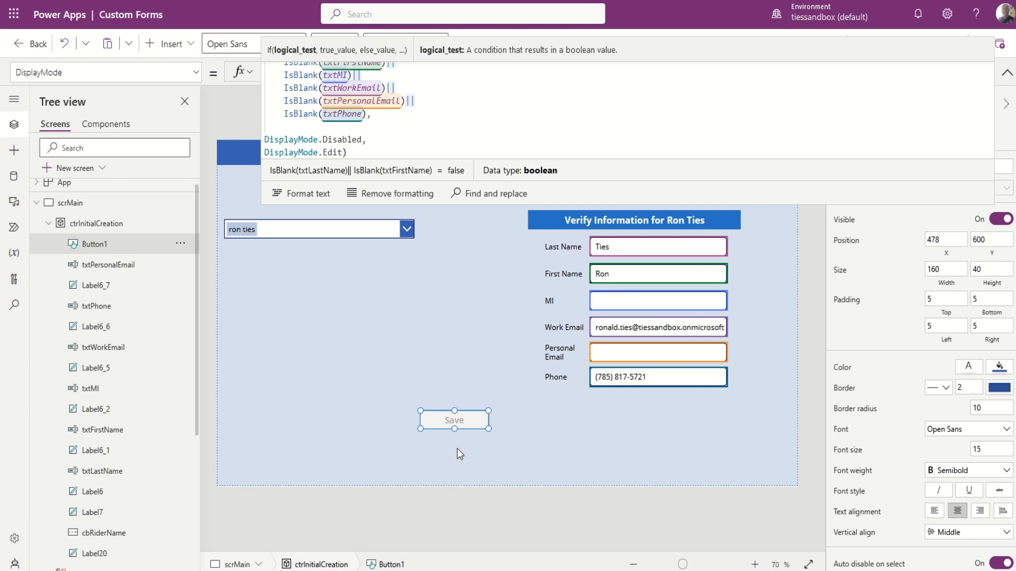
pyautogui.click(1006, 74)
# Enter 'm' in both the MI and Personal Email inputs to enable Save.
pyautogui.click(676, 301)
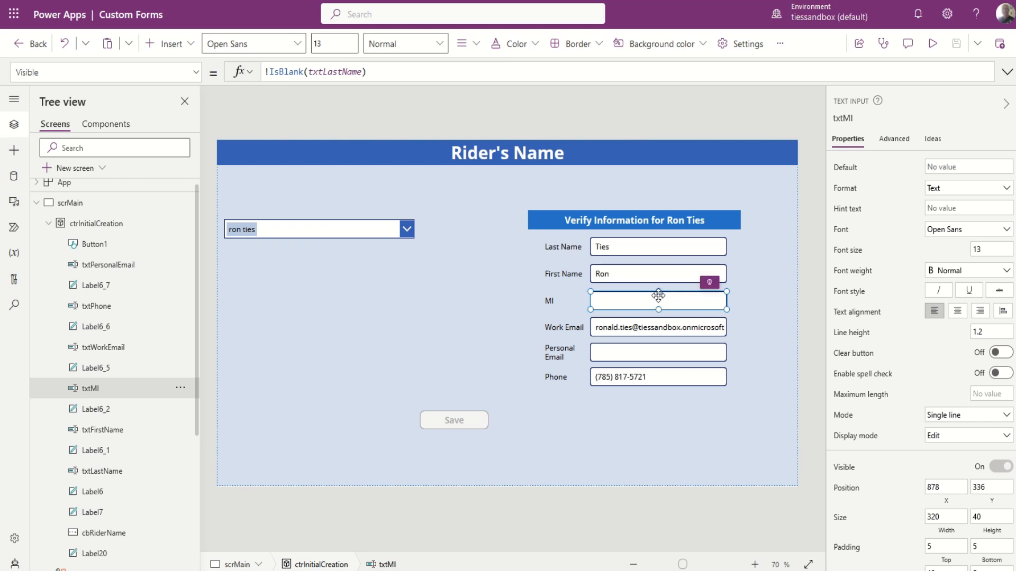
pyautogui.doubleClick(660, 299)
pyautogui.write('m')
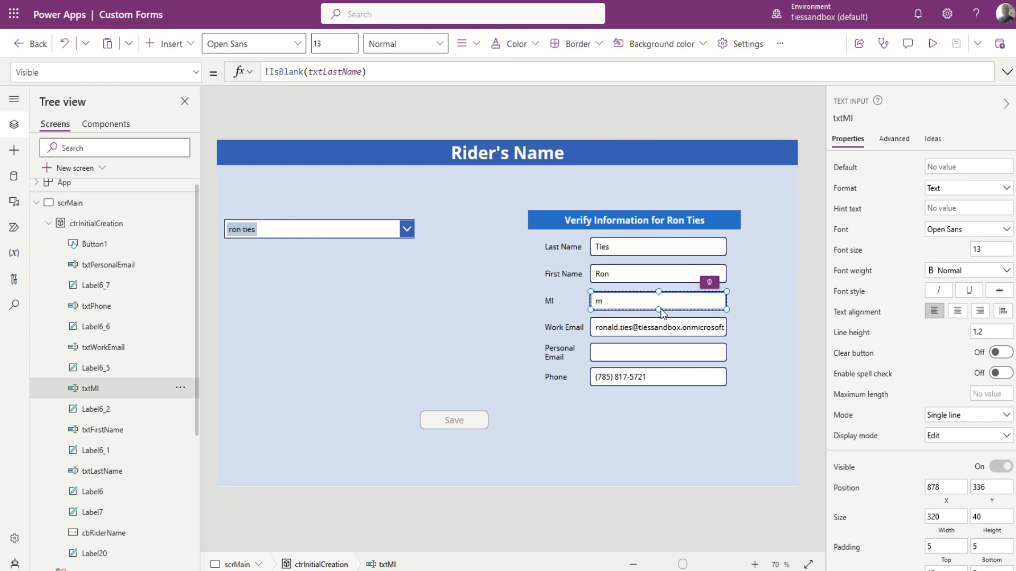
pyautogui.click(636, 353)
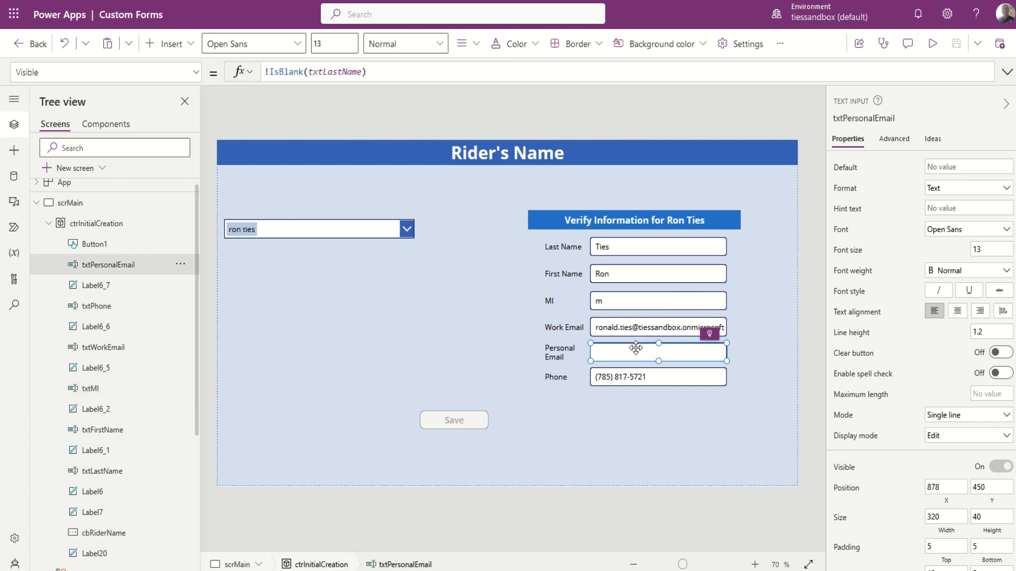
pyautogui.write('m')
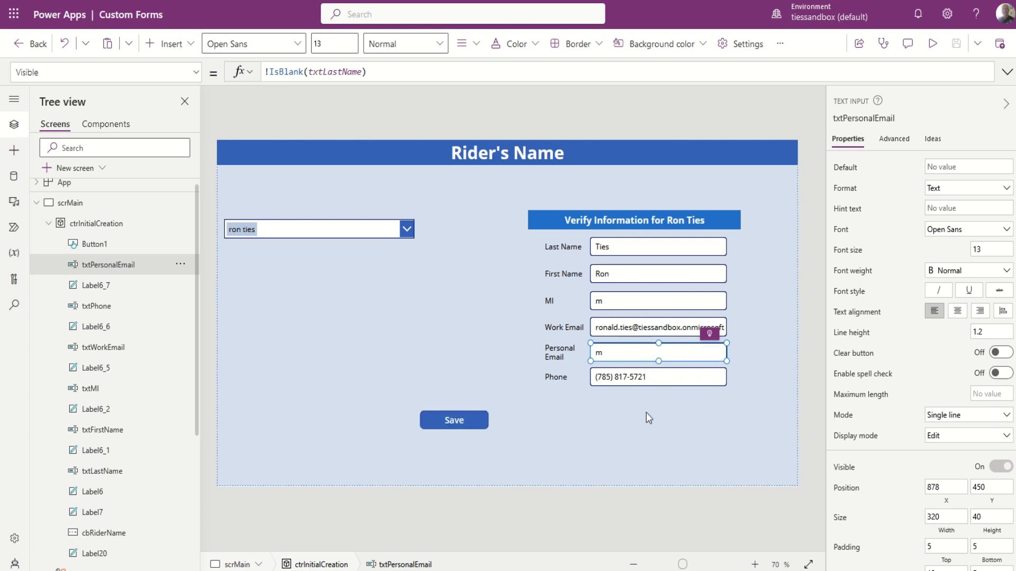
# Select Button1 and show its OnSelect Patch formula.
pyautogui.click(456, 422)
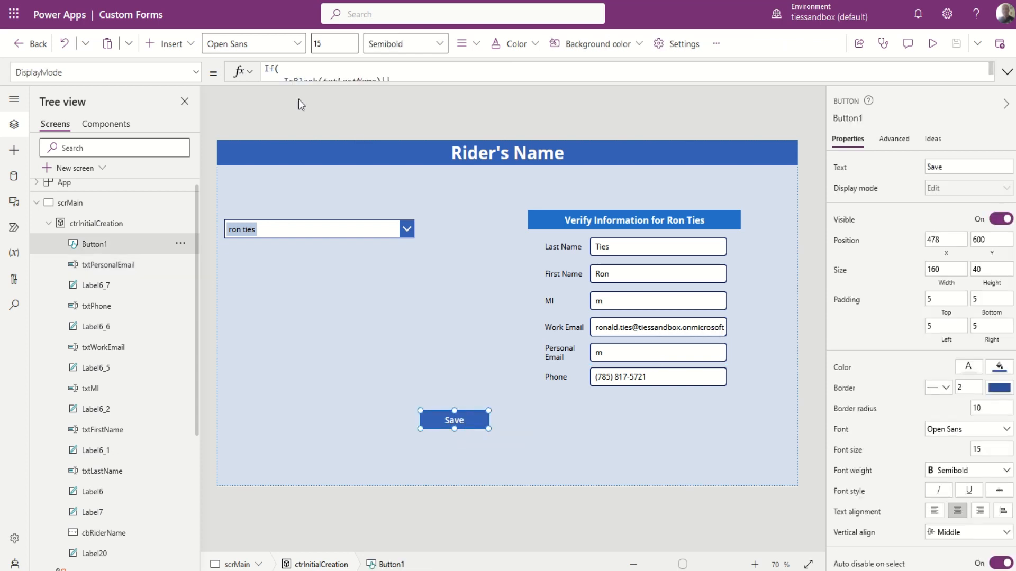
pyautogui.click(196, 72)
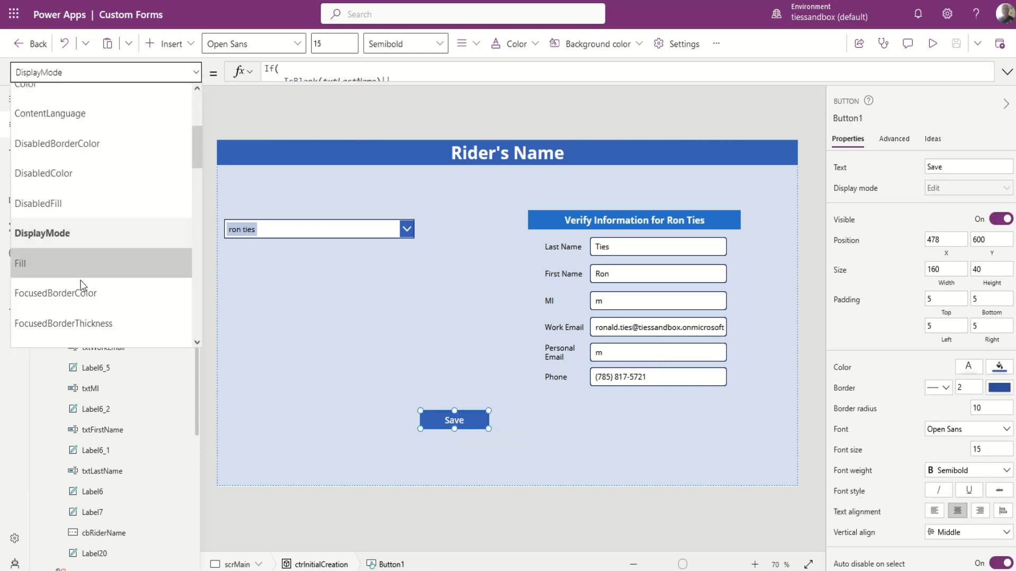
pyautogui.scroll(-5, 80, 286)
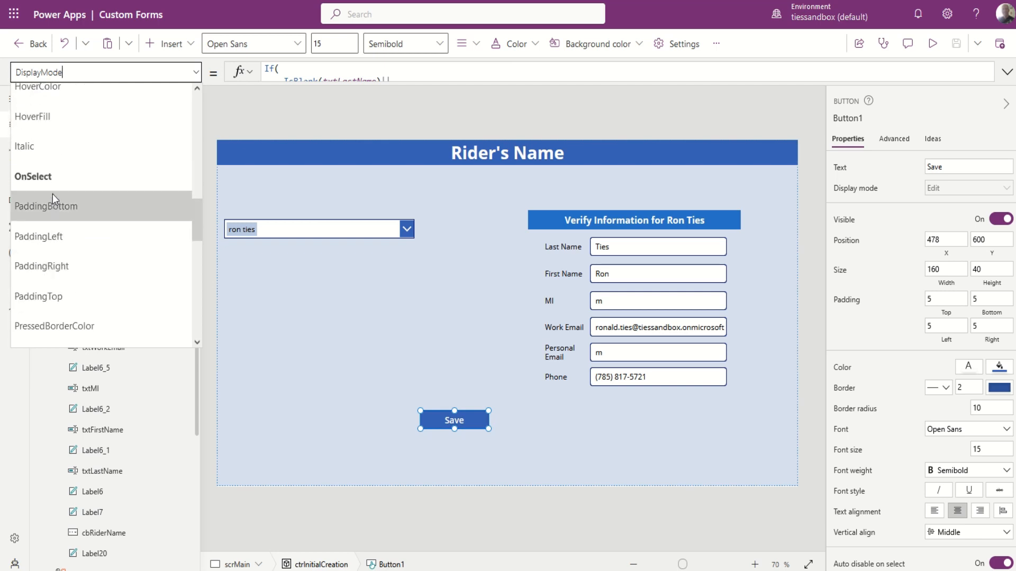
pyautogui.click(52, 179)
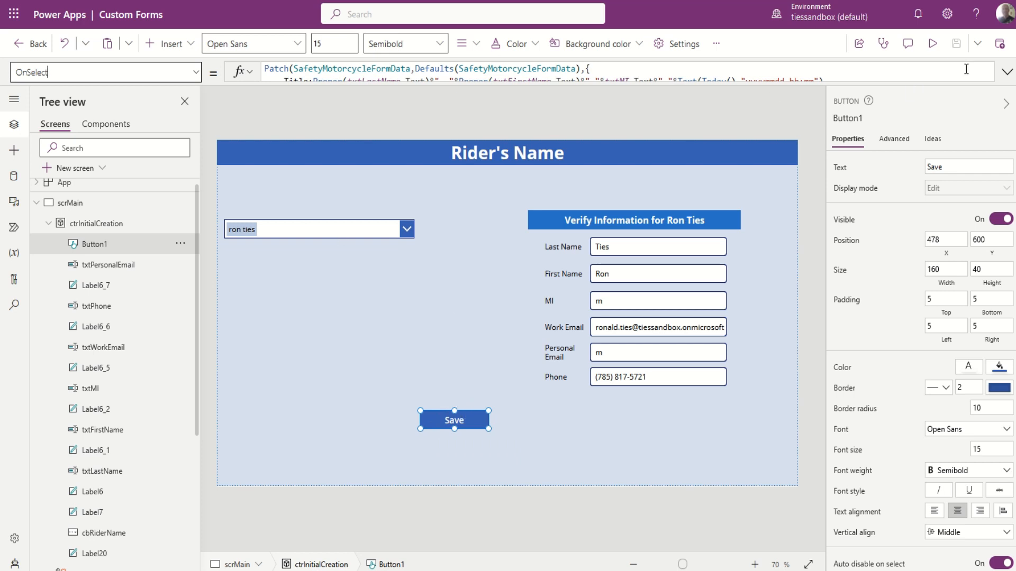
# Enlarge the formula bar to read the full Patch, Refresh and Set OnSelect formula.
pyautogui.click(1005, 74)
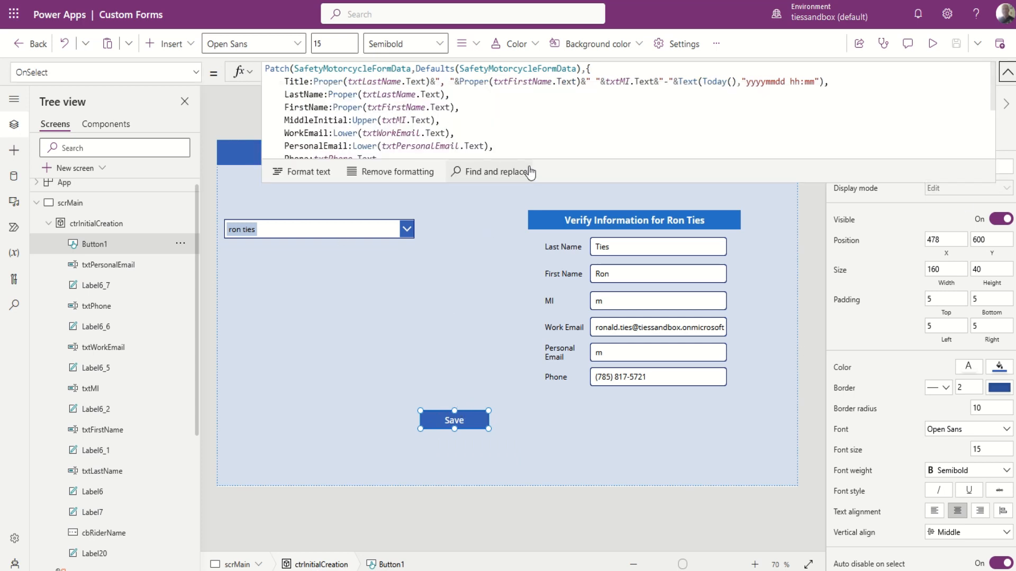
pyautogui.moveTo(531, 180); pyautogui.dragTo(537, 344)
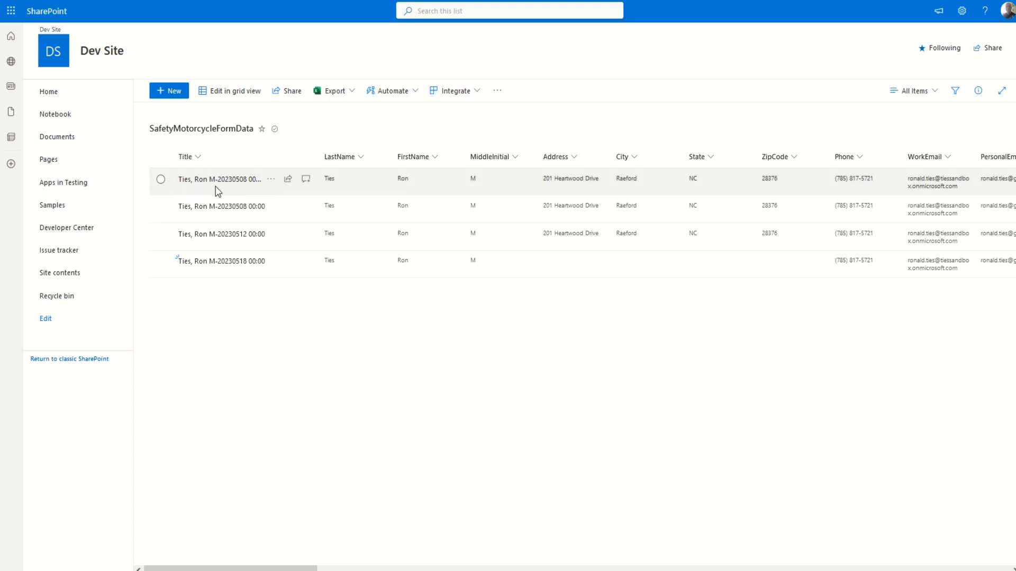
# Widen the SharePoint list's Title column so full entry titles show, then return to Power Apps.
pyautogui.moveTo(317, 156); pyautogui.dragTo(430, 162)
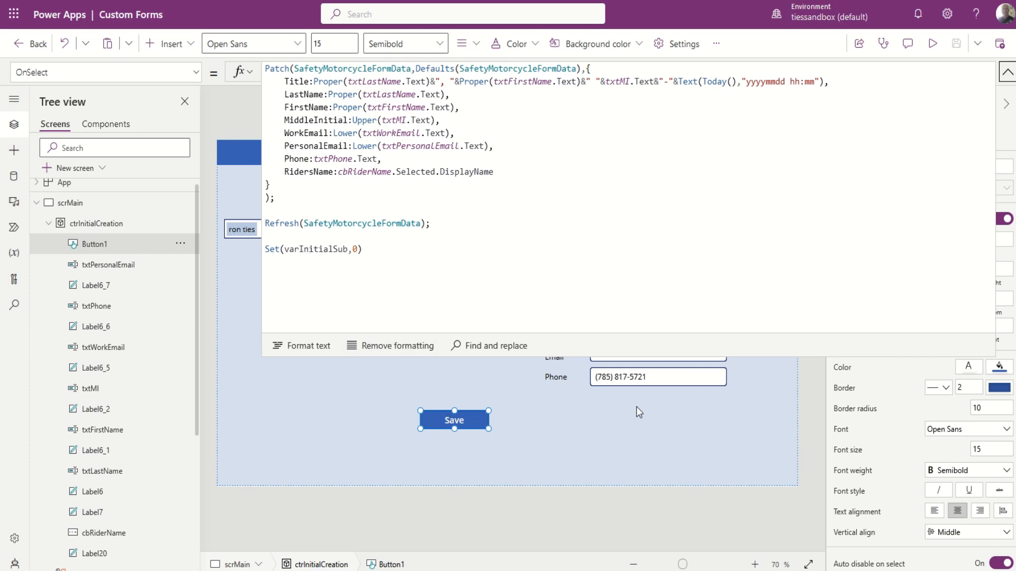
pyautogui.click(1007, 73)
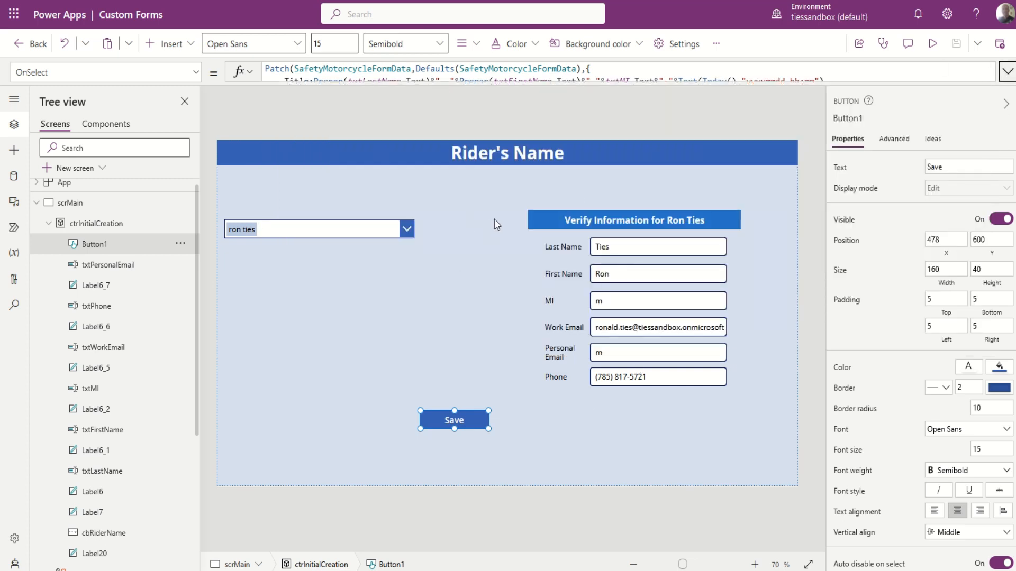
pyautogui.click(48, 223)
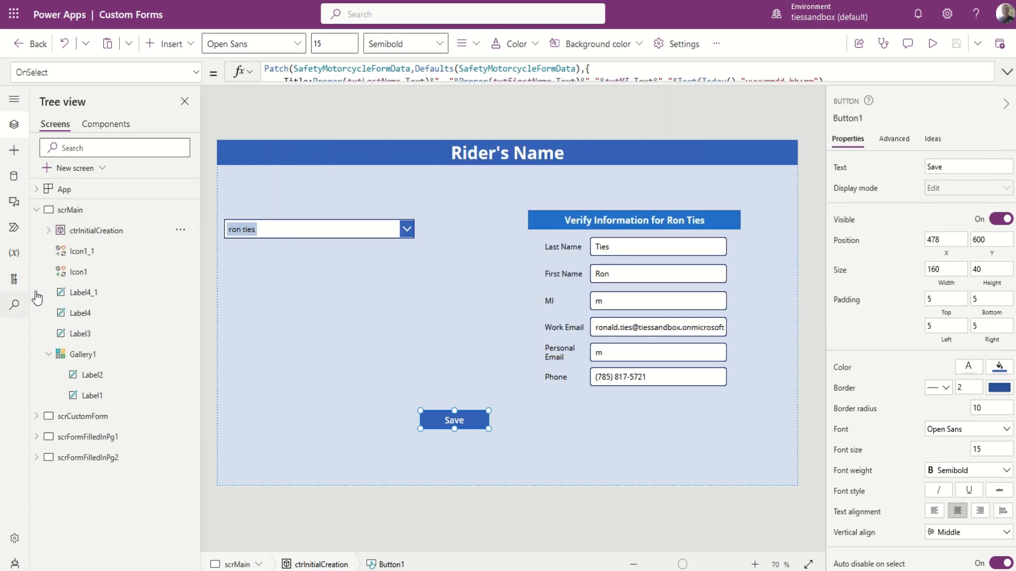
pyautogui.click(36, 210)
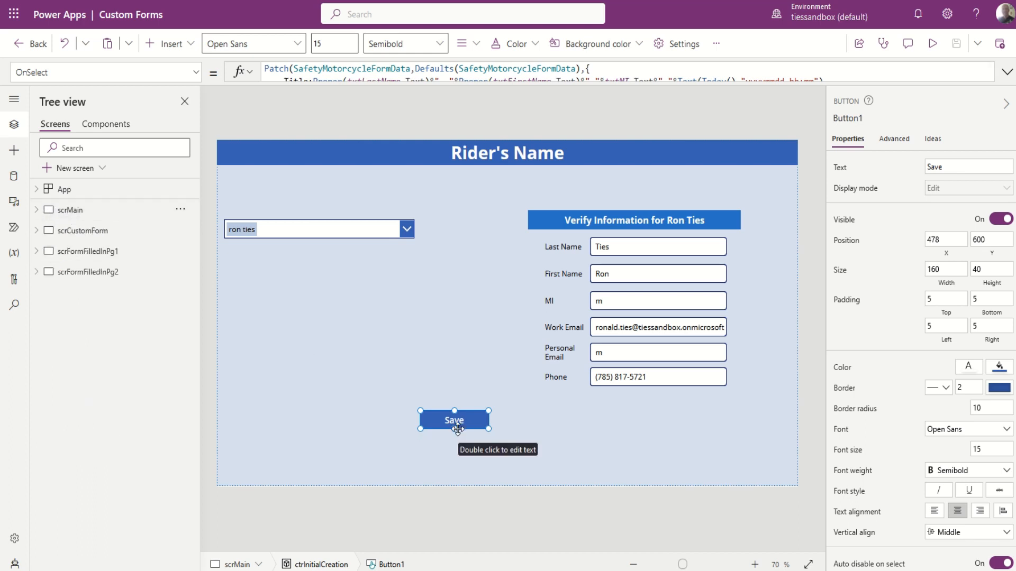
pyautogui.press('alt')
pyautogui.keyDown('alt'); pyautogui.click(455, 420); pyautogui.keyUp('alt')
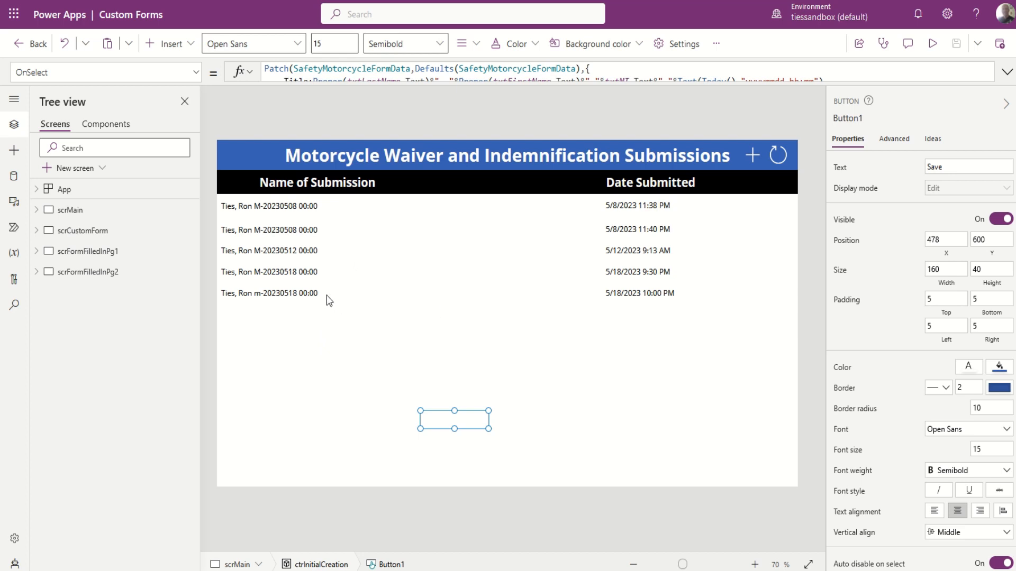
# Open the third submission's filled form and inspect the Endorsement and Organization dropdowns' Items.
pyautogui.keyDown('alt'); pyautogui.click(329, 249); pyautogui.keyUp('alt')
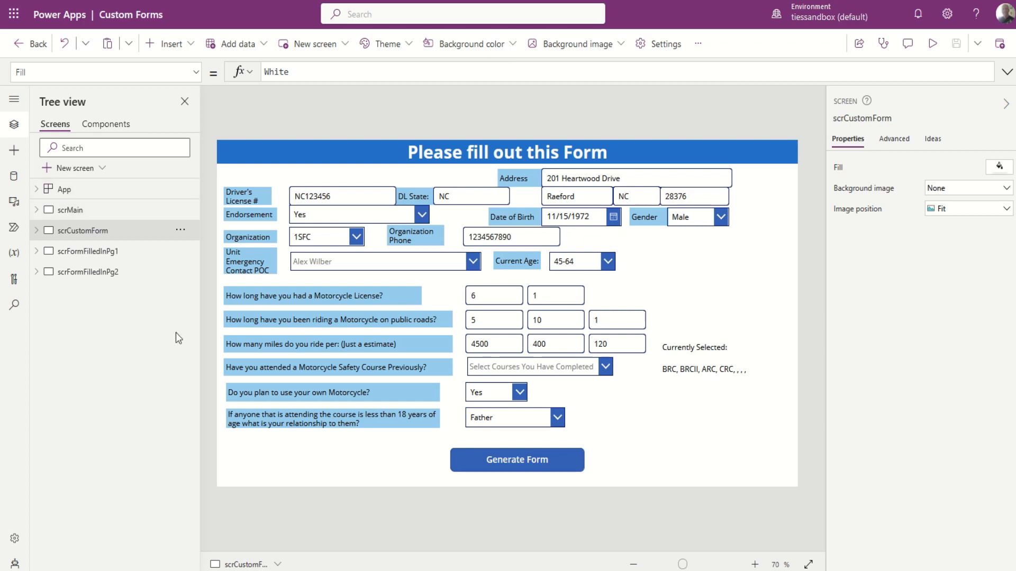
pyautogui.click(327, 217)
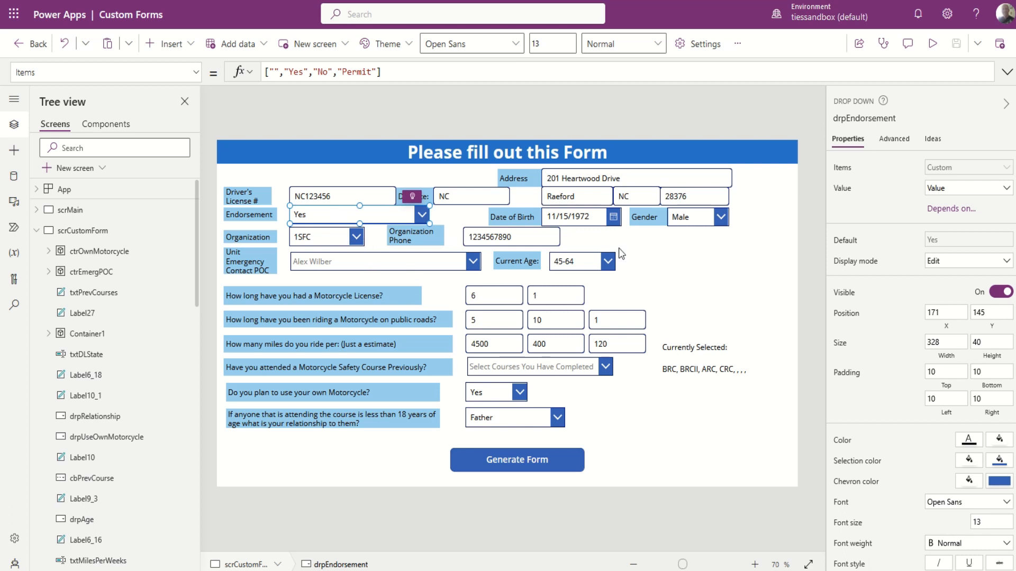
pyautogui.click(355, 239)
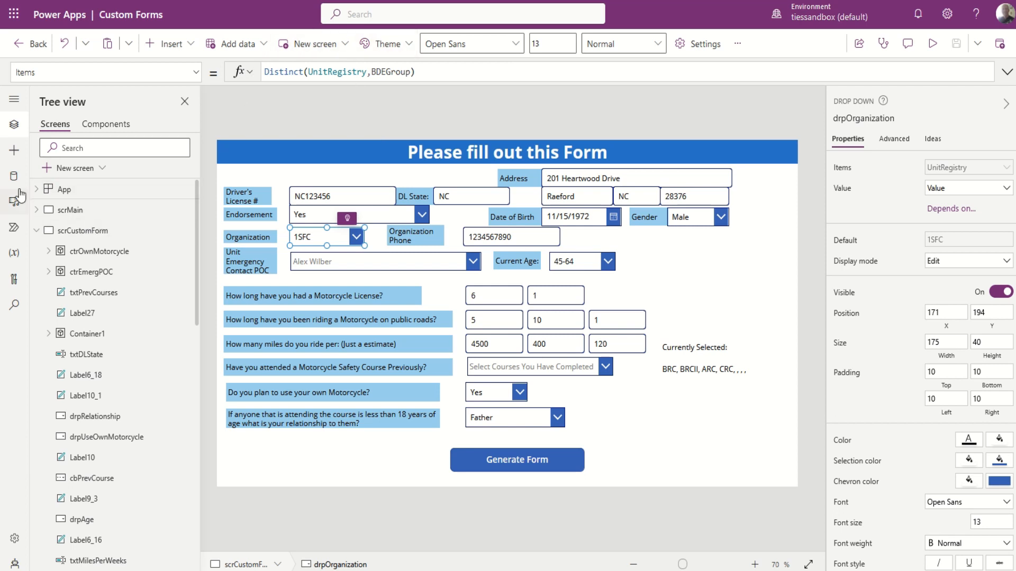
# Show the app's data sources, then preview and close the Organization dropdown's unit list.
pyautogui.click(14, 176)
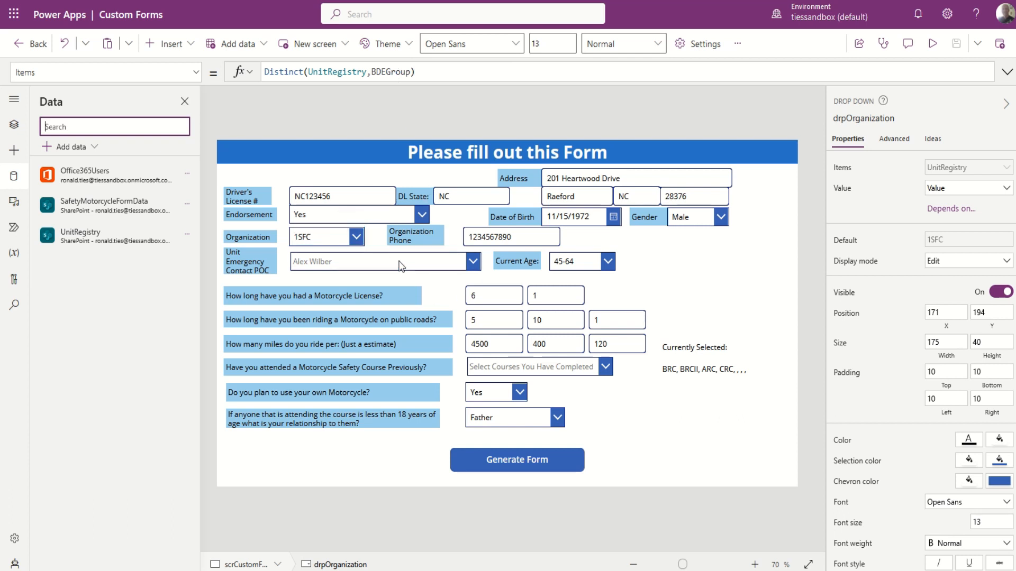
pyautogui.keyDown('alt'); pyautogui.click(331, 242); pyautogui.keyUp('alt')
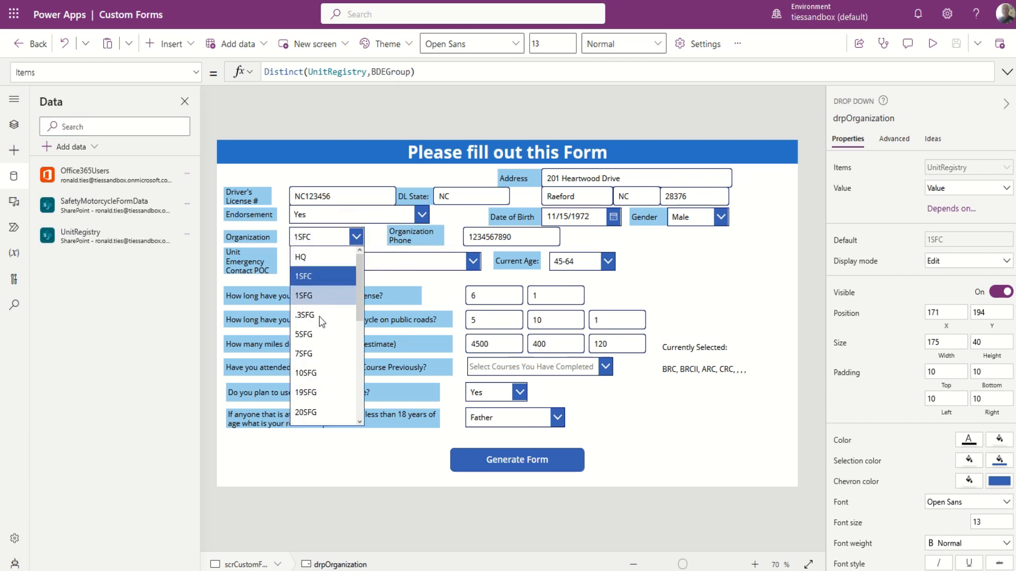
pyautogui.moveTo(359, 311); pyautogui.dragTo(357, 256)
pyautogui.keyDown('alt'); pyautogui.click(354, 243); pyautogui.keyUp('alt')
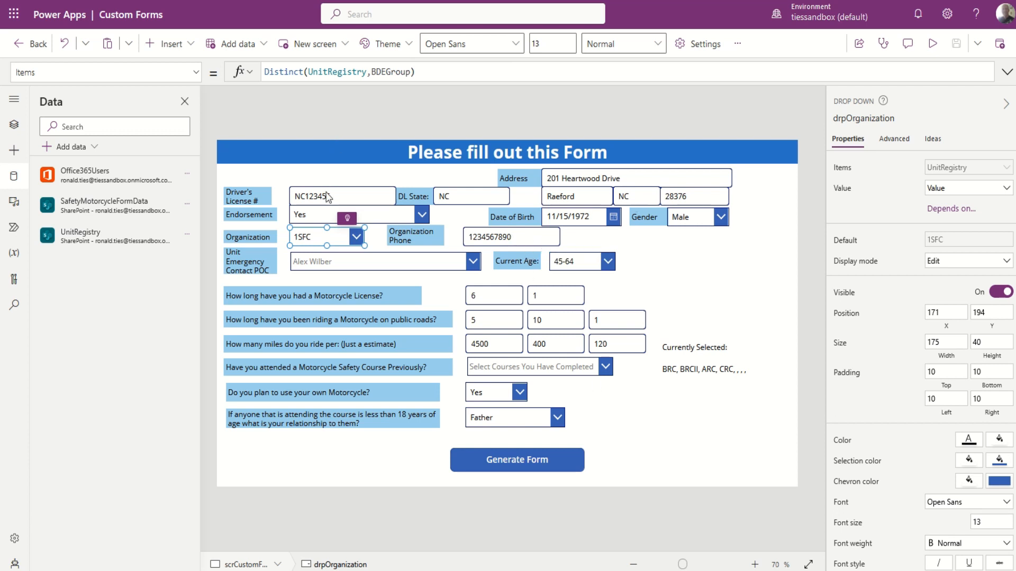
pyautogui.click(701, 44)
pyautogui.scroll(-5, 413, 324)
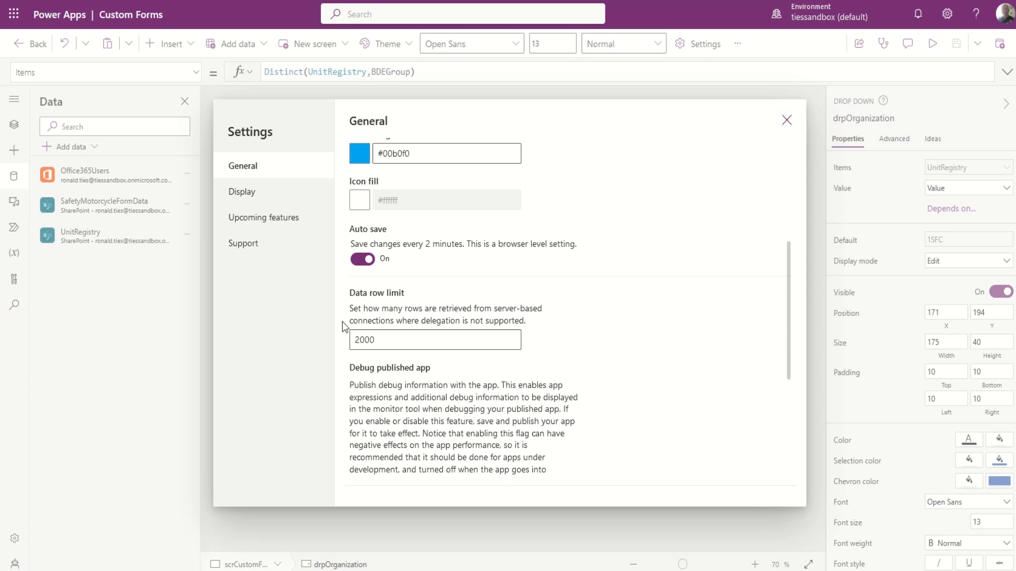
pyautogui.click(787, 120)
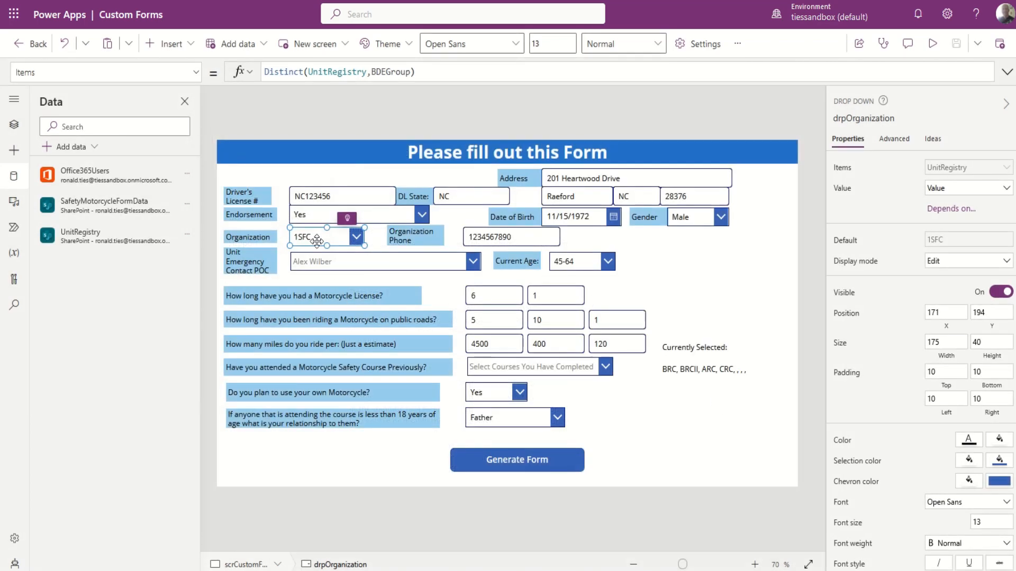
# Preview the Organization dropdown's unit list in play mode, keeping 1SFC selected.
pyautogui.press('alt')
pyautogui.click(357, 238)
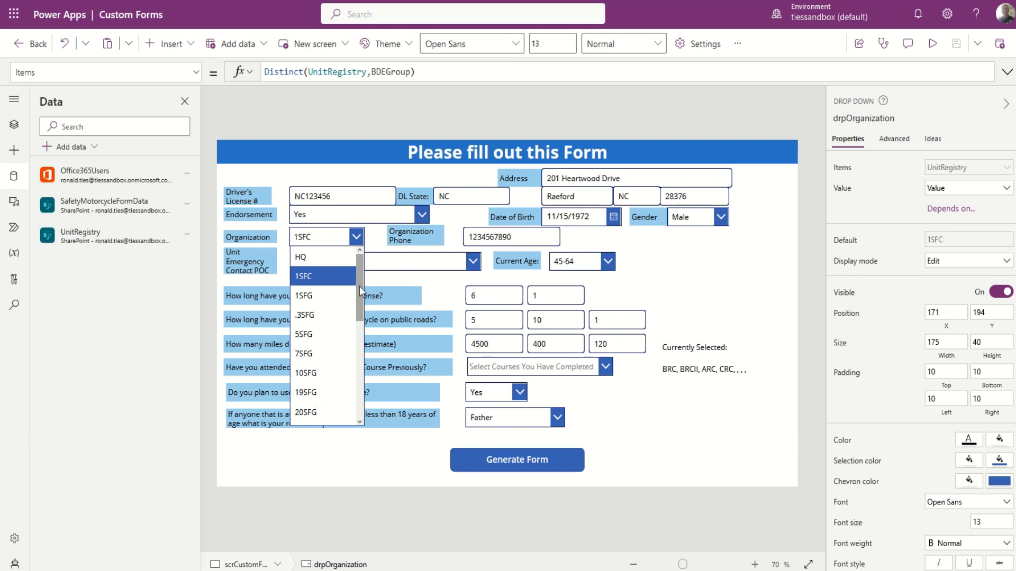
pyautogui.moveTo(360, 287); pyautogui.dragTo(357, 257)
pyautogui.click(357, 235)
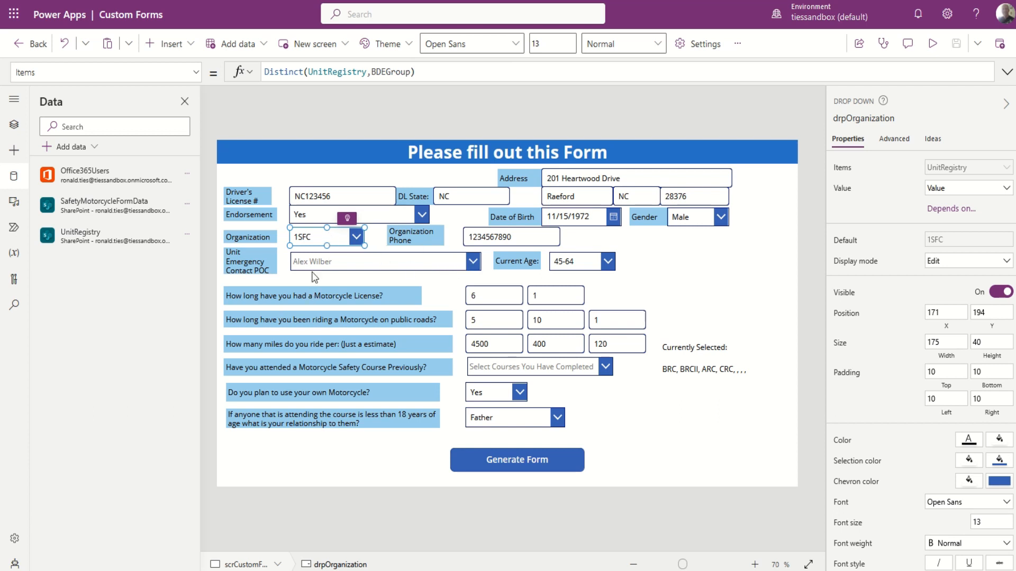
# Select the drpUnitEmergPOC combo box to show its Office365Users search Items formula.
pyautogui.doubleClick(421, 261)
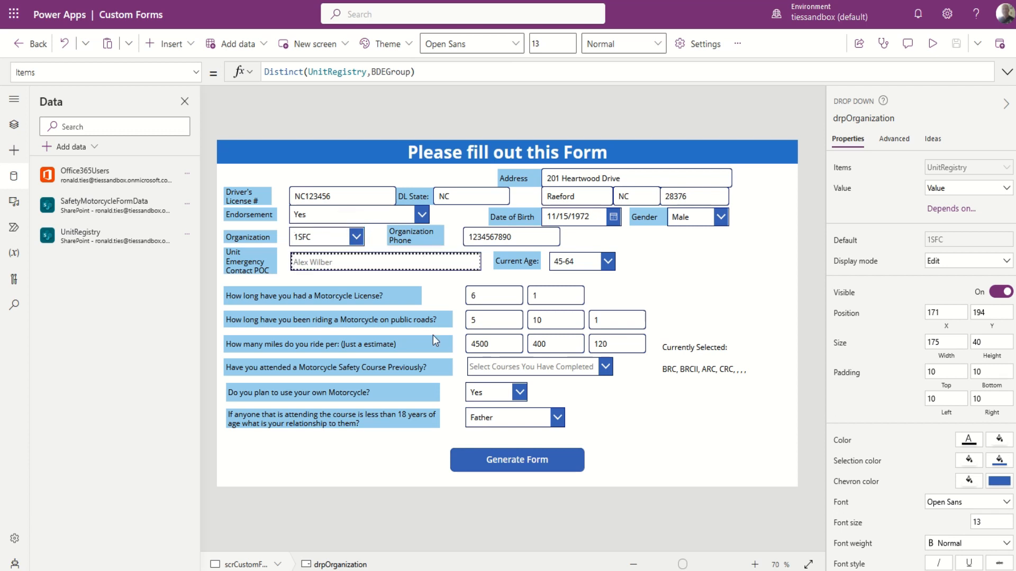
pyautogui.press('Escape')
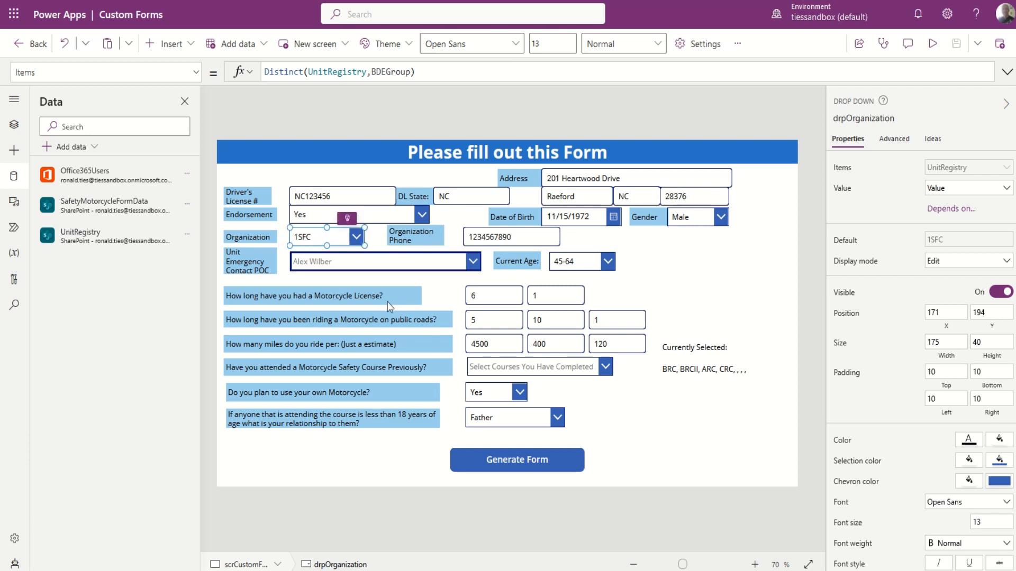
pyautogui.click(384, 259)
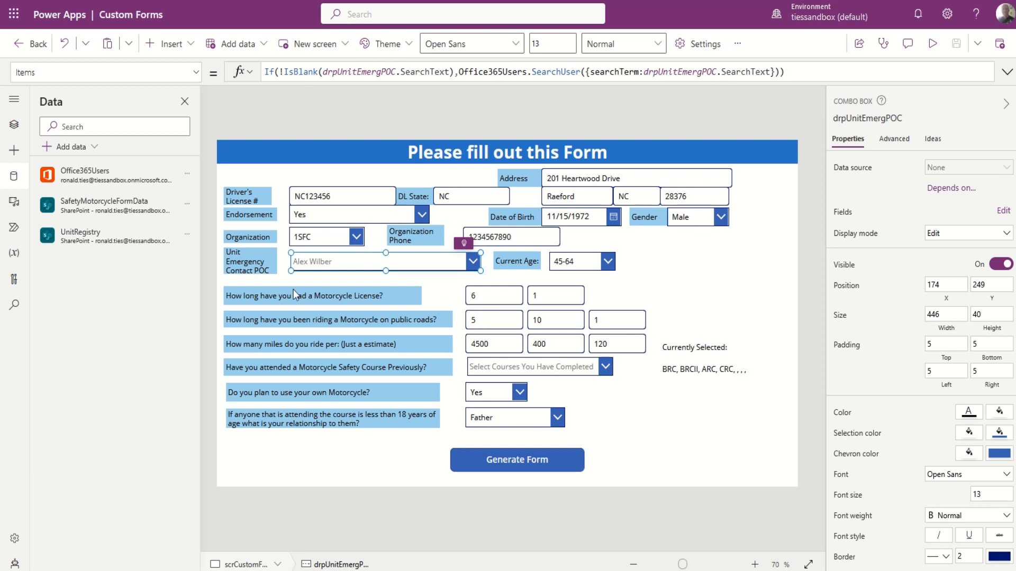
# Display the emergency contact combo box's full OnChange formula.
pyautogui.click(196, 72)
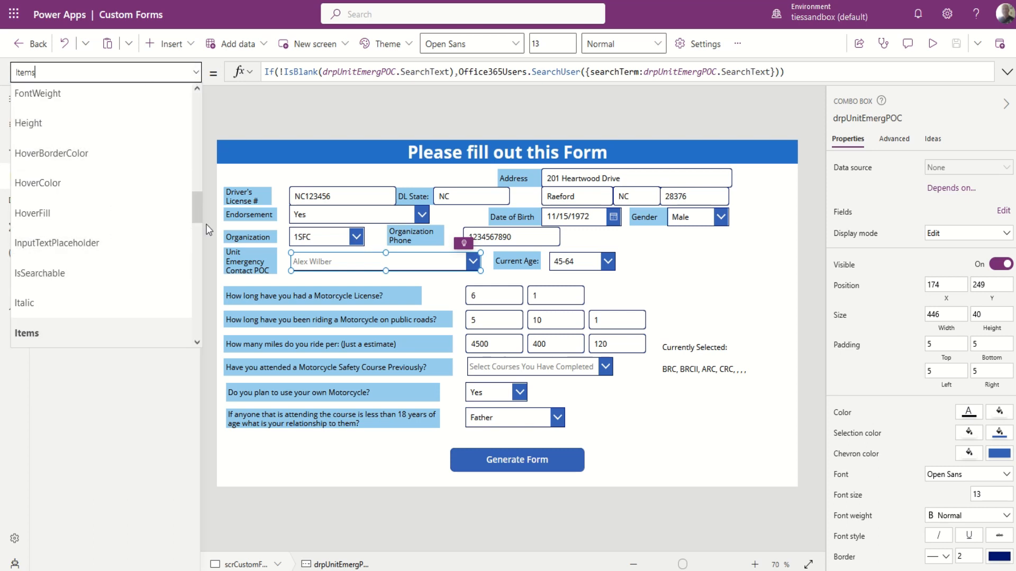
pyautogui.moveTo(200, 211); pyautogui.dragTo(186, 237)
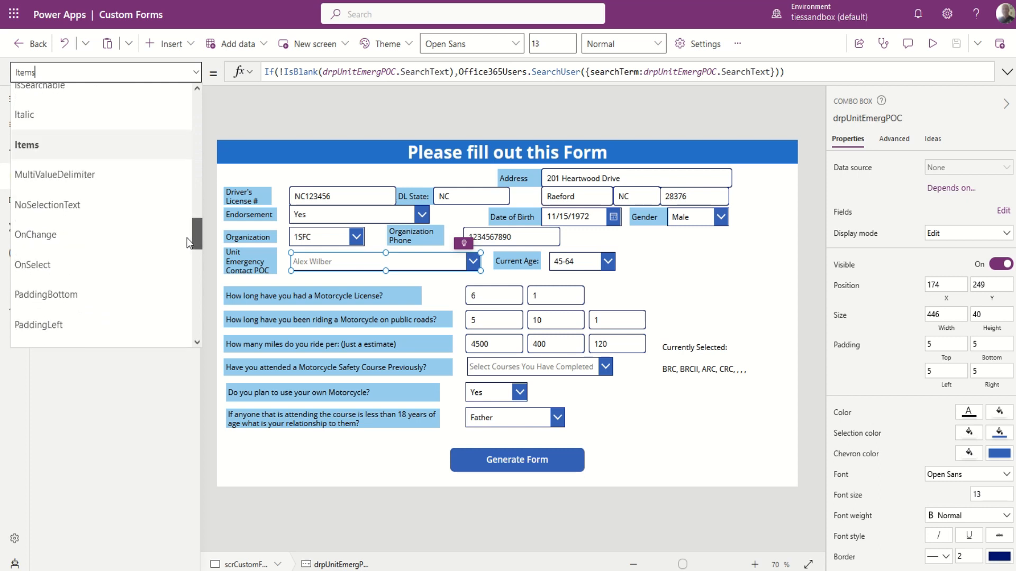
pyautogui.click(45, 248)
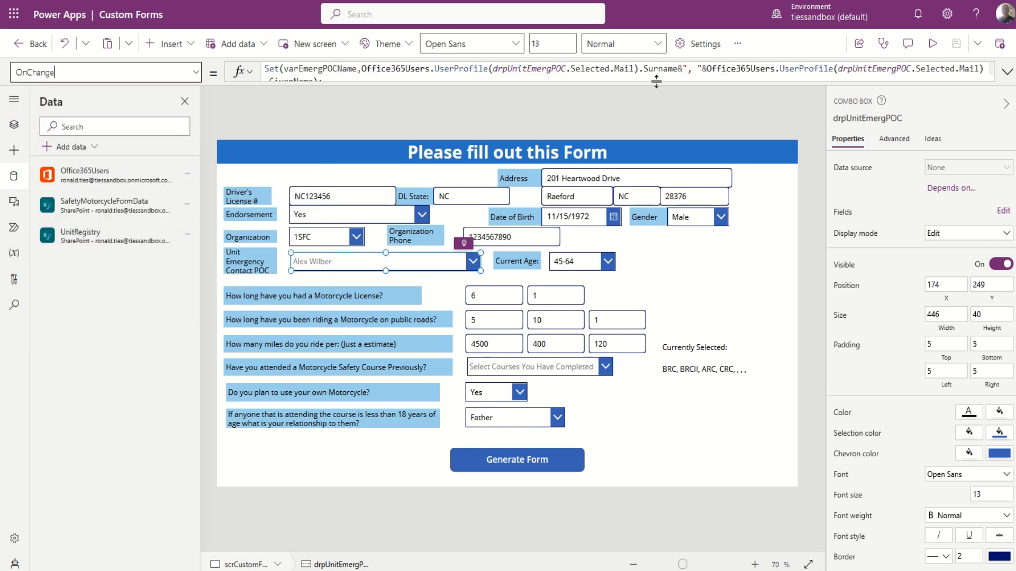
pyautogui.click(1003, 74)
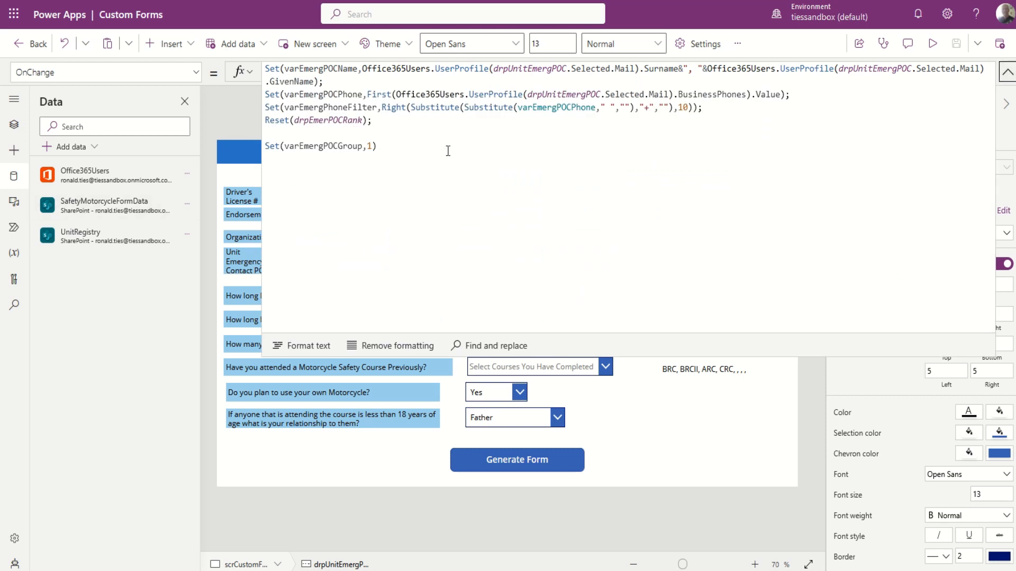
# Review varEmergPOCName, varEmergPOCPhone and varEmergPhoneFilter, then show the Current Age dropdown's Items.
pyautogui.doubleClick(324, 69)
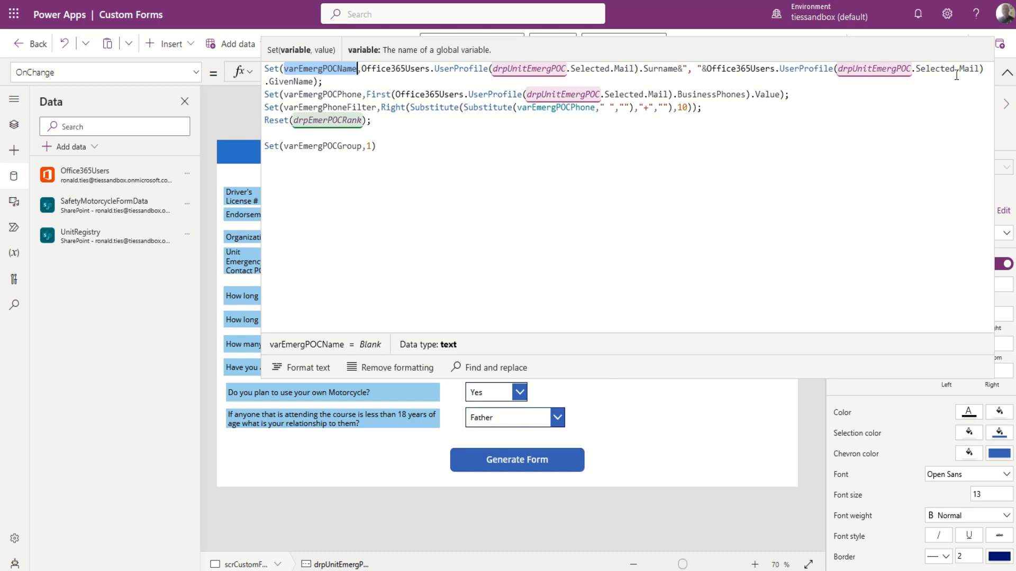
pyautogui.click(306, 95)
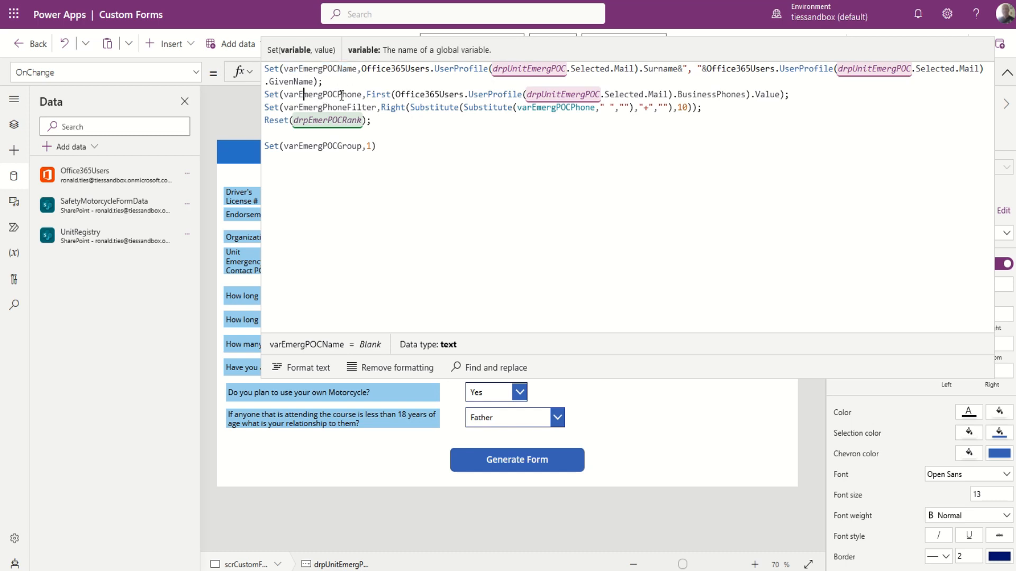
pyautogui.doubleClick(342, 96)
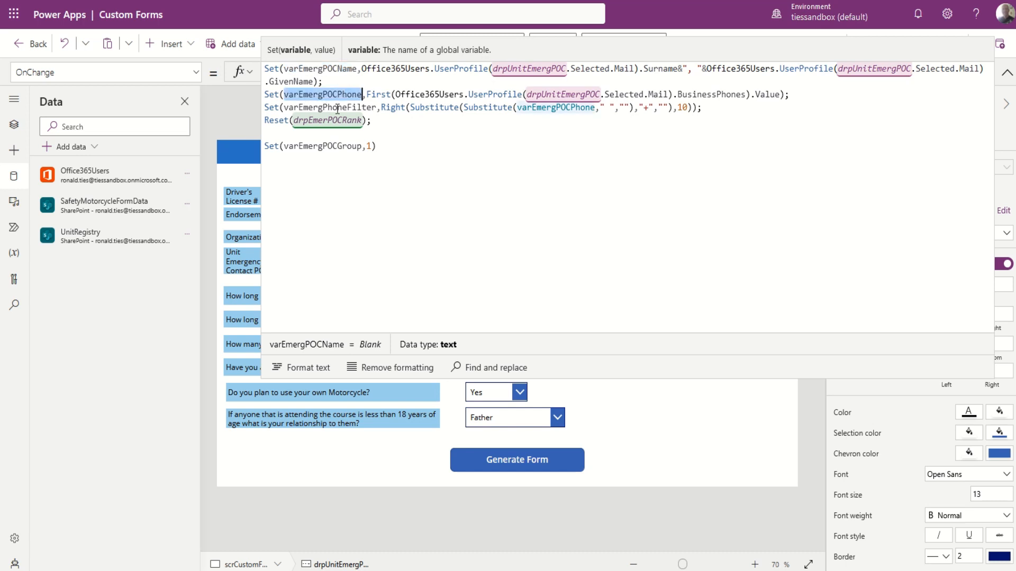
pyautogui.doubleClick(338, 108)
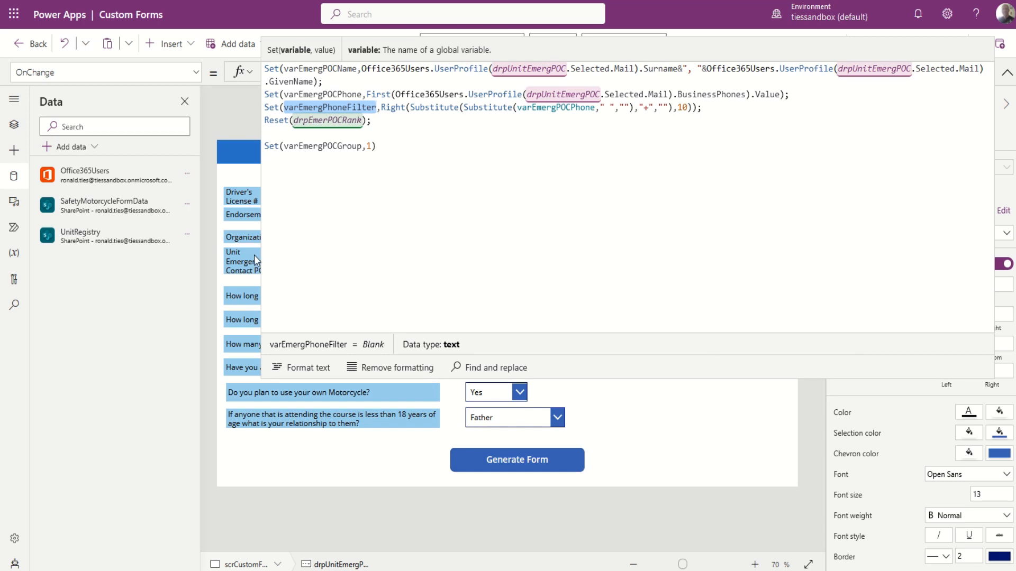
pyautogui.click(1007, 73)
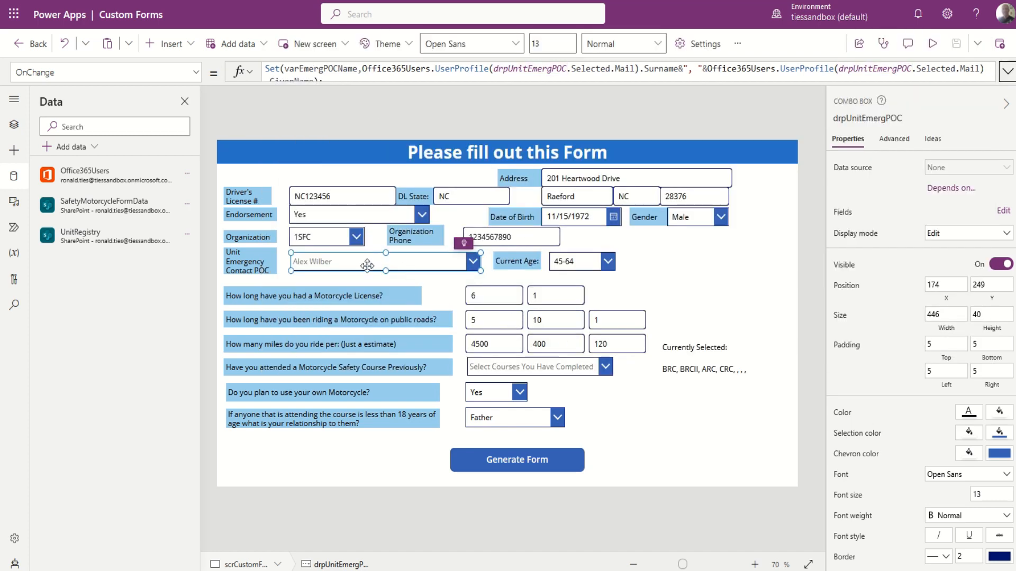
pyautogui.click(584, 263)
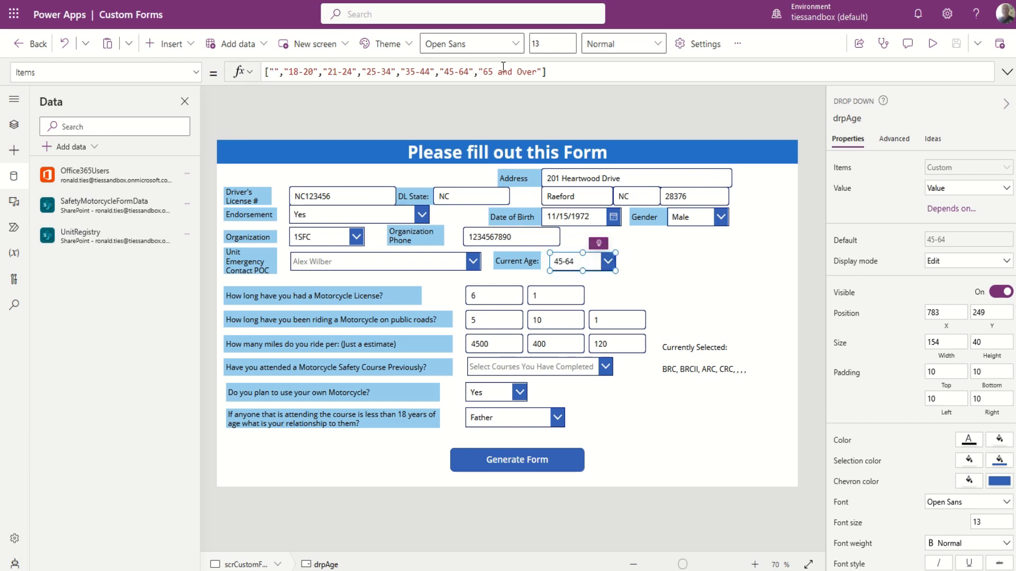
pyautogui.click(576, 263)
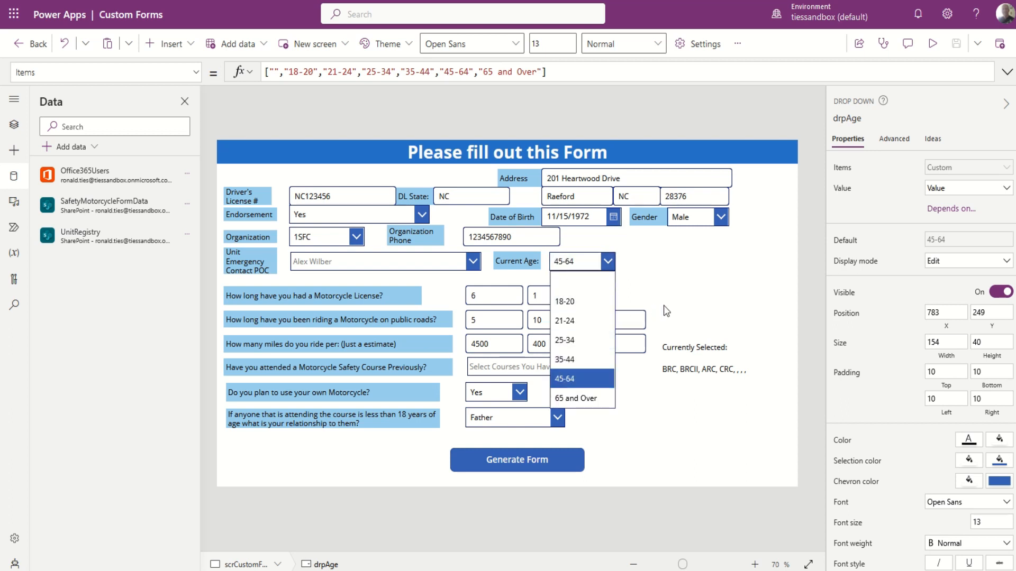
pyautogui.click(718, 289)
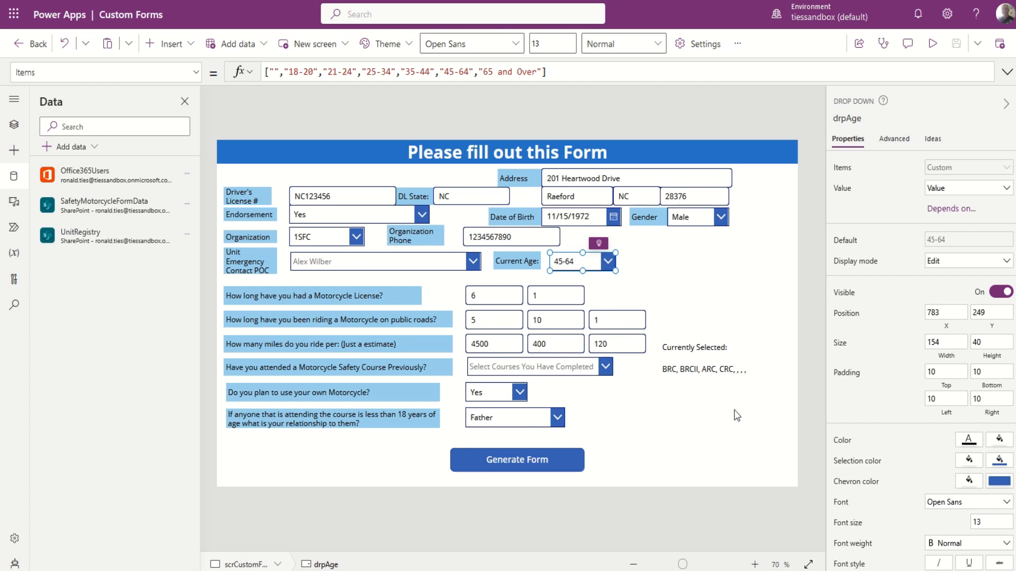
pyautogui.click(565, 368)
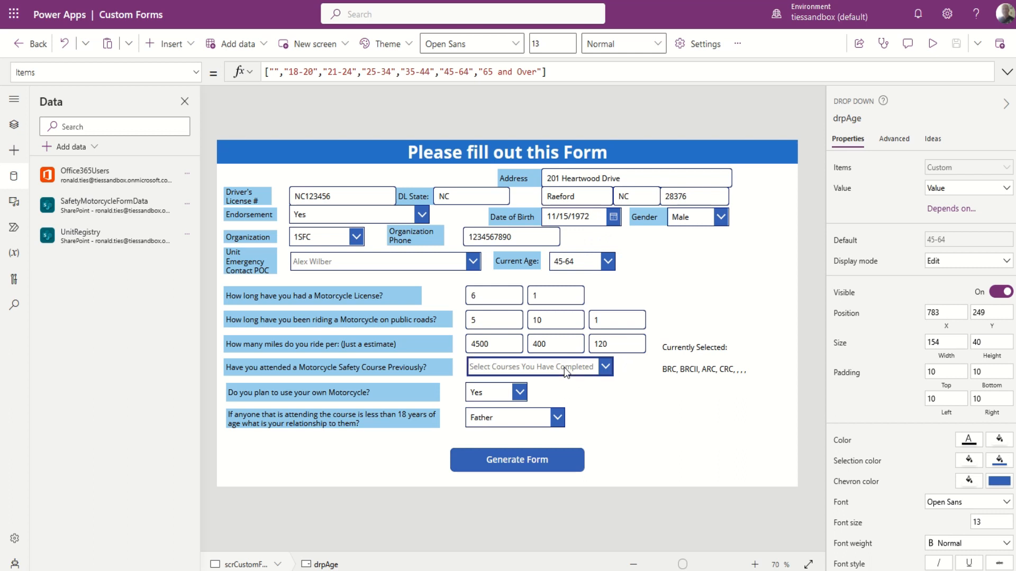
pyautogui.click(564, 367)
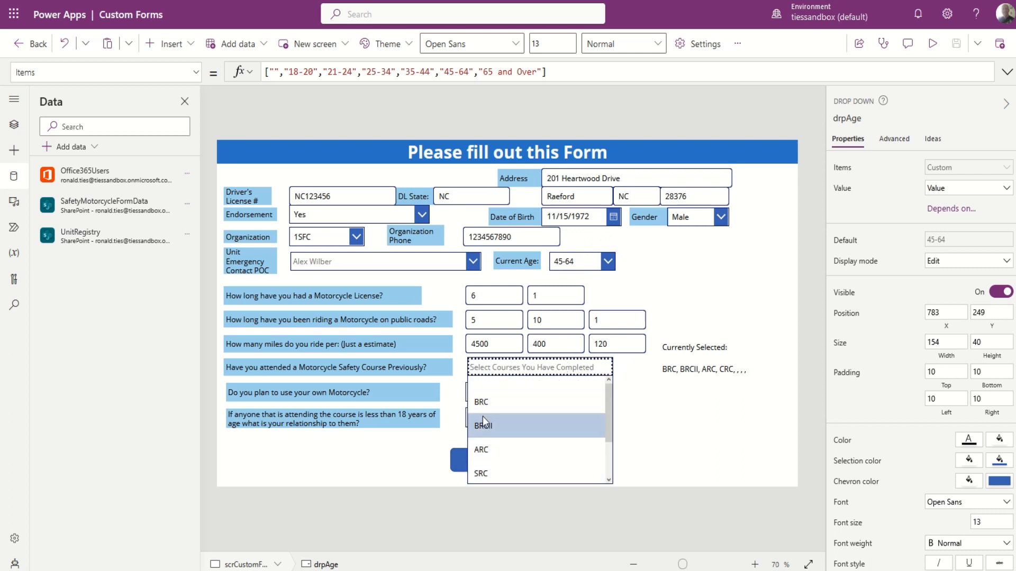
pyautogui.keyDown('alt'); pyautogui.click(548, 369); pyautogui.keyUp('alt')
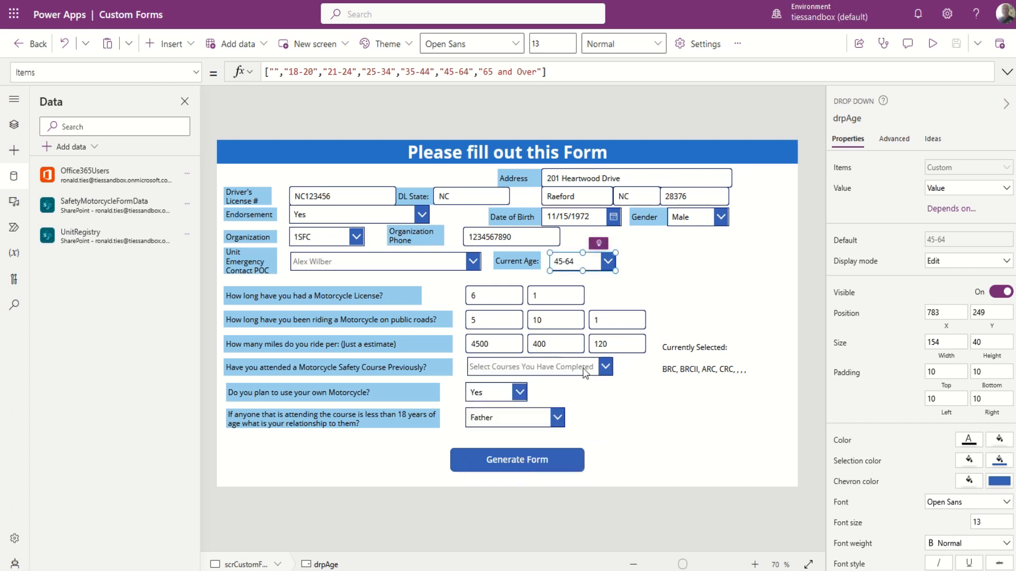
pyautogui.click(561, 365)
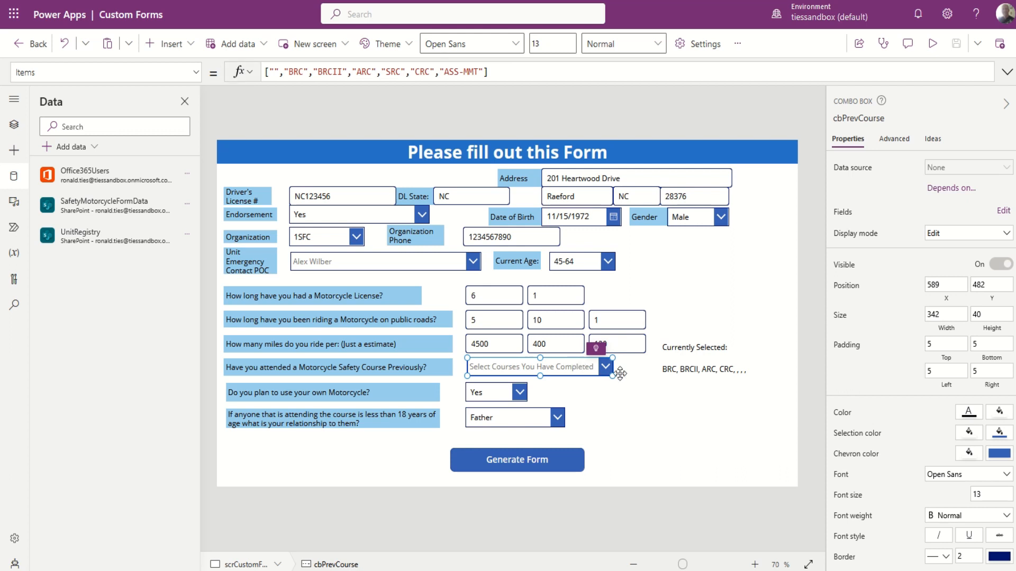
# Change the txtPrevCourses Text formula's course separator from " " to ", ".
pyautogui.click(700, 373)
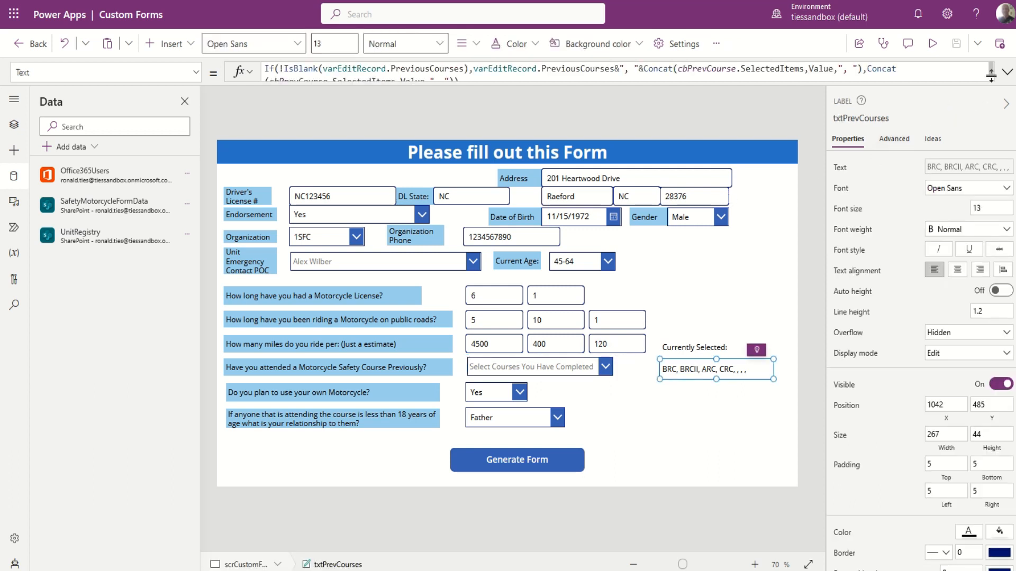
pyautogui.click(1007, 73)
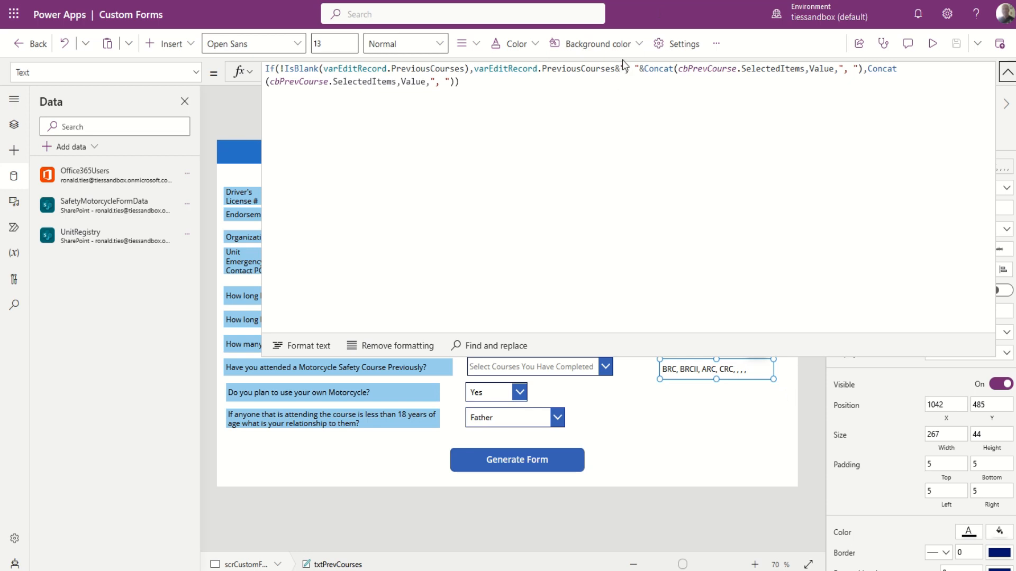
pyautogui.write(',')
pyautogui.click(1007, 73)
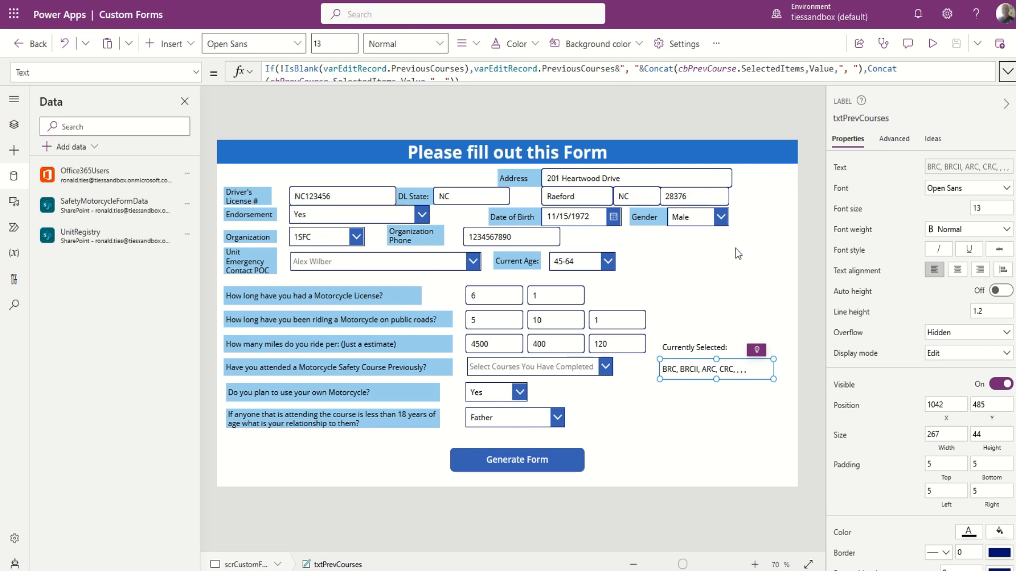
# Preview the relationship list keeping Father, then generate the filled-in waiver print form.
pyautogui.keyDown('alt'); pyautogui.click(507, 425); pyautogui.keyUp('alt')
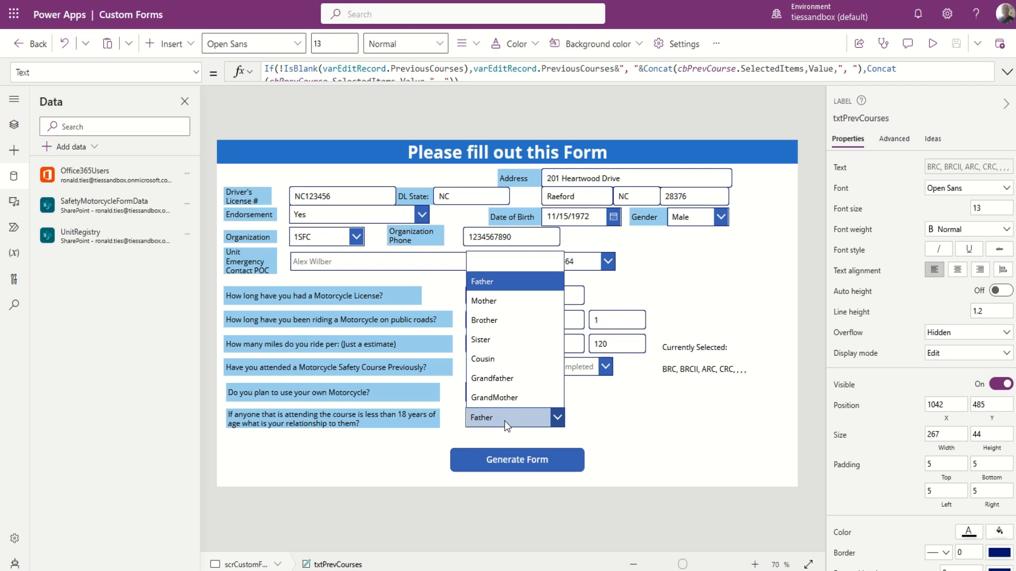
pyautogui.keyDown('alt'); pyautogui.click(614, 433); pyautogui.keyUp('alt')
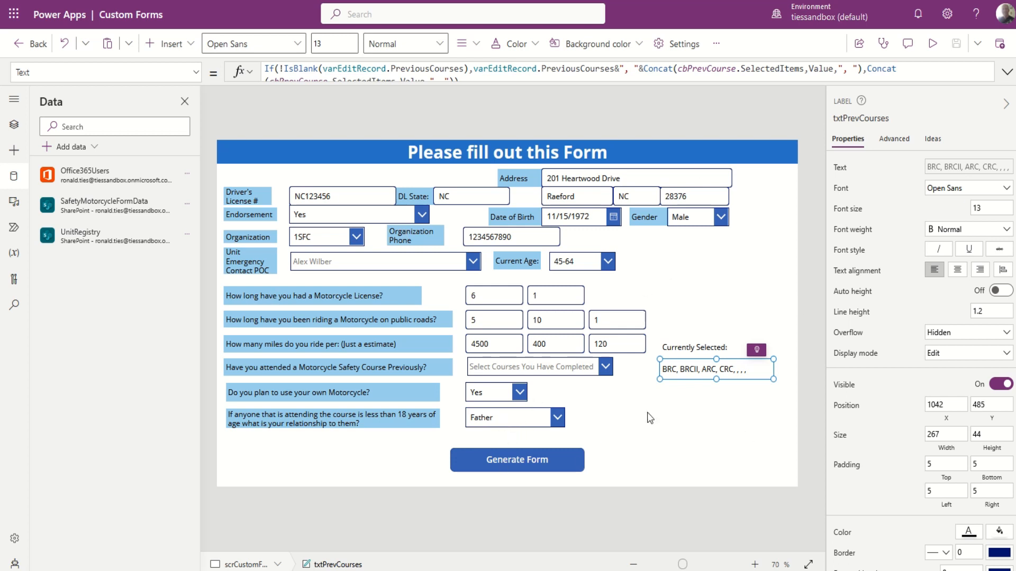
pyautogui.keyDown('alt'); pyautogui.click(549, 462); pyautogui.keyUp('alt')
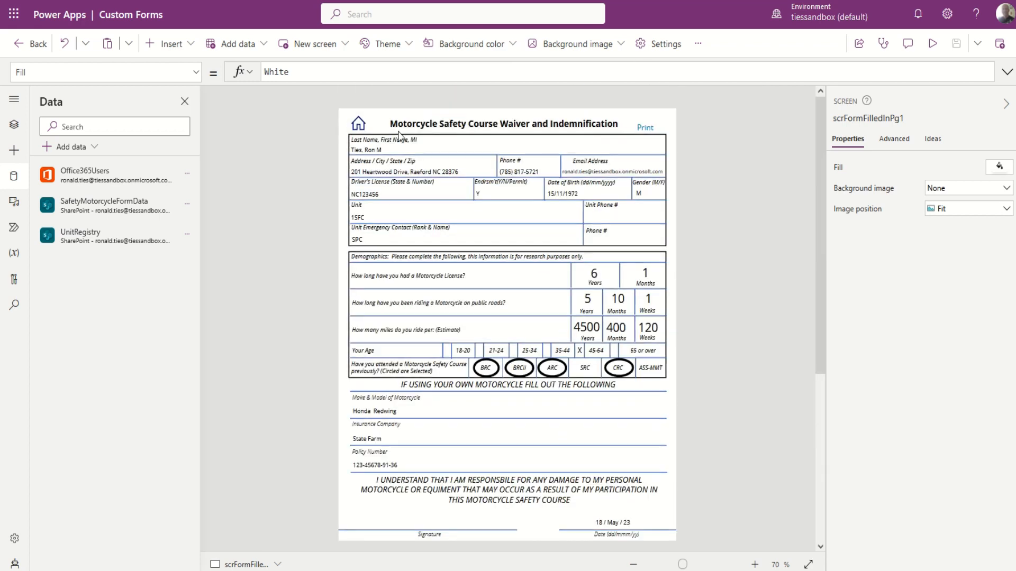
pyautogui.click(376, 152)
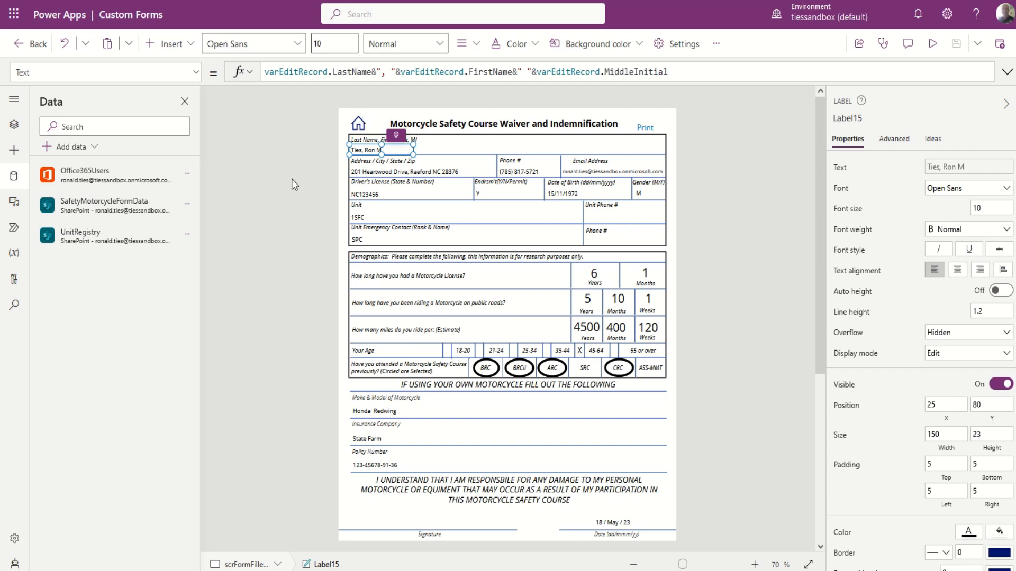
pyautogui.click(467, 151)
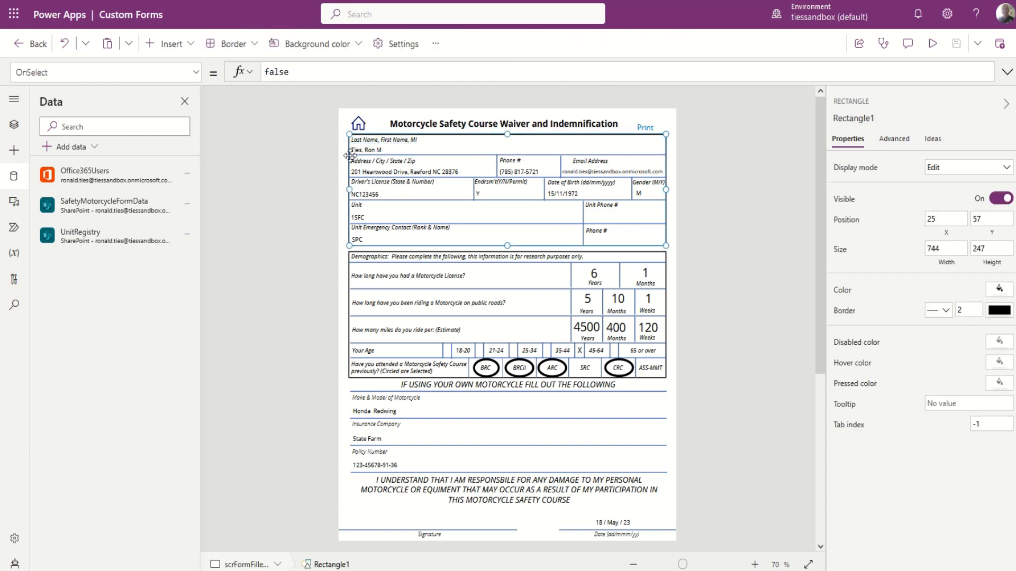
pyautogui.scroll(5, 496, 221)
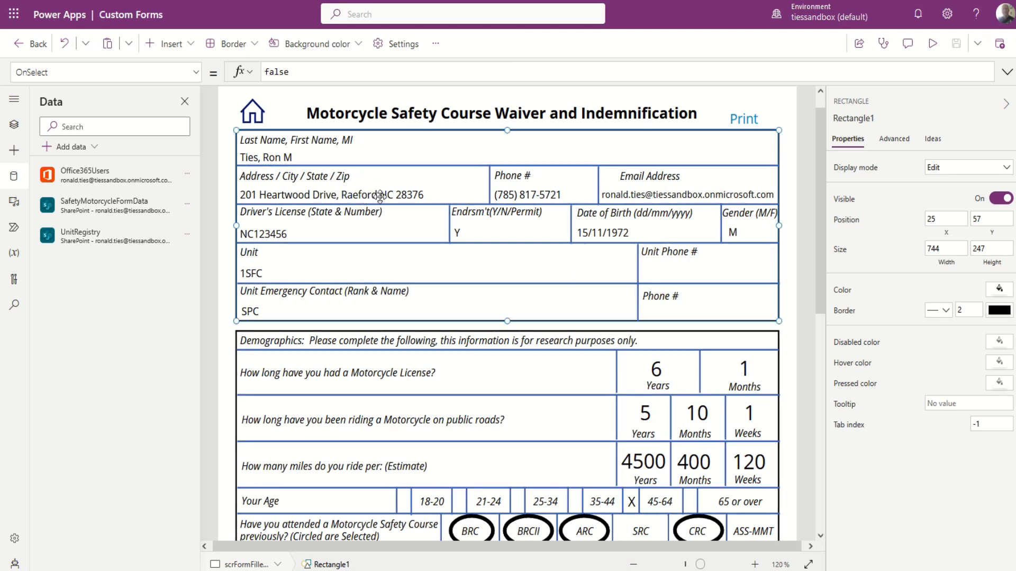
pyautogui.click(376, 195)
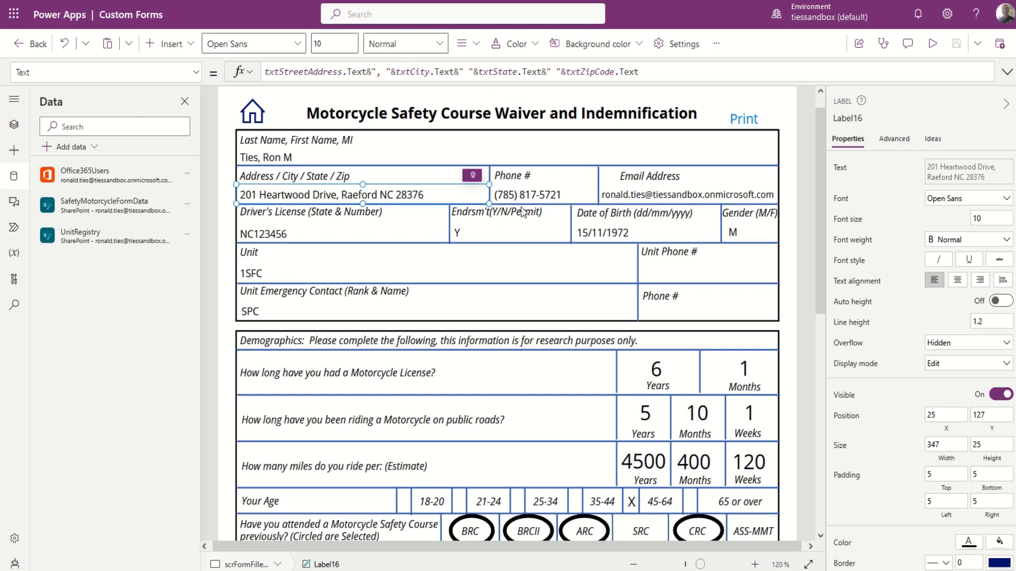
pyautogui.click(534, 195)
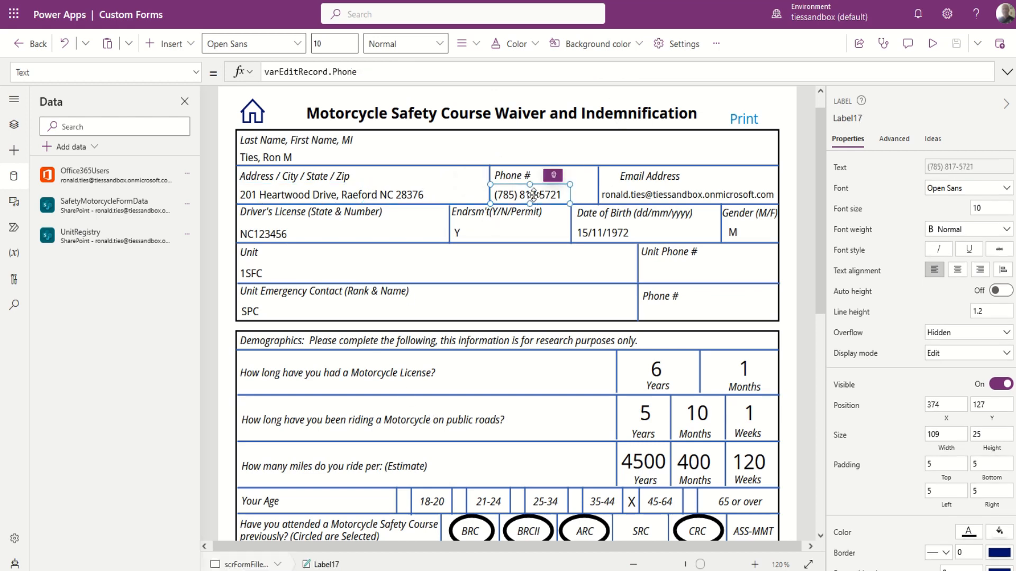
pyautogui.click(635, 200)
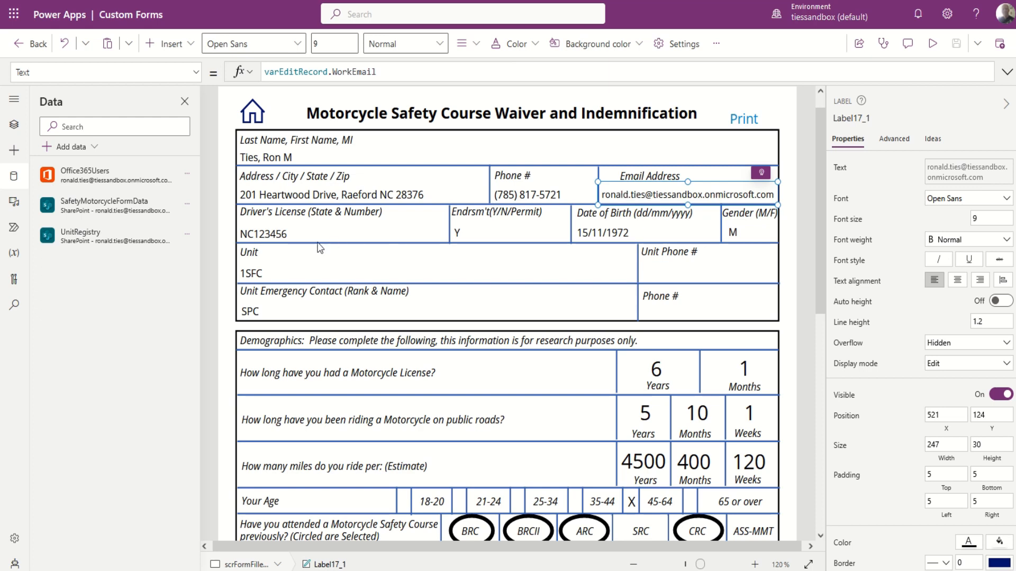
pyautogui.click(272, 236)
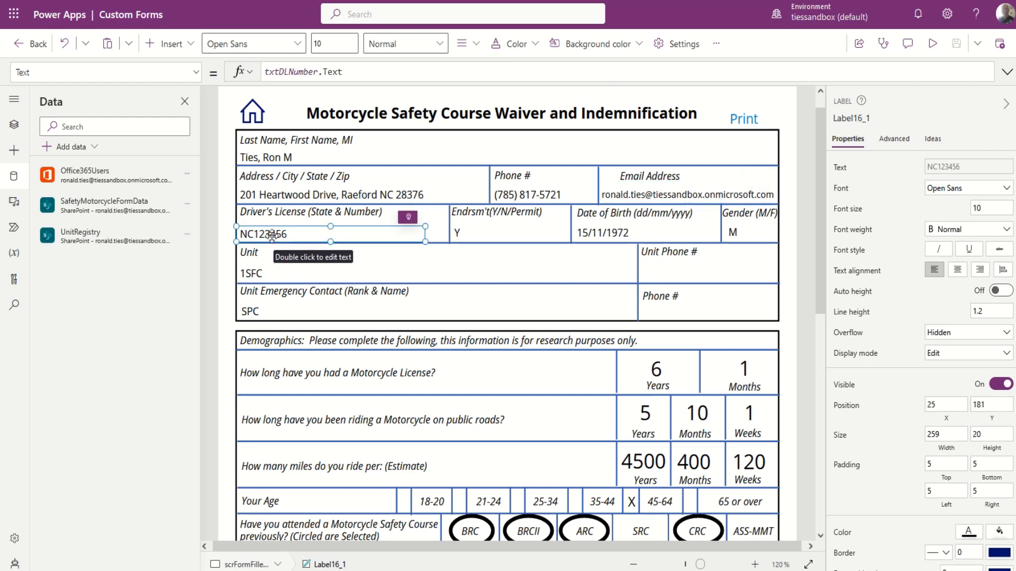
pyautogui.click(462, 233)
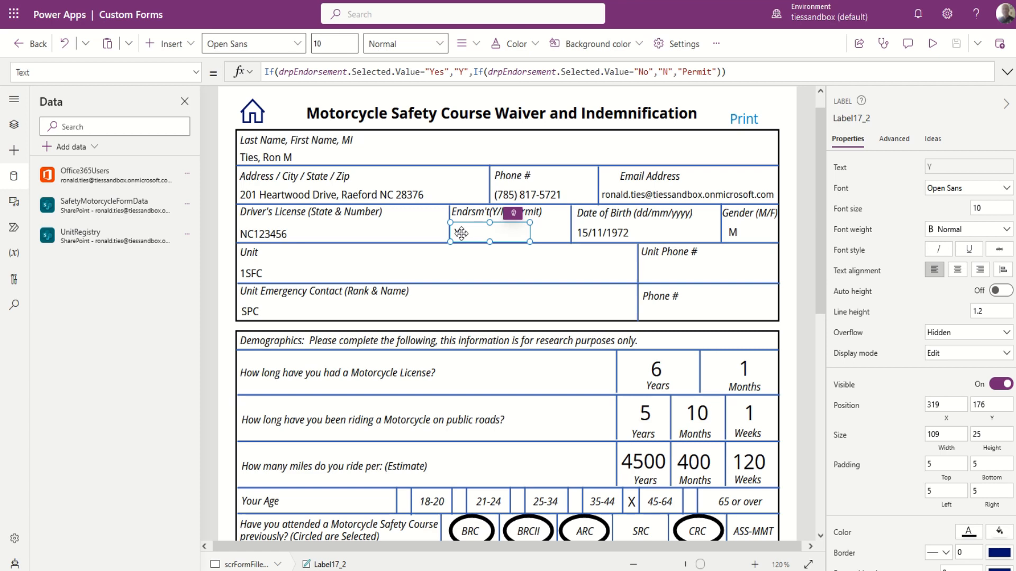
pyautogui.click(625, 234)
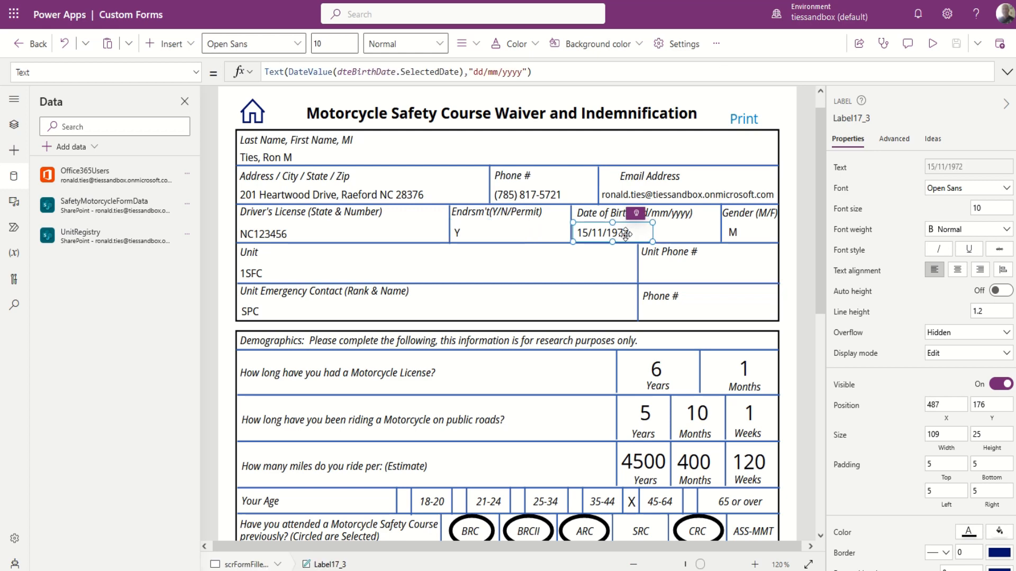
pyautogui.click(687, 229)
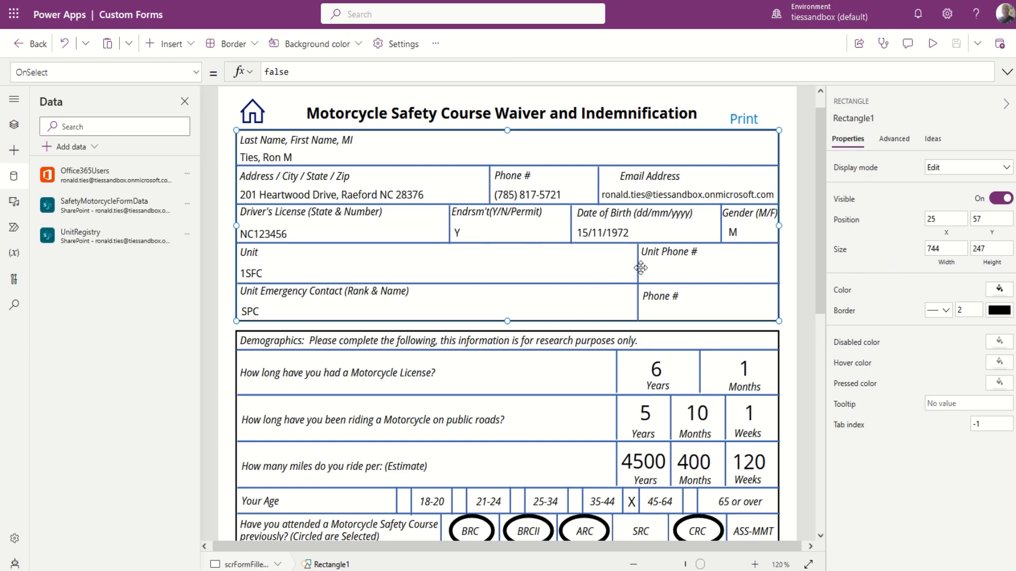
pyautogui.click(625, 347)
pyautogui.click(614, 231)
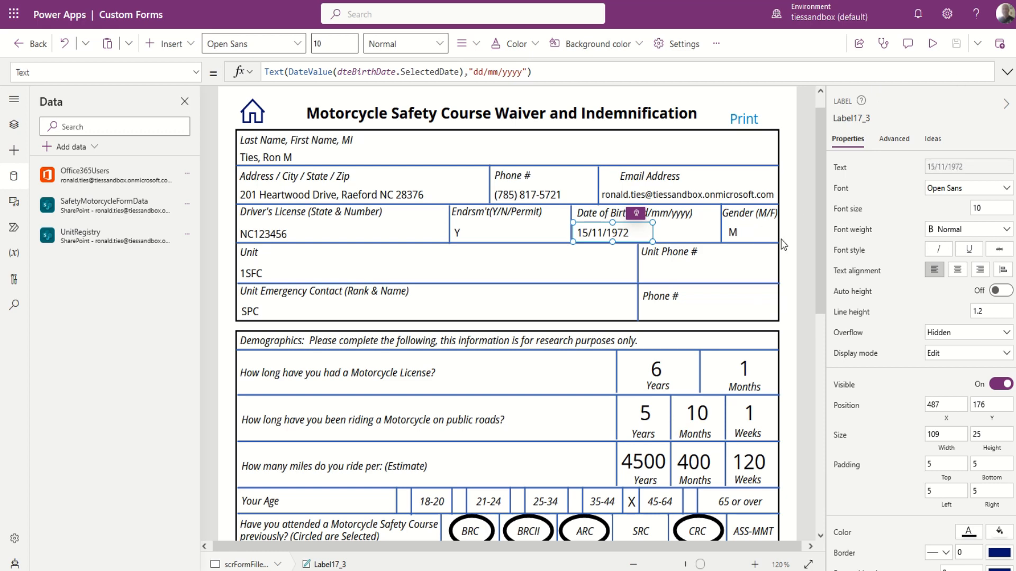
pyautogui.click(738, 236)
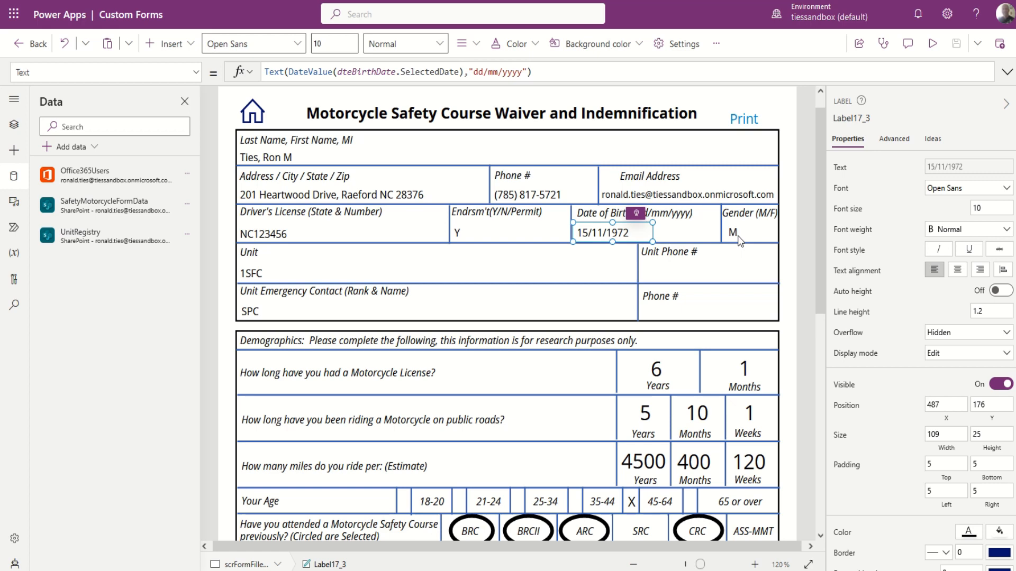
pyautogui.click(732, 97)
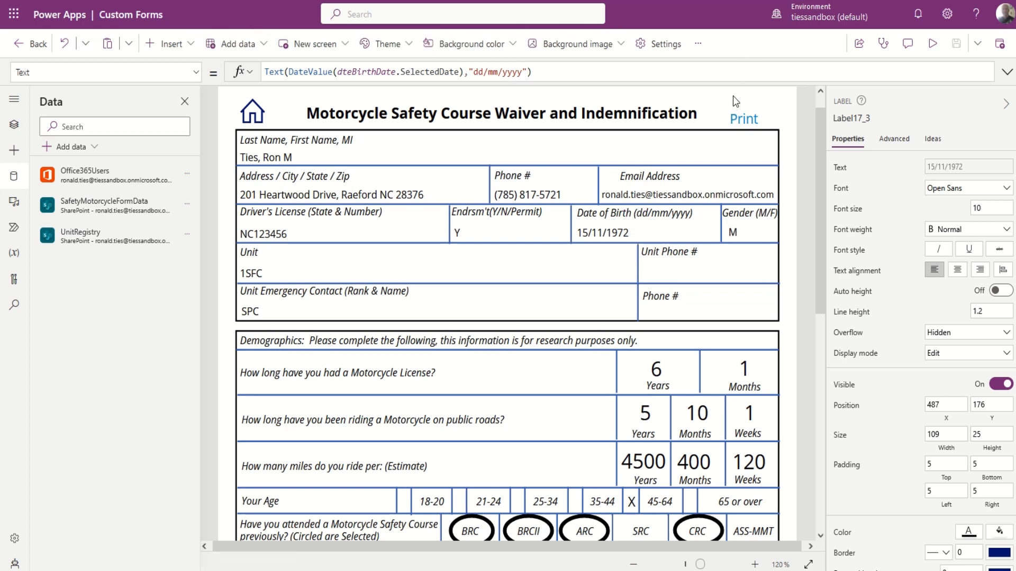
pyautogui.click(735, 237)
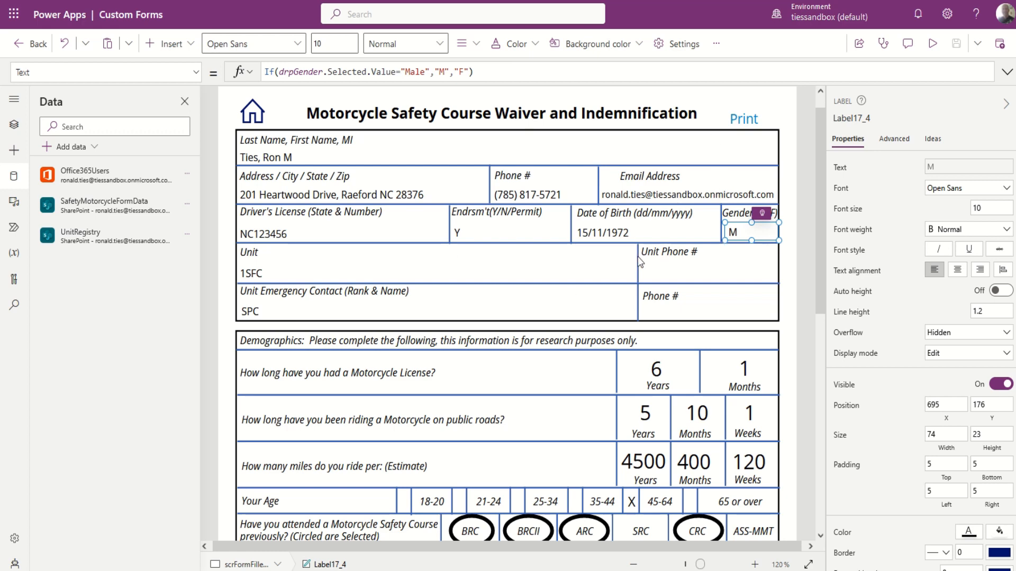
# Inspect the waiver's Unit, Unit Phone # and Unit Emergency Contact label formulas.
pyautogui.click(265, 280)
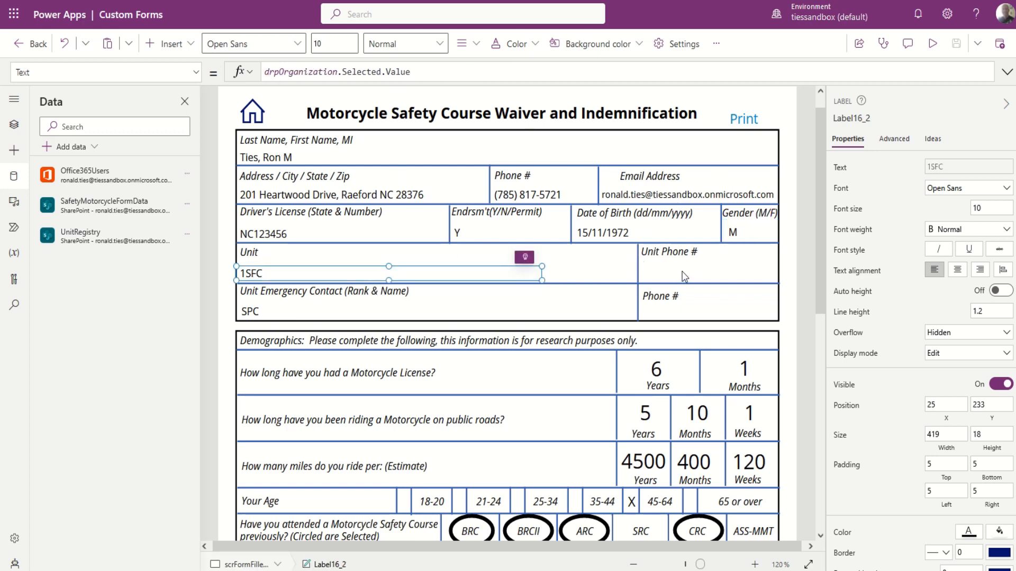
pyautogui.click(683, 273)
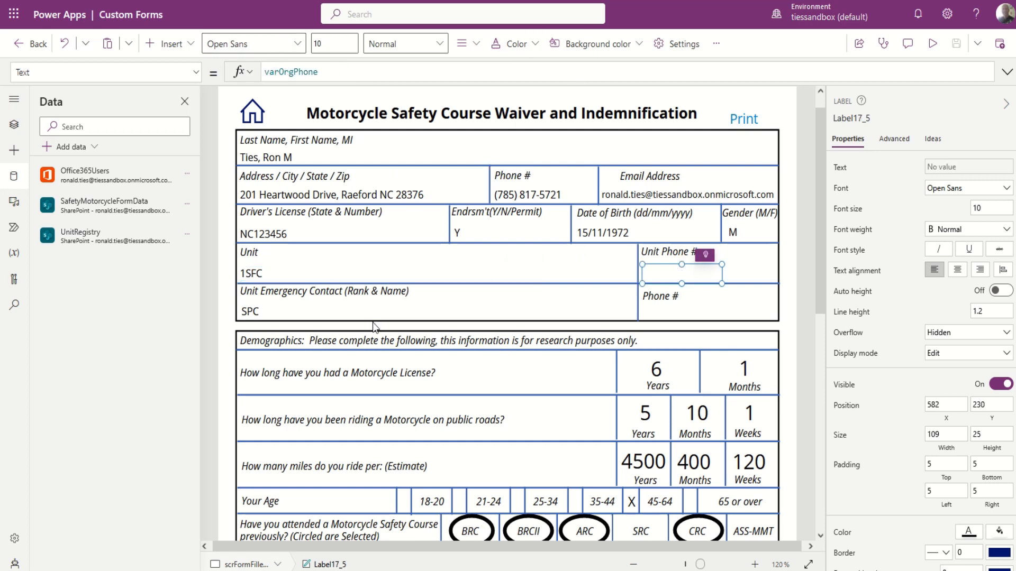
pyautogui.click(244, 314)
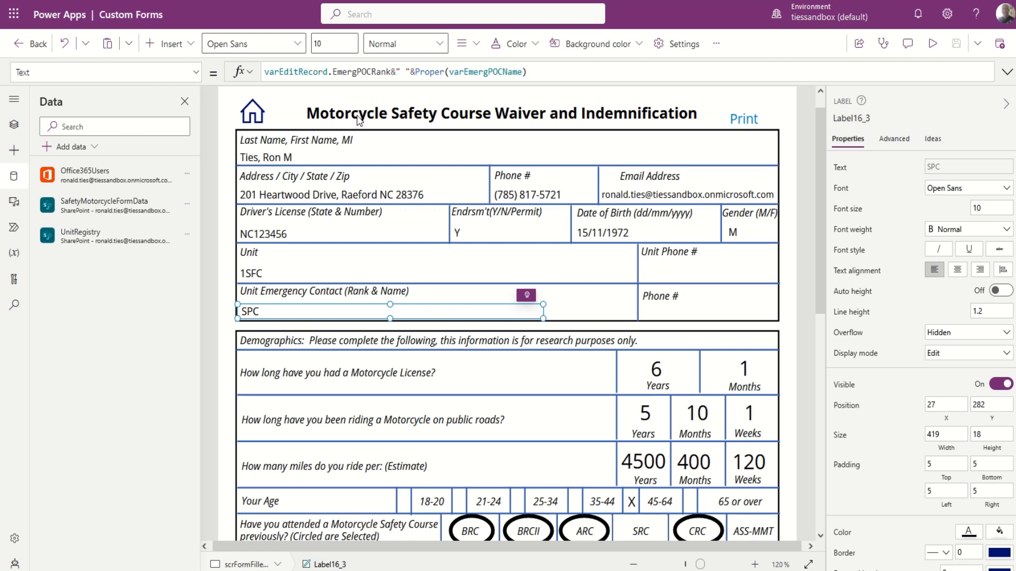
pyautogui.scroll(-3, 491, 444)
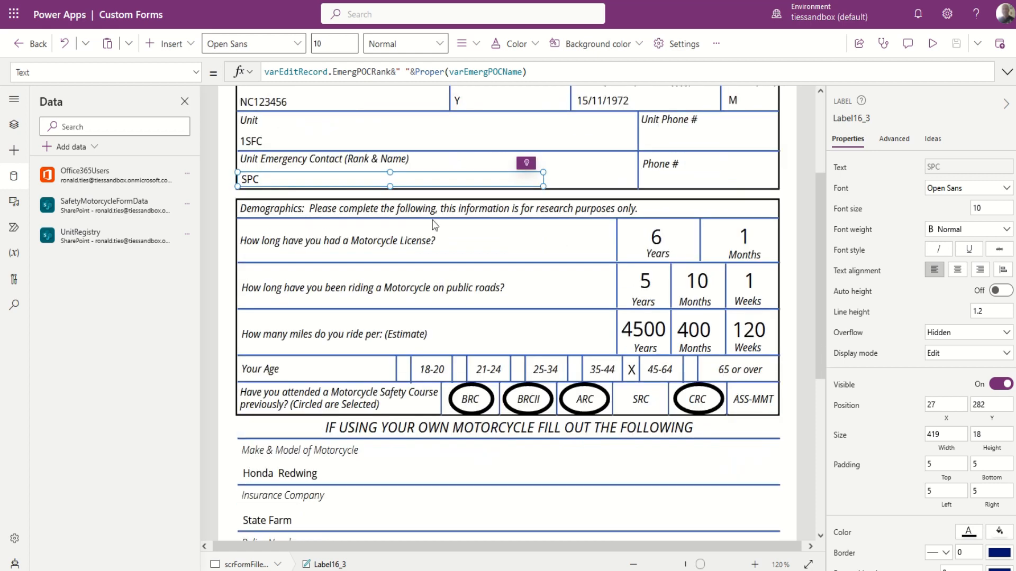
pyautogui.click(664, 239)
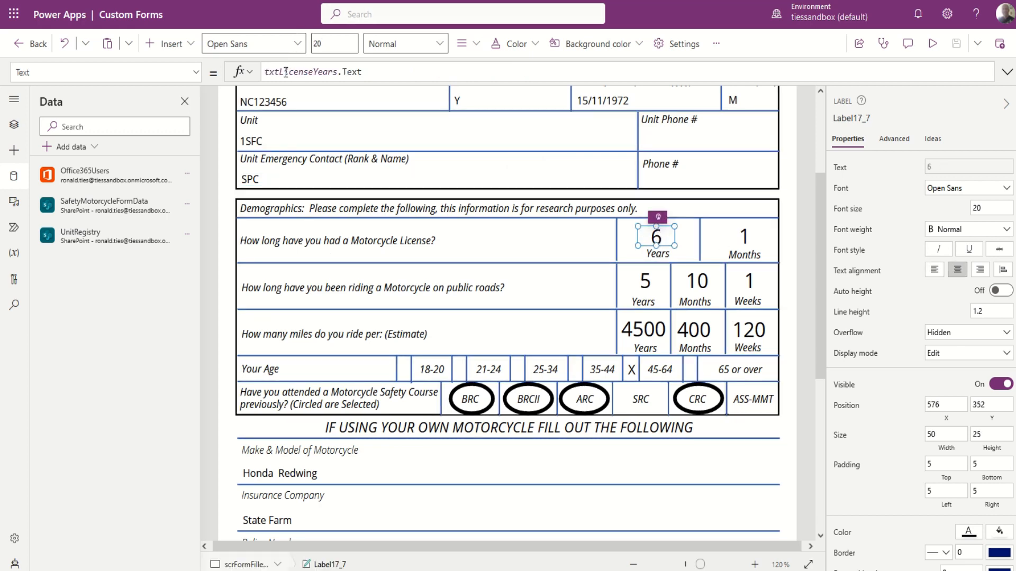
pyautogui.click(741, 239)
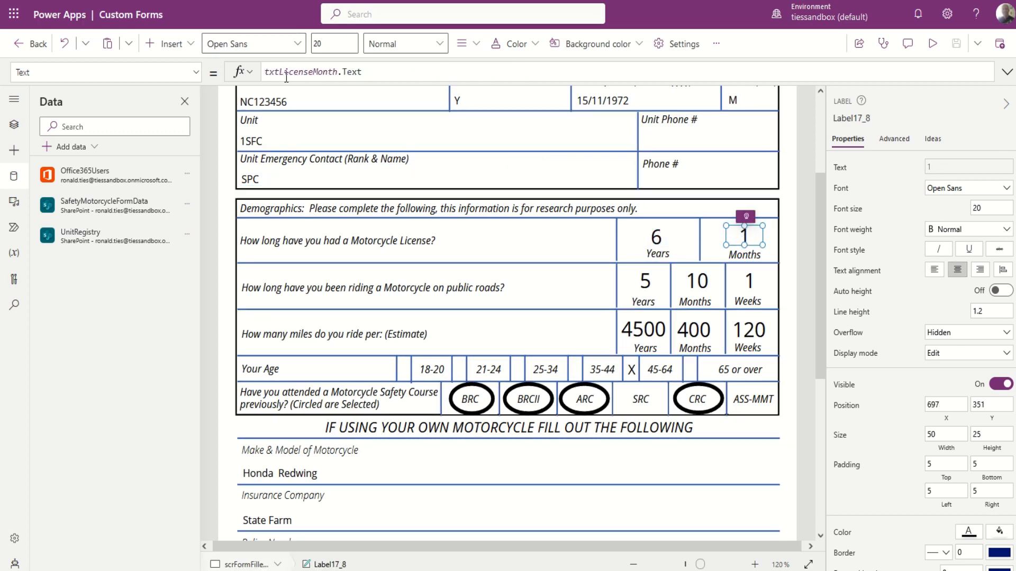
pyautogui.click(650, 286)
pyautogui.click(698, 283)
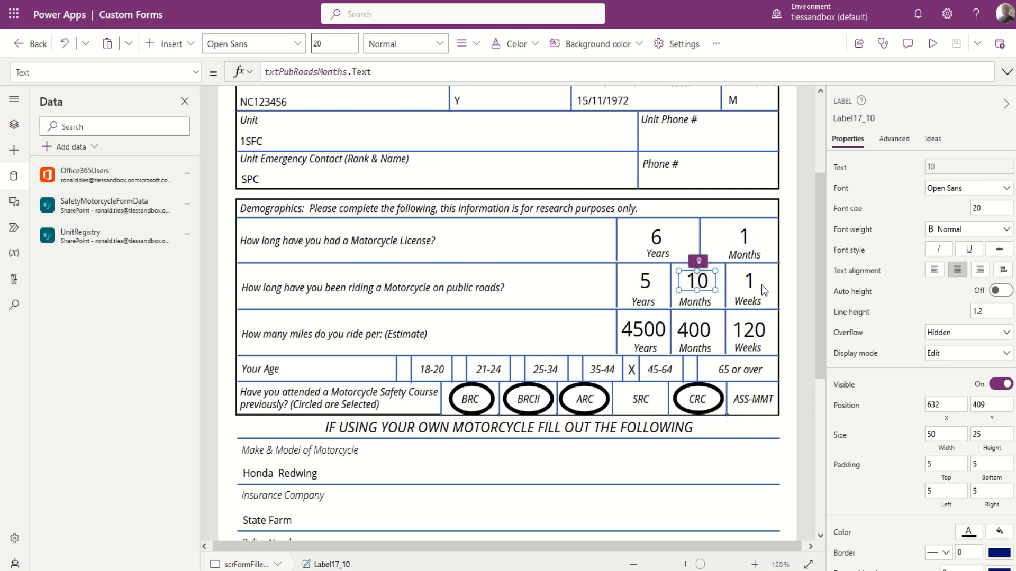
pyautogui.click(761, 286)
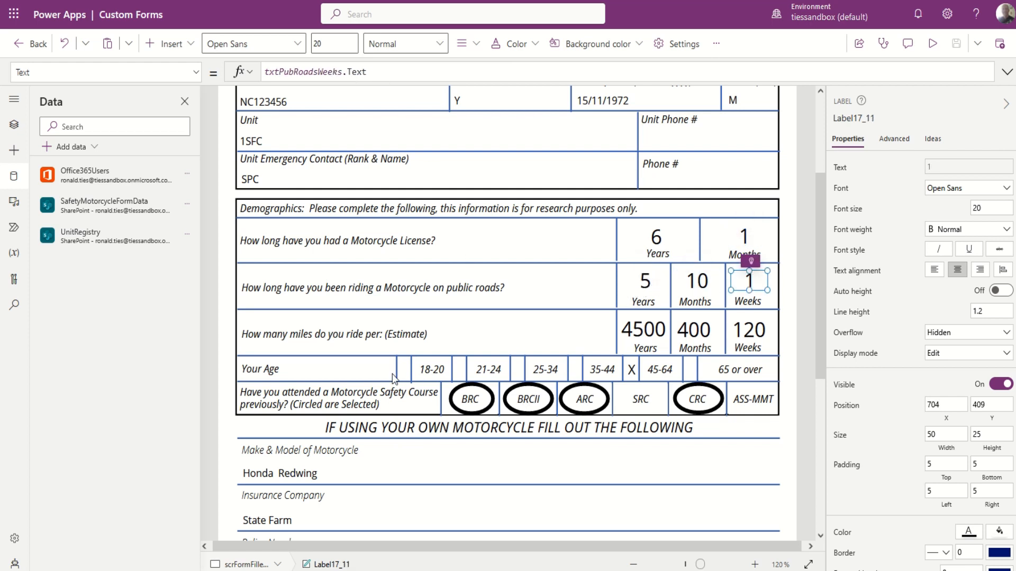
pyautogui.click(401, 368)
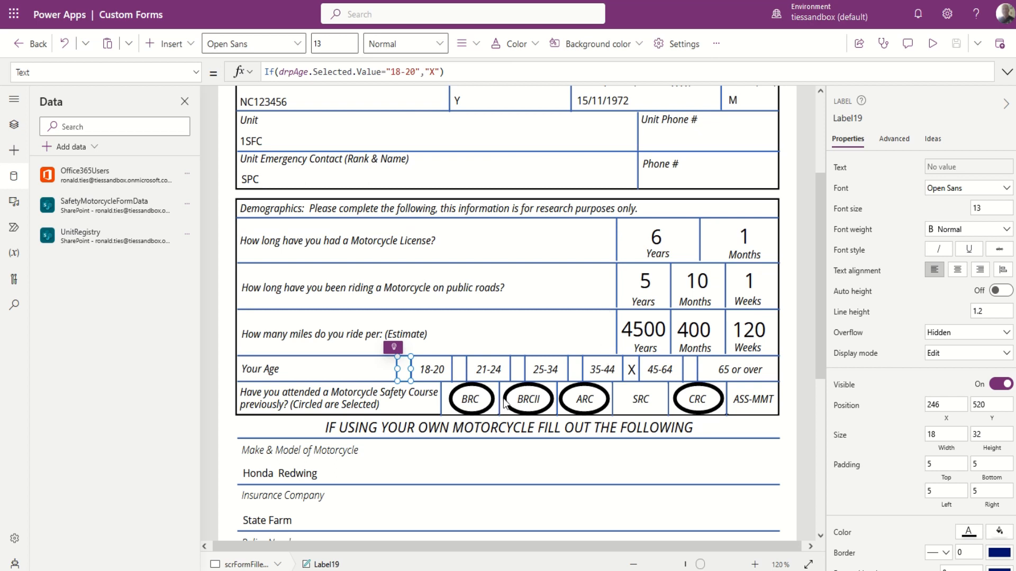
pyautogui.click(483, 407)
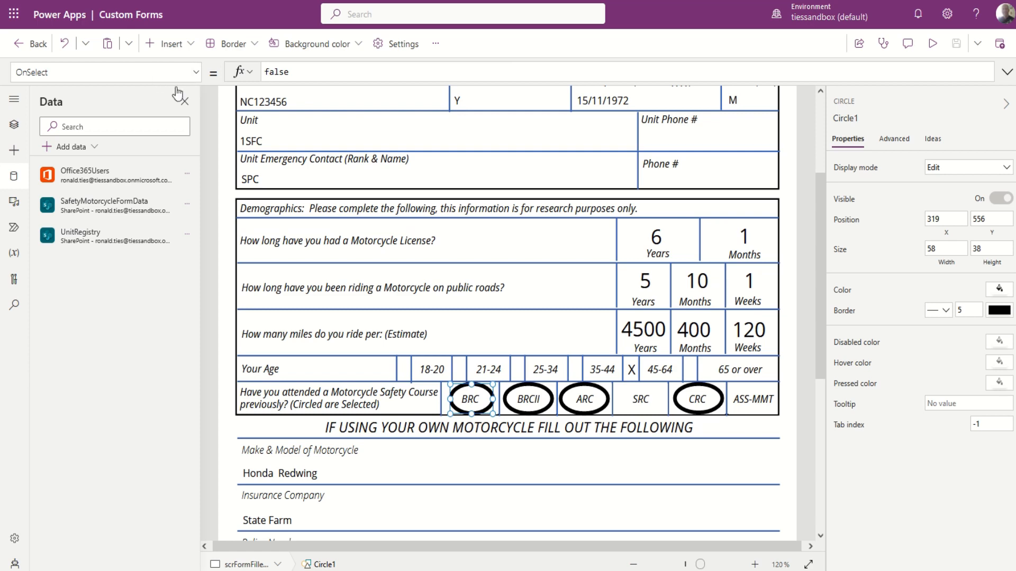
pyautogui.click(196, 74)
pyautogui.scroll(5, 65, 146)
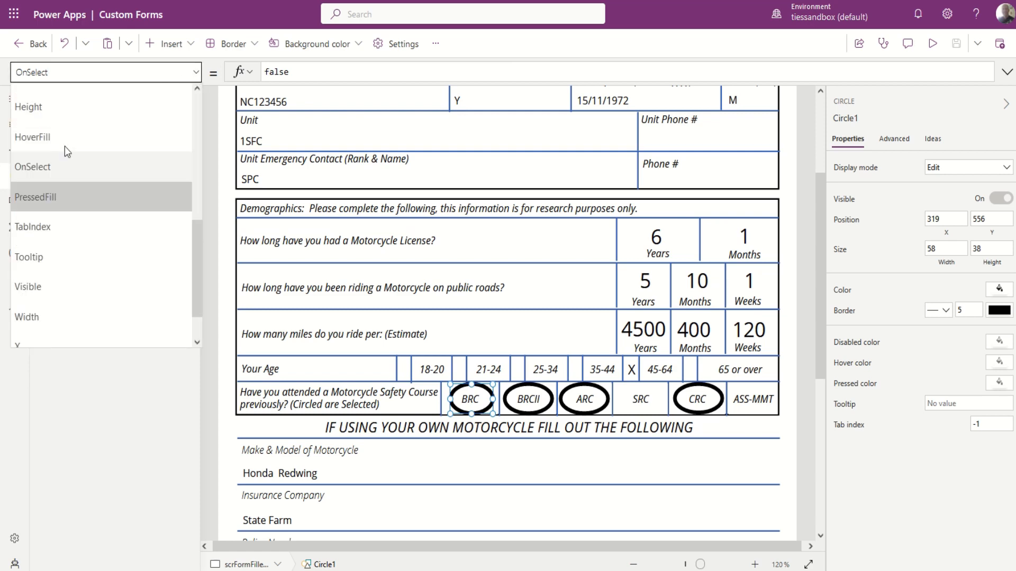
pyautogui.scroll(-3, 64, 153)
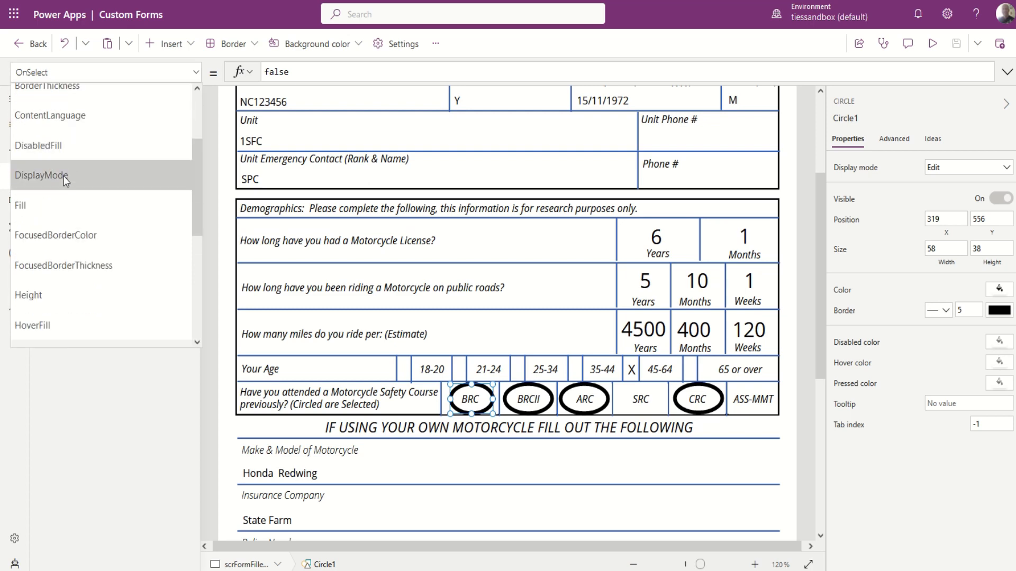
pyautogui.click(64, 174)
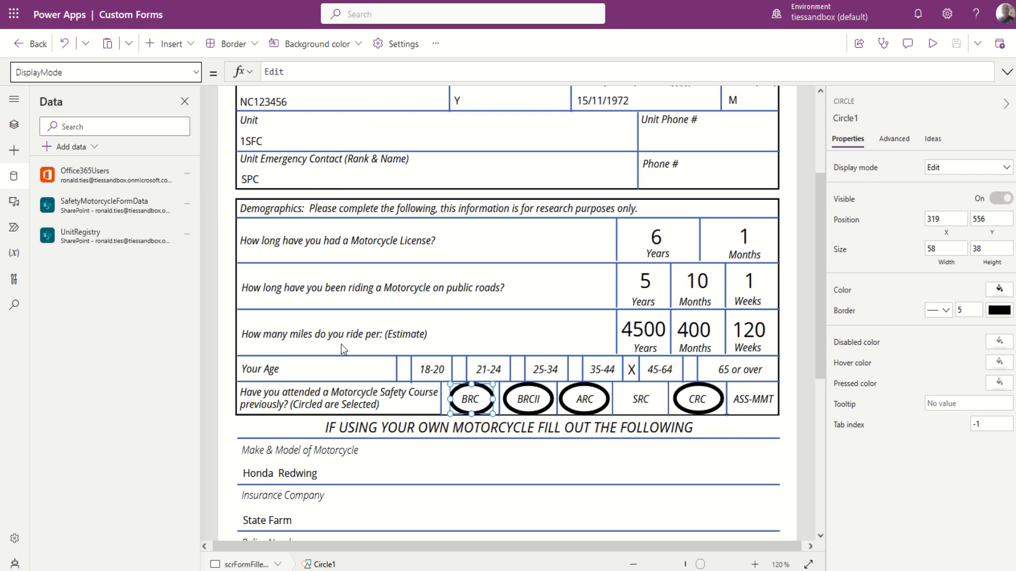
pyautogui.click(405, 369)
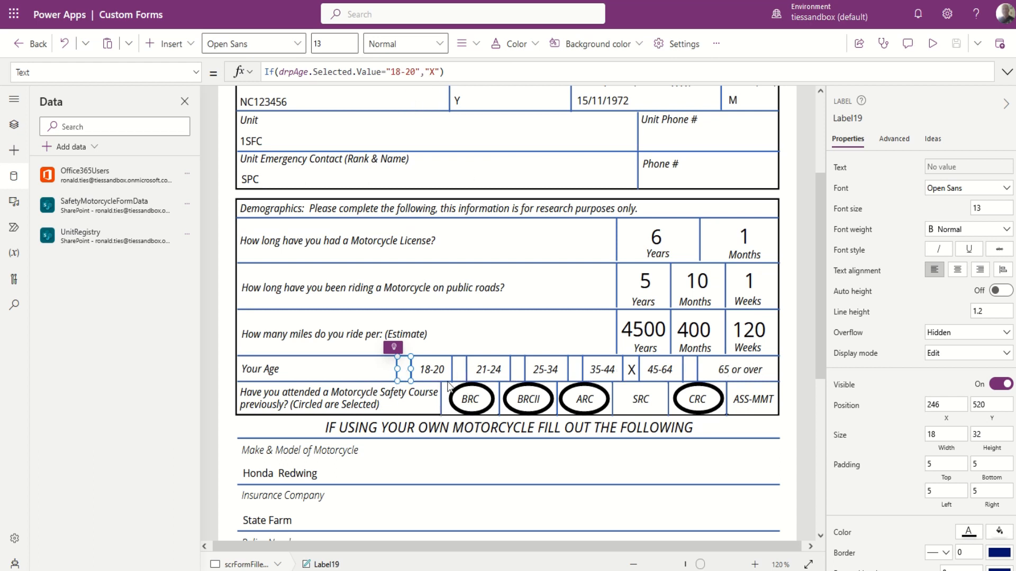
pyautogui.click(460, 370)
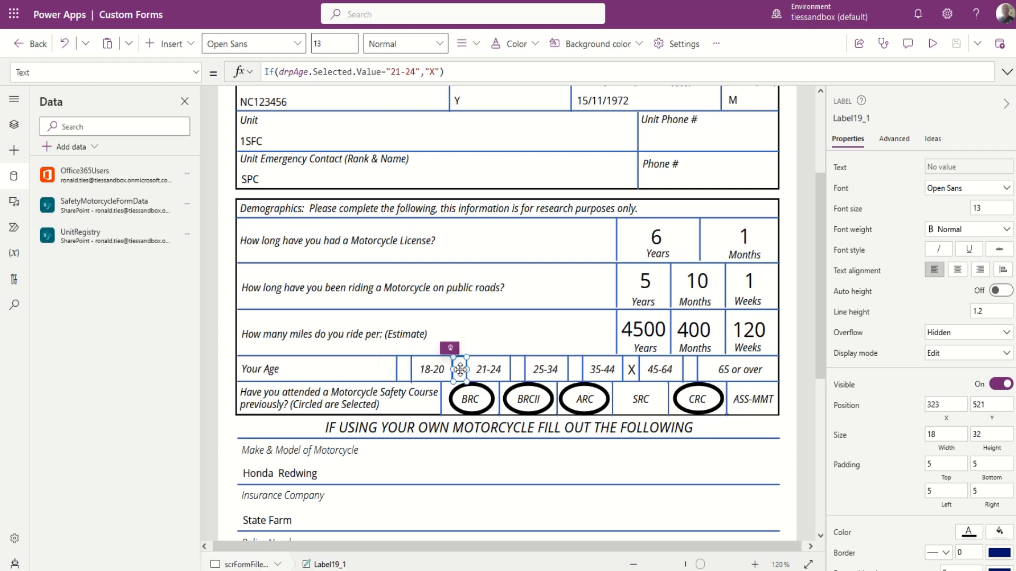
pyautogui.click(519, 370)
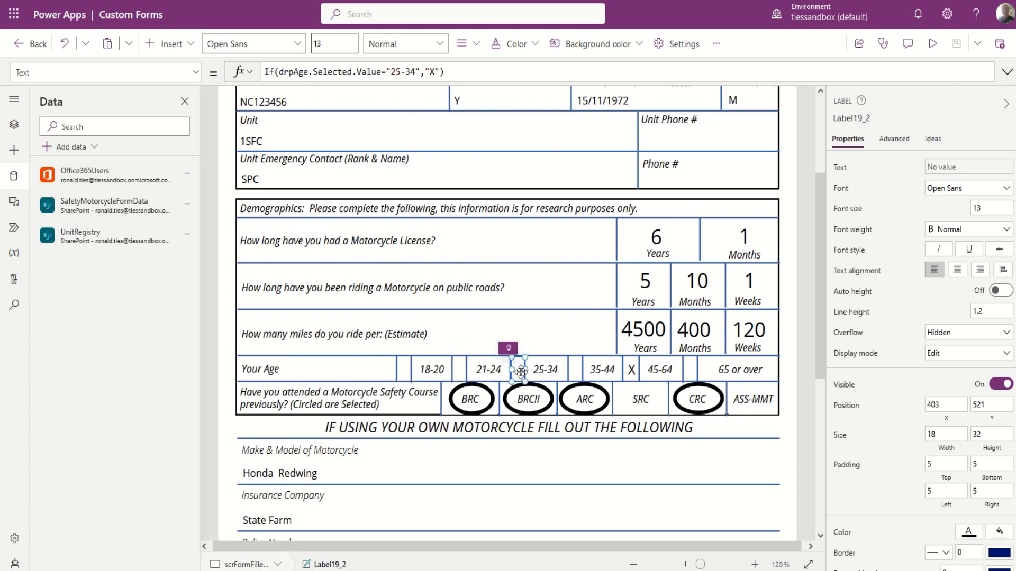
pyautogui.click(577, 370)
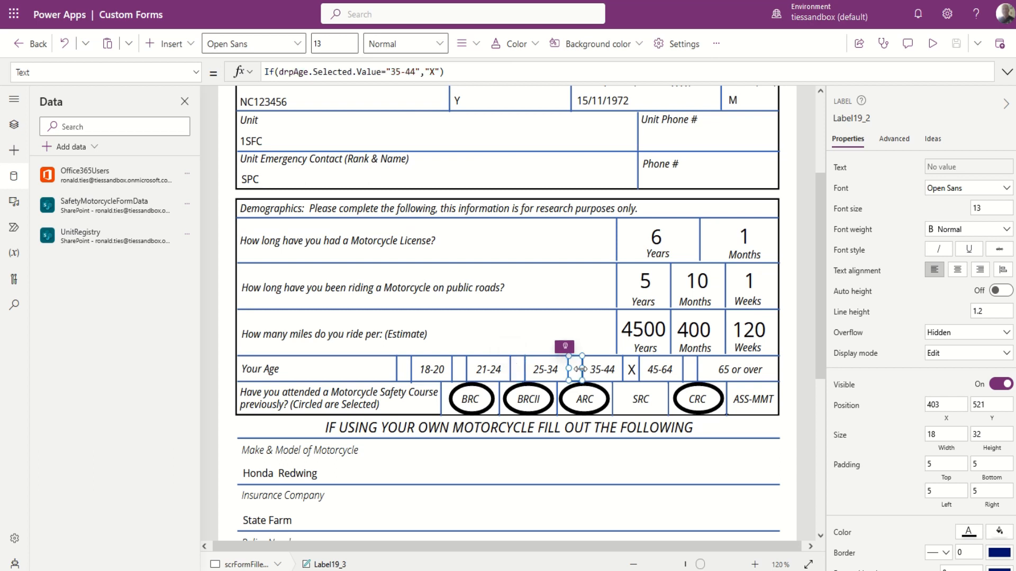
pyautogui.click(633, 370)
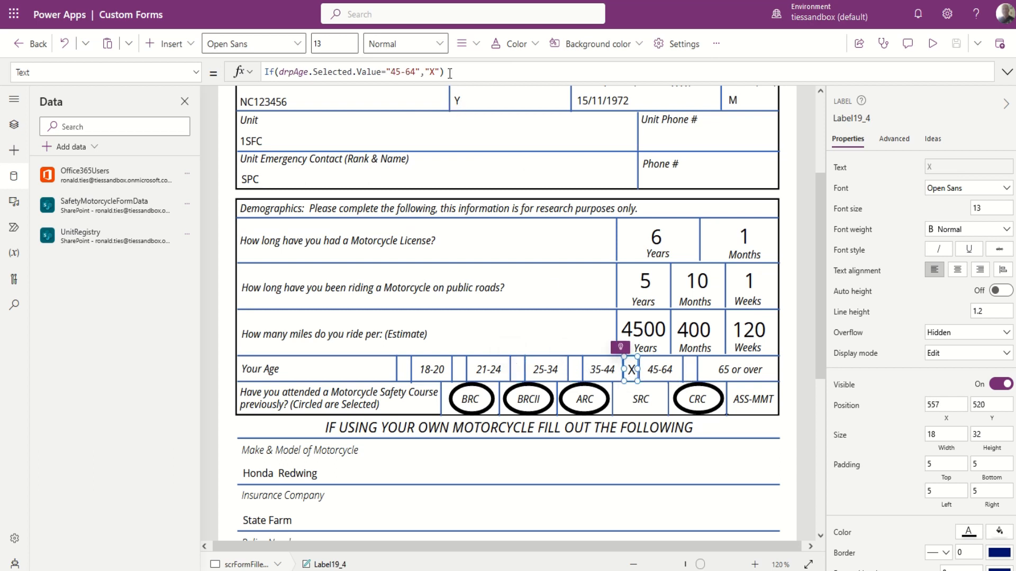
pyautogui.moveTo(450, 72); pyautogui.dragTo(264, 72)
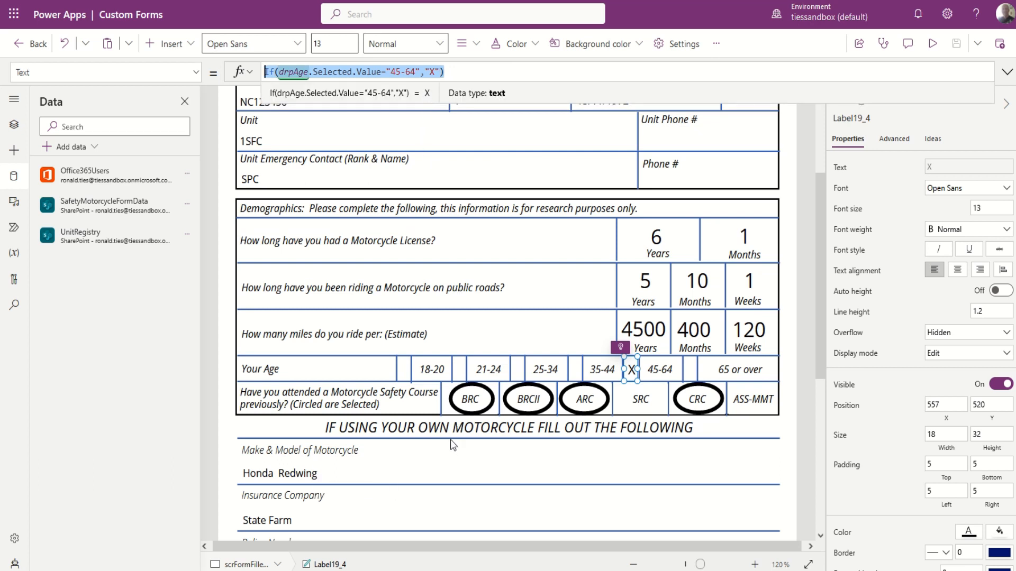
pyautogui.click(410, 375)
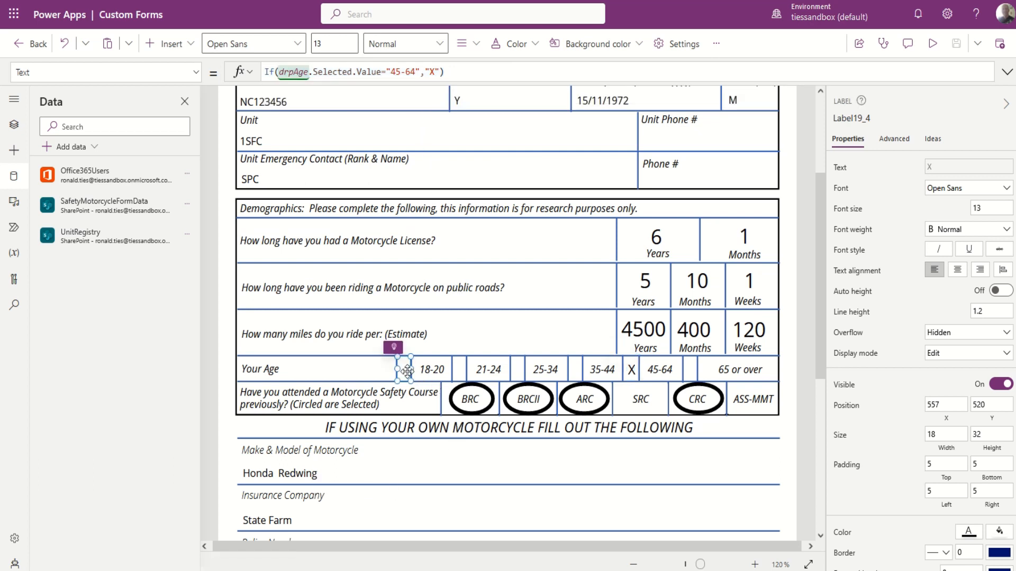
pyautogui.click(471, 70)
pyautogui.hotkey('ctrl', 'a')
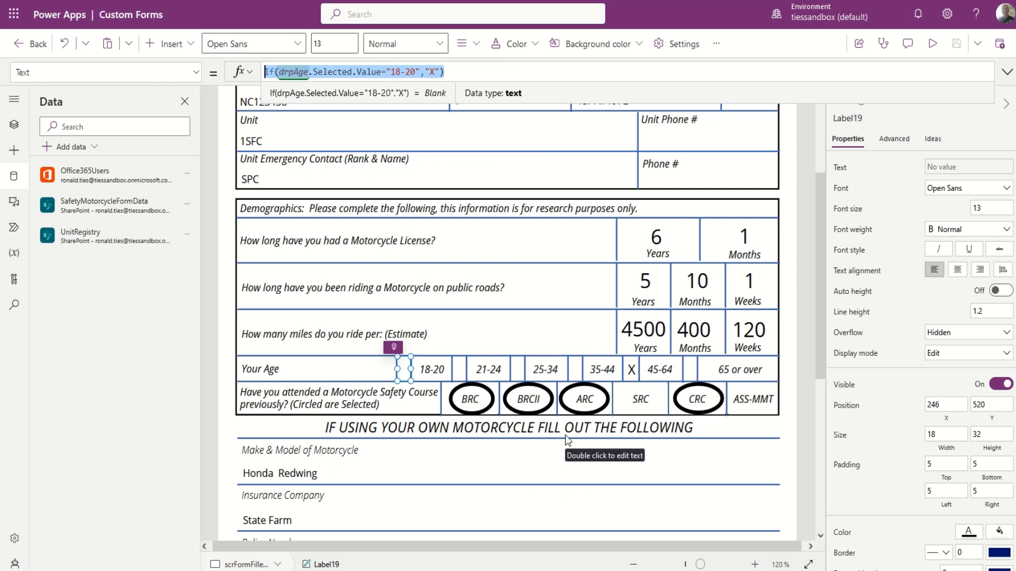
pyautogui.scroll(-3, 405, 455)
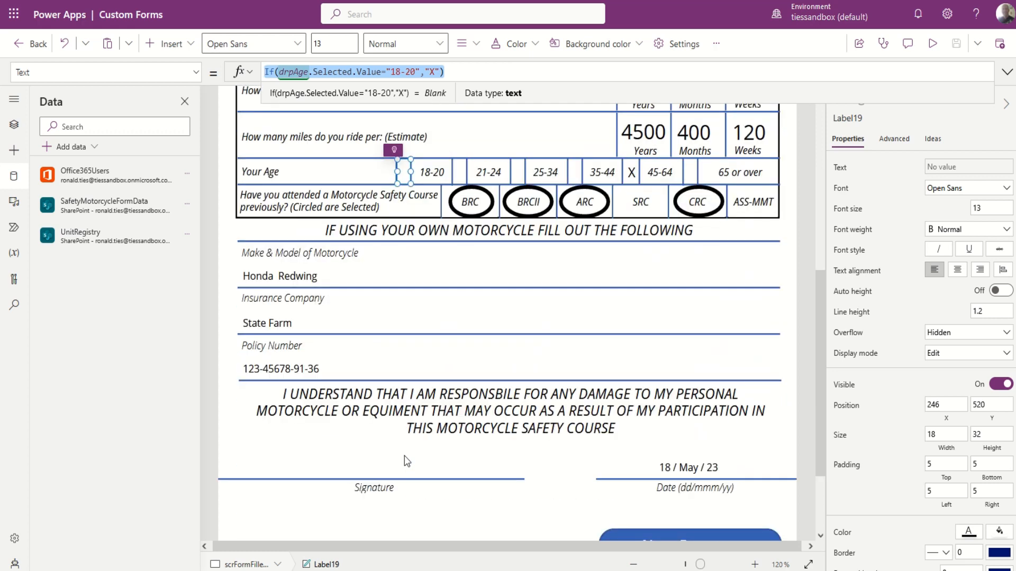
pyautogui.click(289, 278)
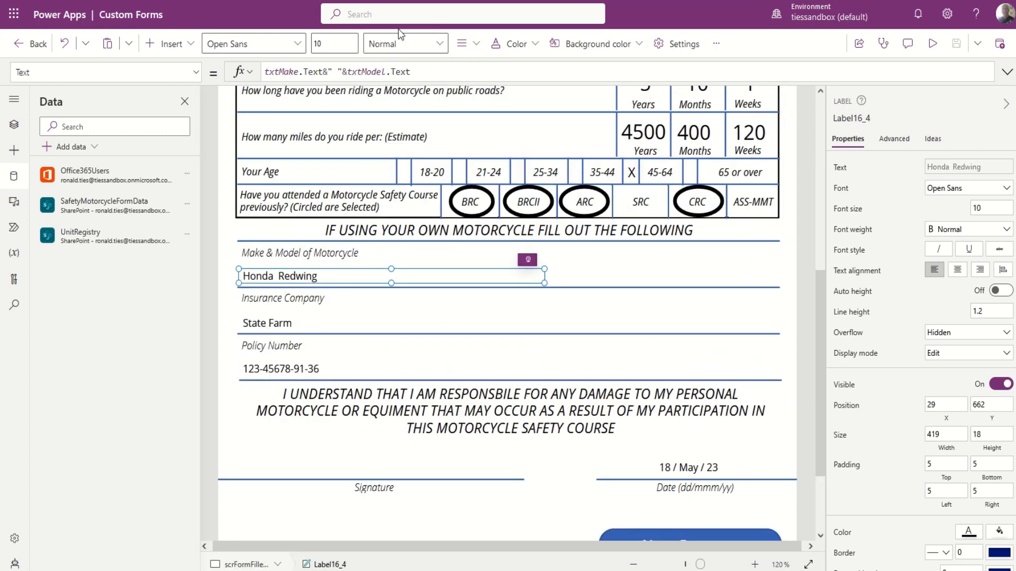
pyautogui.click(281, 322)
pyautogui.click(282, 367)
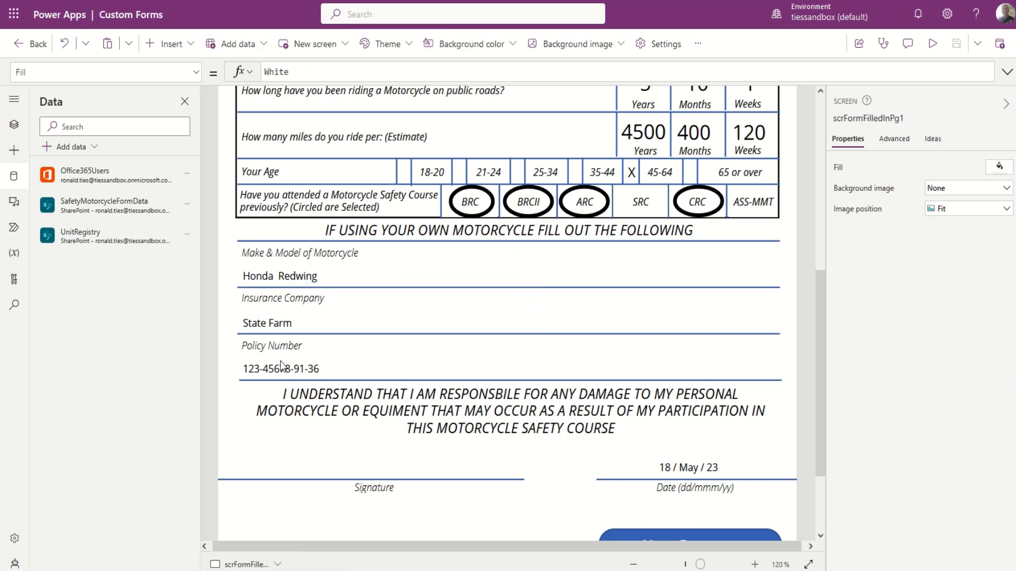
pyautogui.click(692, 468)
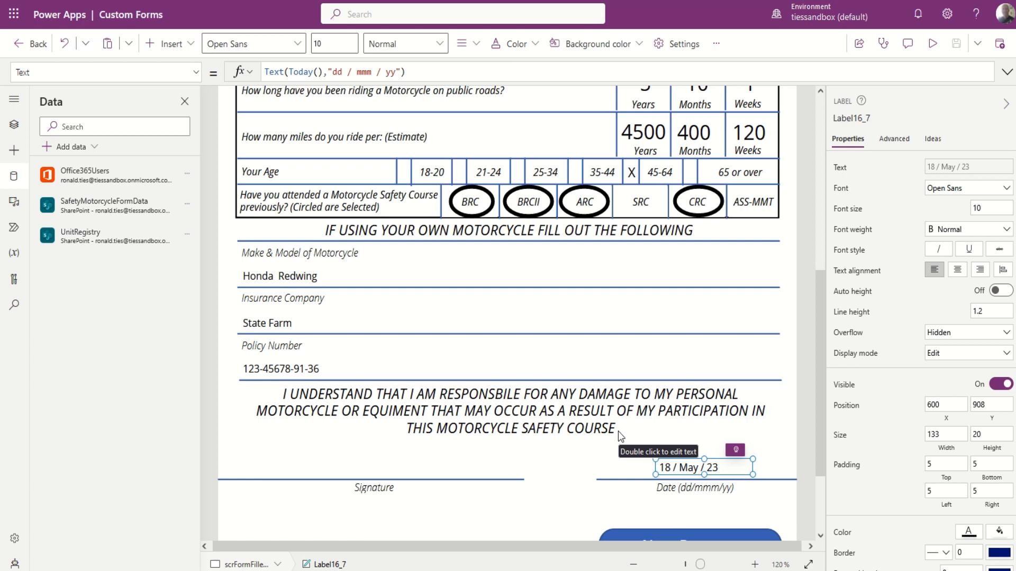
pyautogui.scroll(-1, 506, 510)
pyautogui.scroll(-1, 505, 509)
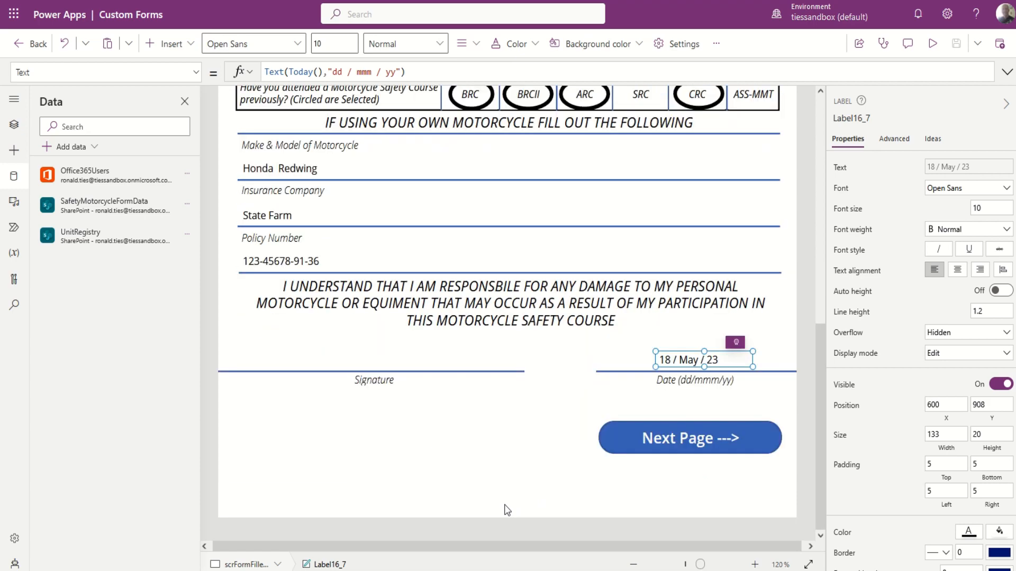
pyautogui.scroll(7, 449, 487)
pyautogui.scroll(-7, 449, 483)
# Go to the waiver's second print page, scrolled to the top.
pyautogui.keyDown('alt'); pyautogui.click(675, 441); pyautogui.keyUp('alt')
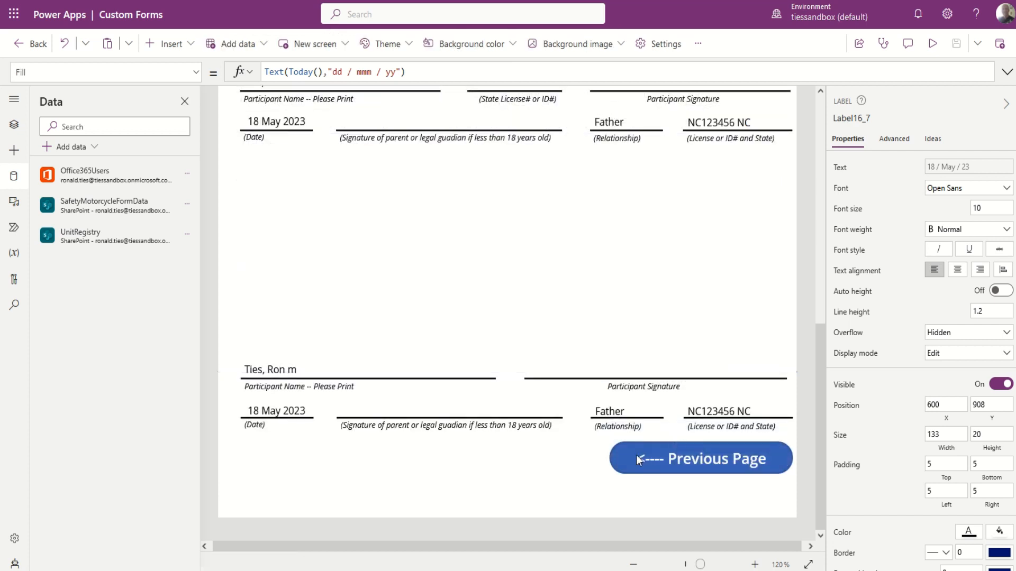
pyautogui.click(430, 294)
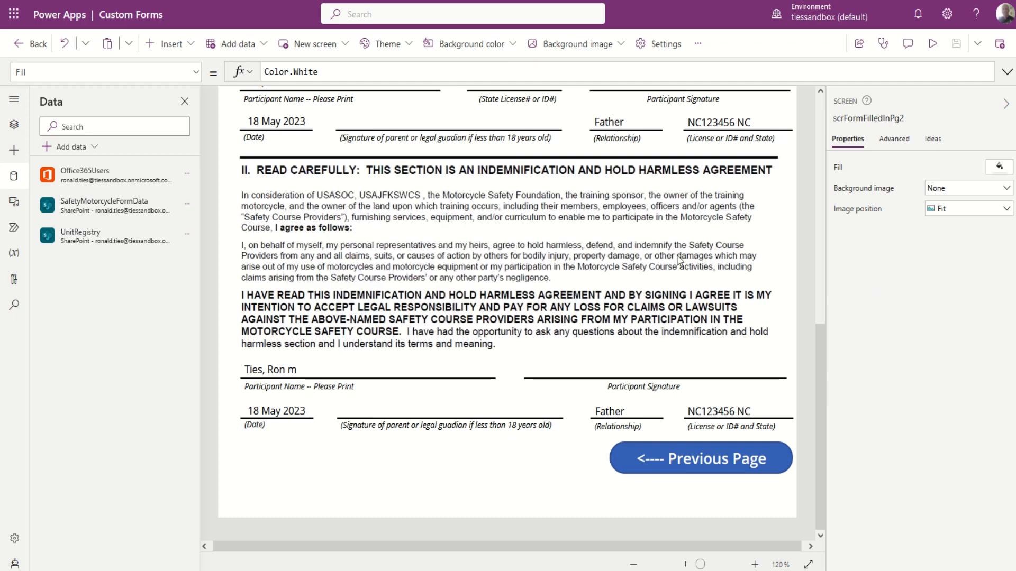
pyautogui.scroll(1, 680, 259)
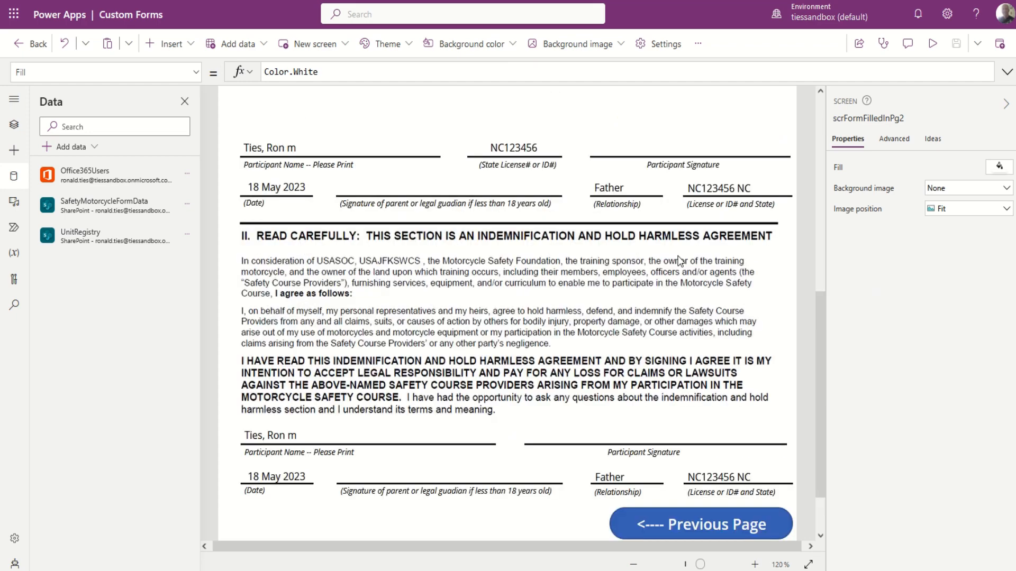
pyautogui.scroll(6, 680, 259)
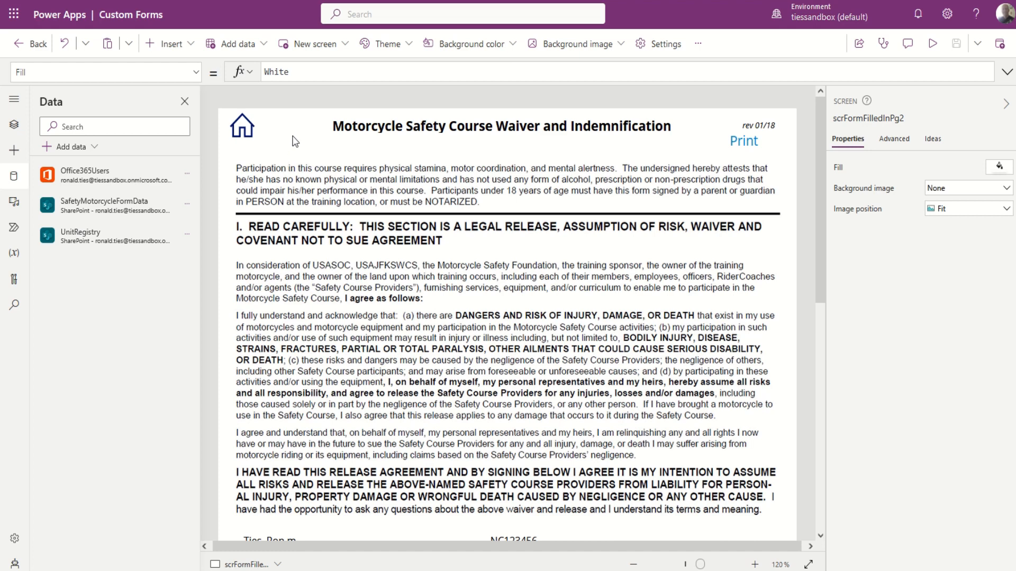
# Check the home icon's Visible formula Not(Parent.Printing), then select the waiver text image MotorcycleWaiverPage2Text.
pyautogui.click(244, 133)
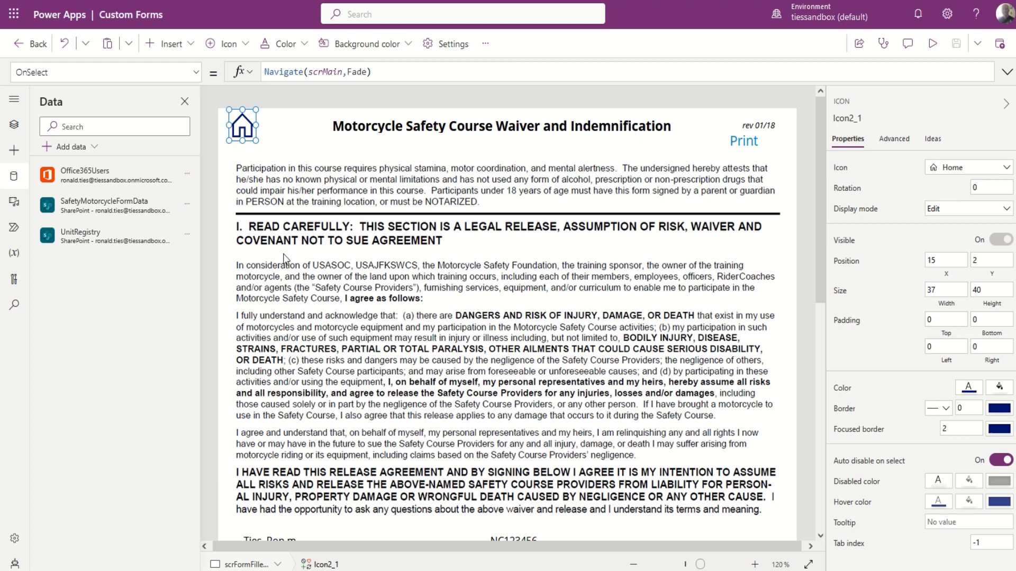
pyautogui.click(196, 73)
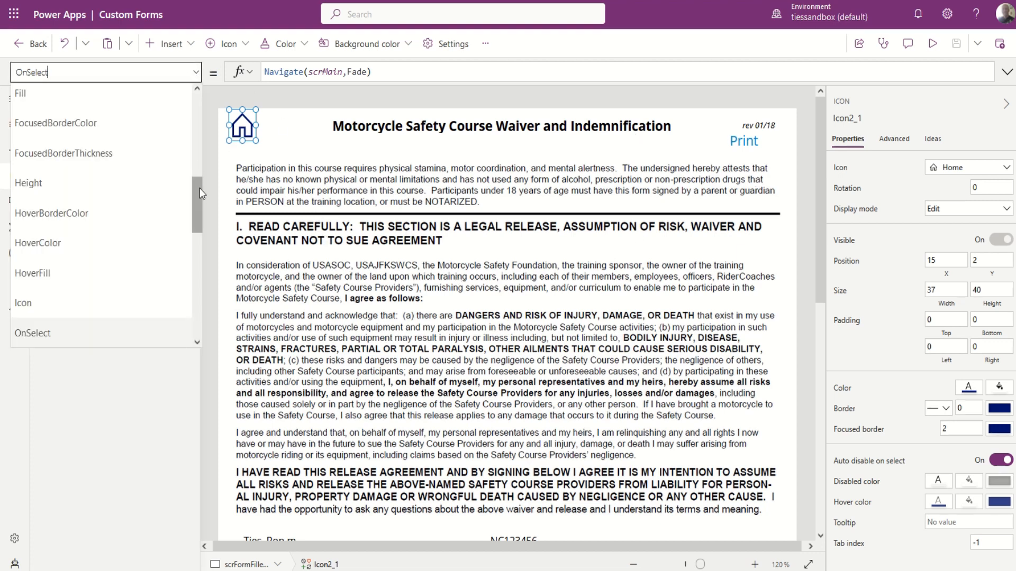
pyautogui.moveTo(199, 189); pyautogui.dragTo(52, 352)
pyautogui.click(24, 248)
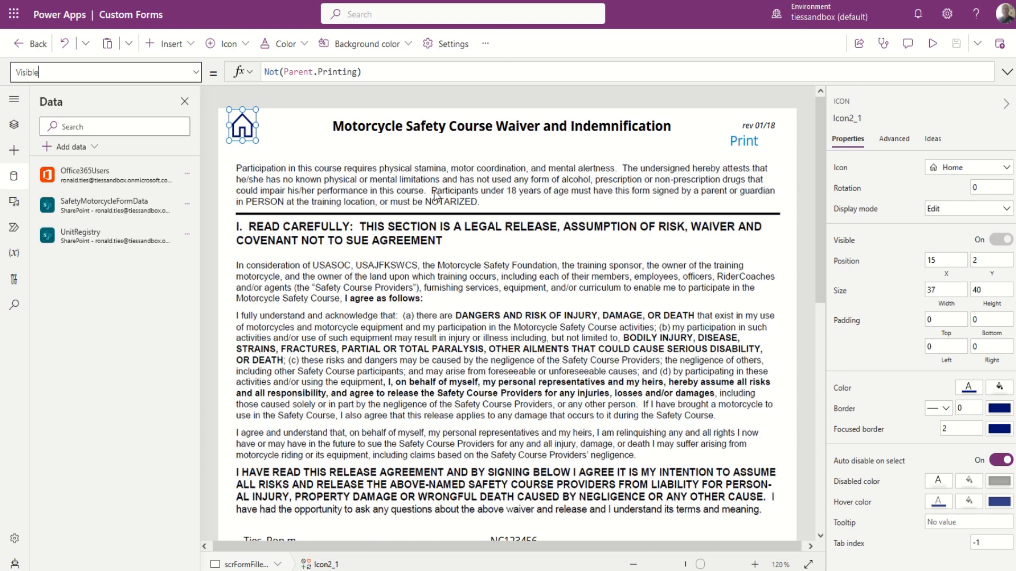
pyautogui.click(473, 362)
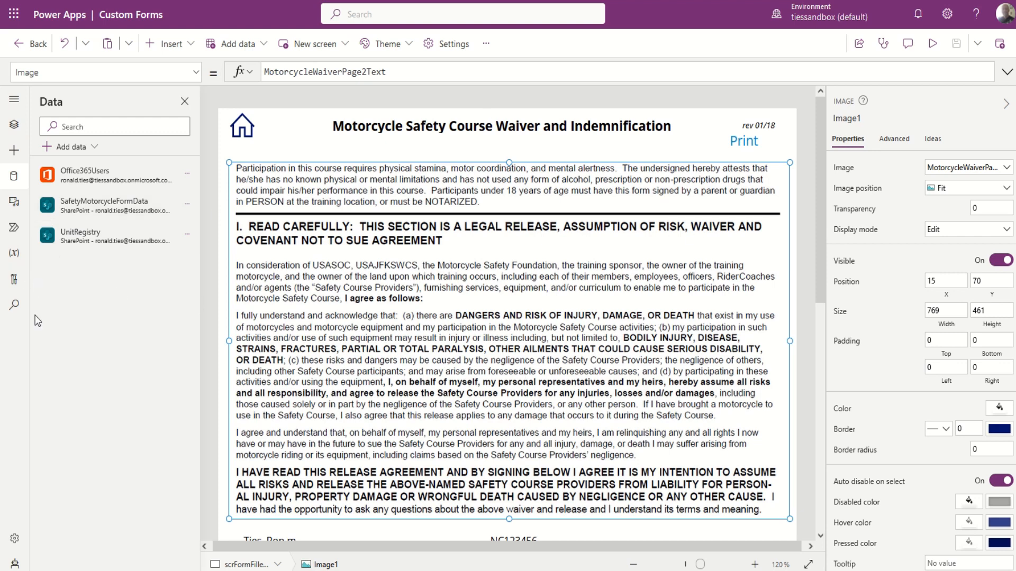
# Open the Media library listing the app's waiver text images.
pyautogui.click(15, 206)
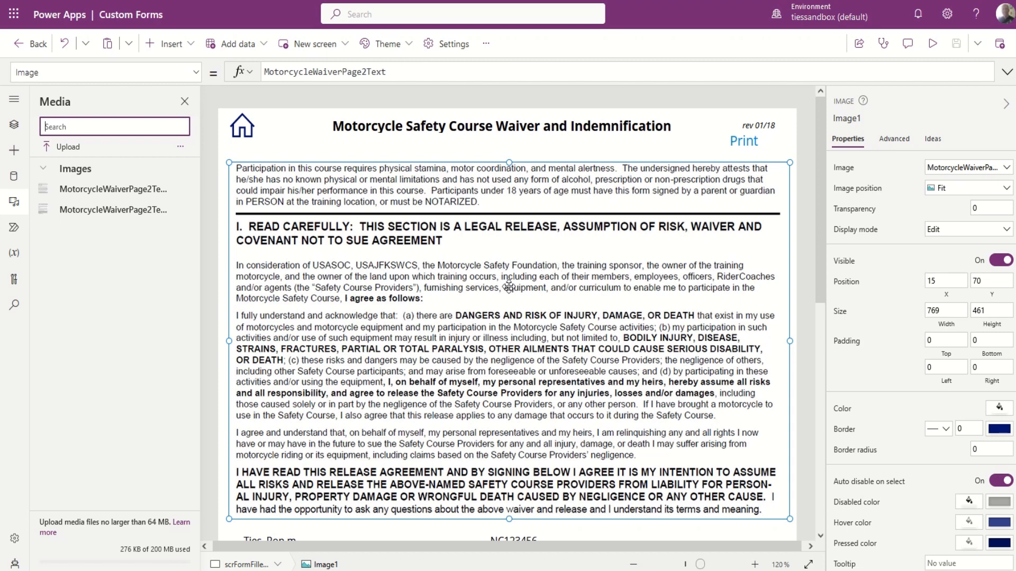
pyautogui.scroll(-2, 518, 361)
pyautogui.scroll(2, 518, 360)
pyautogui.scroll(-10, 477, 371)
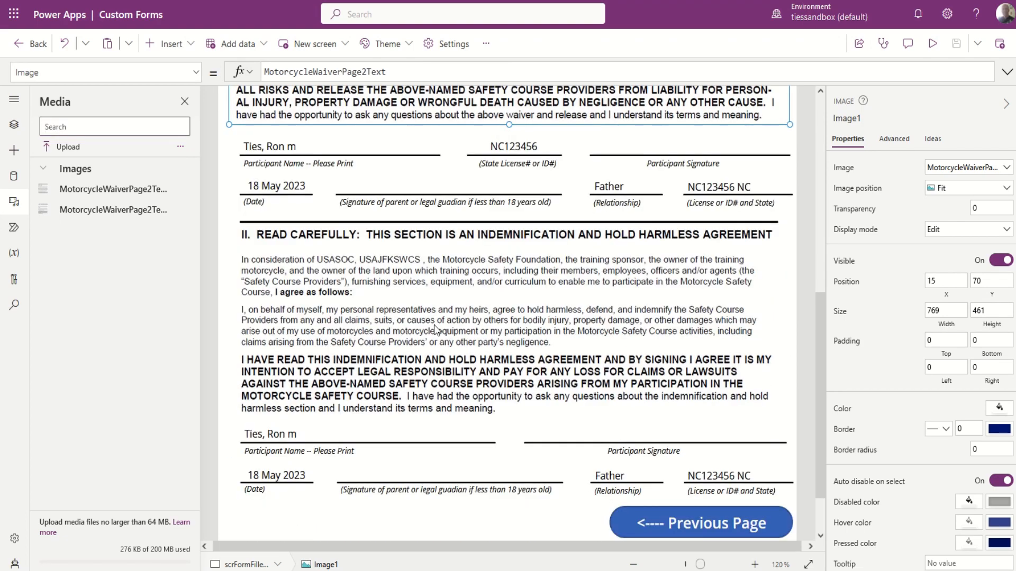
# Select the section II waiver image, MotorcycleWaiverPage2Text2, to show its settings.
pyautogui.click(434, 327)
pyautogui.click(383, 303)
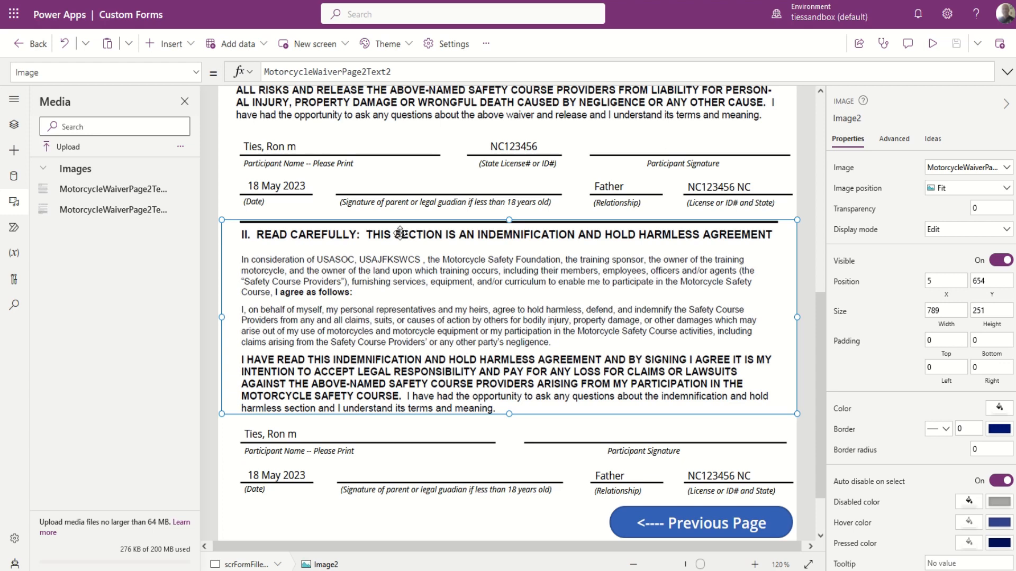
pyautogui.scroll(6, 390, 381)
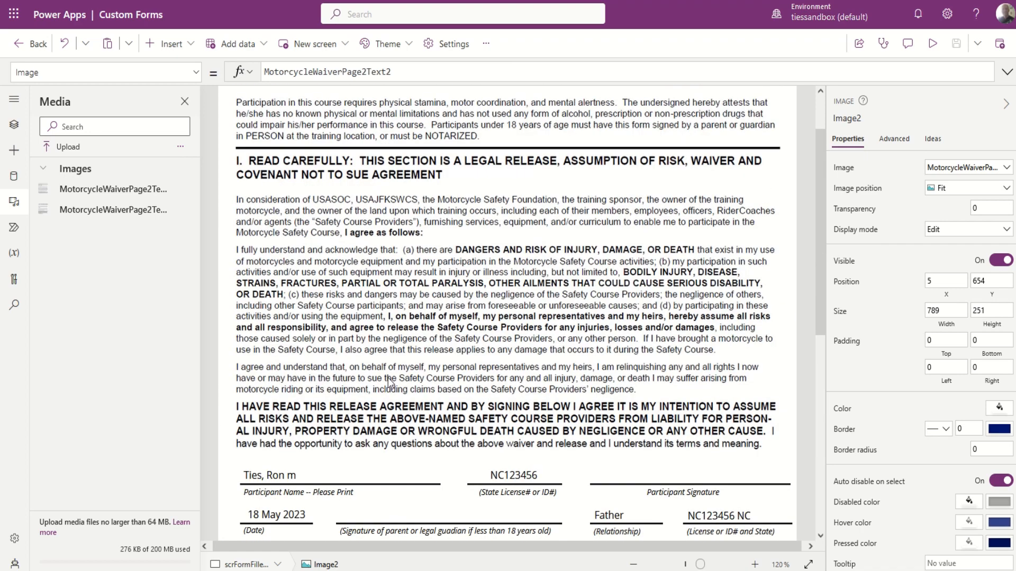
pyautogui.scroll(-4, 390, 381)
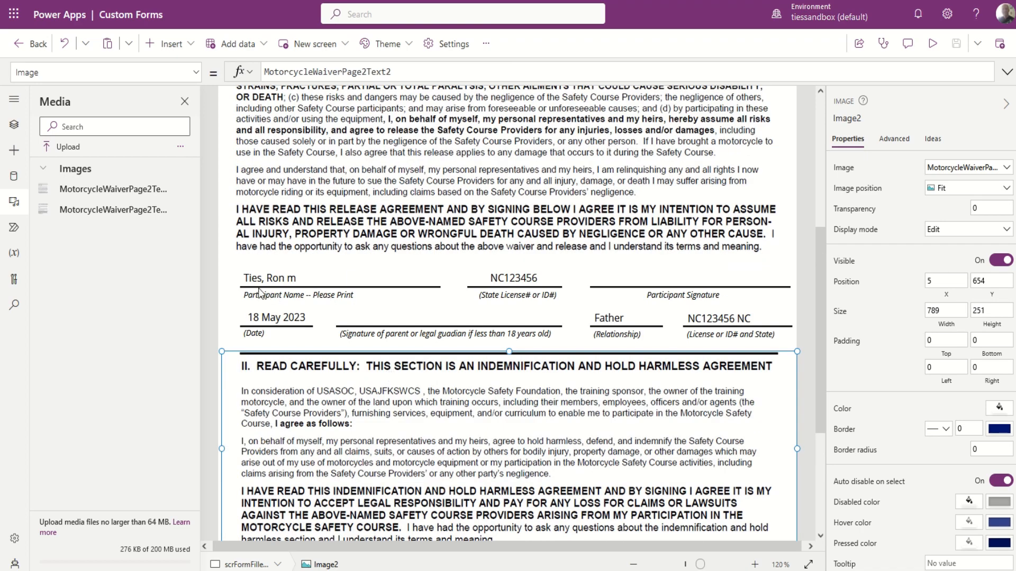
# Select participant name label Label15_1 to view its formula joining txtLastName, txtFirstName and txtMI.
pyautogui.click(275, 302)
pyautogui.click(332, 276)
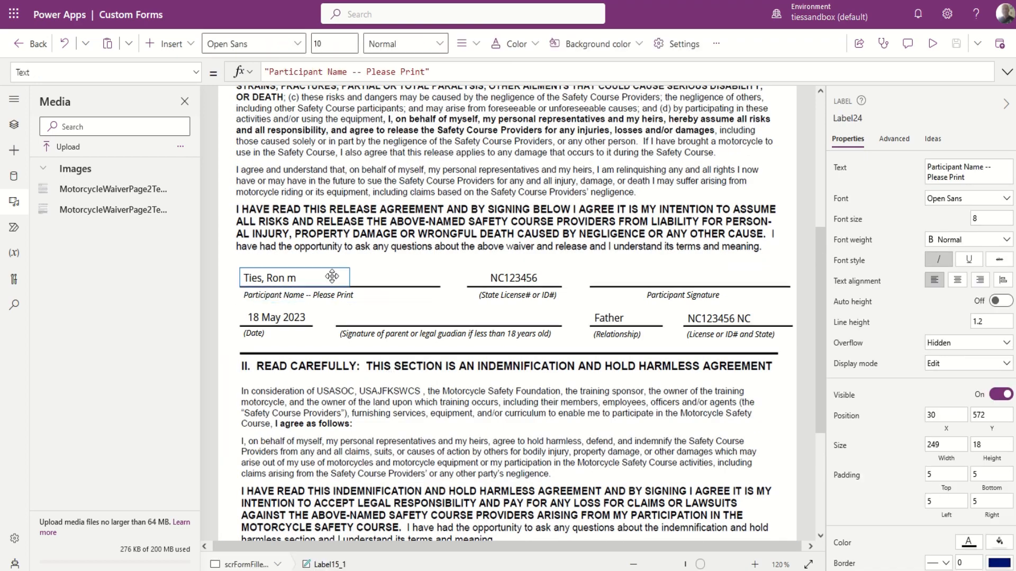
pyautogui.click(408, 286)
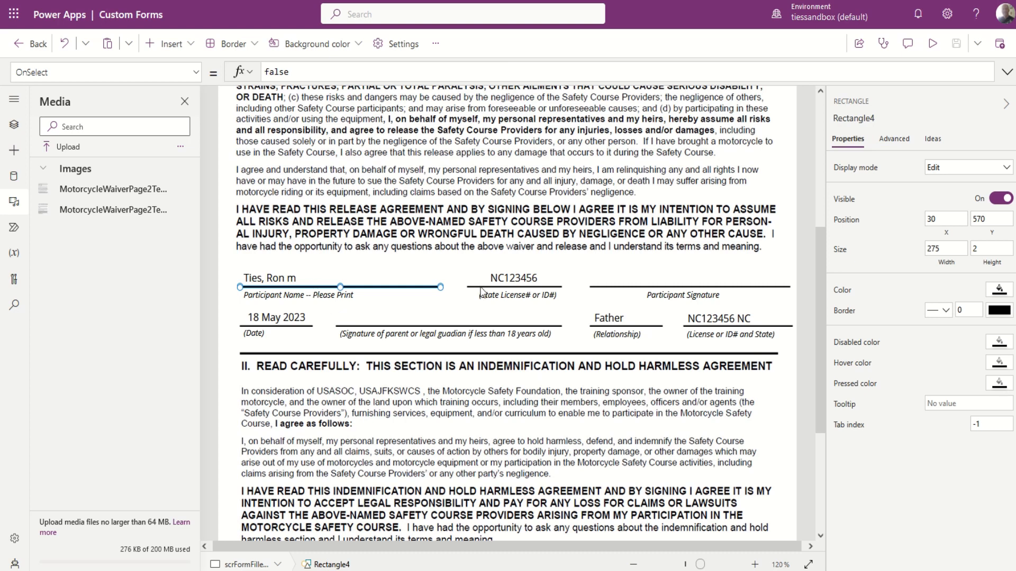
pyautogui.click(273, 277)
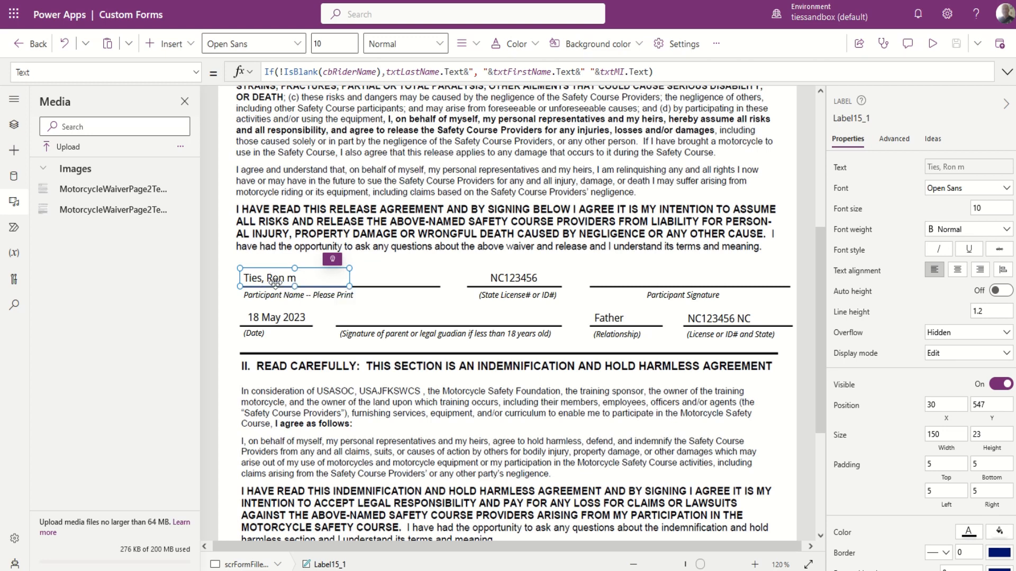
# Wrap txtMI.Text in Proper() in the participant name formula so the middle initial prints capitalized.
pyautogui.click(603, 71)
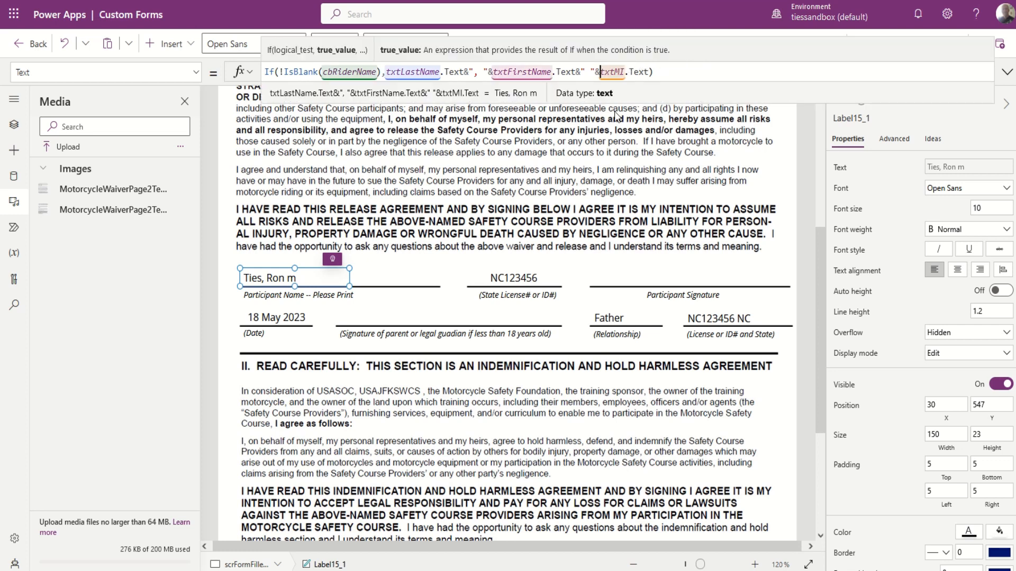
pyautogui.write('Proper(')
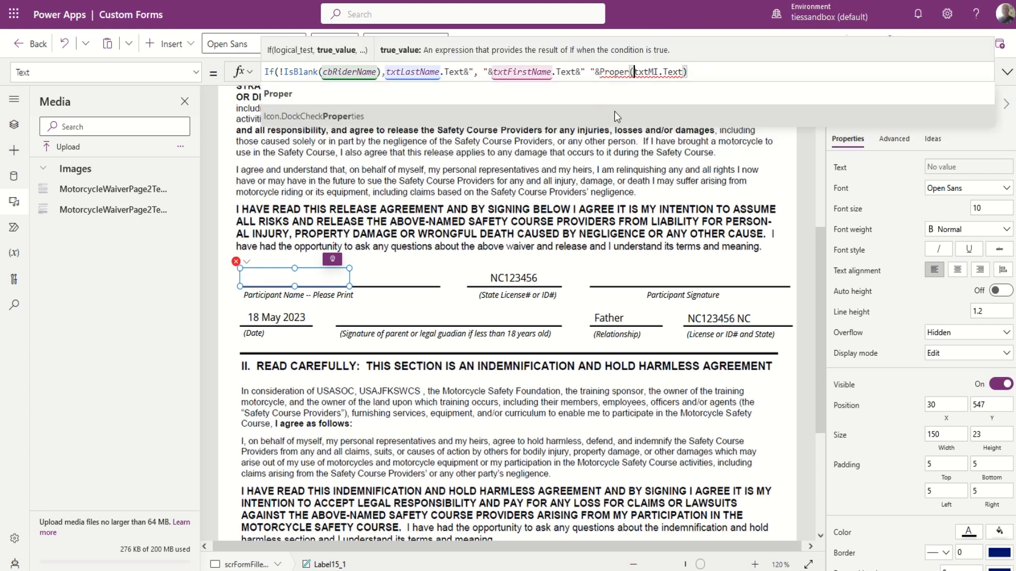
pyautogui.press('Escape')
pyautogui.press('Right')
pyautogui.press('Right')
pyautogui.press('Right')
pyautogui.press('Right')
pyautogui.press('Right')
pyautogui.press('Right')
pyautogui.press('Right')
pyautogui.press('Right')
pyautogui.press('Right')
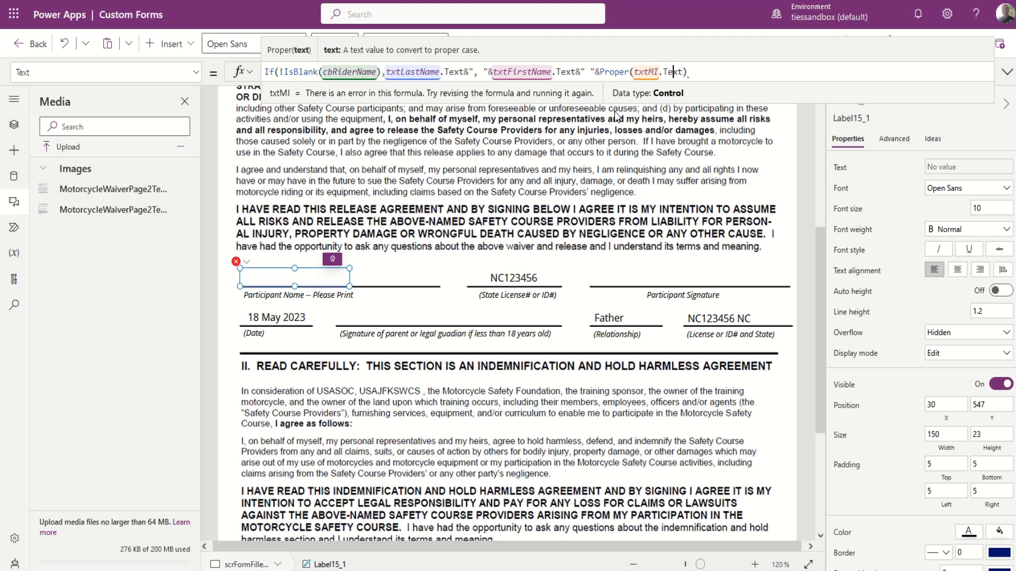
pyautogui.write(')')
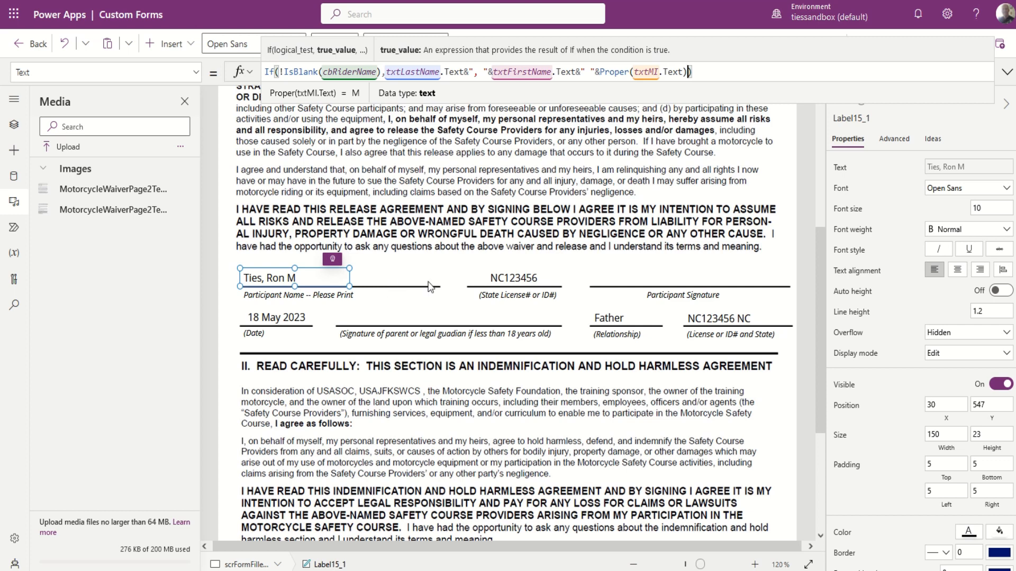
pyautogui.click(521, 281)
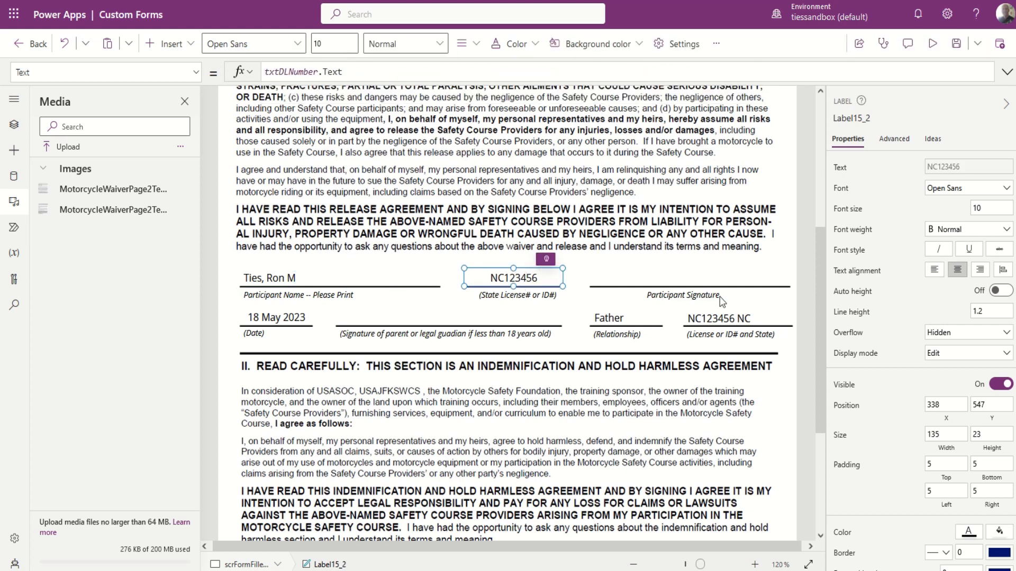
pyautogui.click(602, 321)
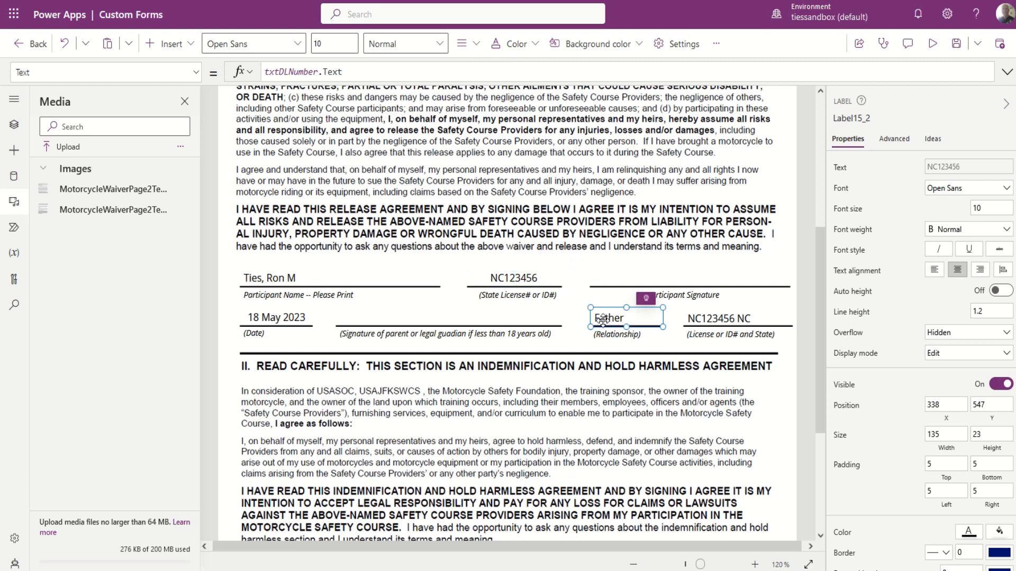
pyautogui.click(279, 320)
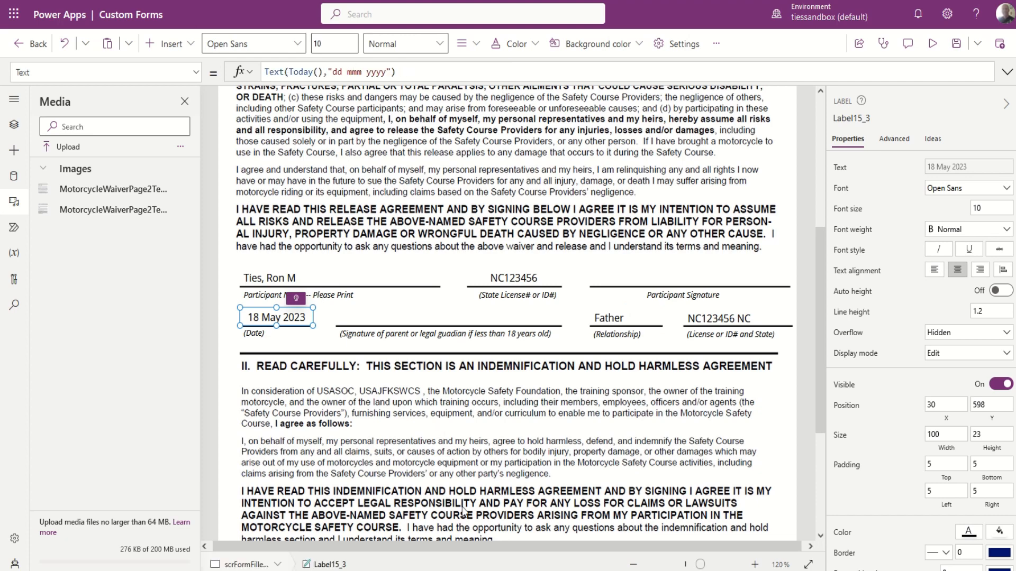
pyautogui.scroll(-5, 509, 456)
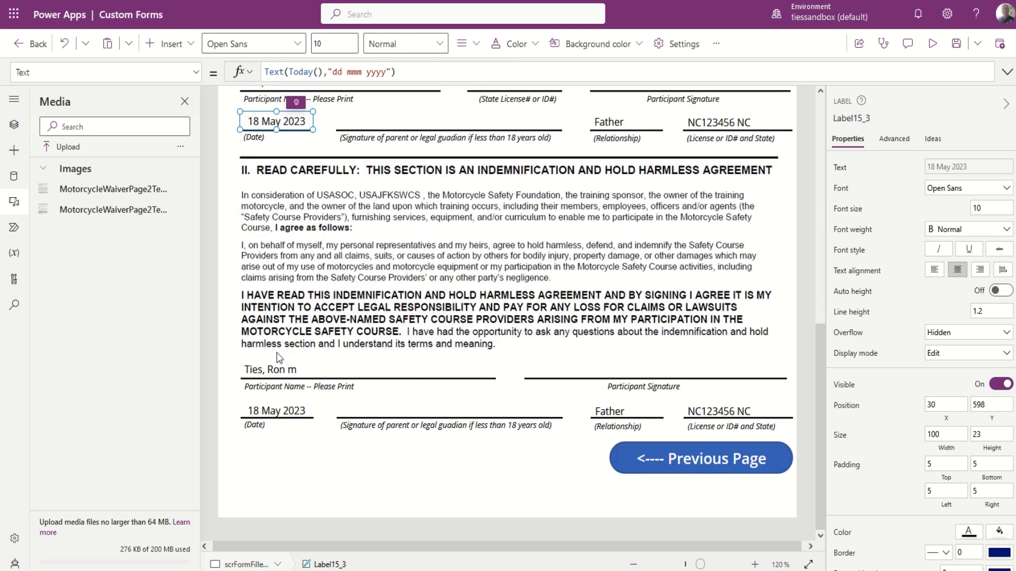
pyautogui.click(290, 373)
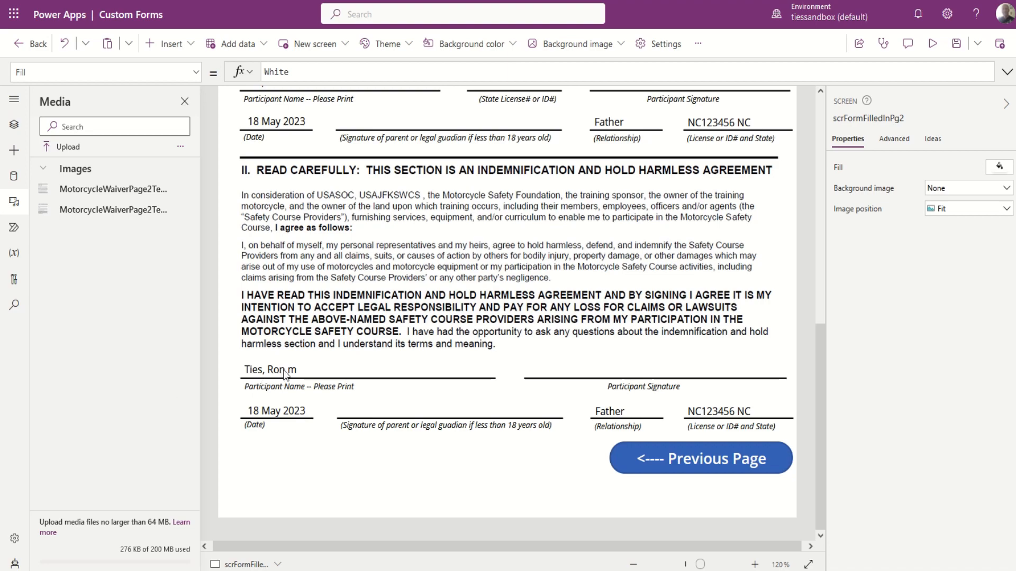
# Check the corrected participant name label, then deselect it back to the screen.
pyautogui.scroll(6, 442, 372)
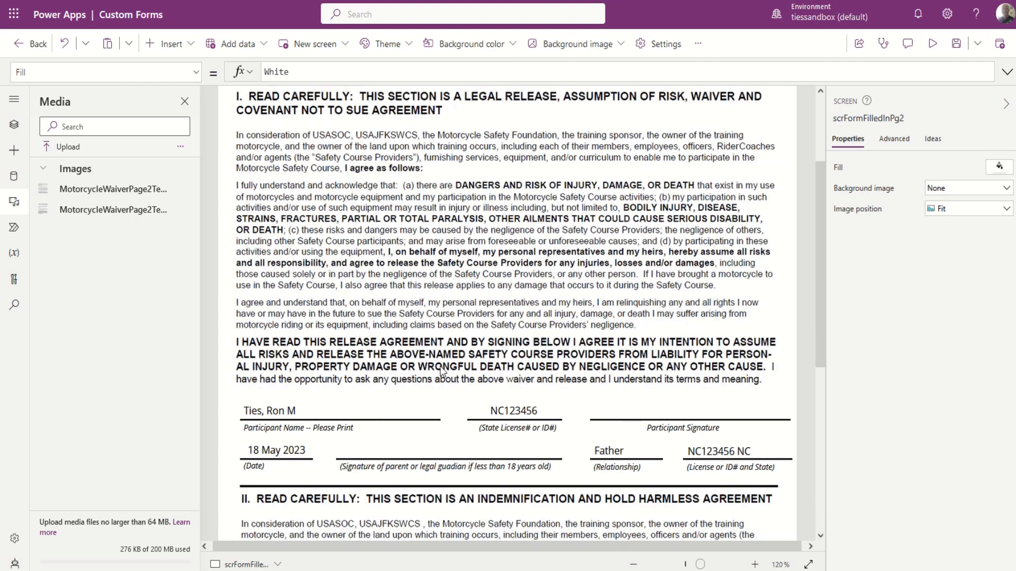
pyautogui.scroll(-6, 442, 372)
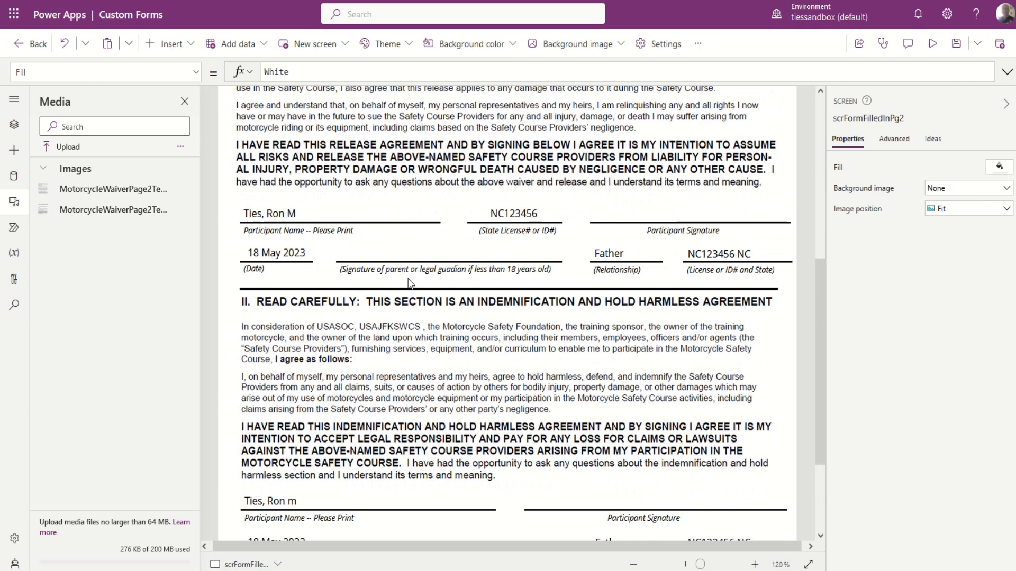
pyautogui.click(271, 215)
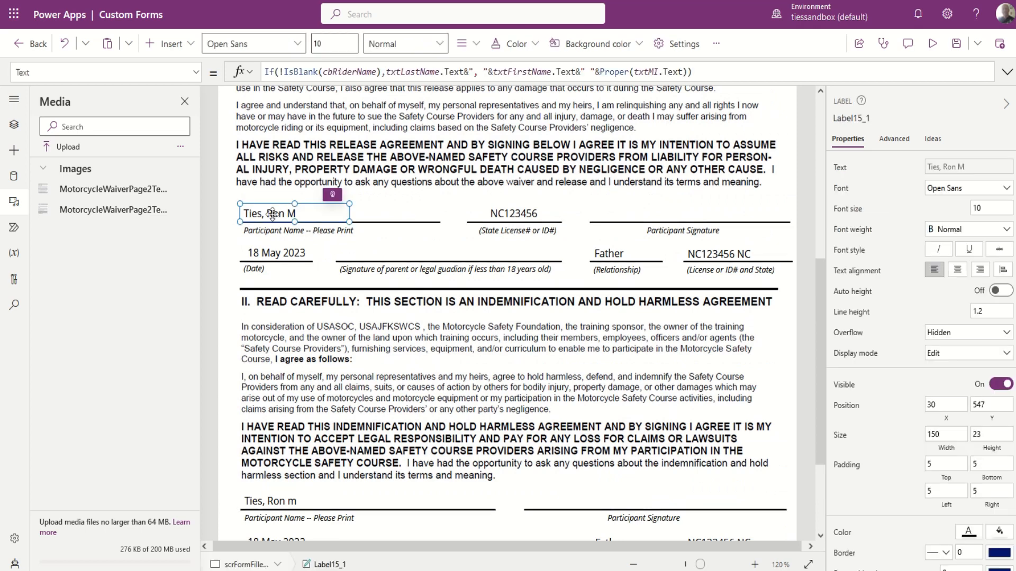
pyautogui.click(278, 506)
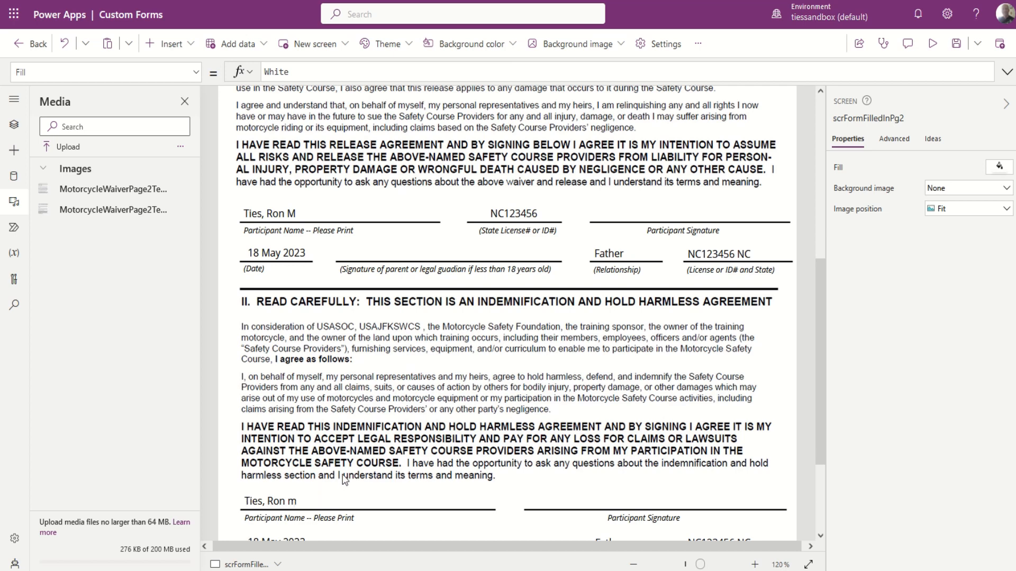
# Switch the side panel from Media to the Tree view of screens and controls.
pyautogui.scroll(-3, 387, 405)
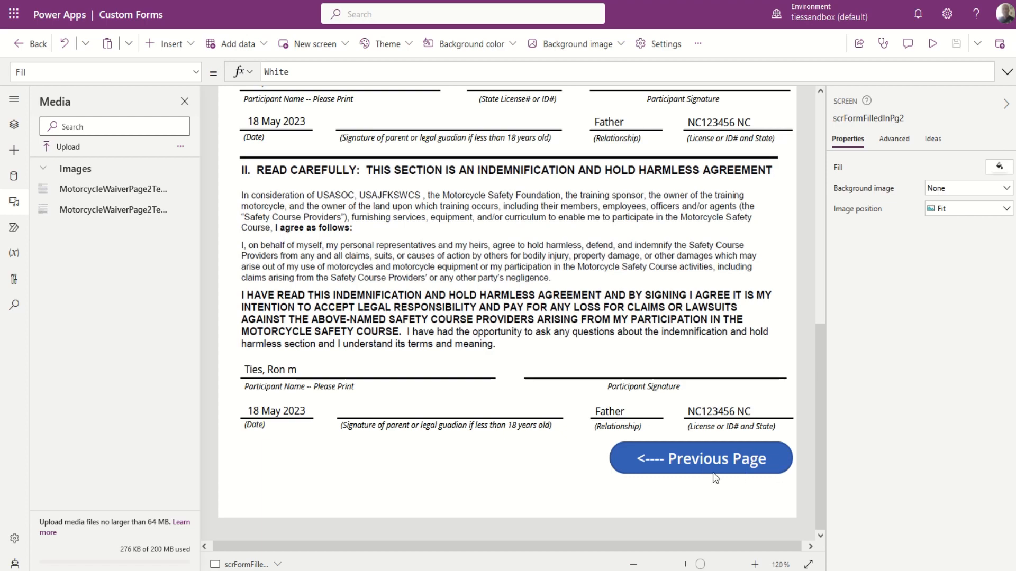
pyautogui.scroll(15, 468, 468)
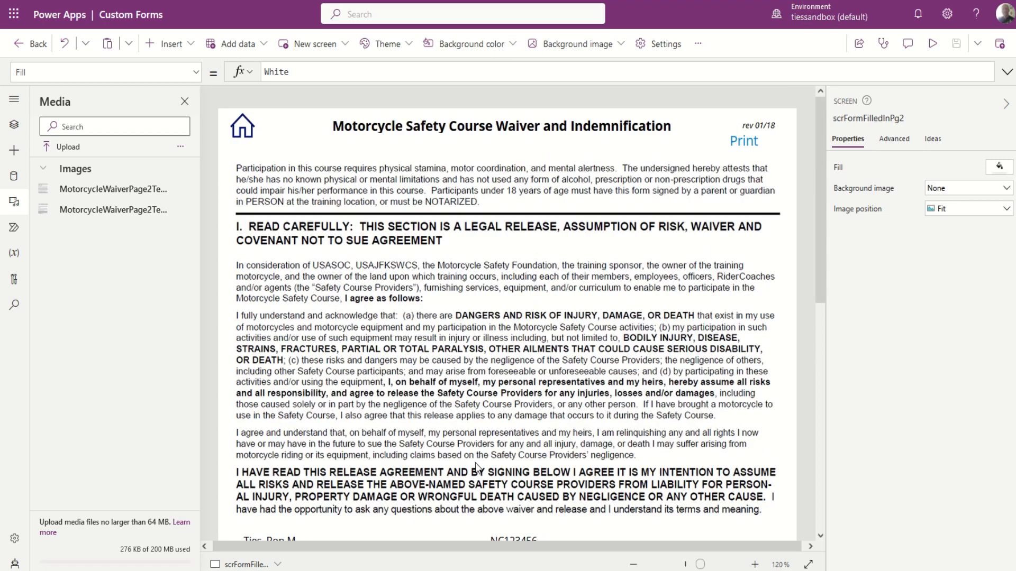
pyautogui.scroll(-15, 599, 272)
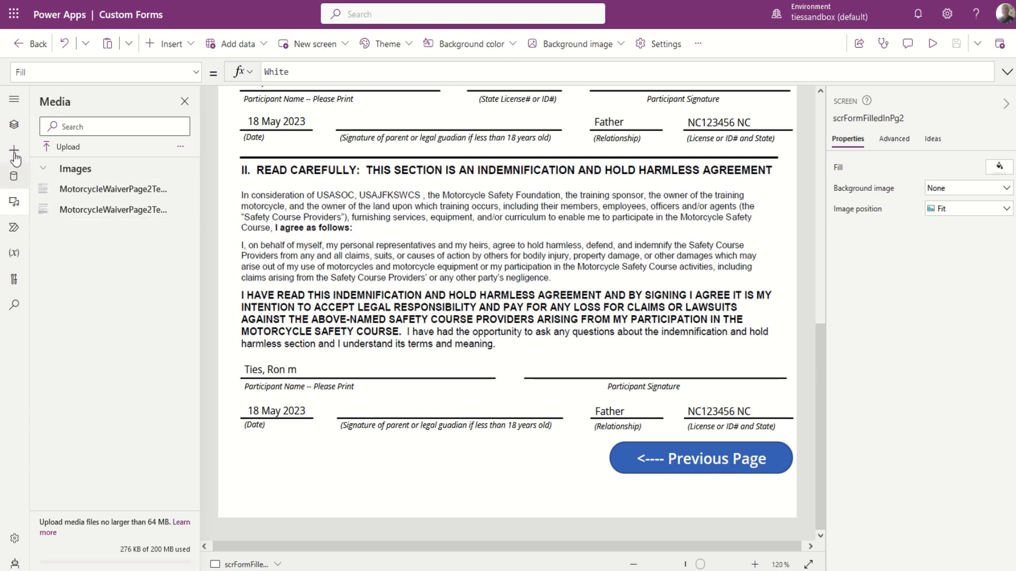
pyautogui.click(14, 127)
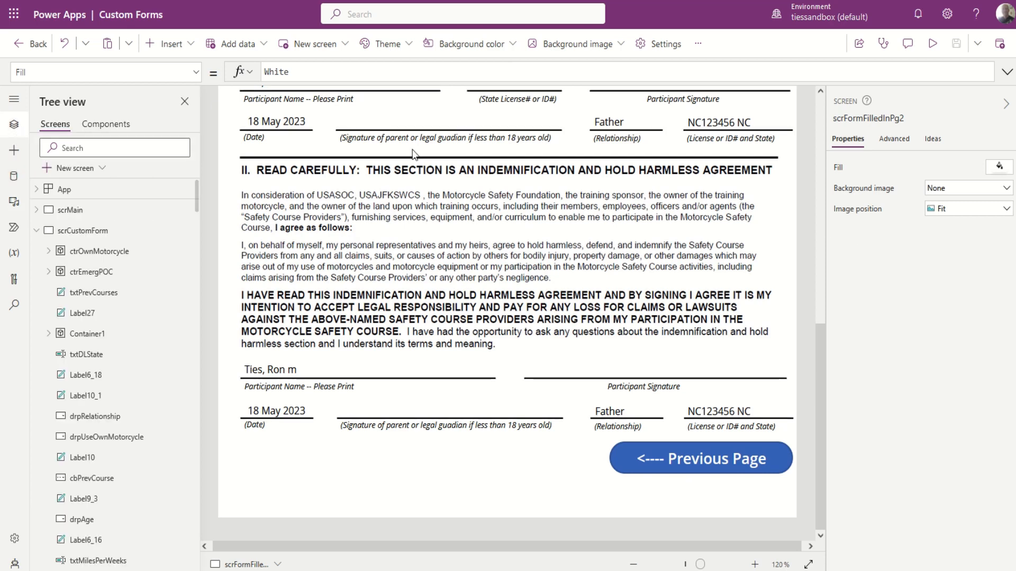